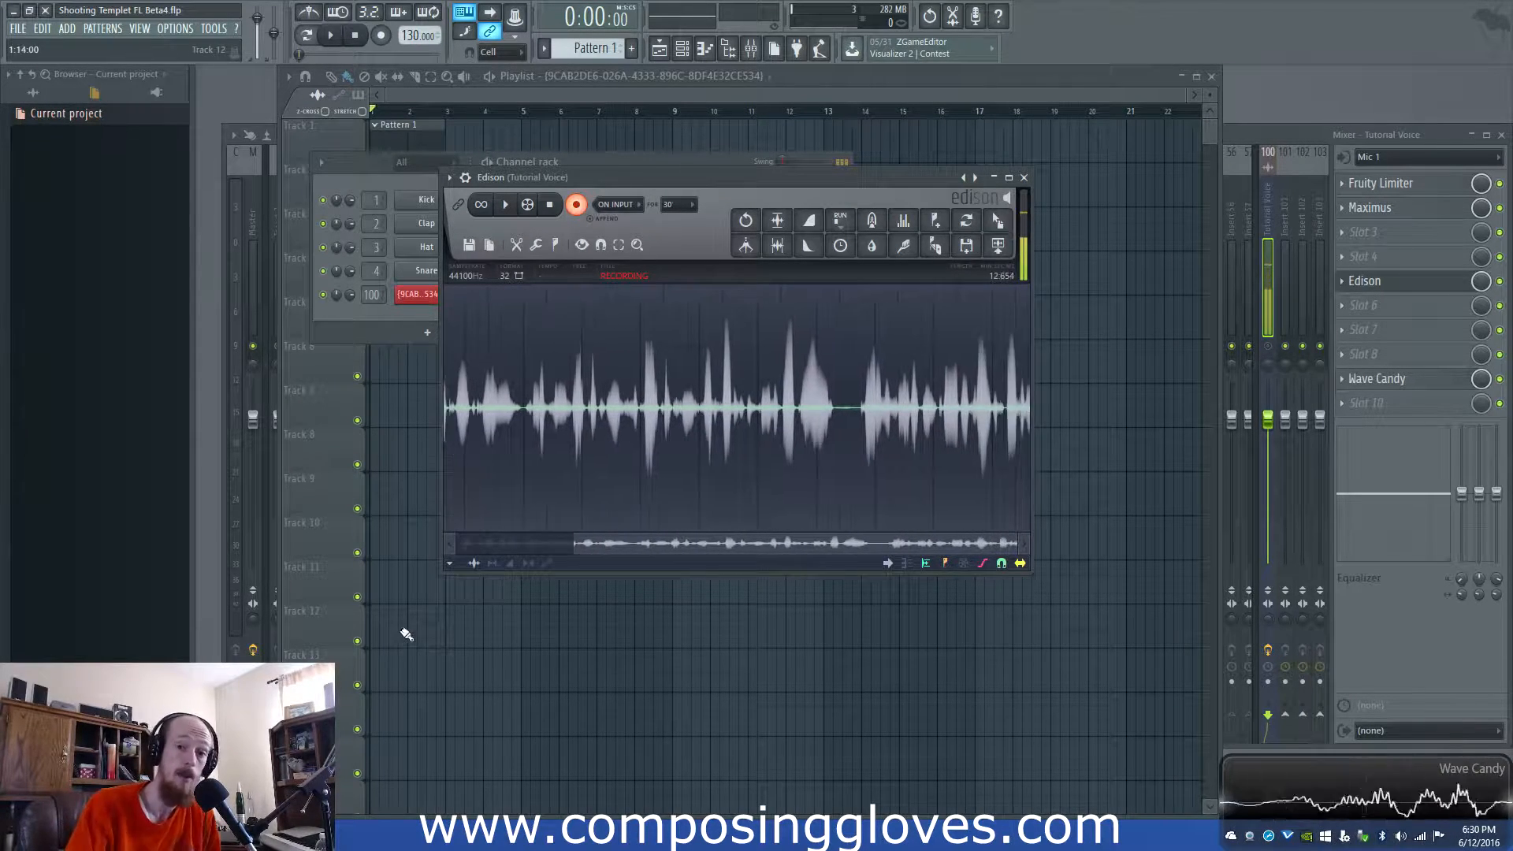
- Open the Wind channel's Harmor patch, then return to the playlist with the Wind filter 1 envelope clip
mouse_move(334, 833)
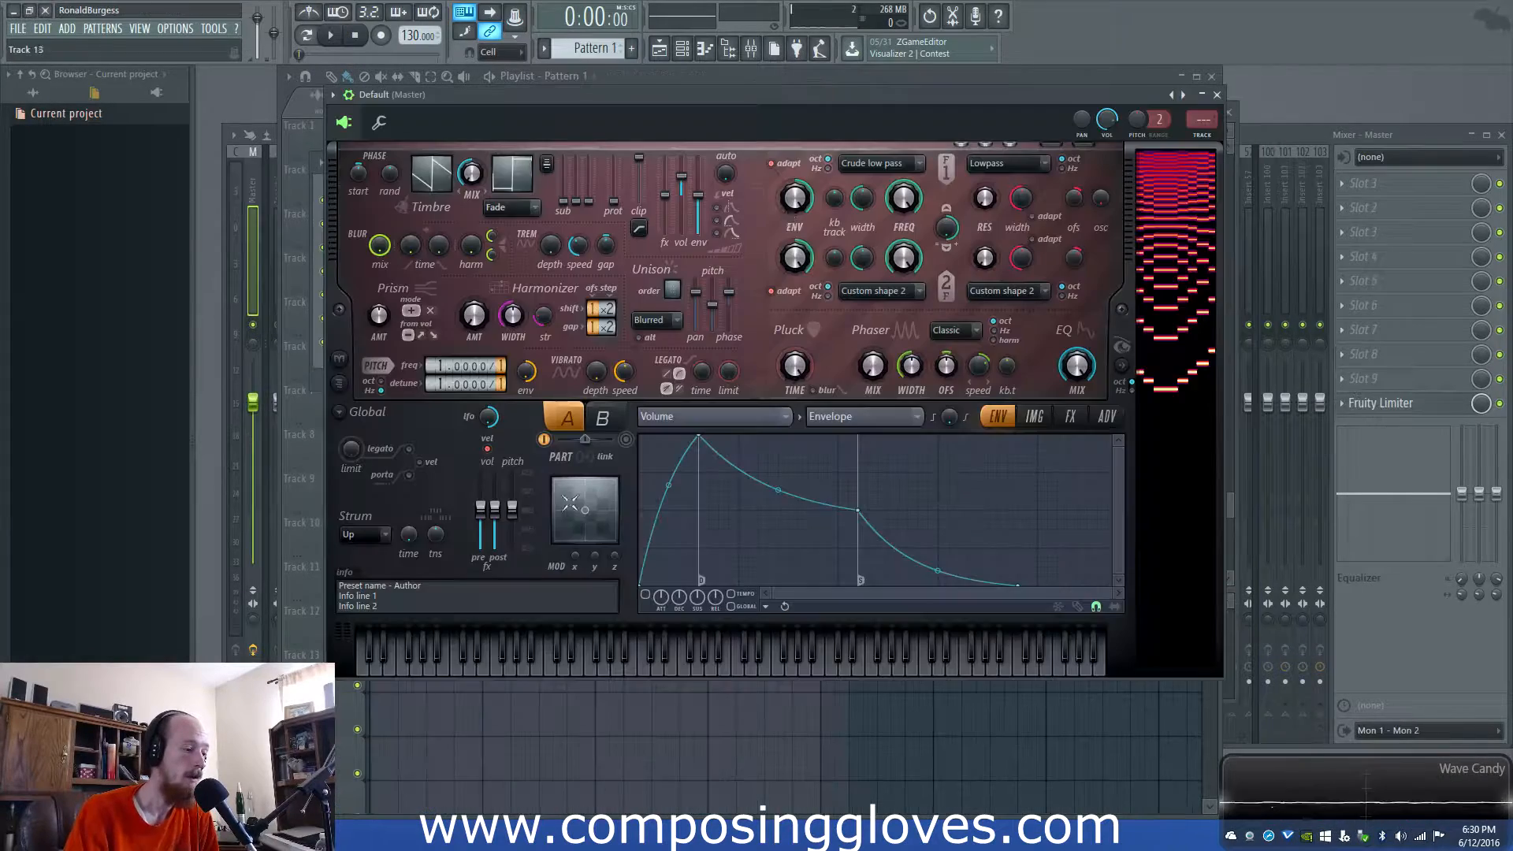
left_click_drag(730, 98, 662, 312)
left_click(536, 164)
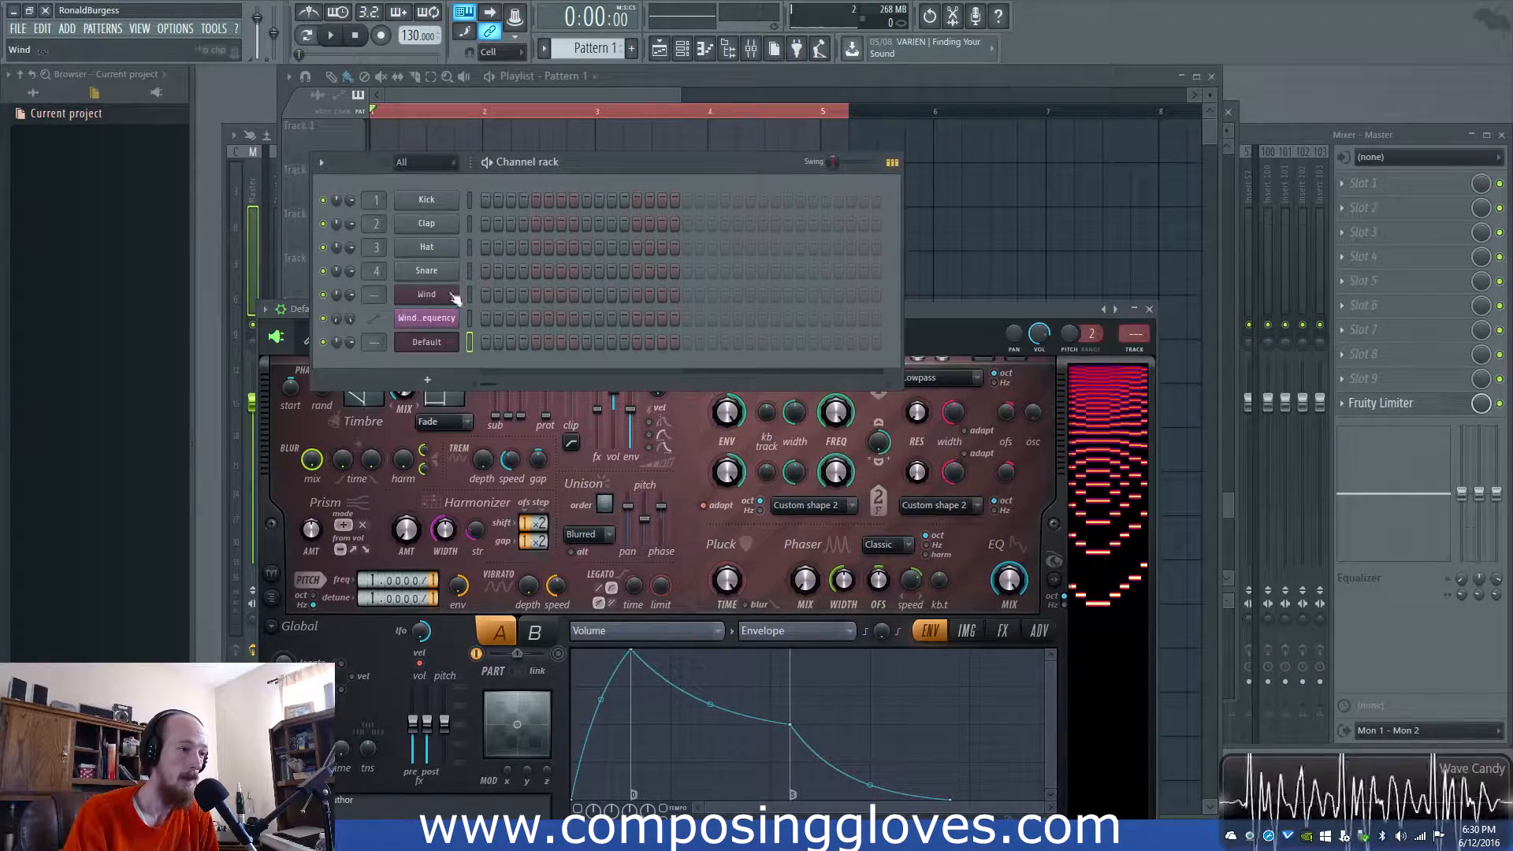
left_click(426, 294)
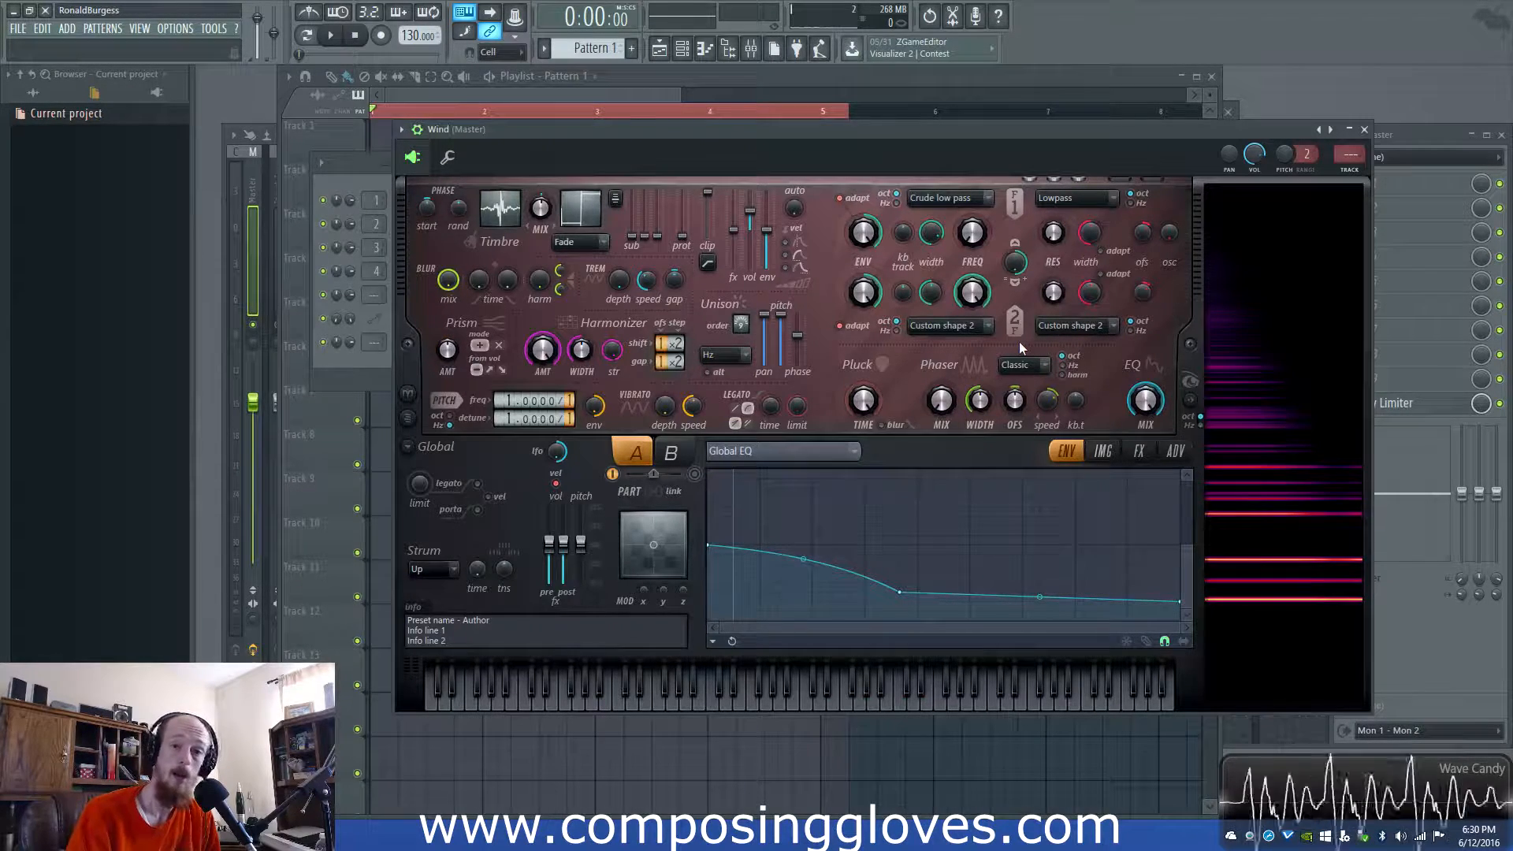
left_click(542, 99)
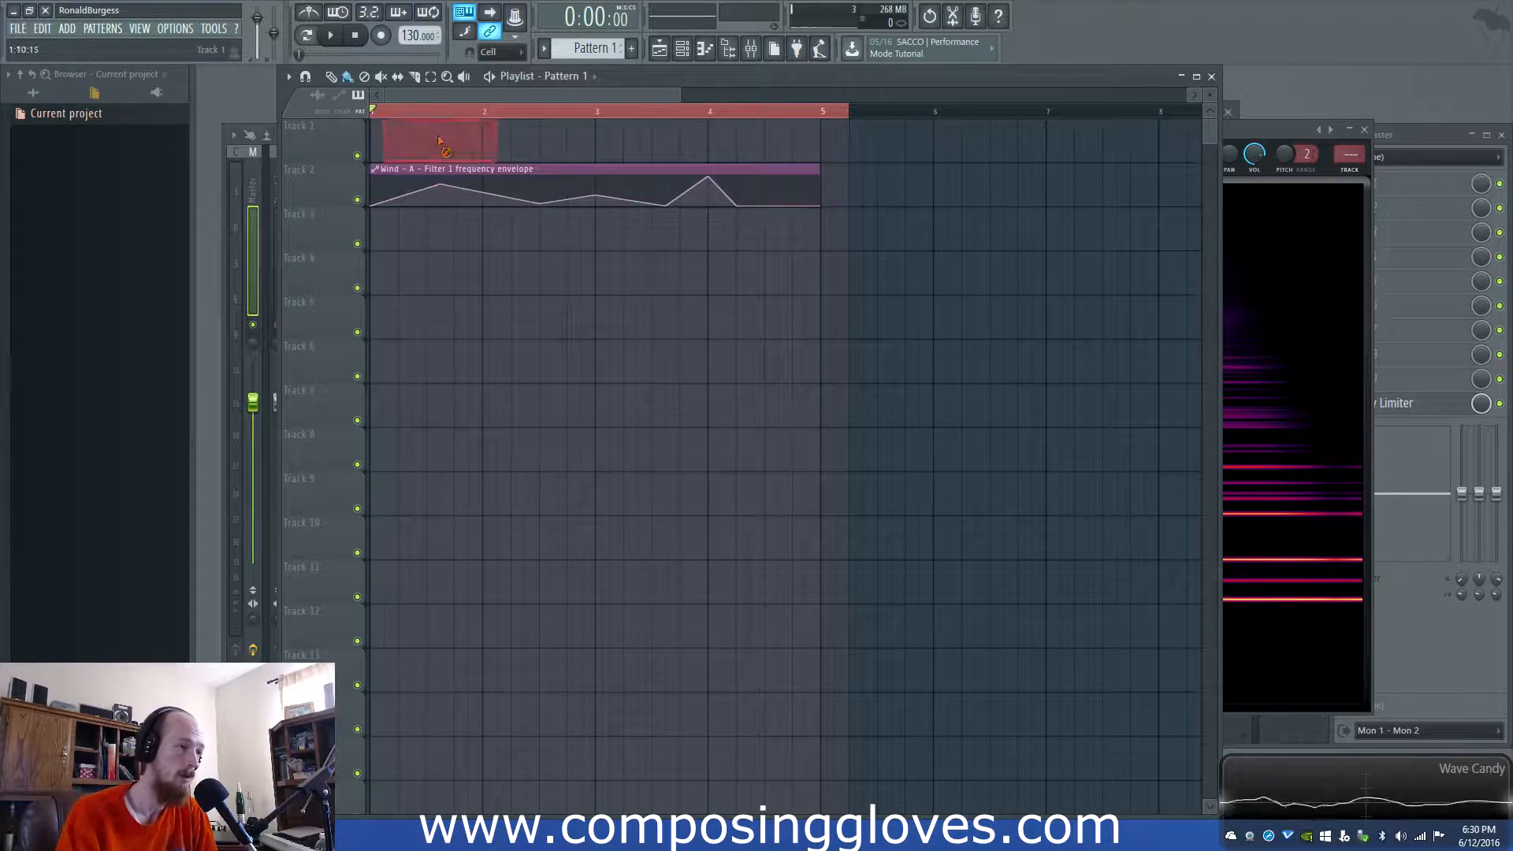
- Draw a long C2 note in the Wind channel's piano roll
key("F6")
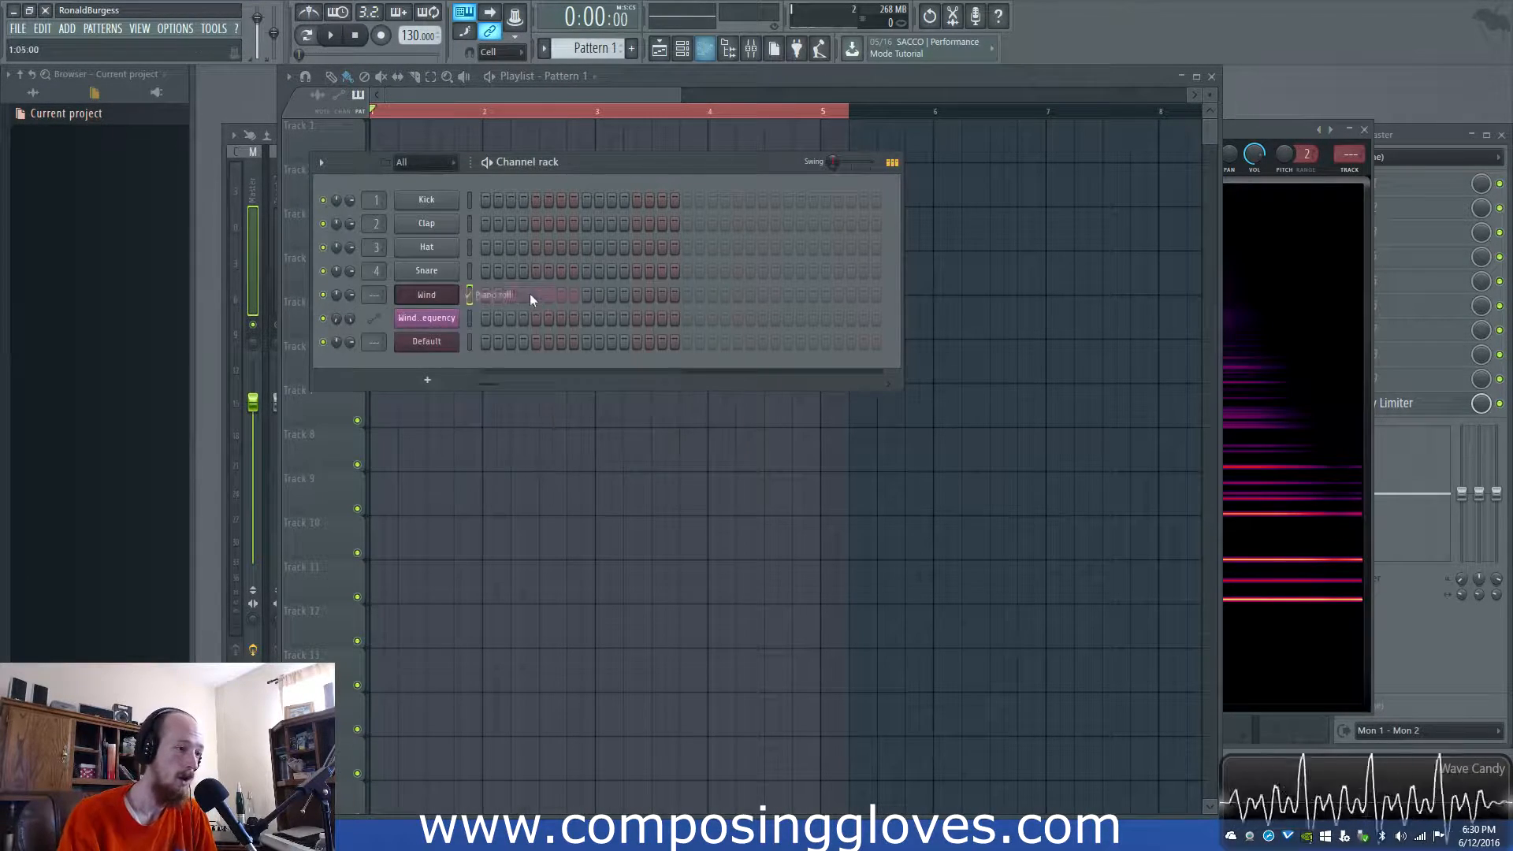
right_click(429, 293)
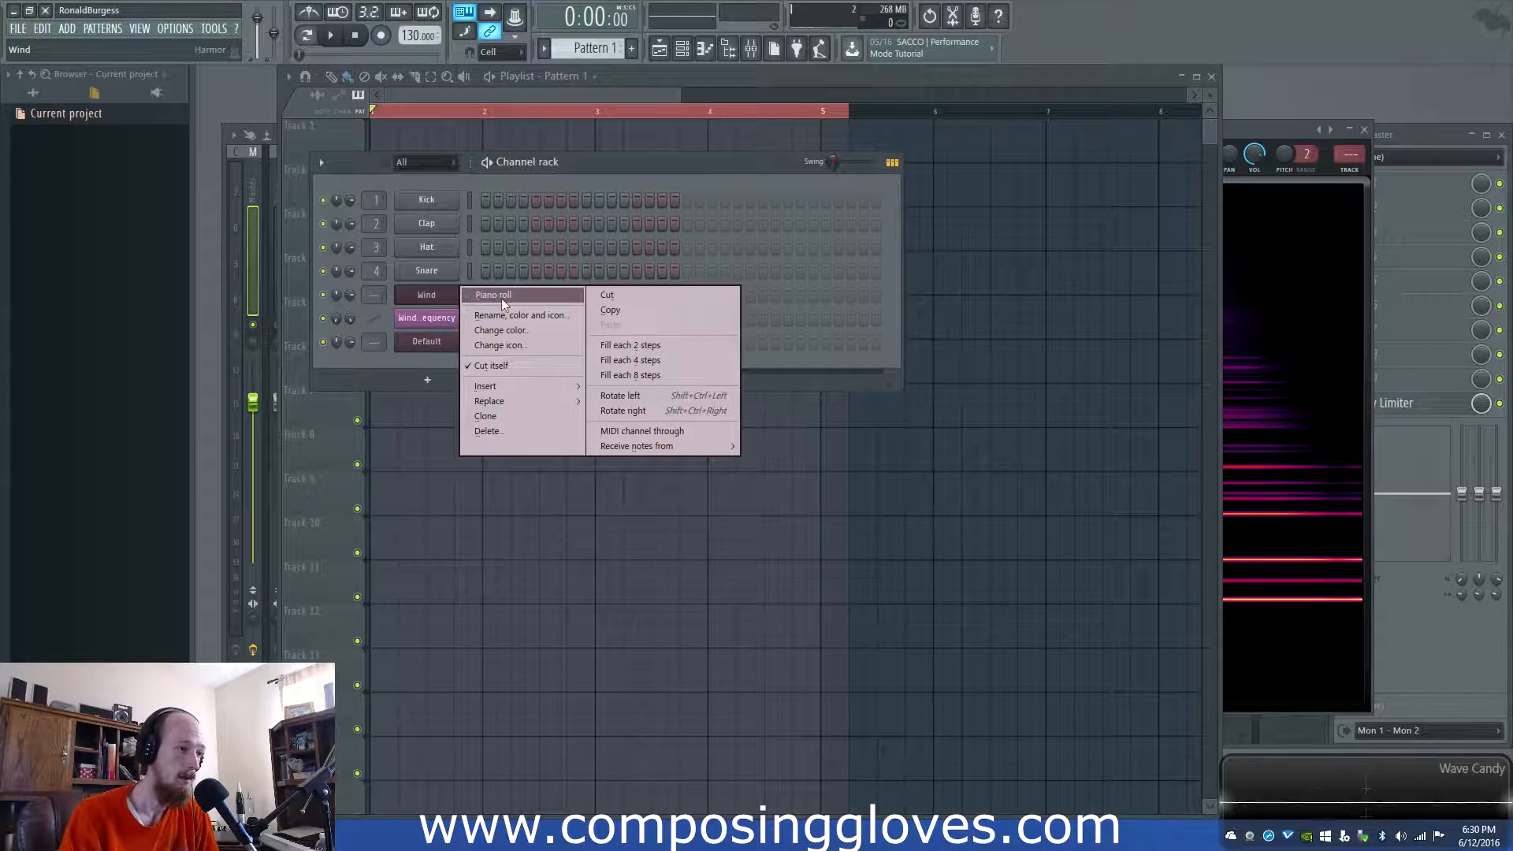
left_click(501, 298)
left_click(562, 428)
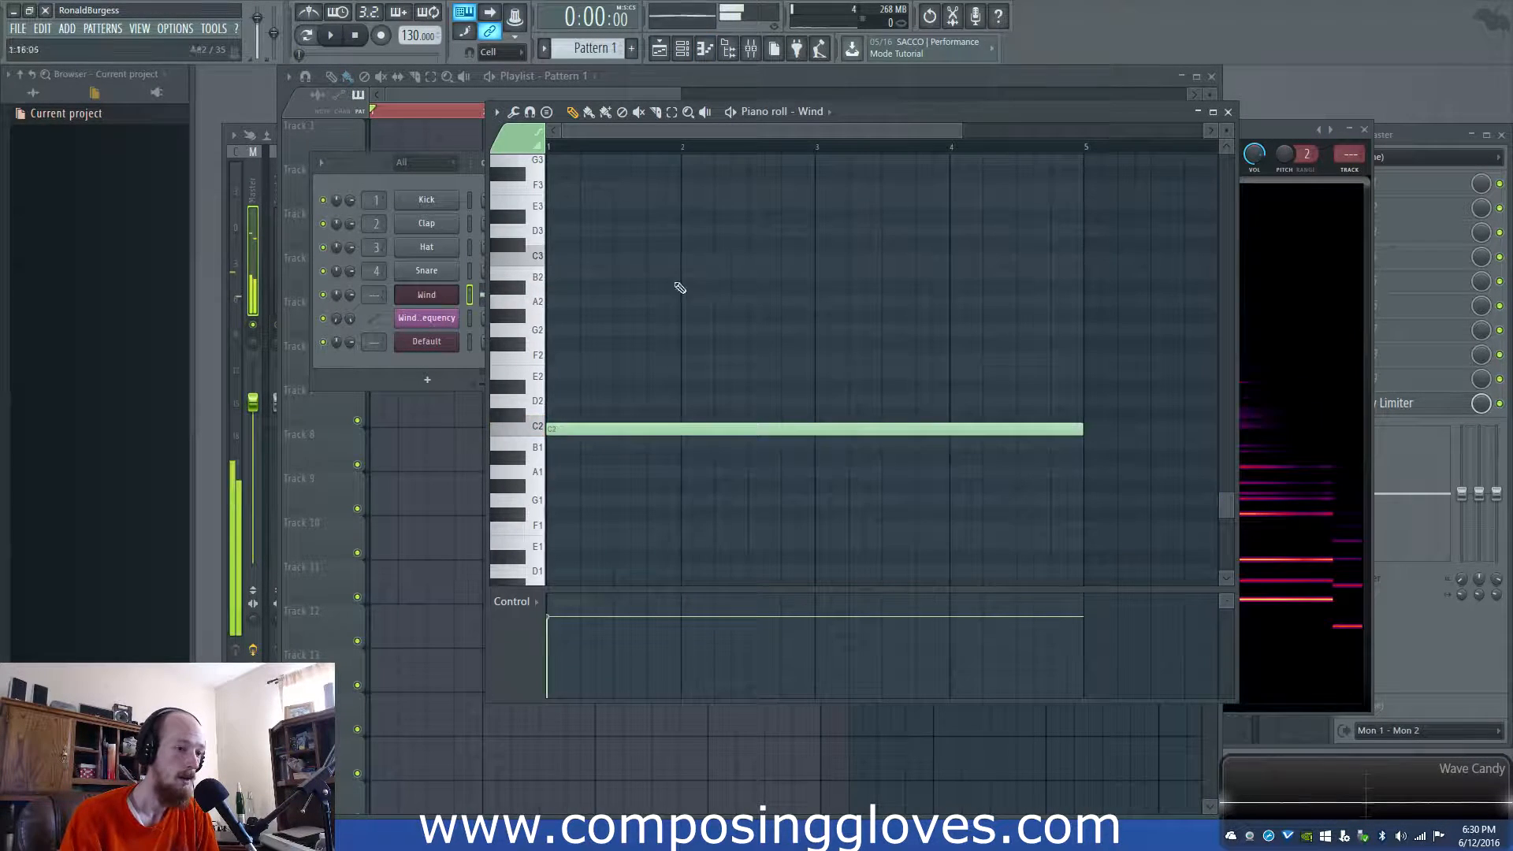
- Place Pattern 1 on Track 1 from bar 1 and play the arrangement through
left_click(448, 112)
left_click_drag(478, 137, 382, 146)
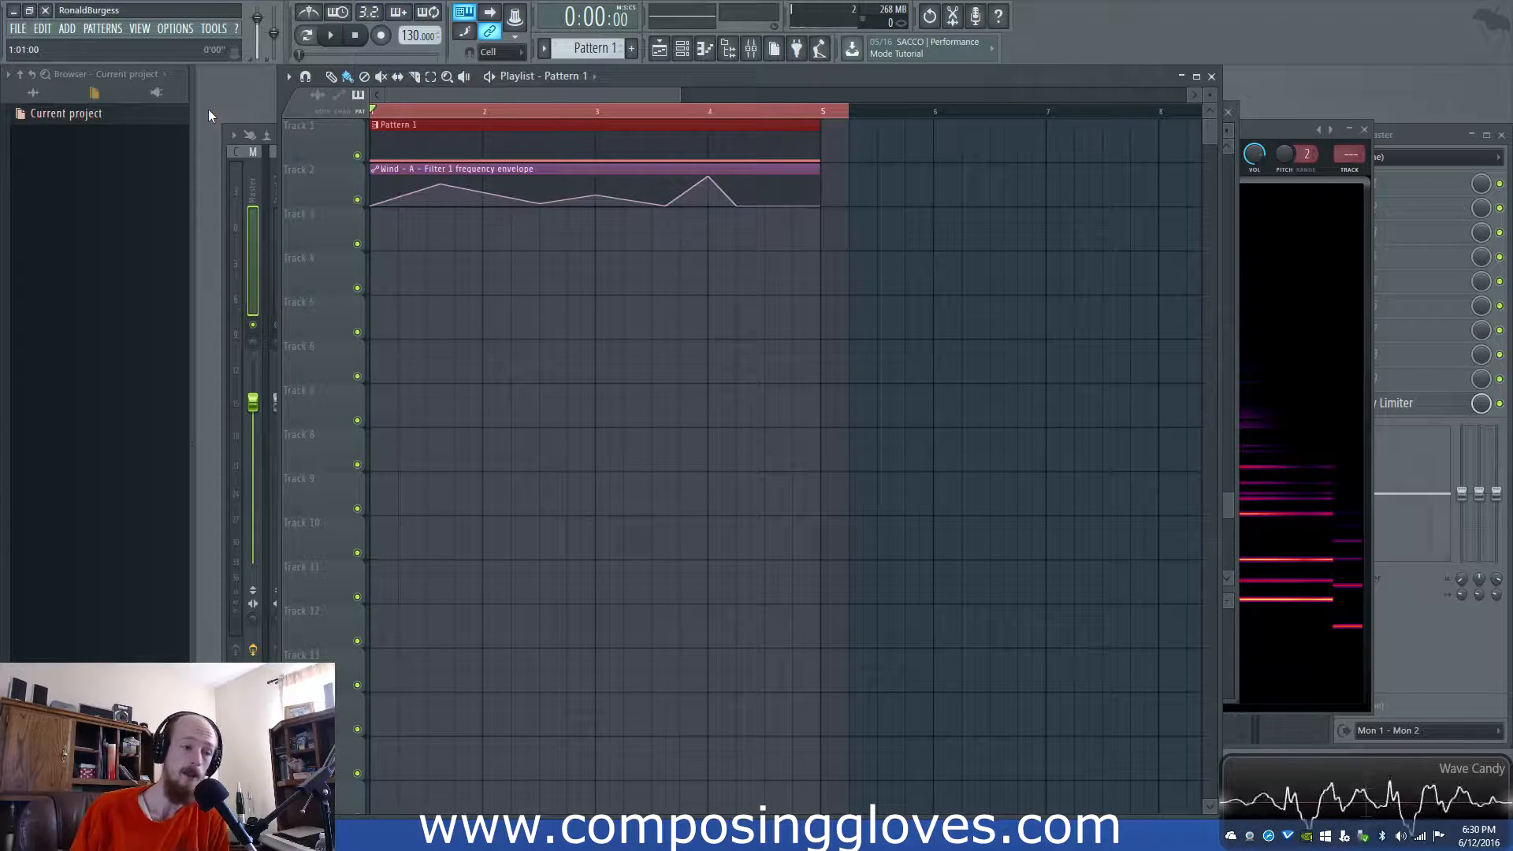
key("space")
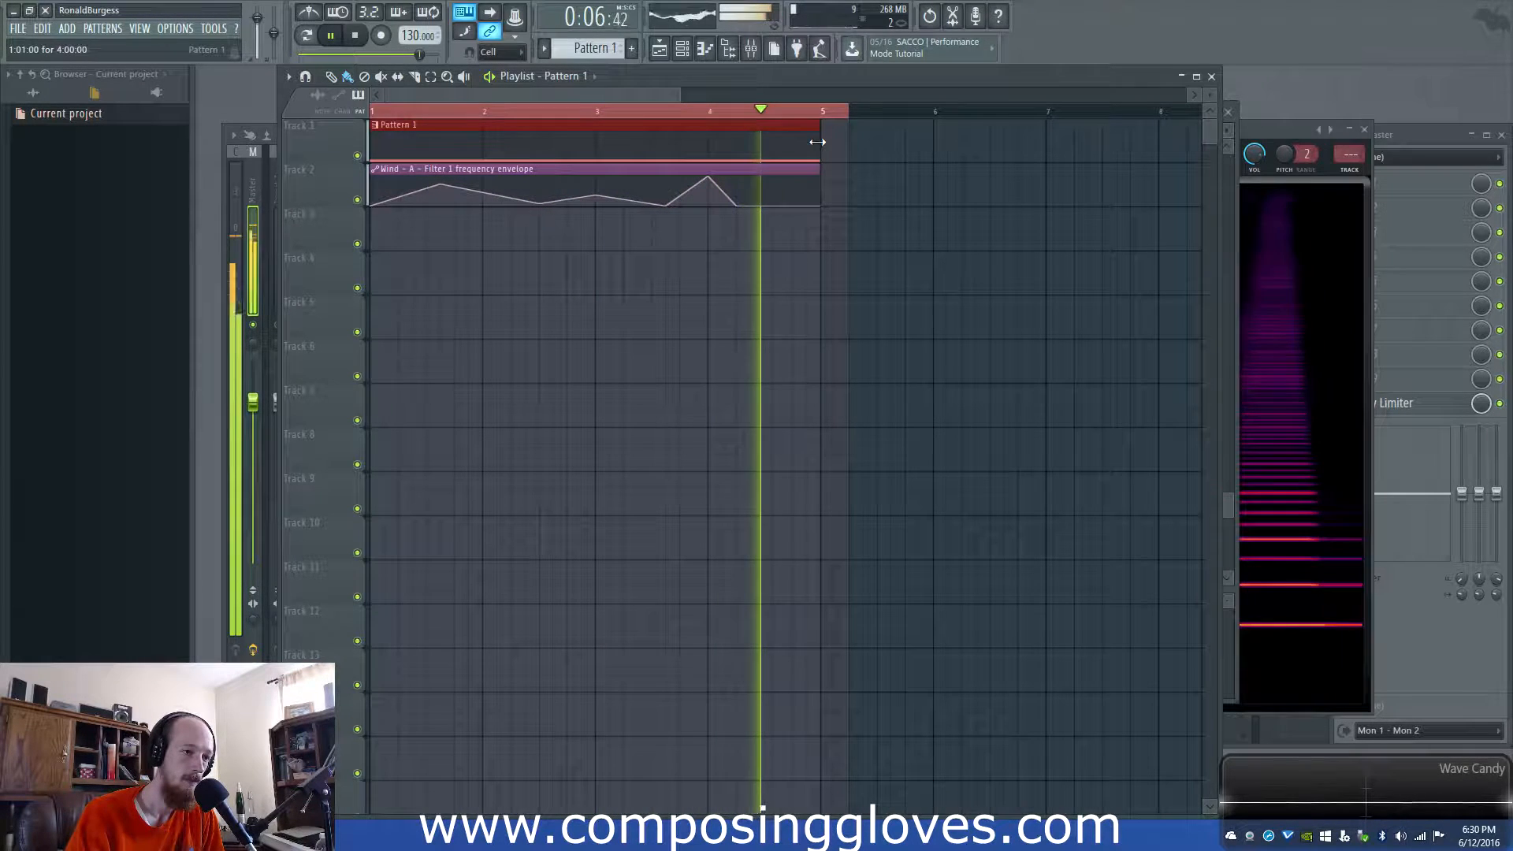
key("space")
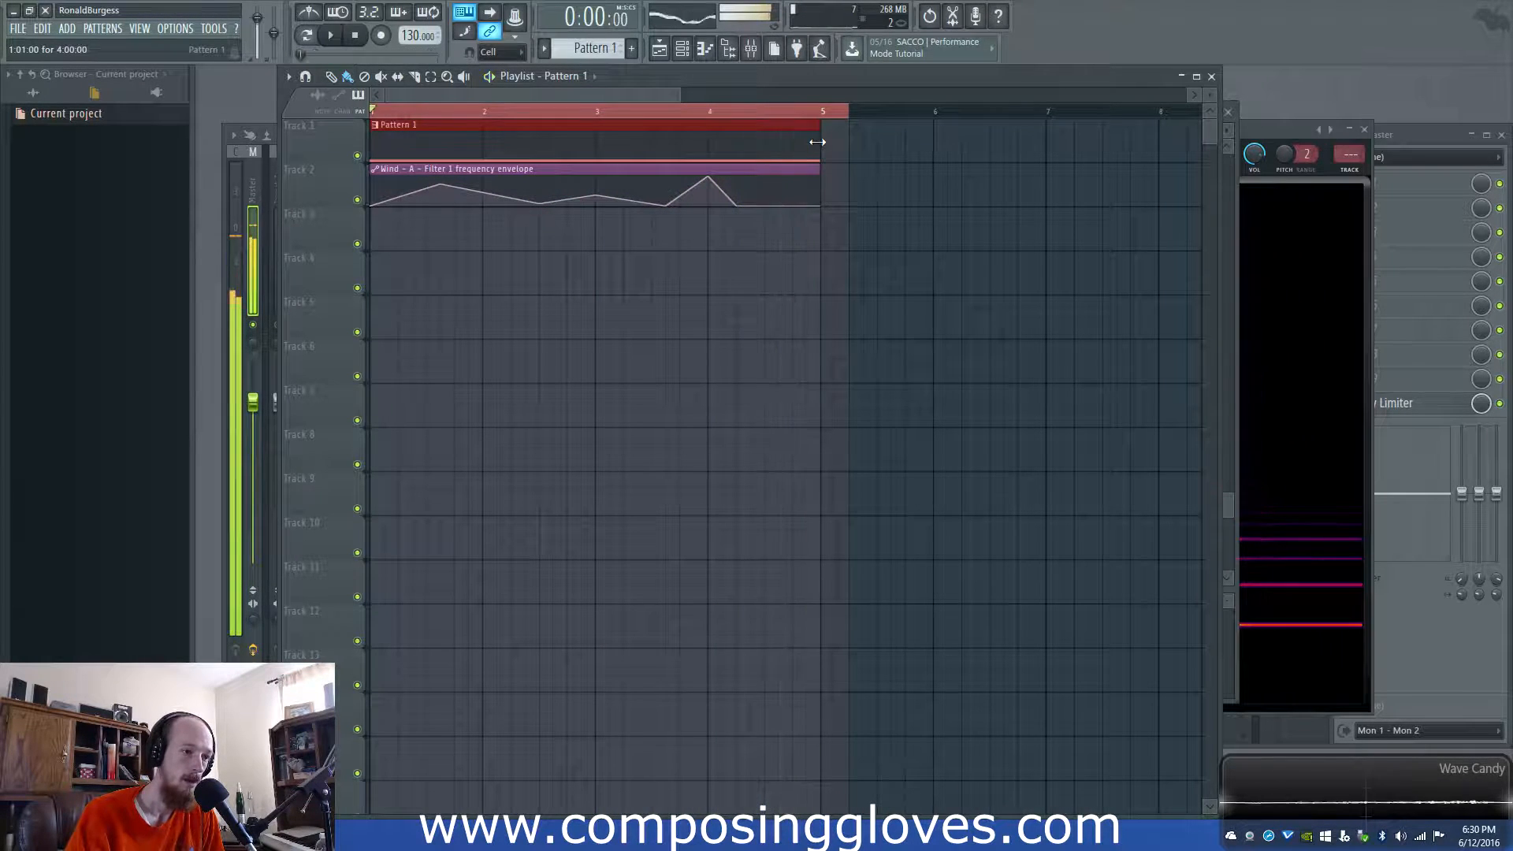
- Replace the Wind pattern's C2 note with a four-bar F5 note and play it back
double_click(463, 149)
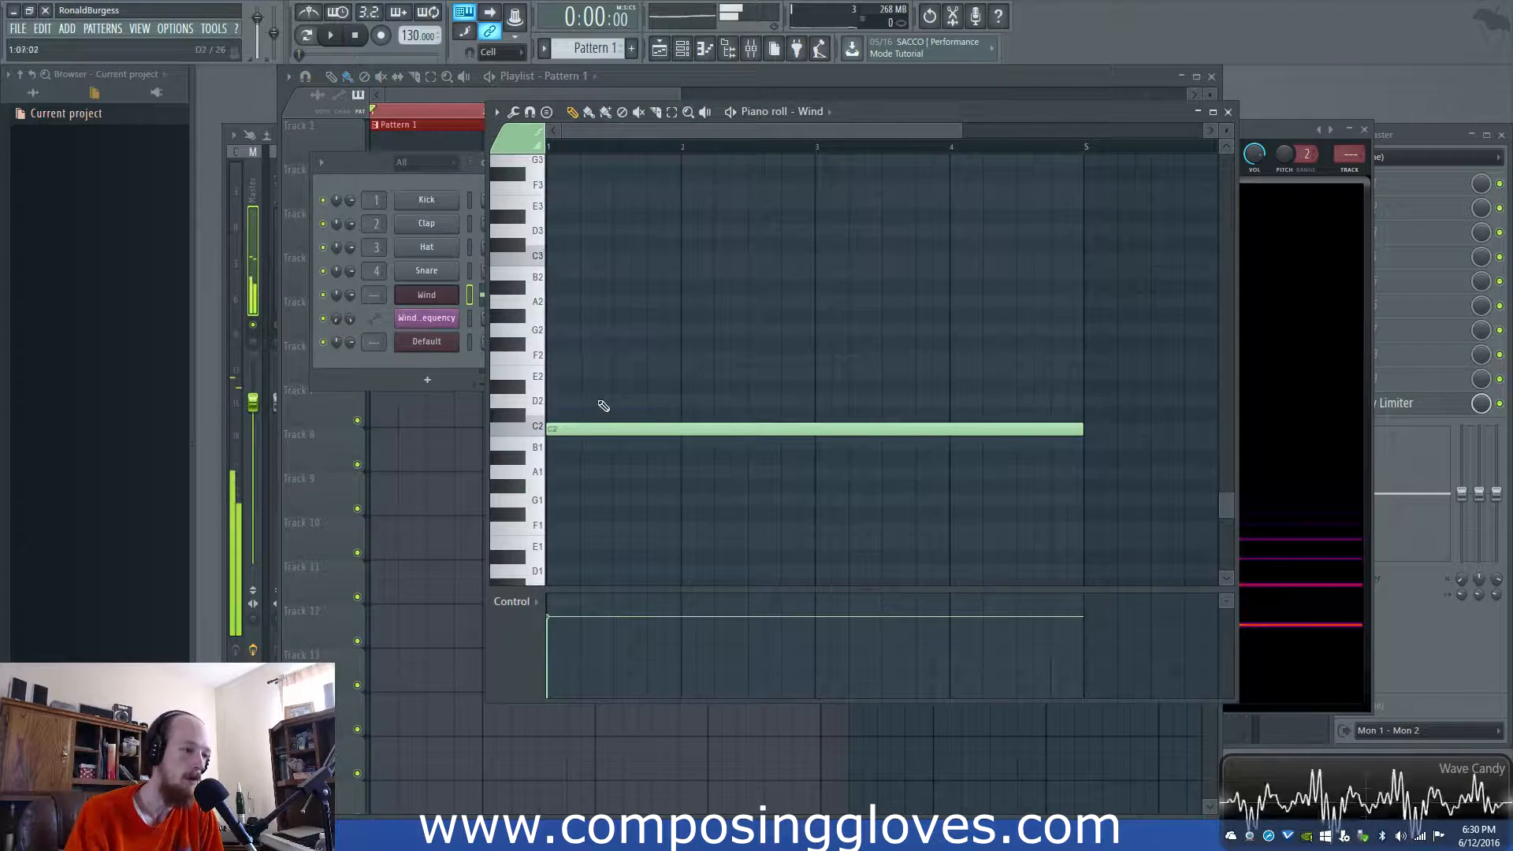
right_click(580, 429)
scroll(613, 355, "up", 11)
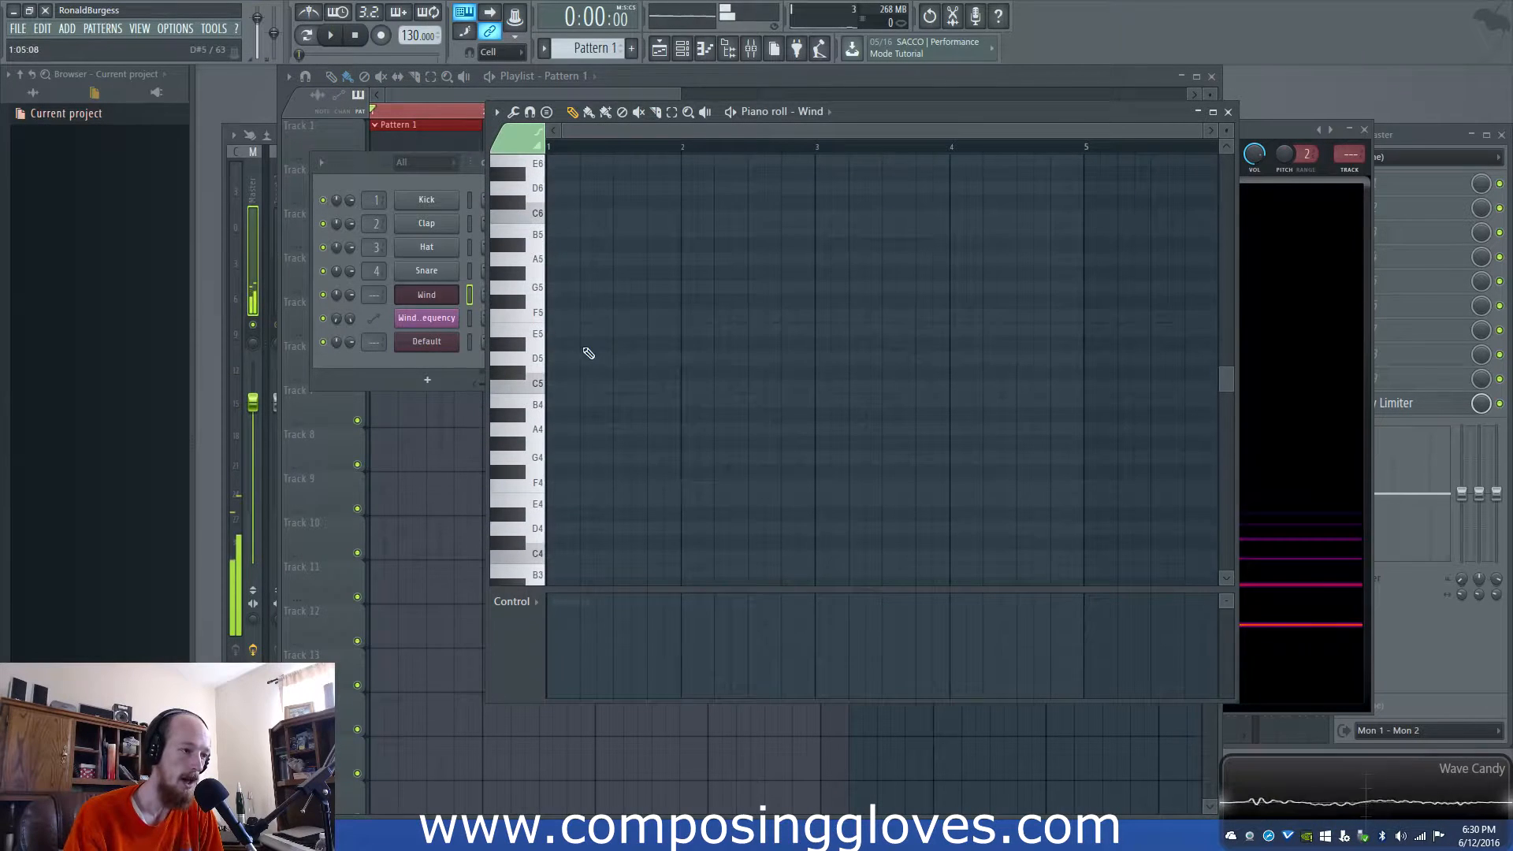
left_click(563, 316)
left_click(401, 91)
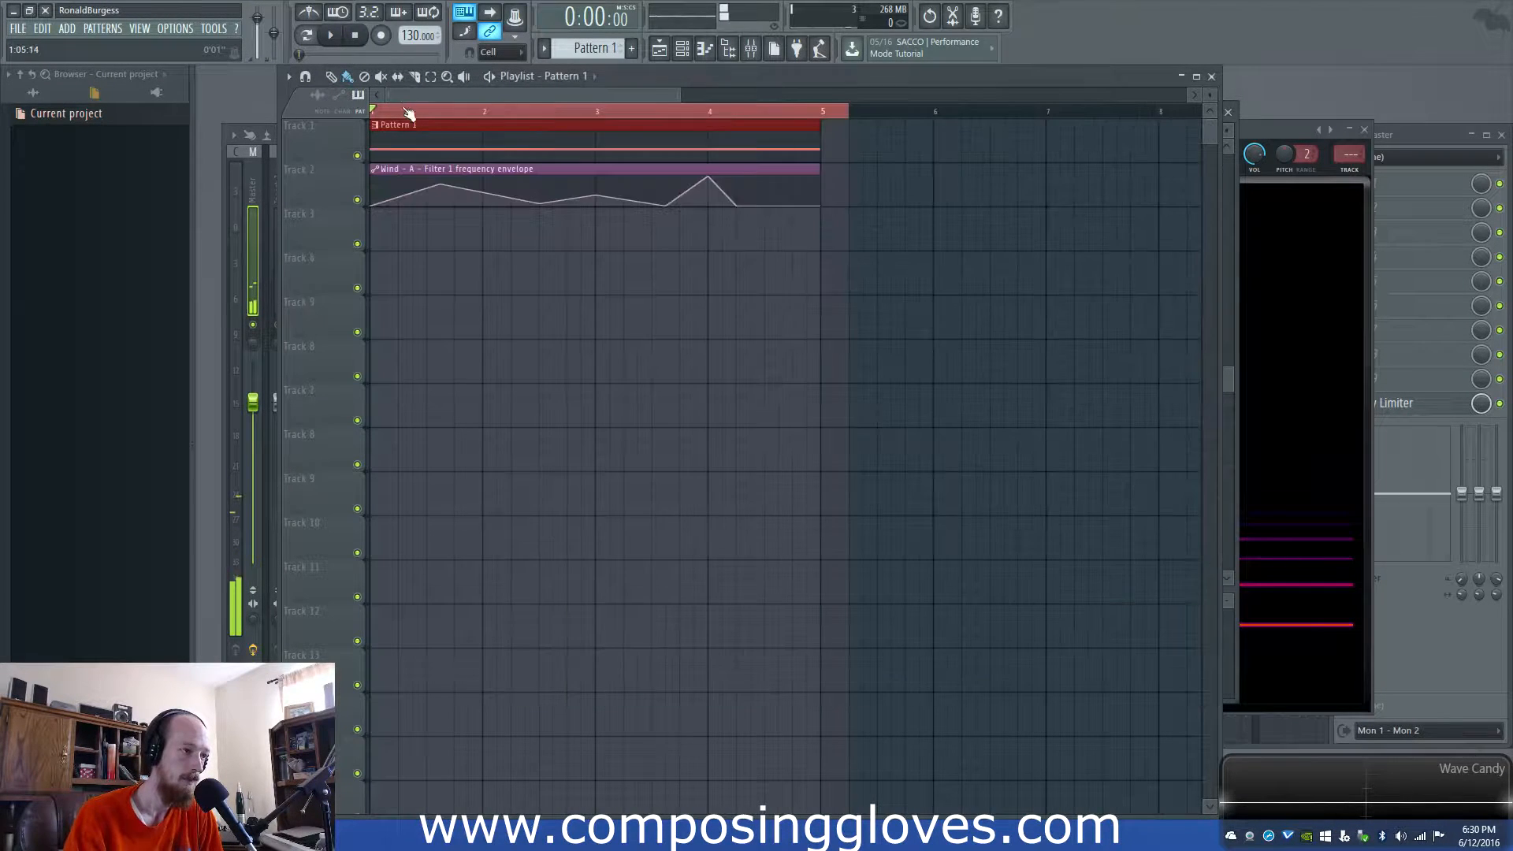
key("space")
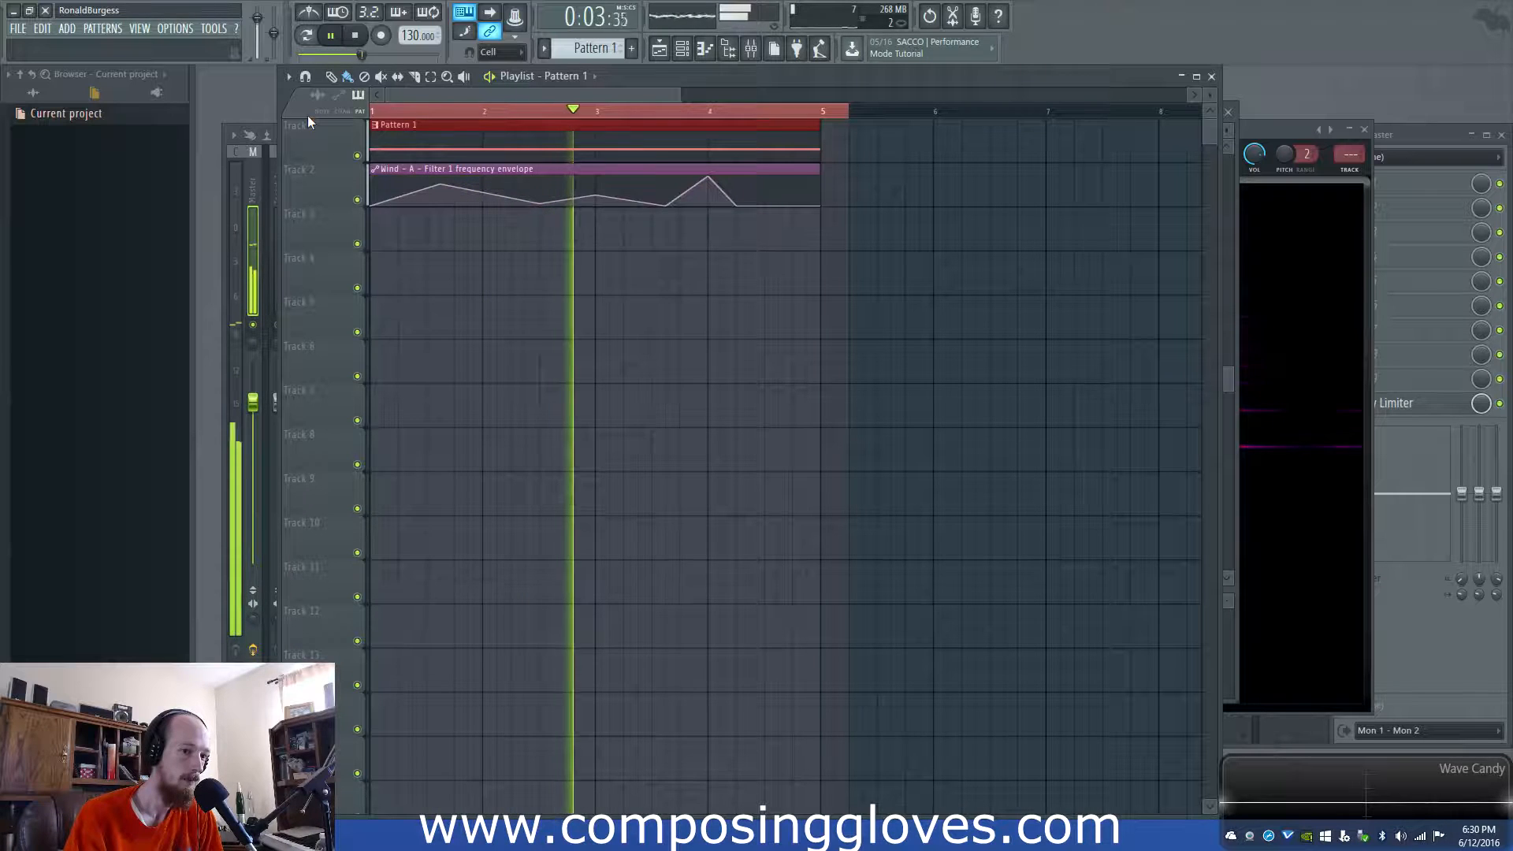
key("space")
- Add a long C2 note to Pattern 1 starting at bar 1, removing the stray B1 note
double_click(432, 131)
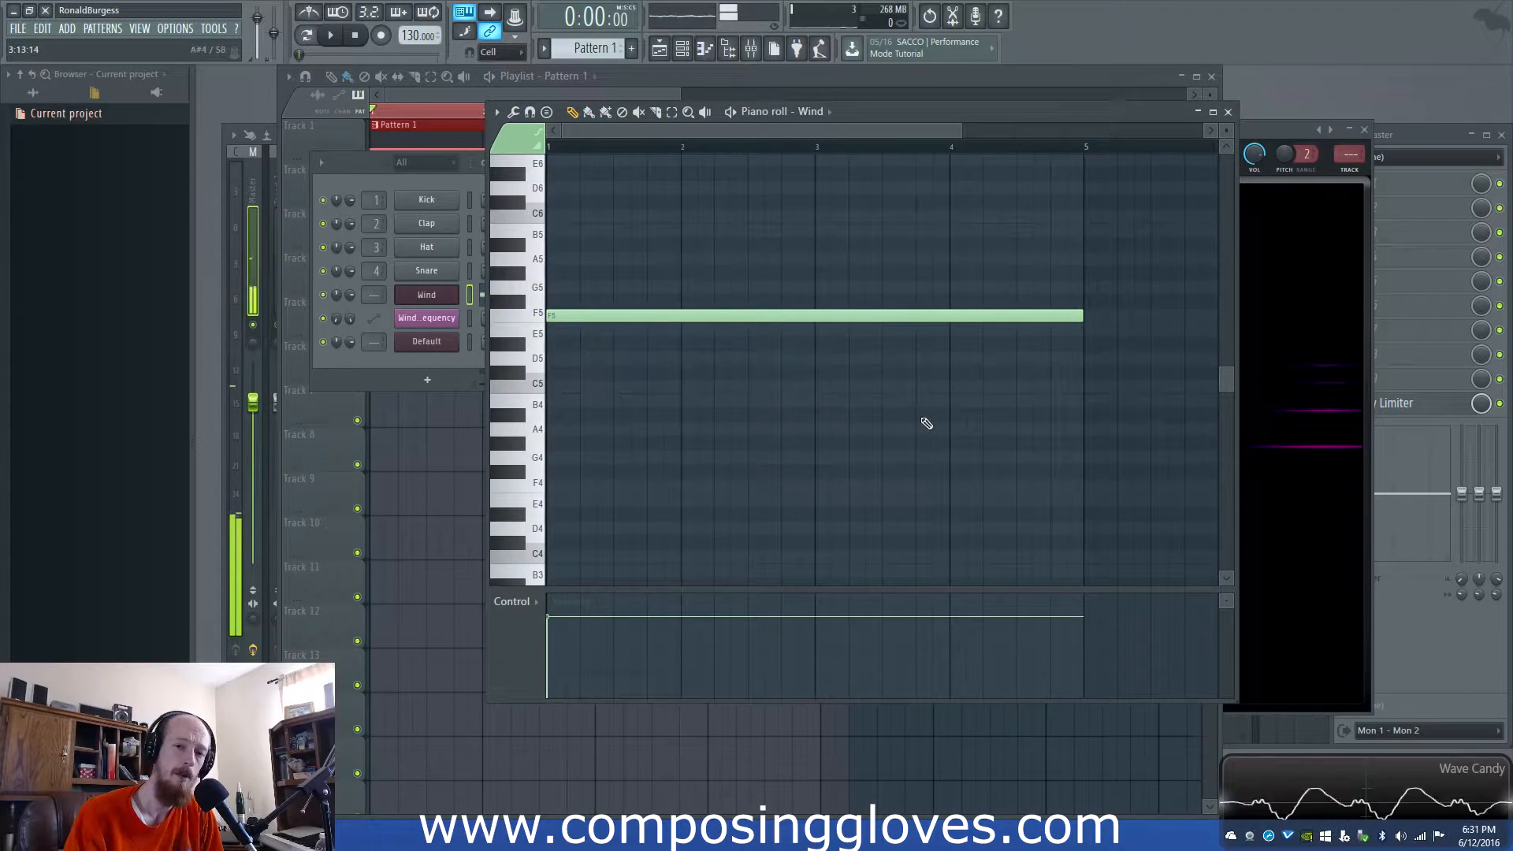
scroll(655, 283, "down", 3)
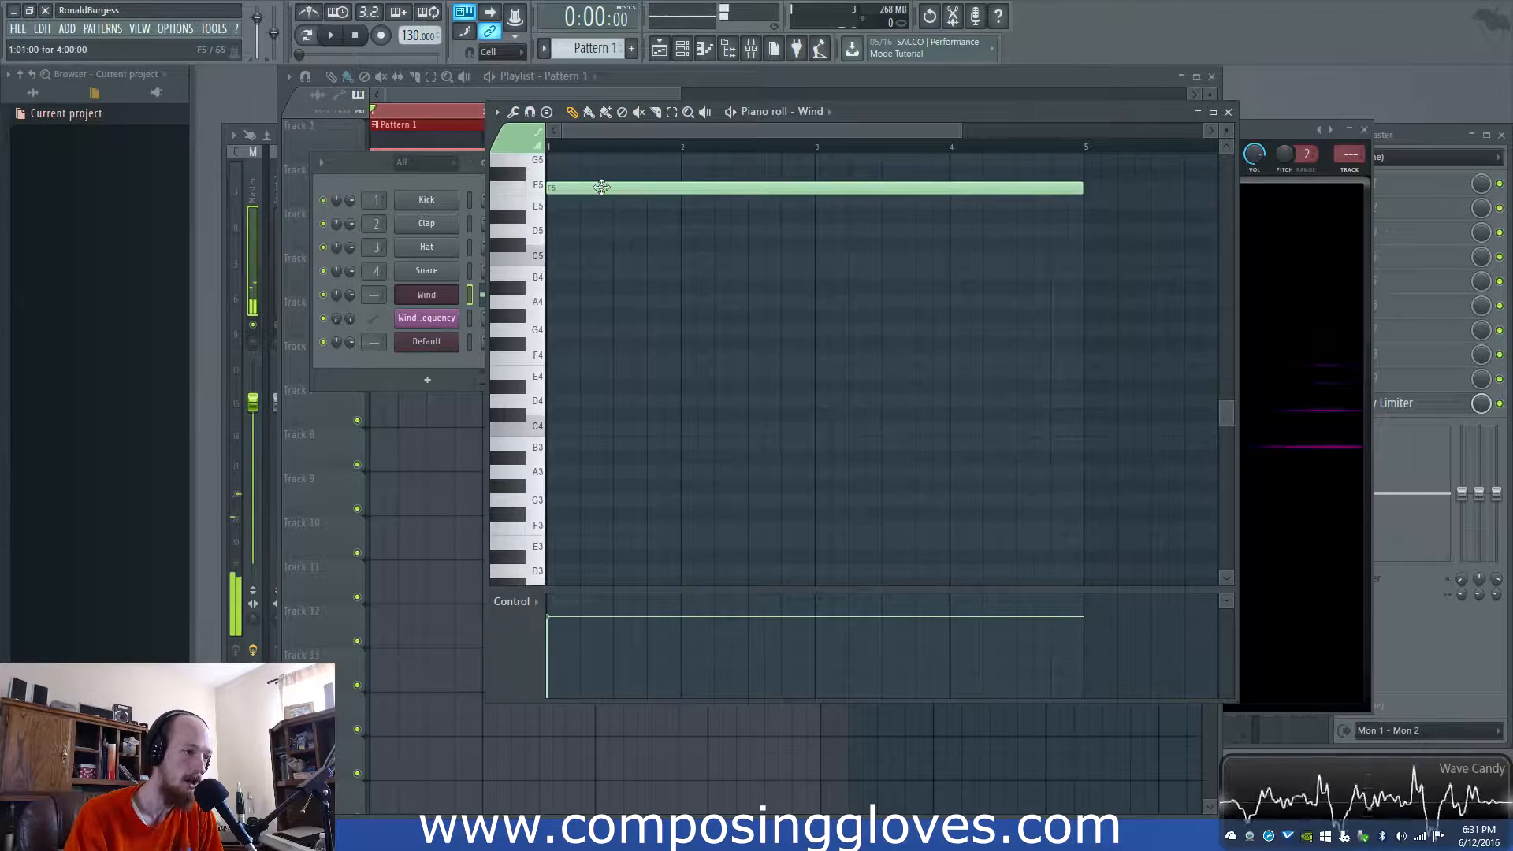
scroll(615, 409, "down", 6)
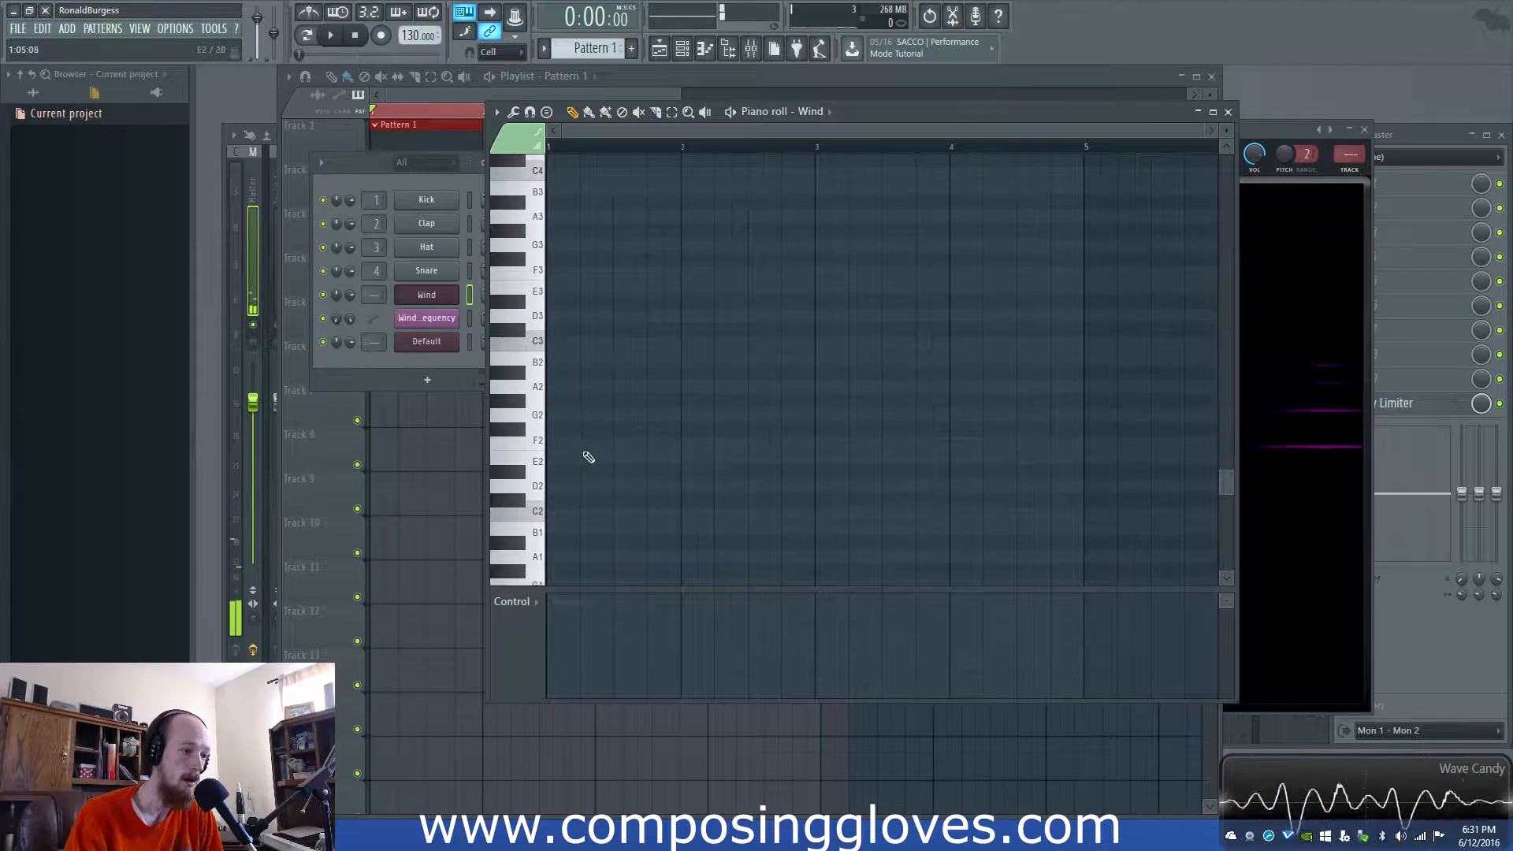
left_click(575, 527)
left_click(582, 520)
left_click_drag(582, 519, 550, 518)
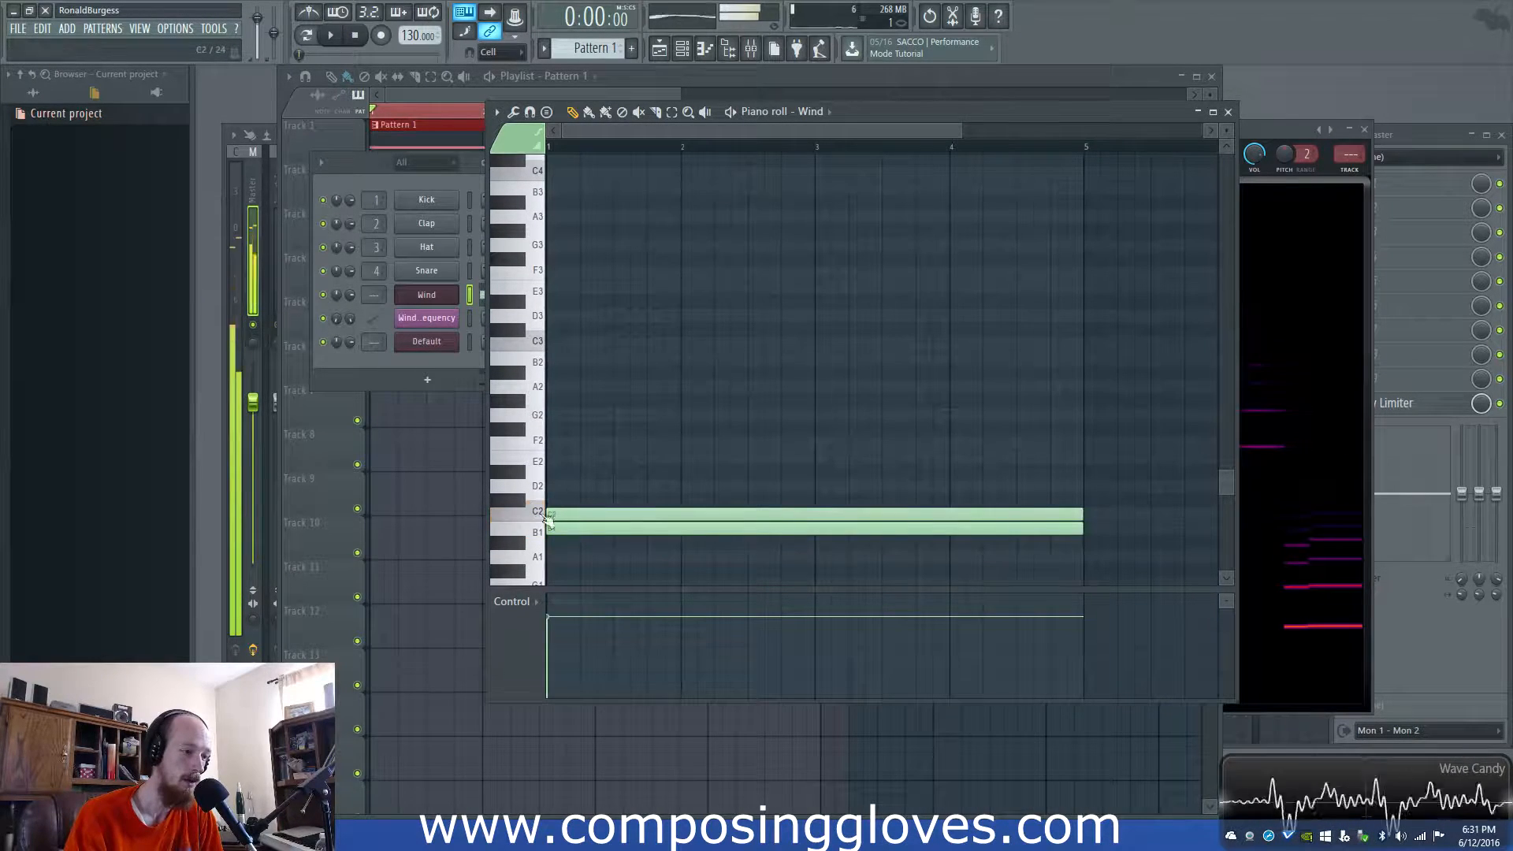
right_click(584, 528)
- Lower the Wind patch's Prism amount to 56%, auditioning it with playback
left_click(431, 295)
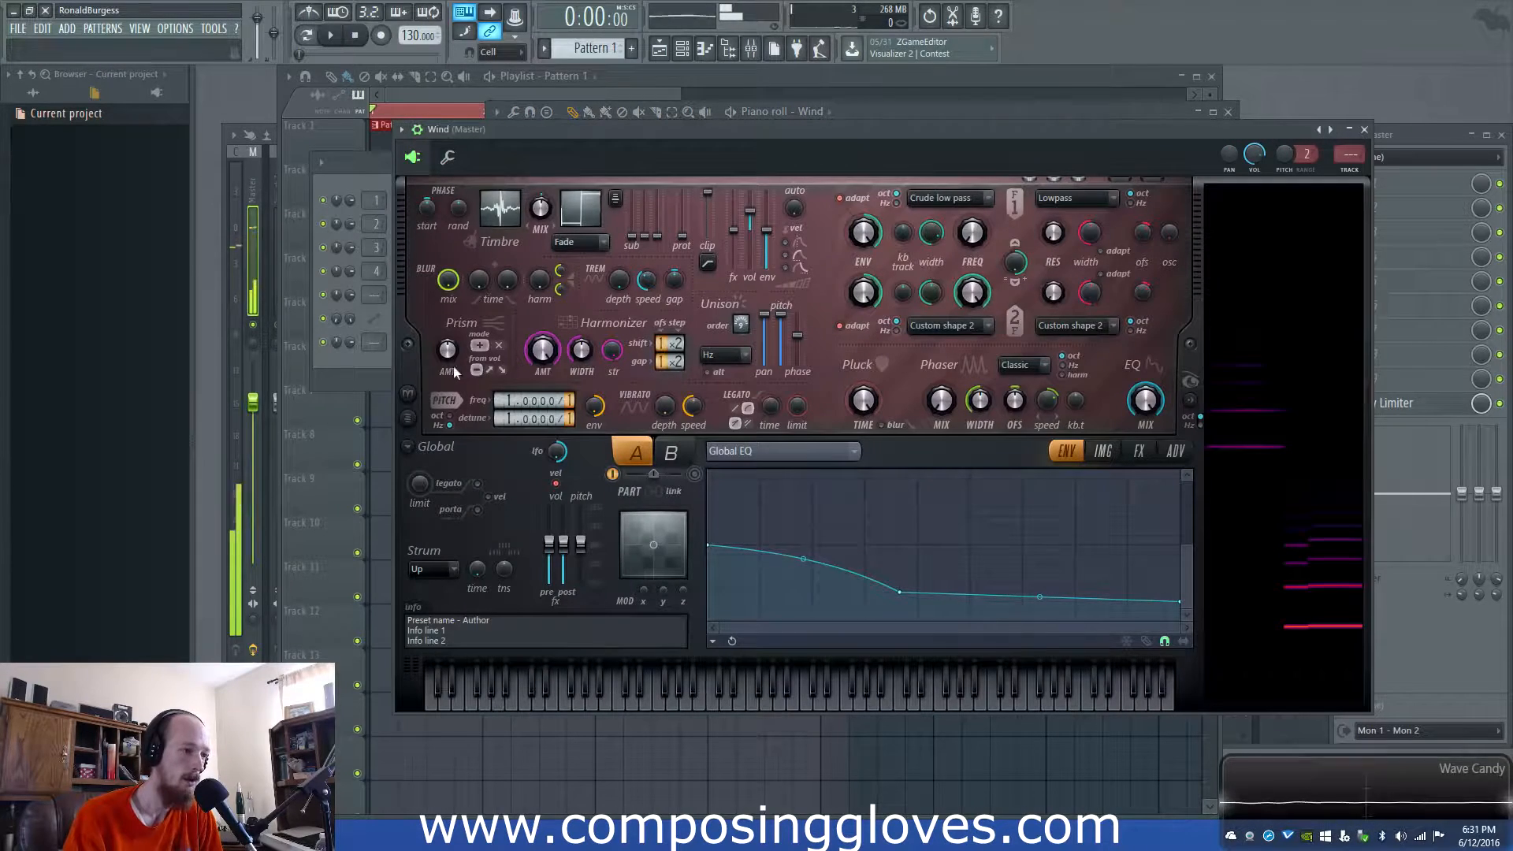
key("space")
left_click_drag(448, 356, 449, 388)
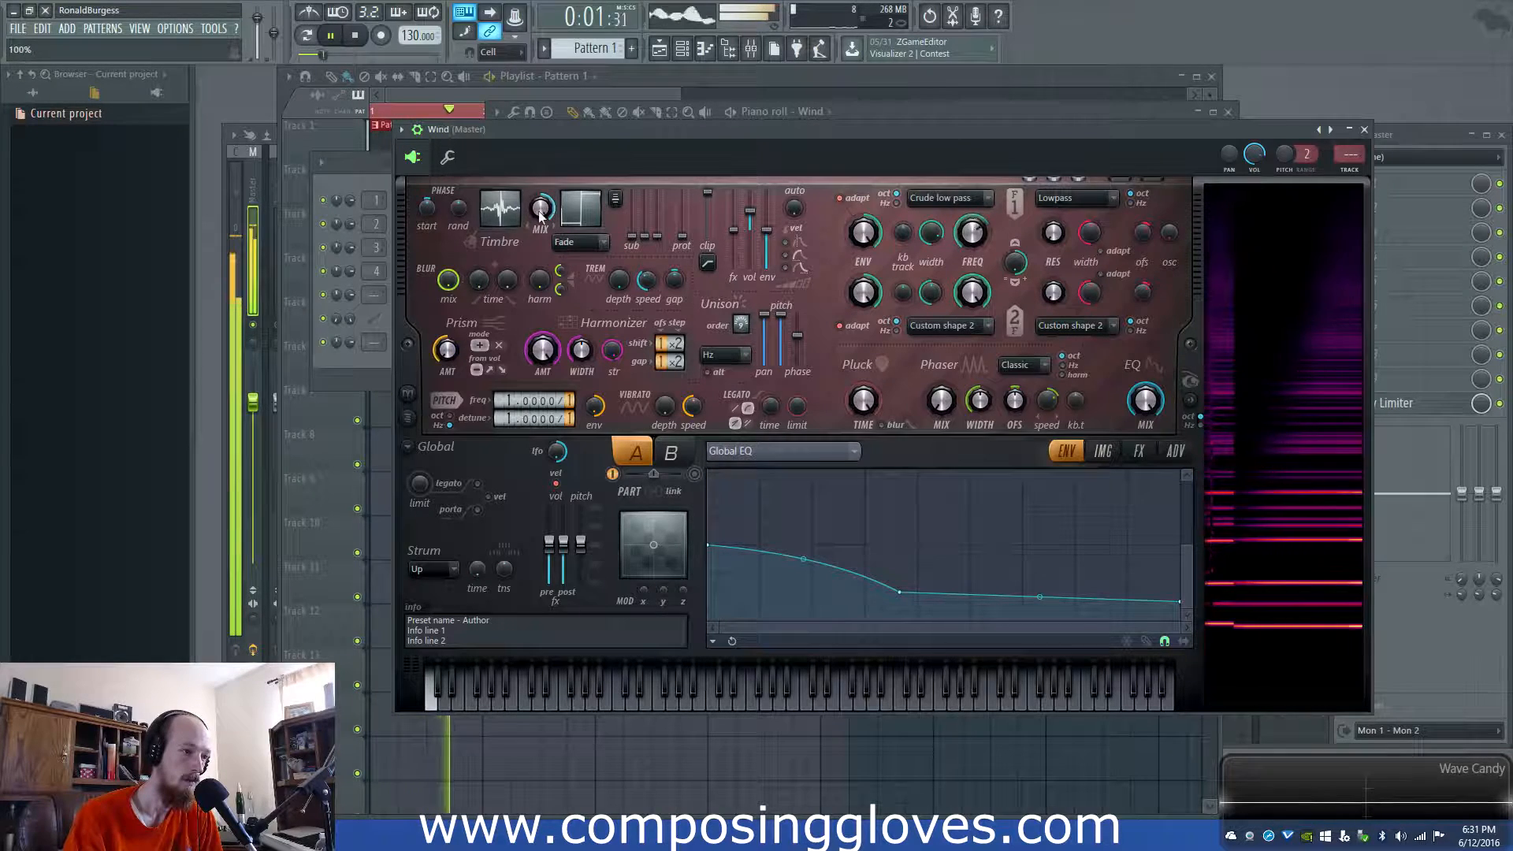
key("space")
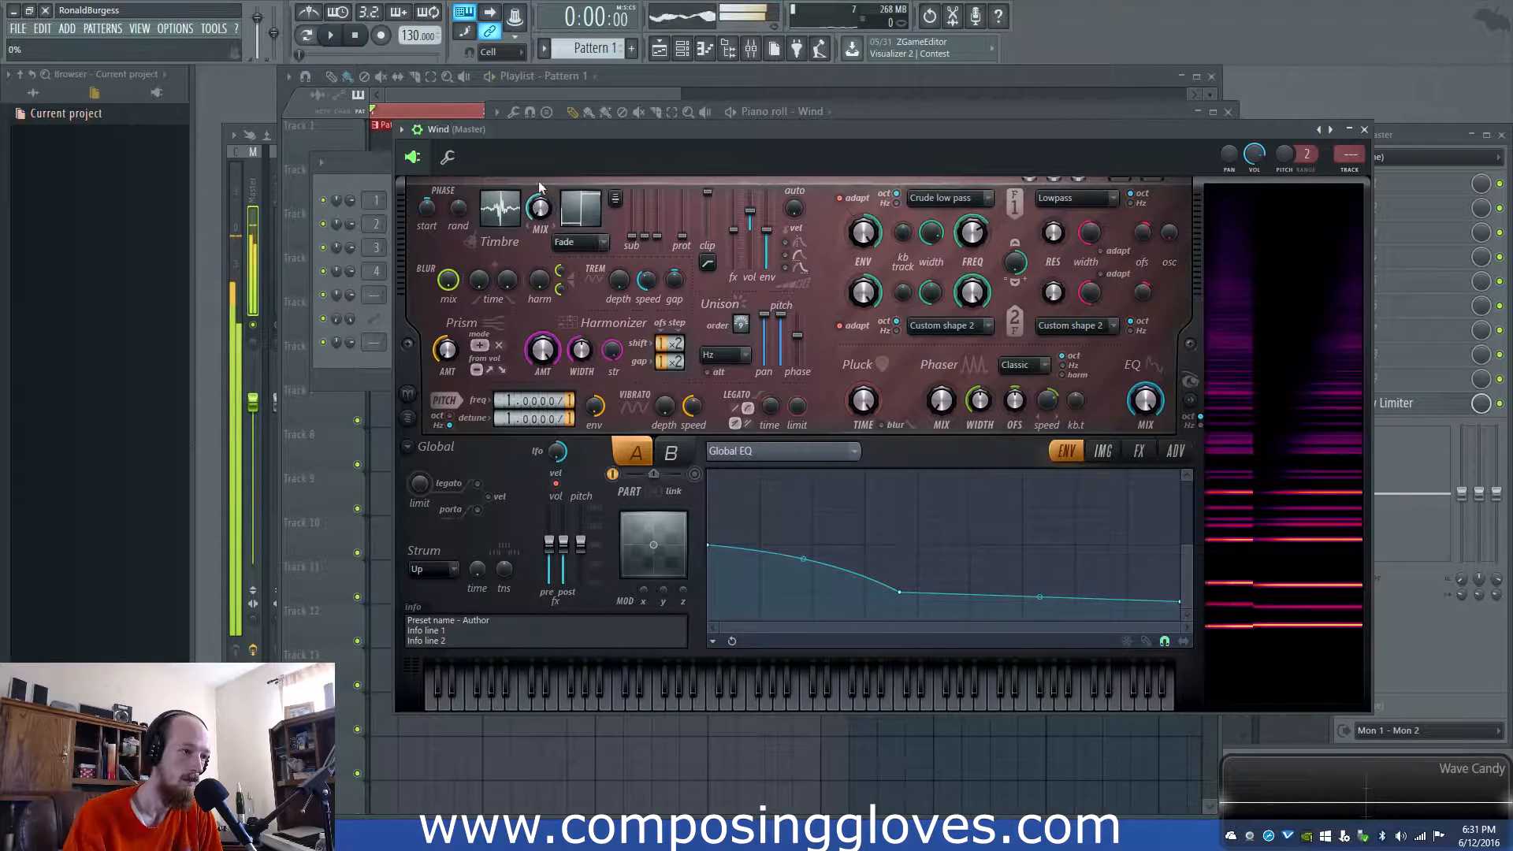
key("space")
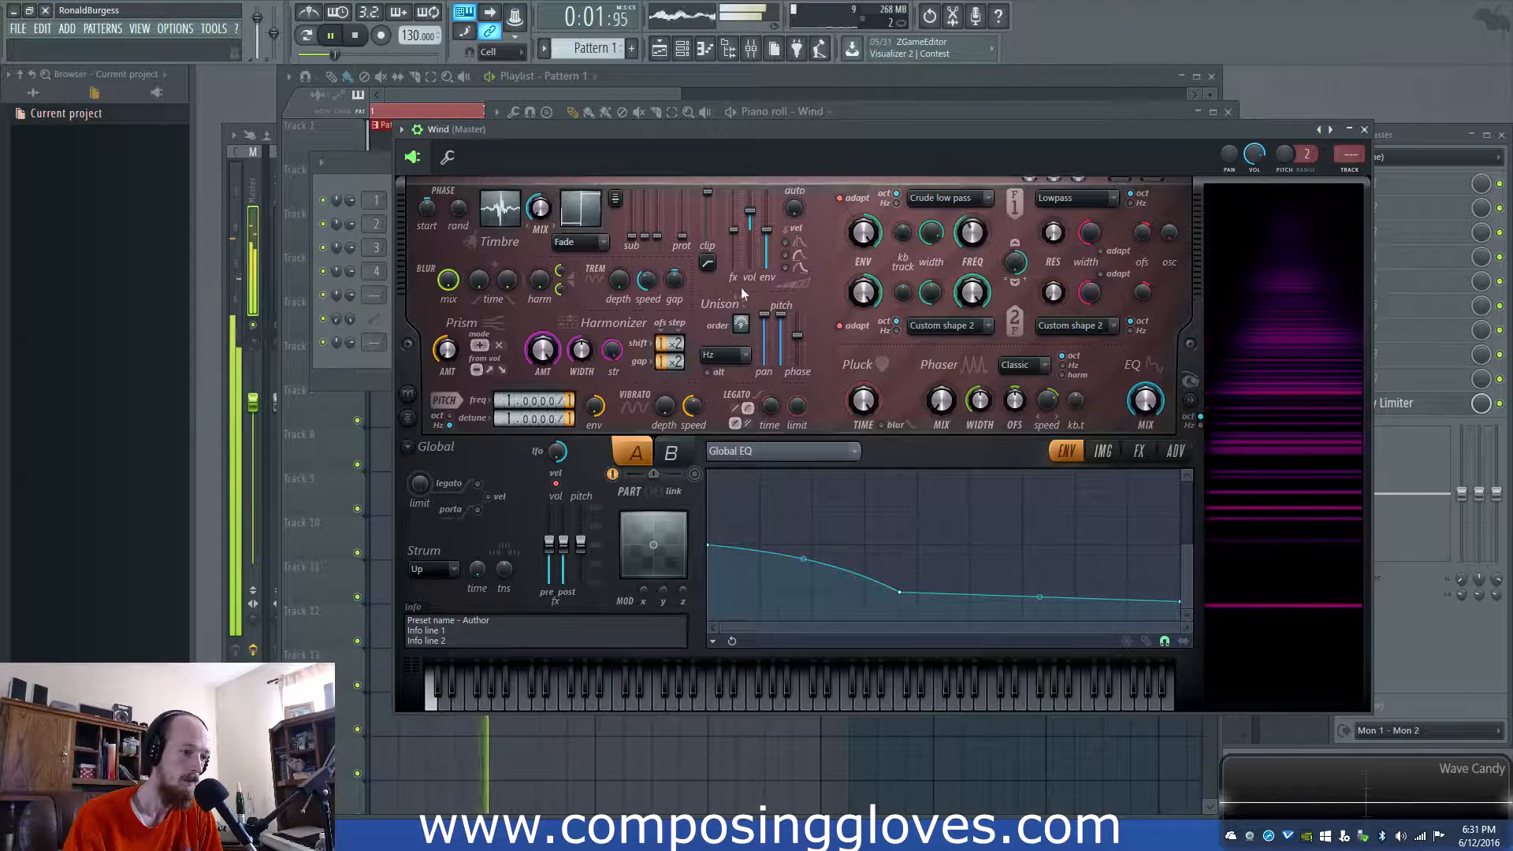
key("space")
- Raise the Phaser mix to 65%, audition it, and reopen the Wind synth from the channel rack
left_click_drag(929, 404, 928, 370)
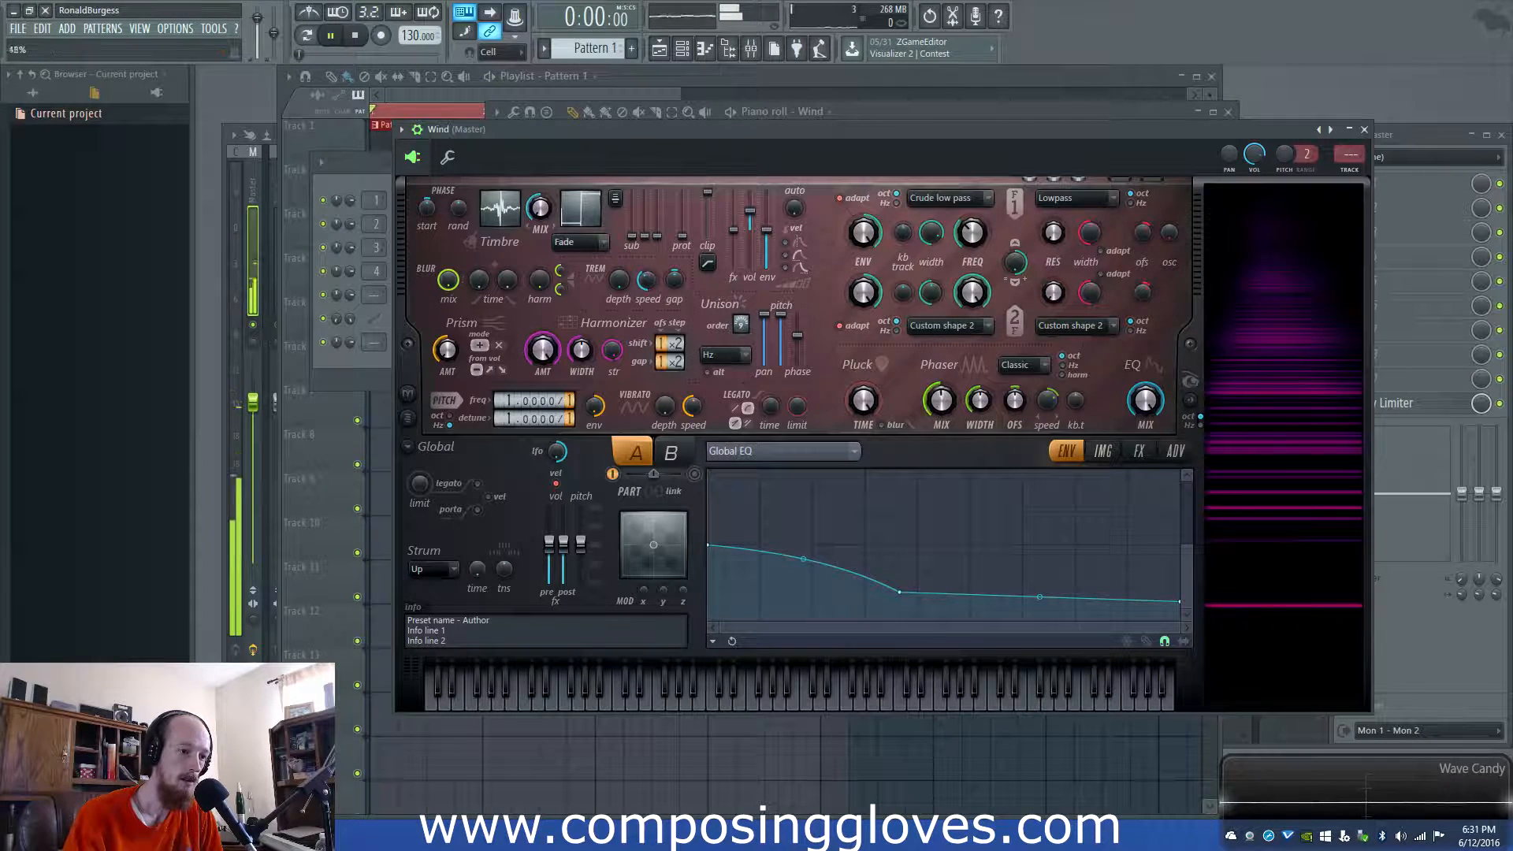
key("space")
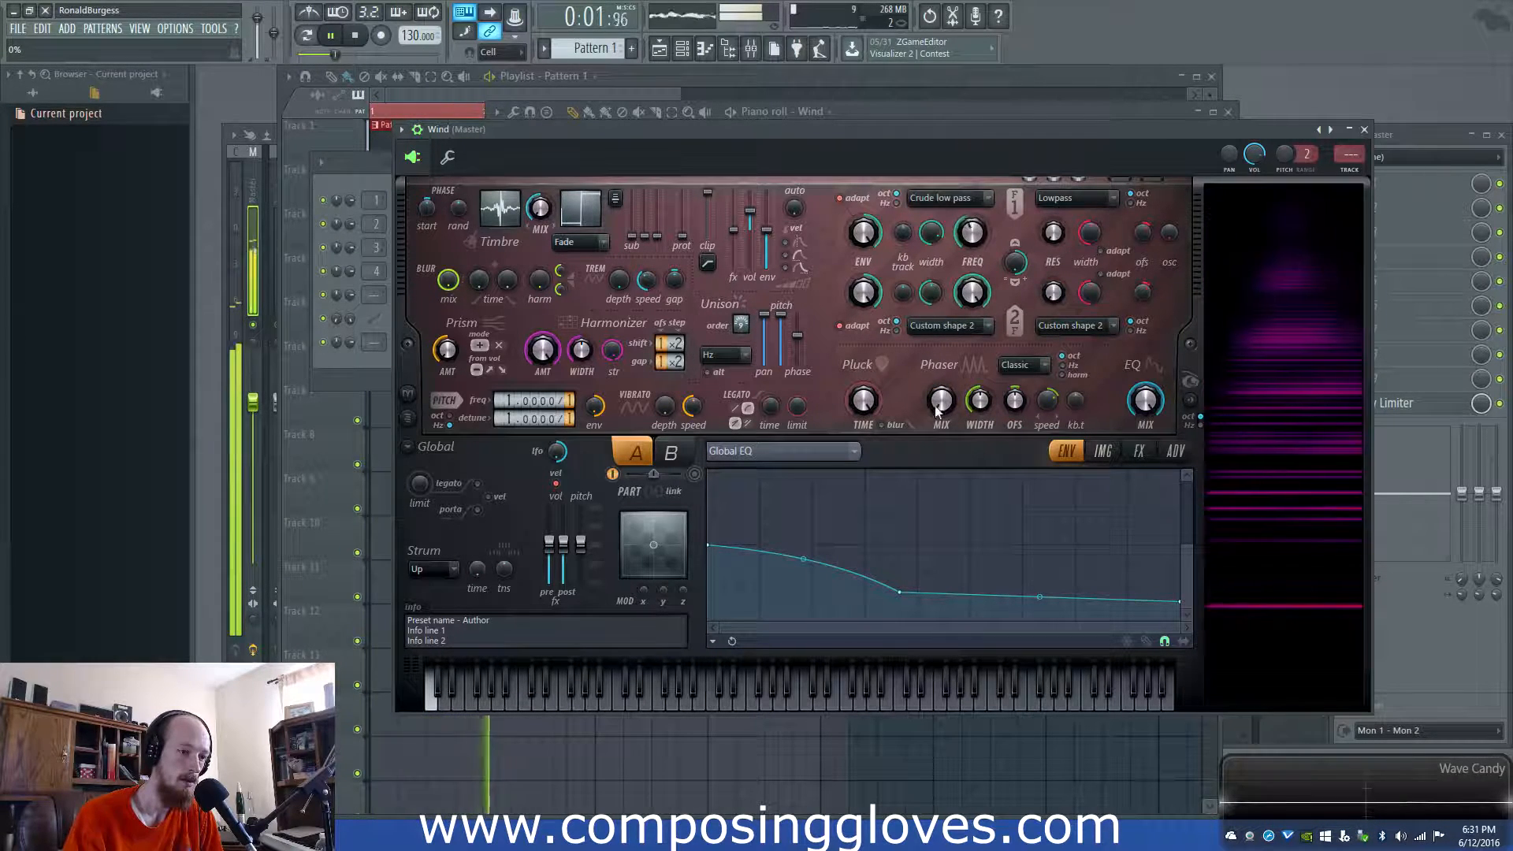
key("space")
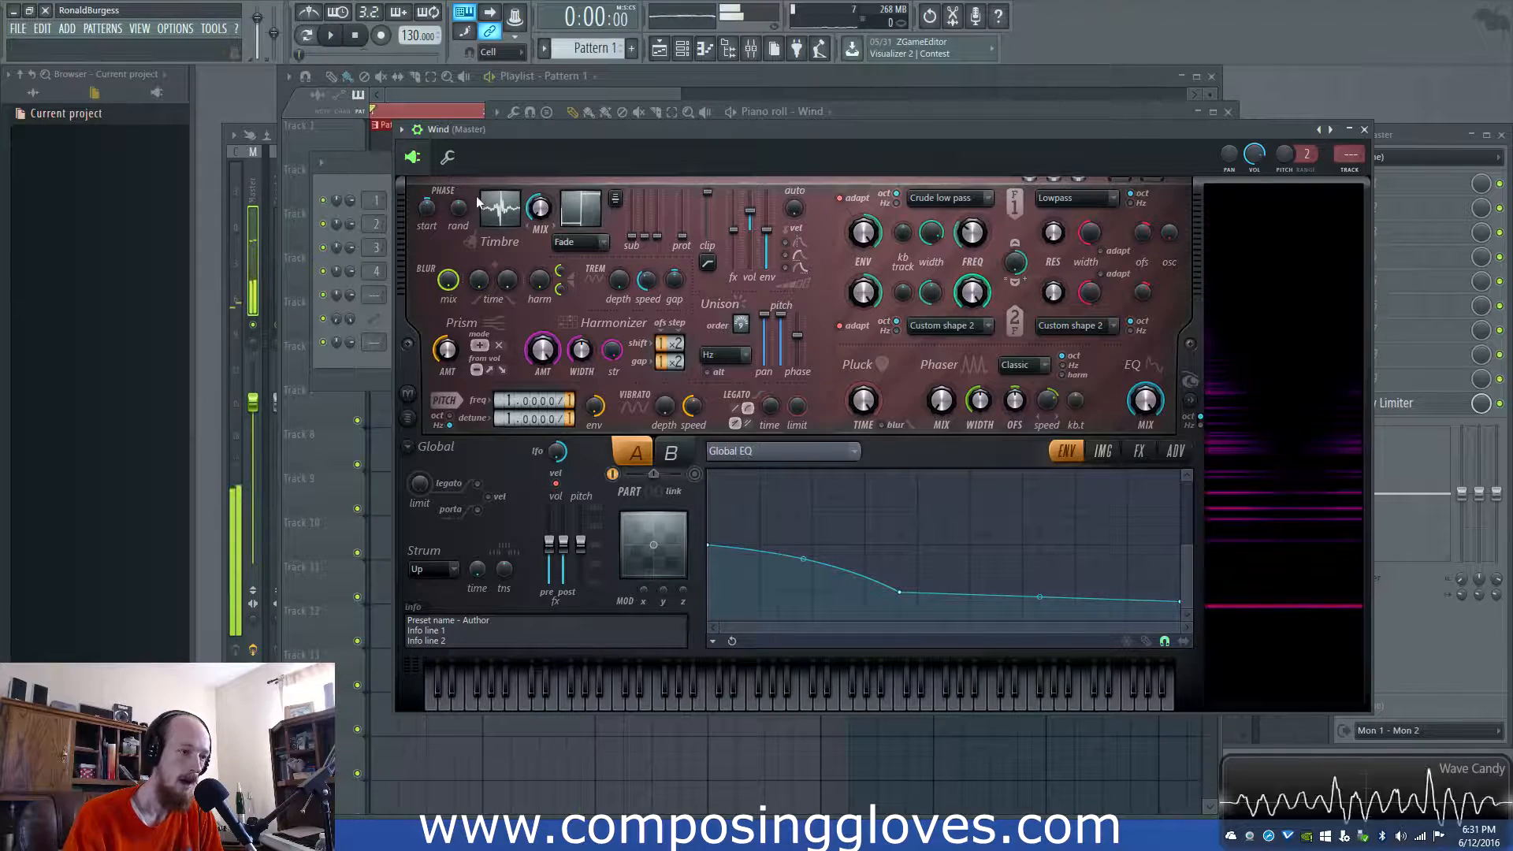
left_click(409, 92)
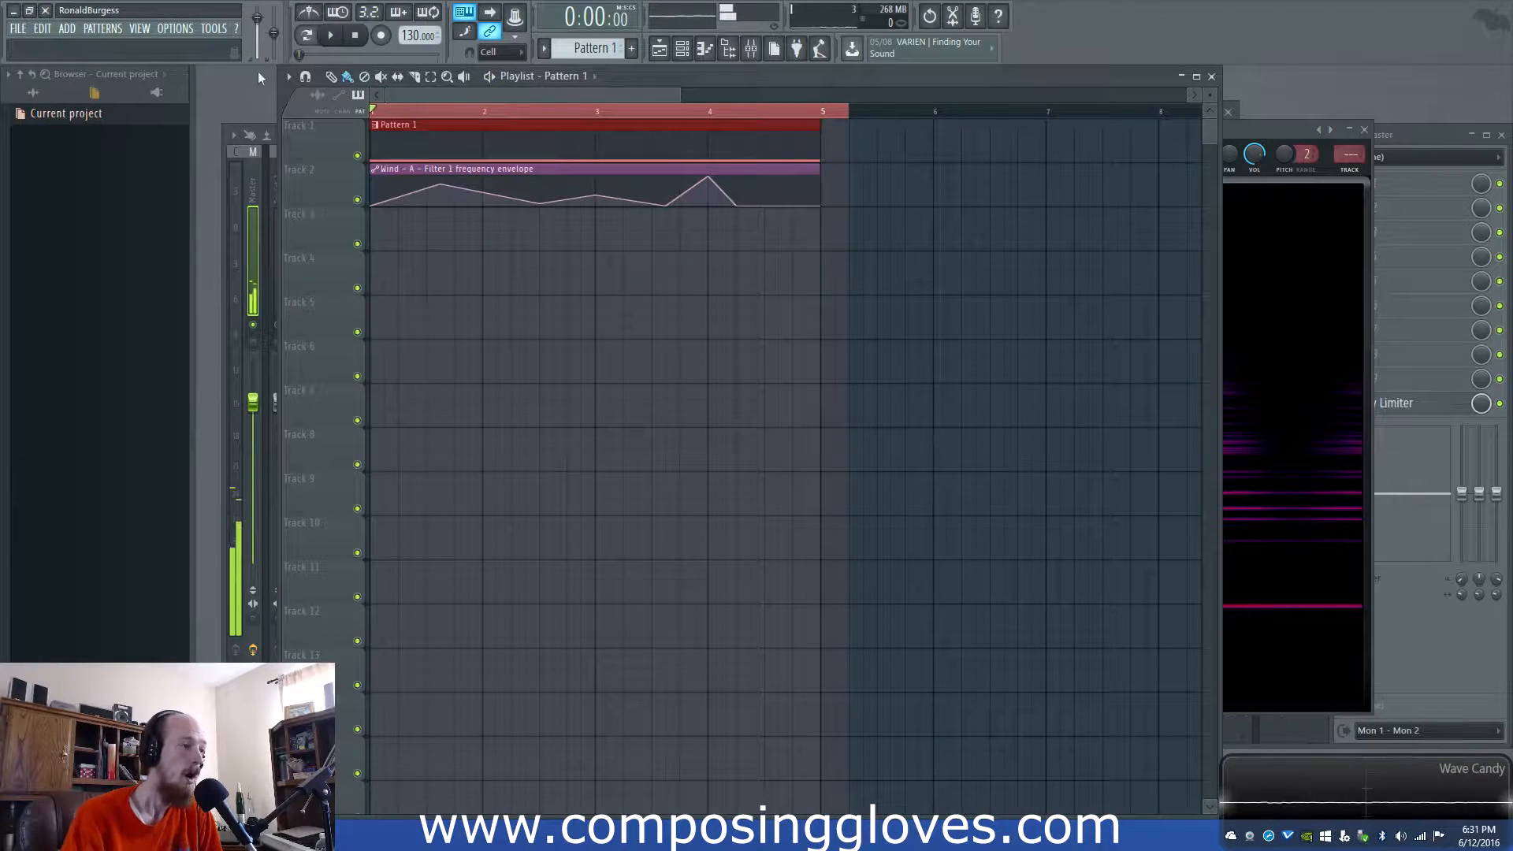
key("F6")
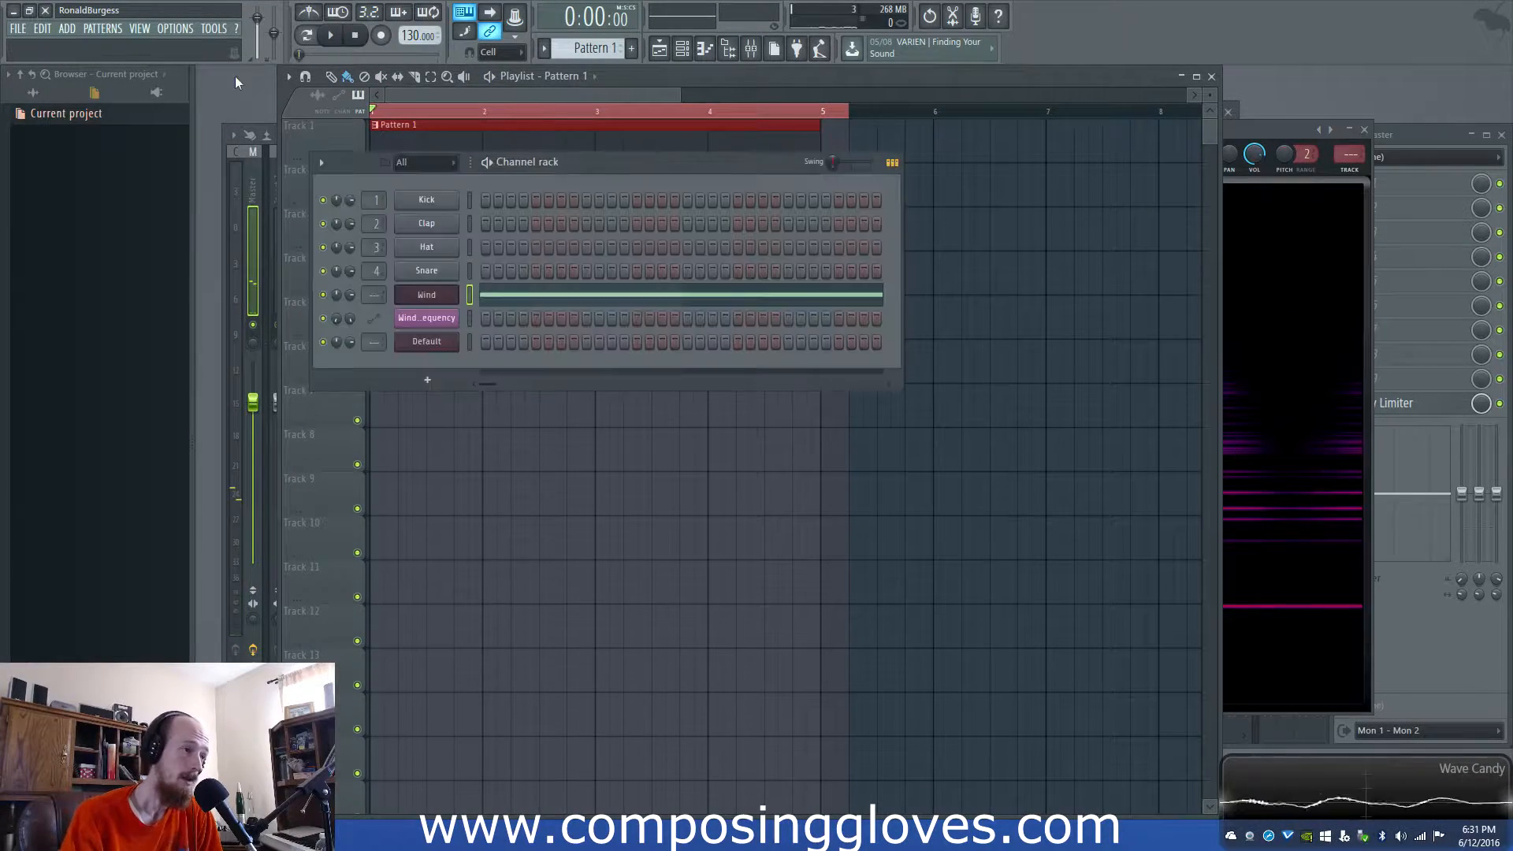
left_click(426, 295)
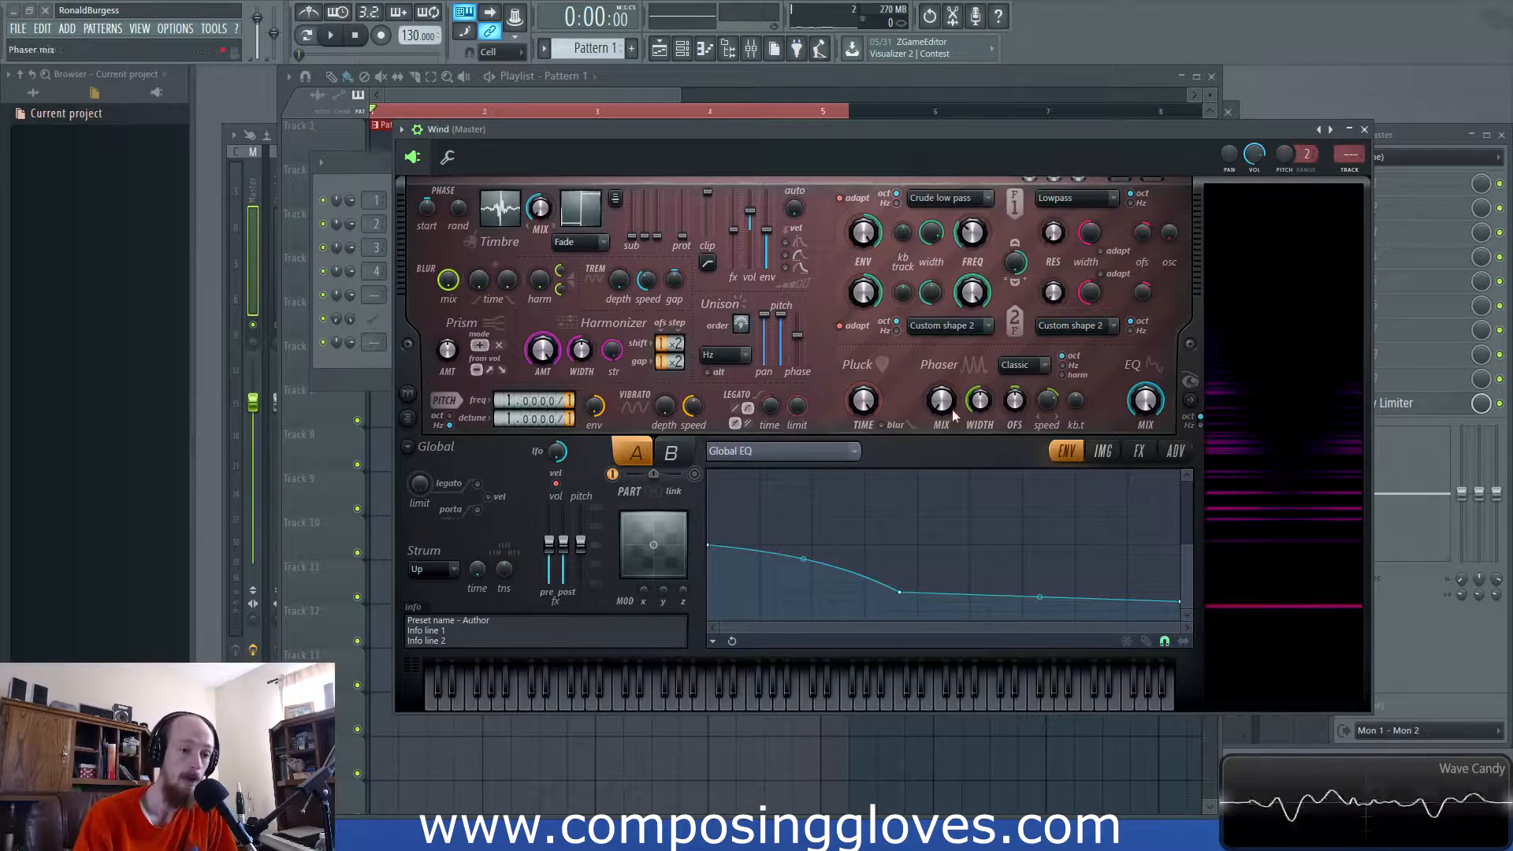
- Turn the Wind patch's distortion off and audition the sound without it
left_click(1103, 451)
left_click(1139, 451)
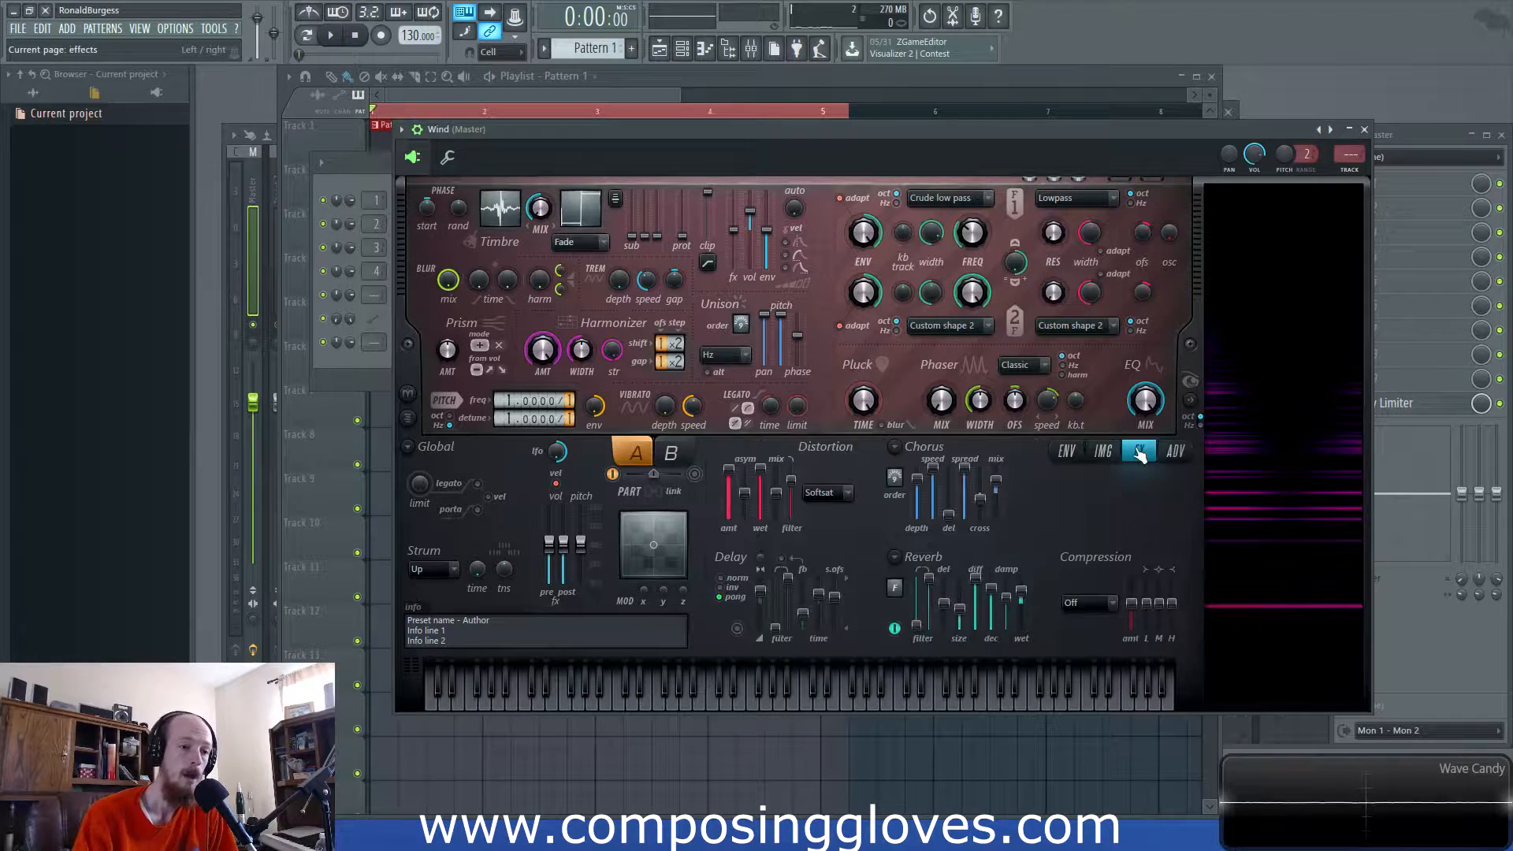
left_click(832, 501)
left_click(826, 509)
key("space")
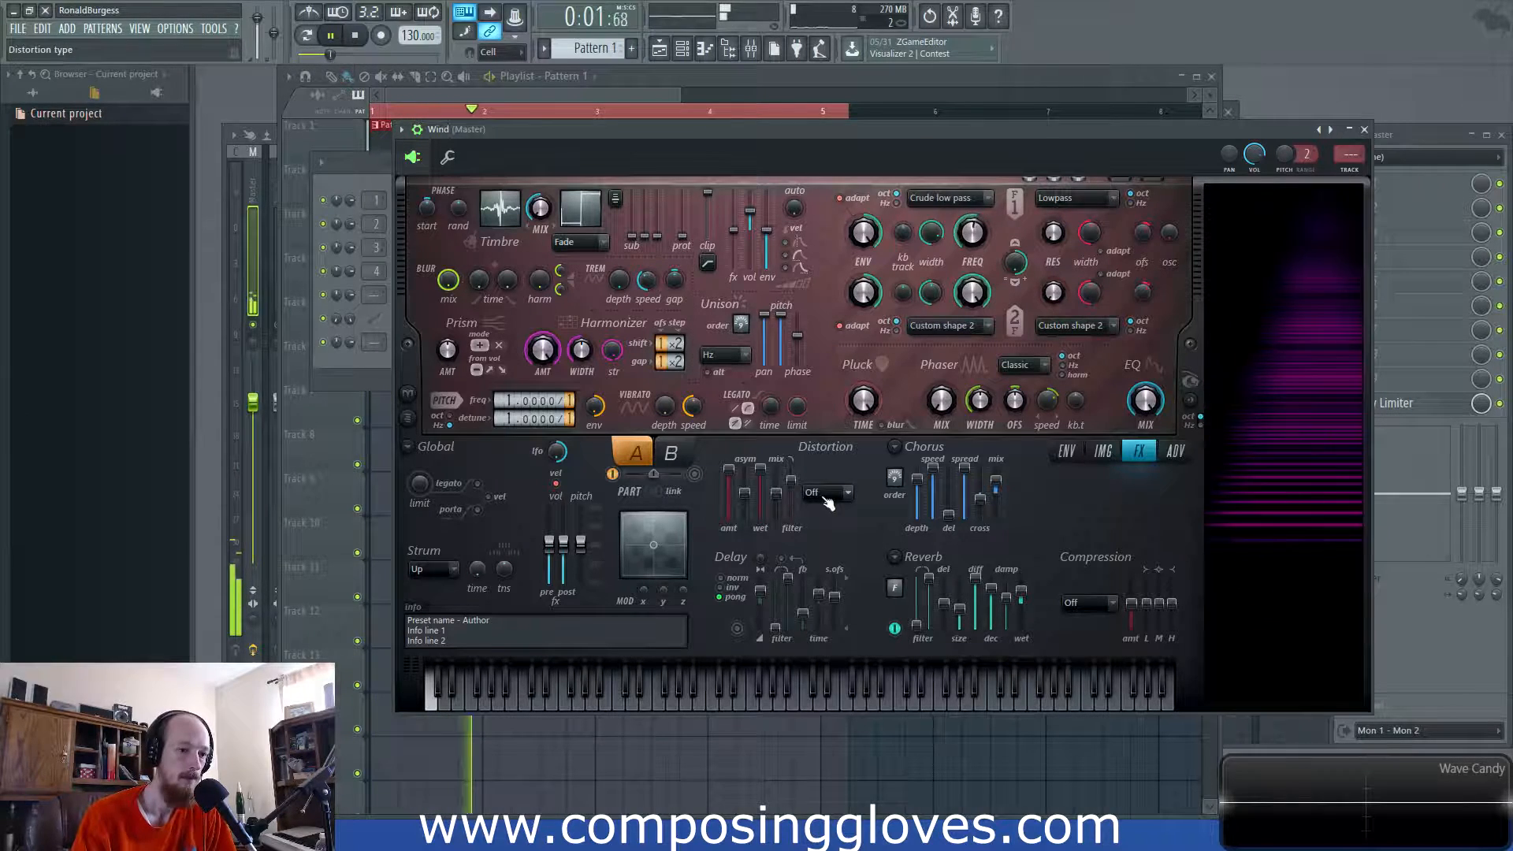
key("space")
- Set the distortion type to Softsat, audition it, and show the Timbre 1 harmonic level envelope
left_click(823, 495)
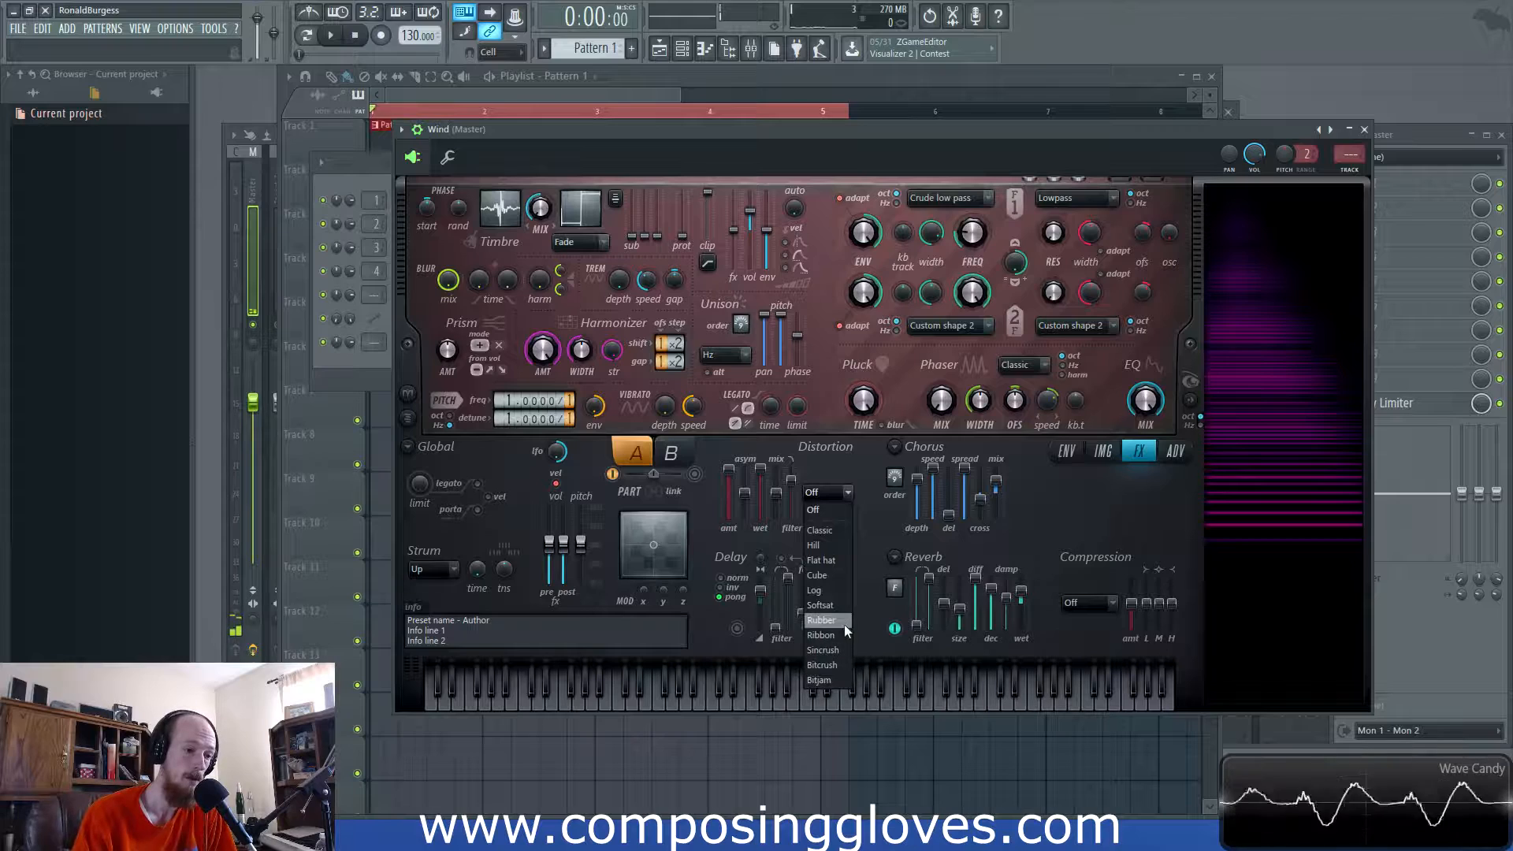
left_click(845, 604)
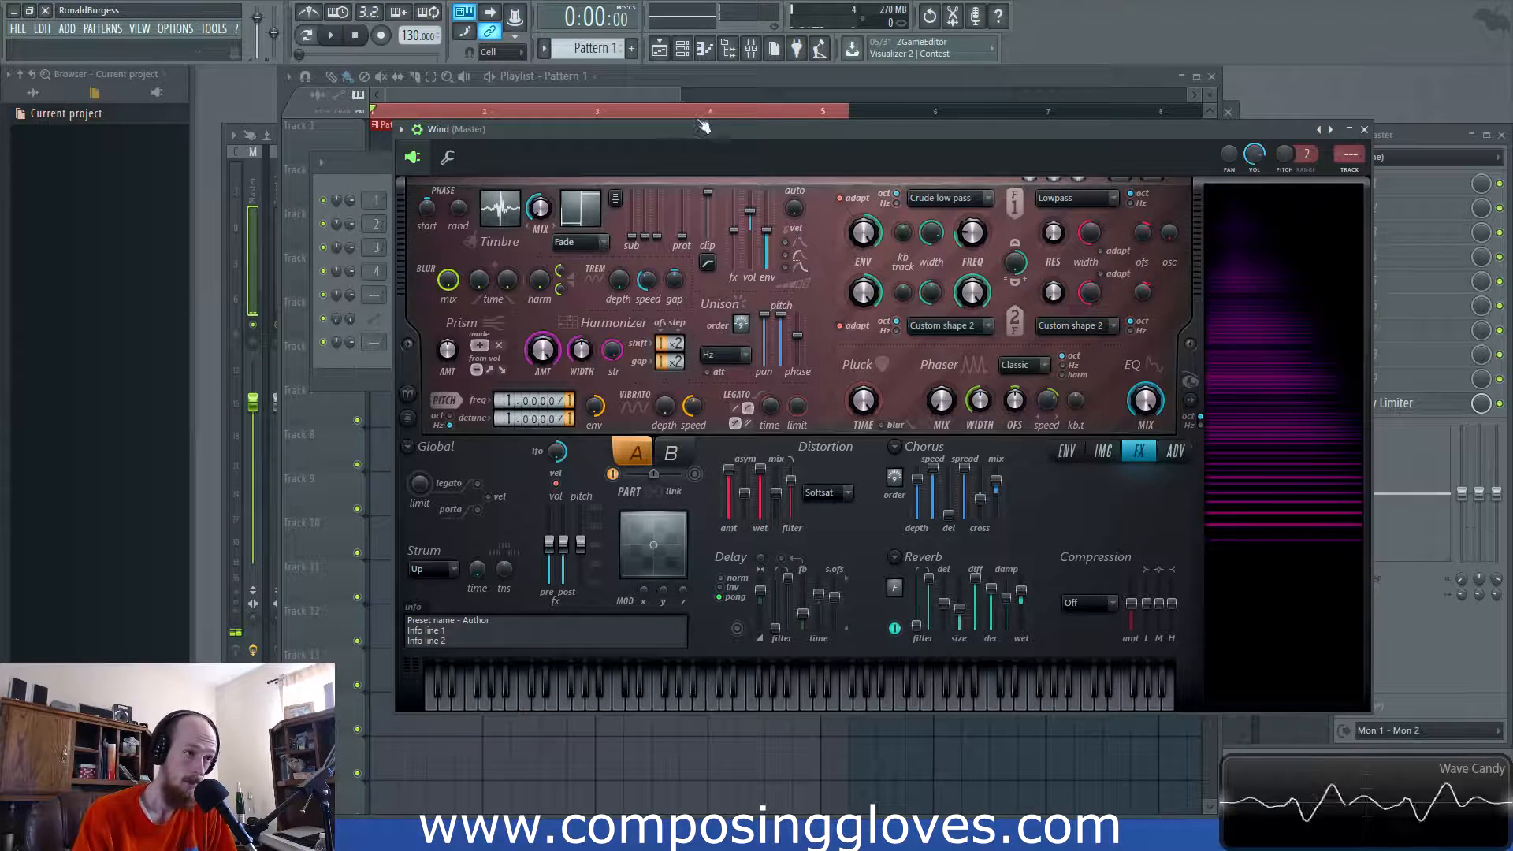
key("space")
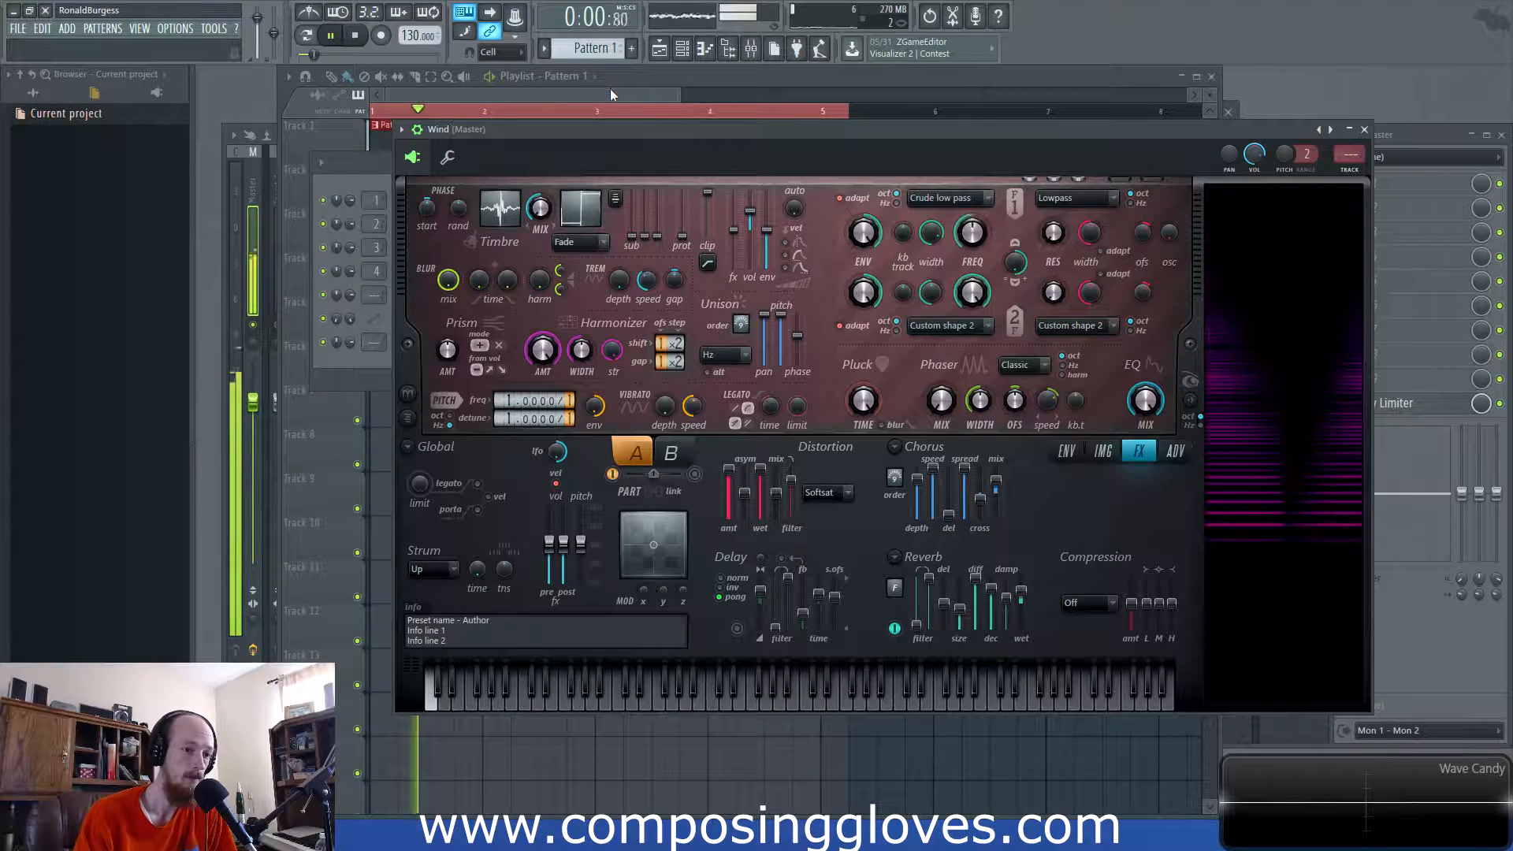
key("space")
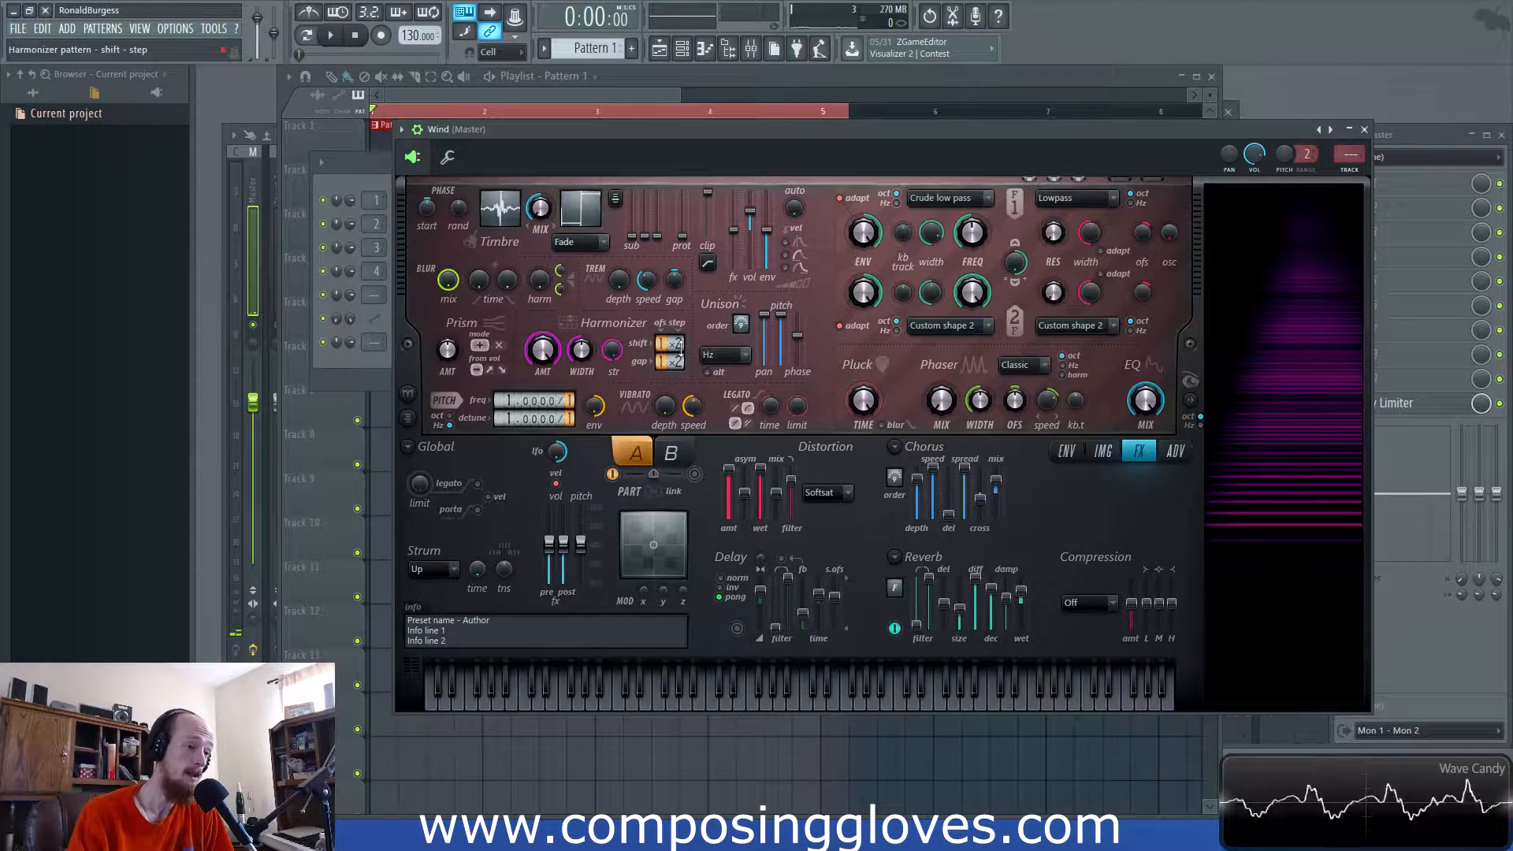
key("space")
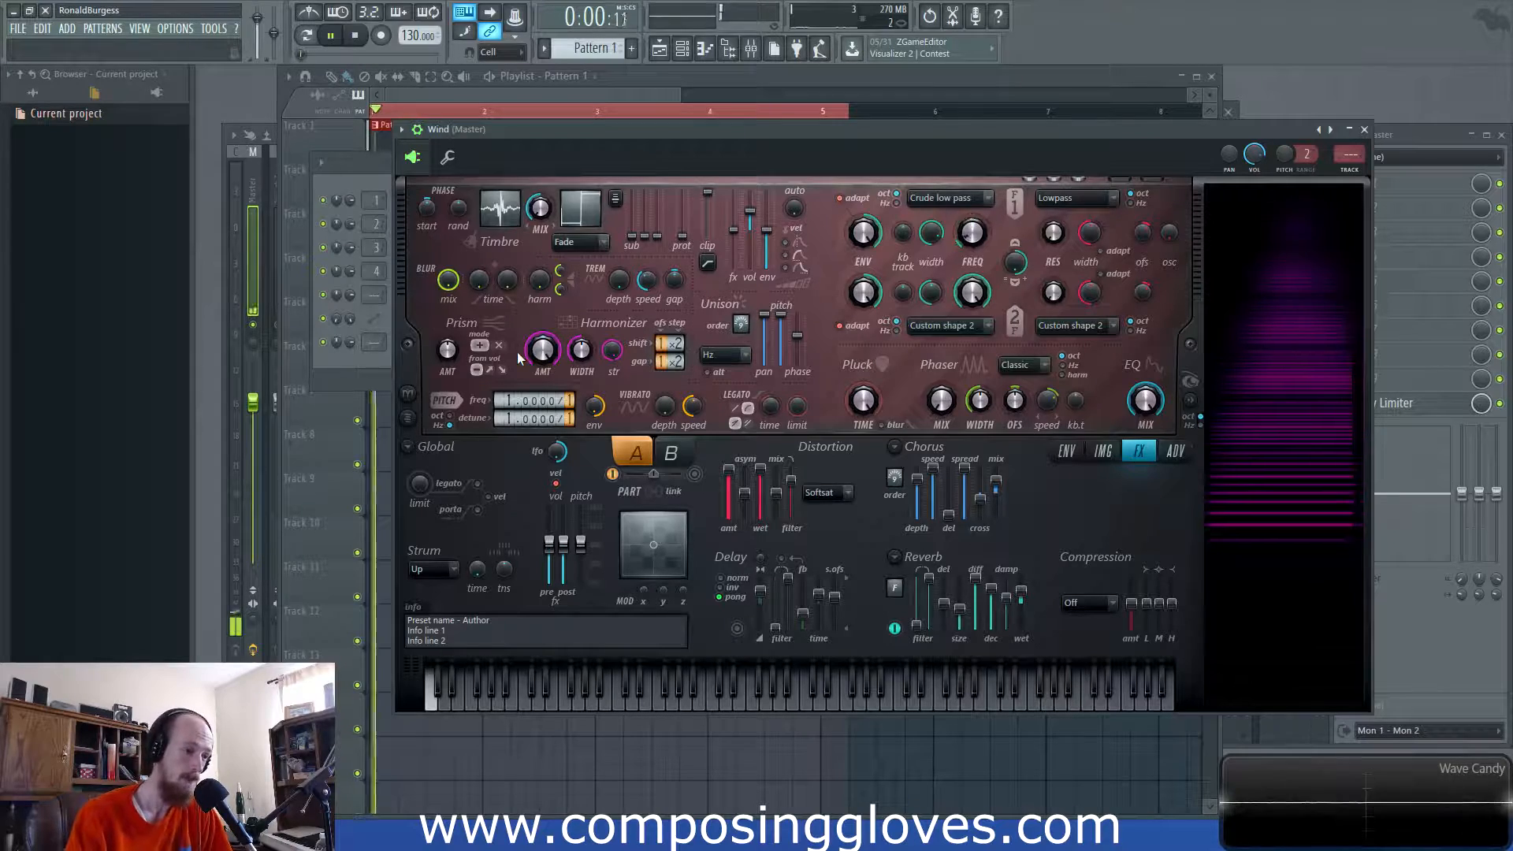
key("space")
left_click(501, 223)
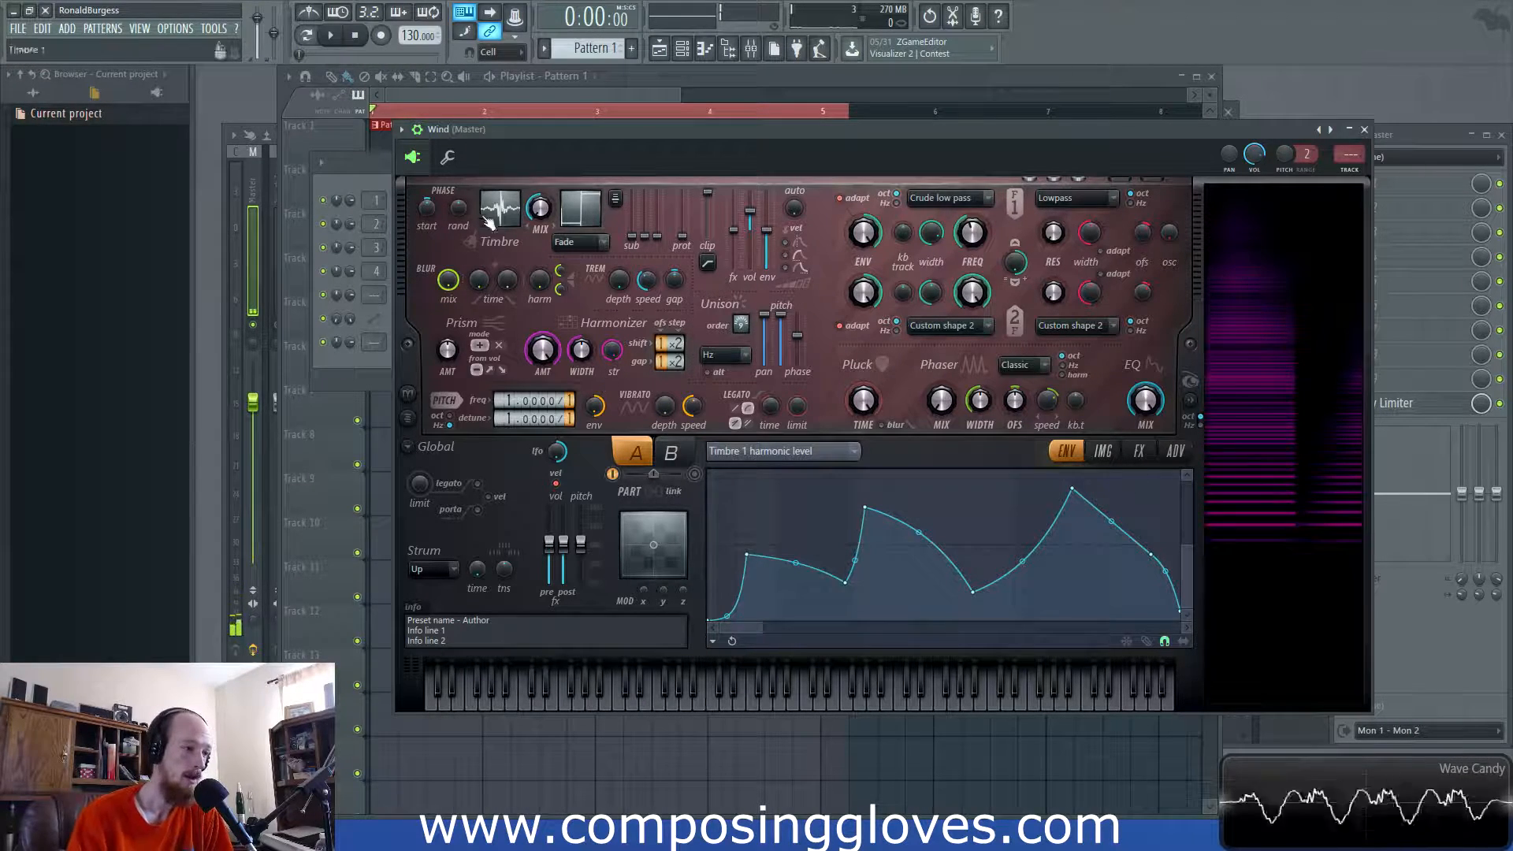
- Audition the patch and set the envelope editor's target to Global EQ
key("space")
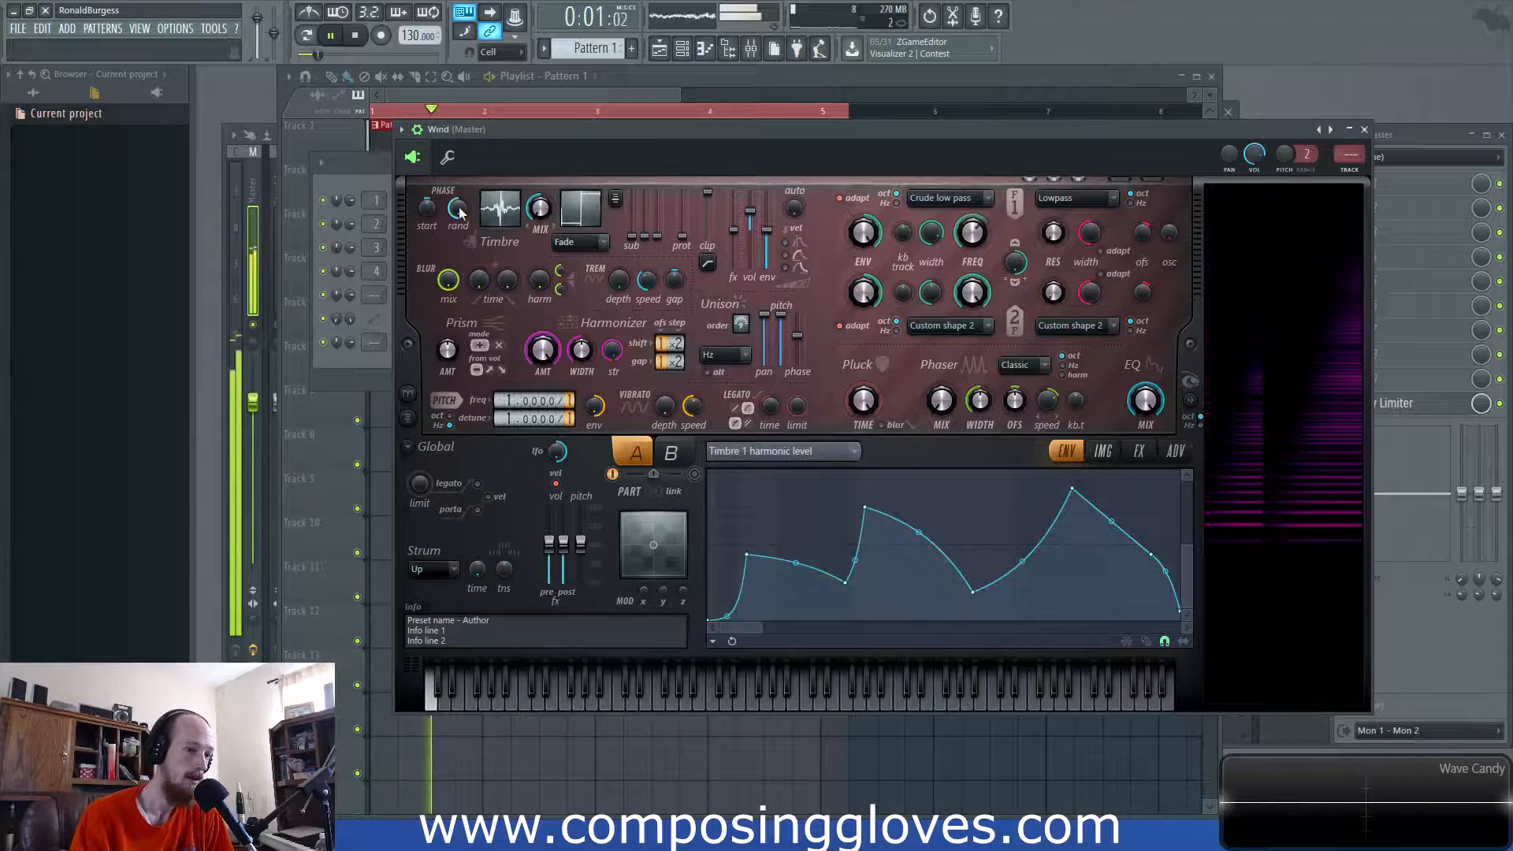
key("space")
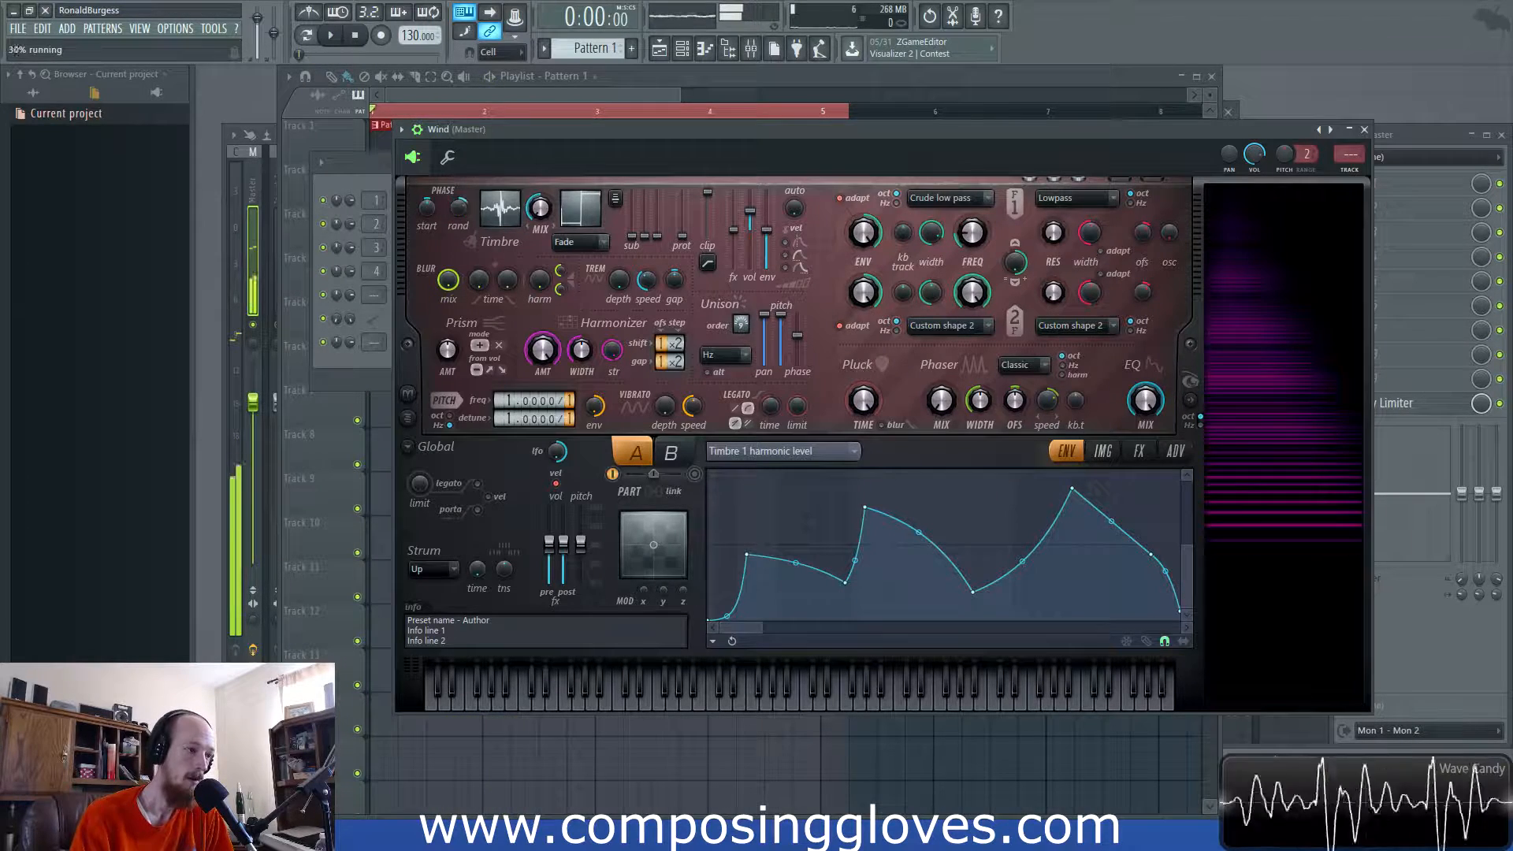
left_click(1139, 451)
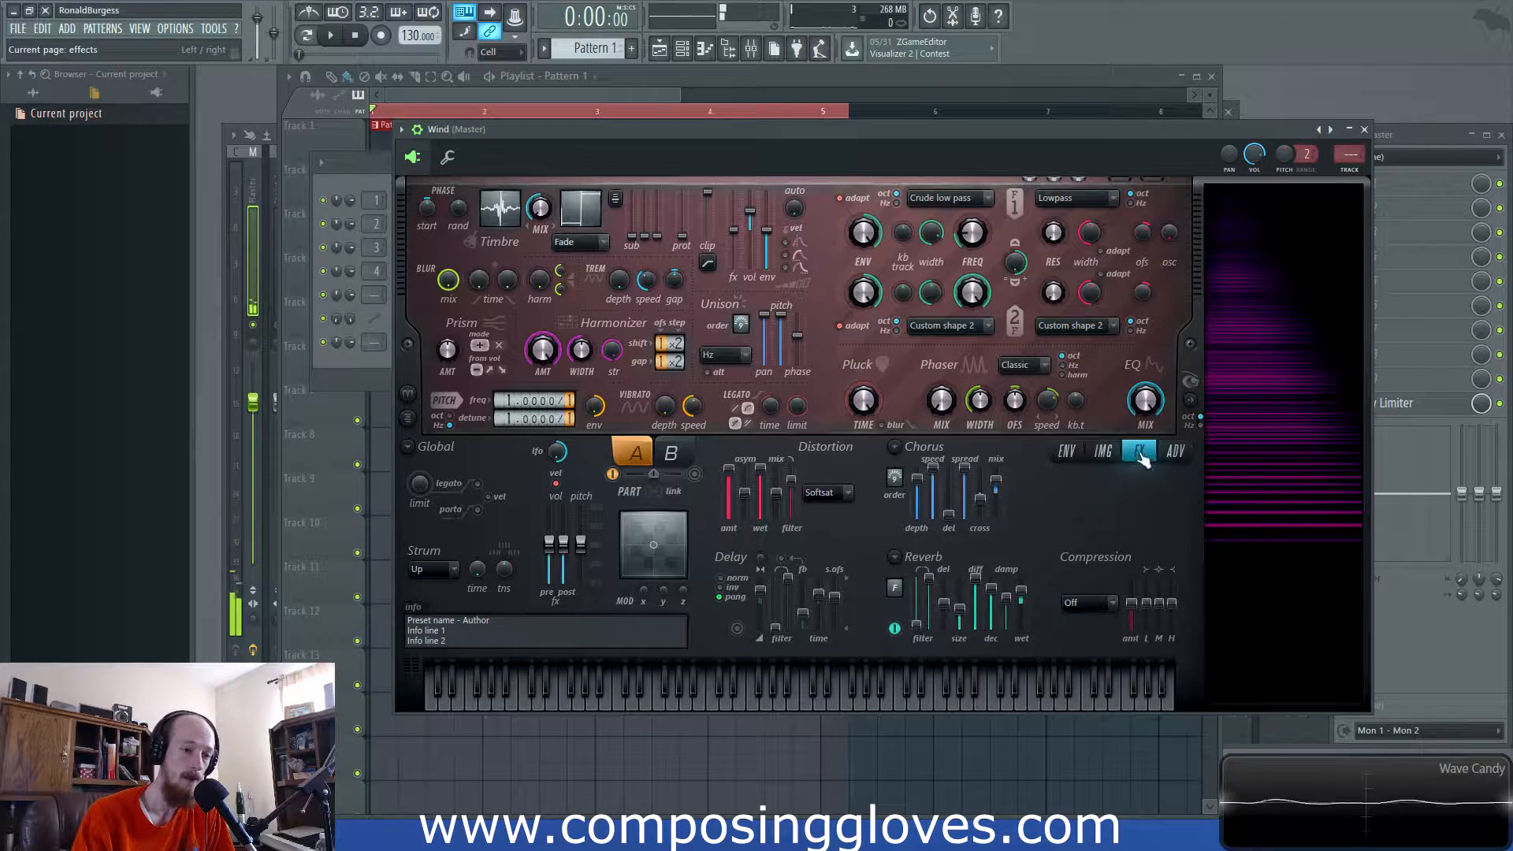
left_click(1104, 451)
left_click(1067, 451)
left_click(816, 450)
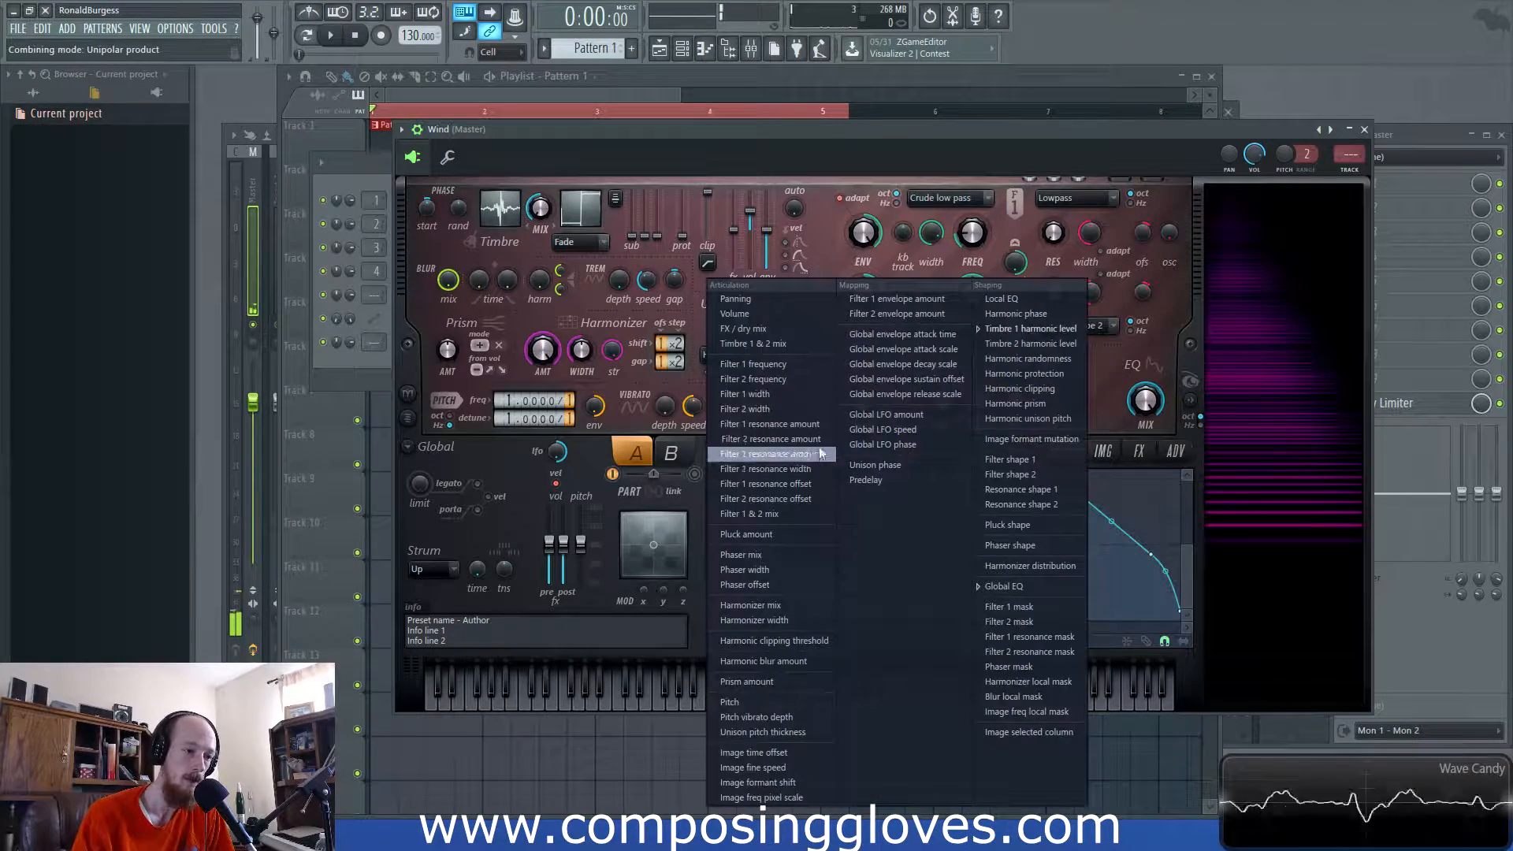
left_click(632, 629)
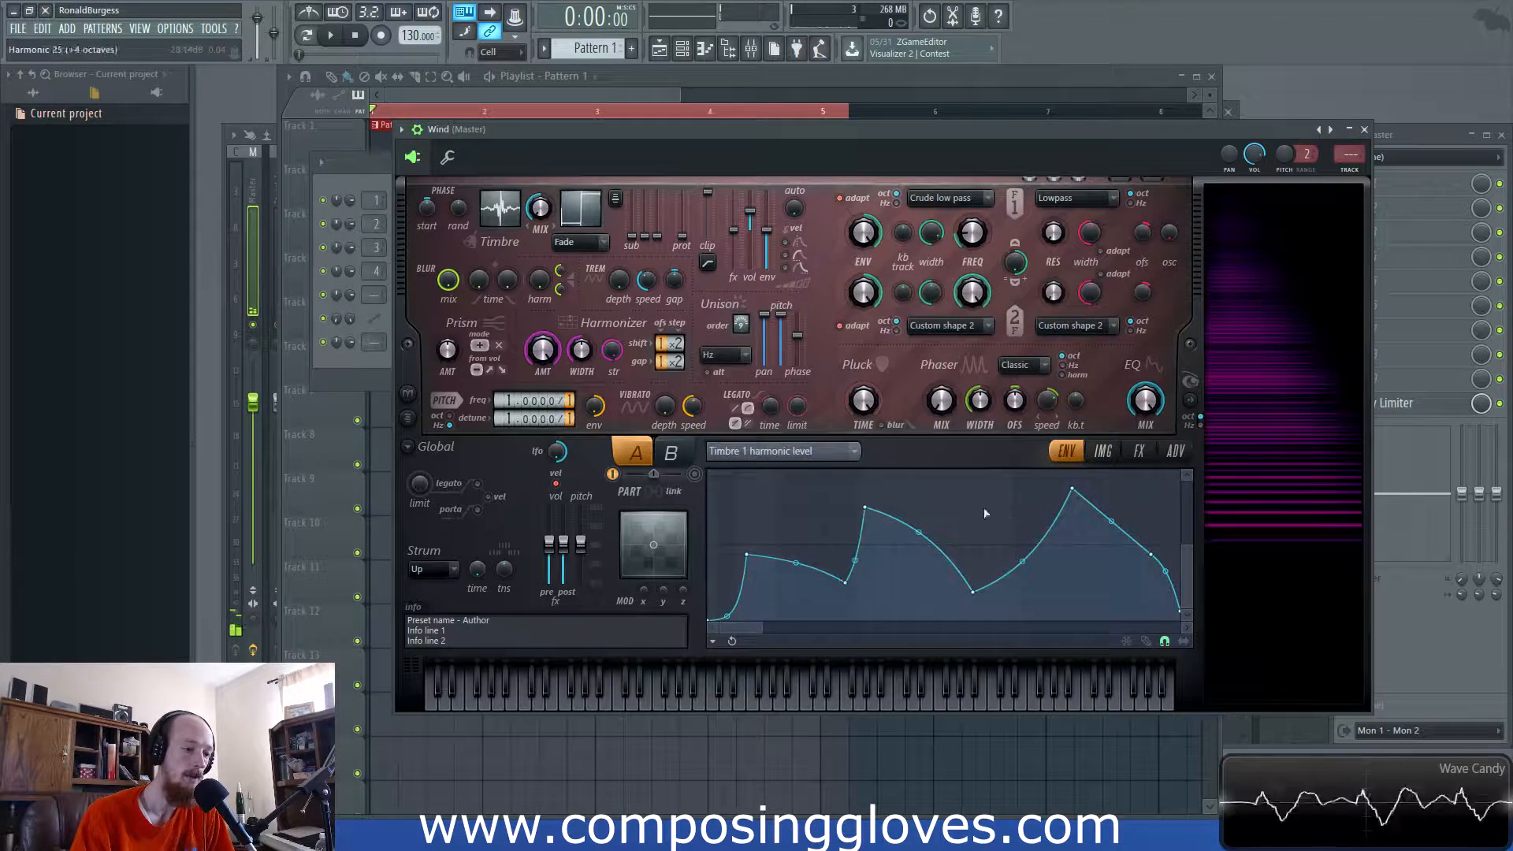
- Add a Global EQ point, level the third point with the second, and return to effects
middle_click(1152, 404)
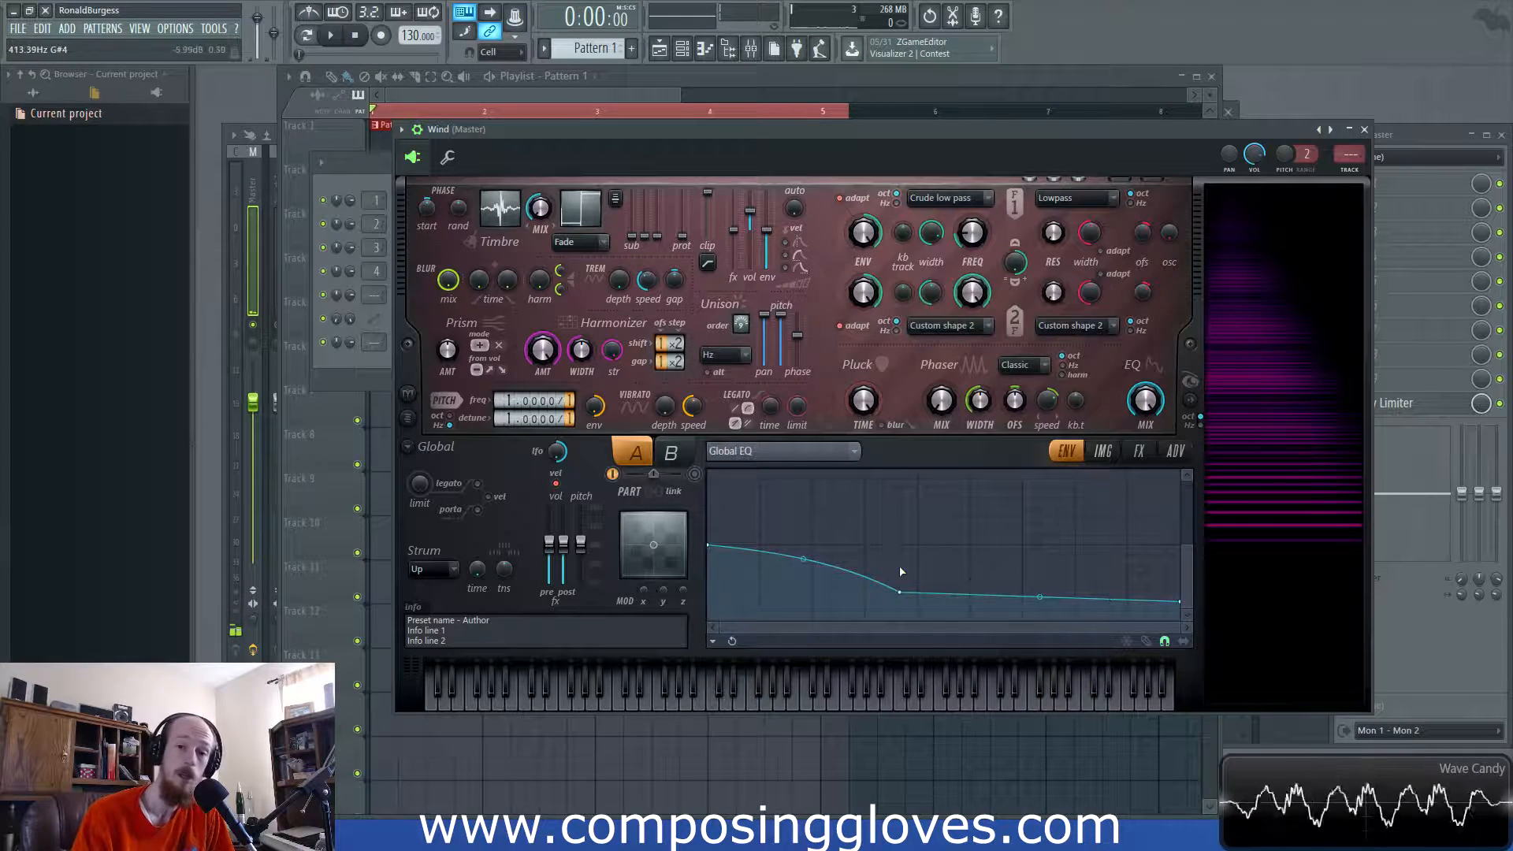
right_click(1094, 581)
key("space")
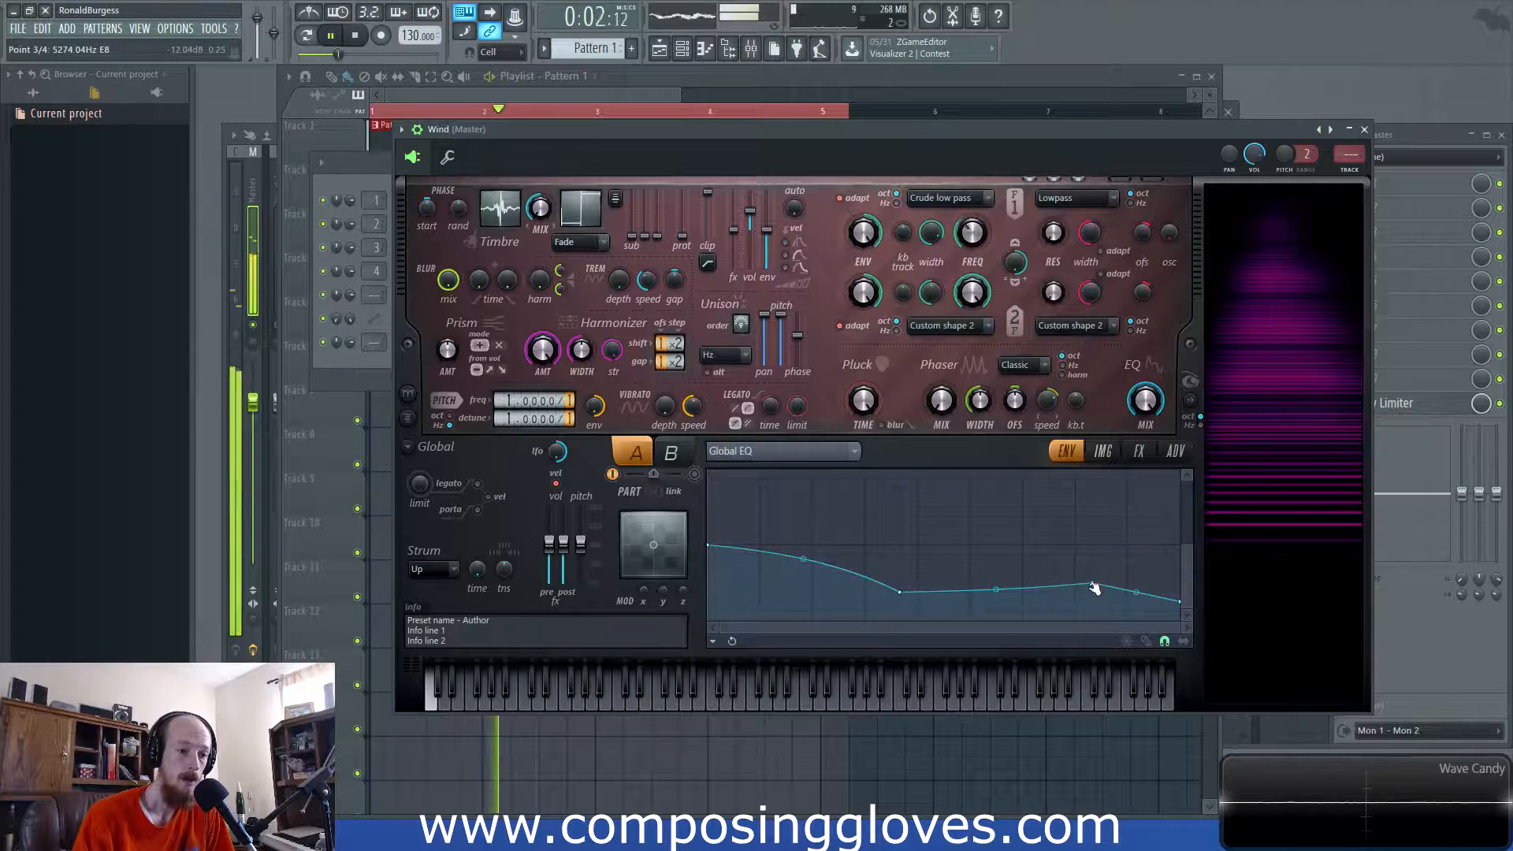
key("space")
left_click_drag(1093, 583, 1092, 592)
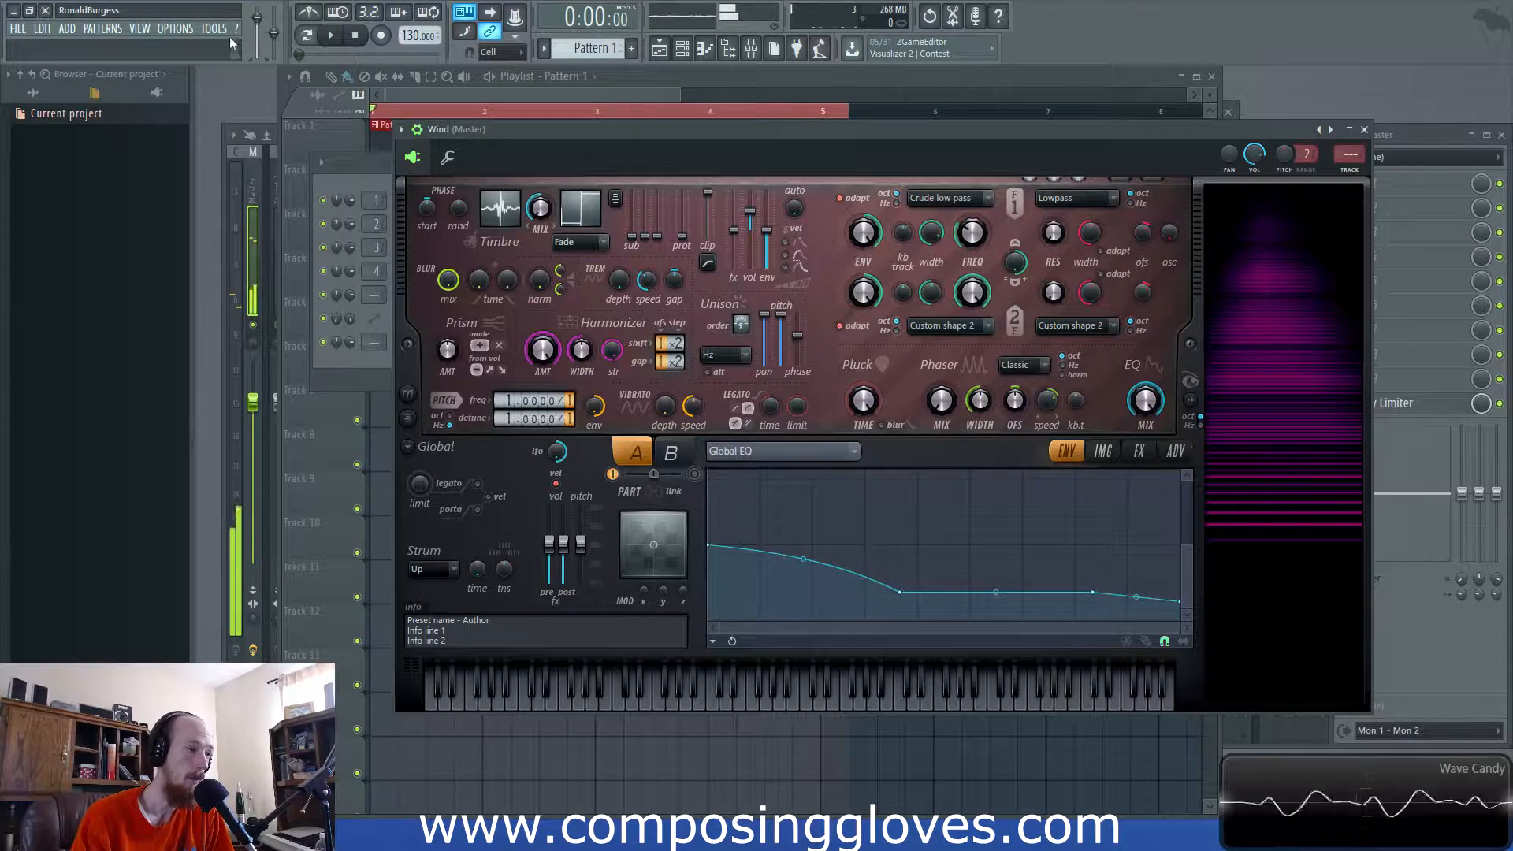
left_click(1104, 451)
left_click(1139, 451)
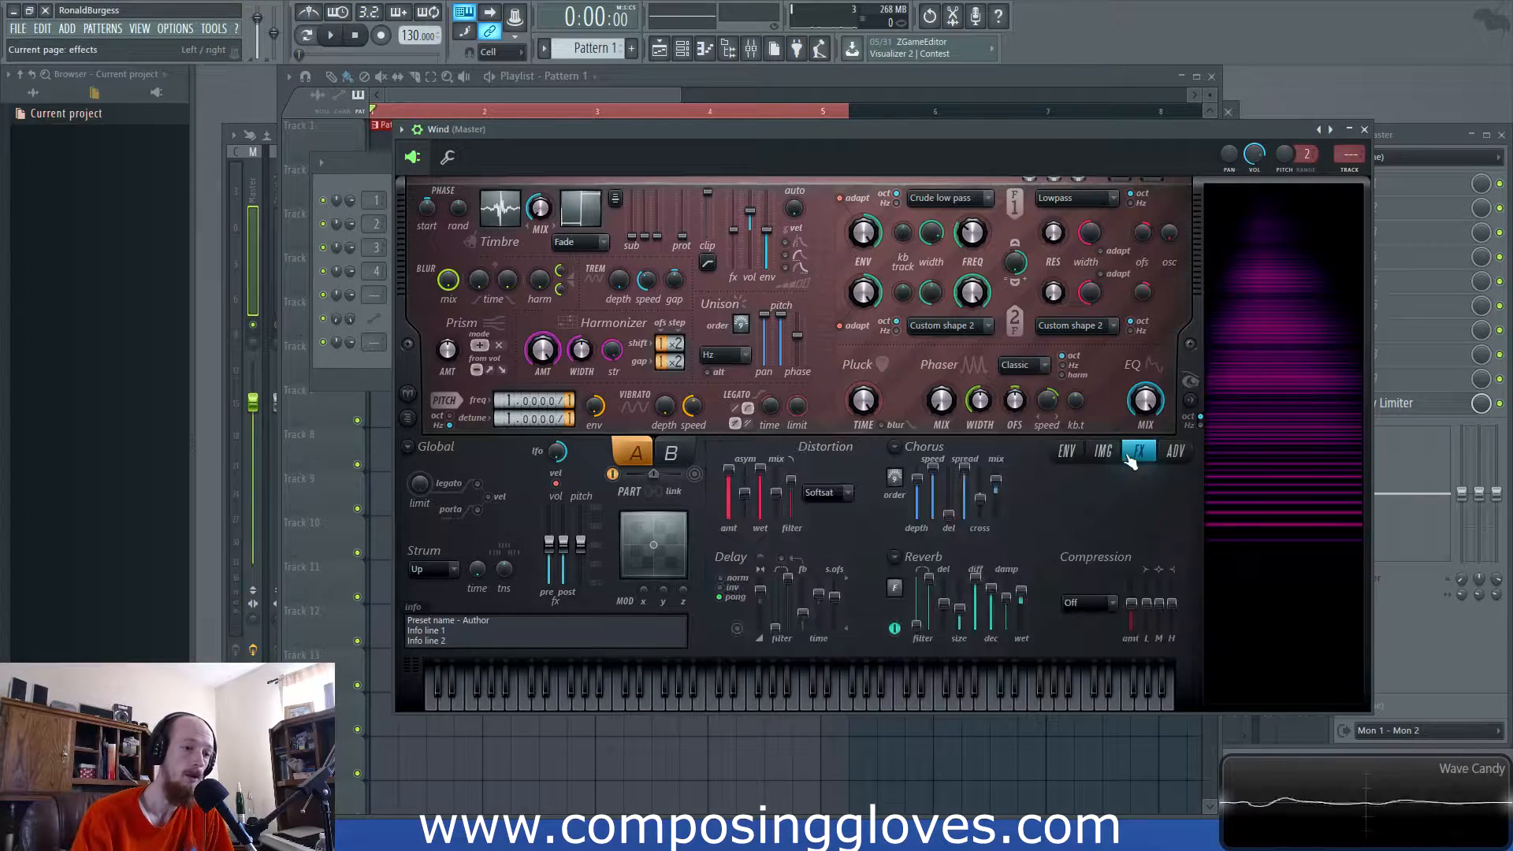
key("space")
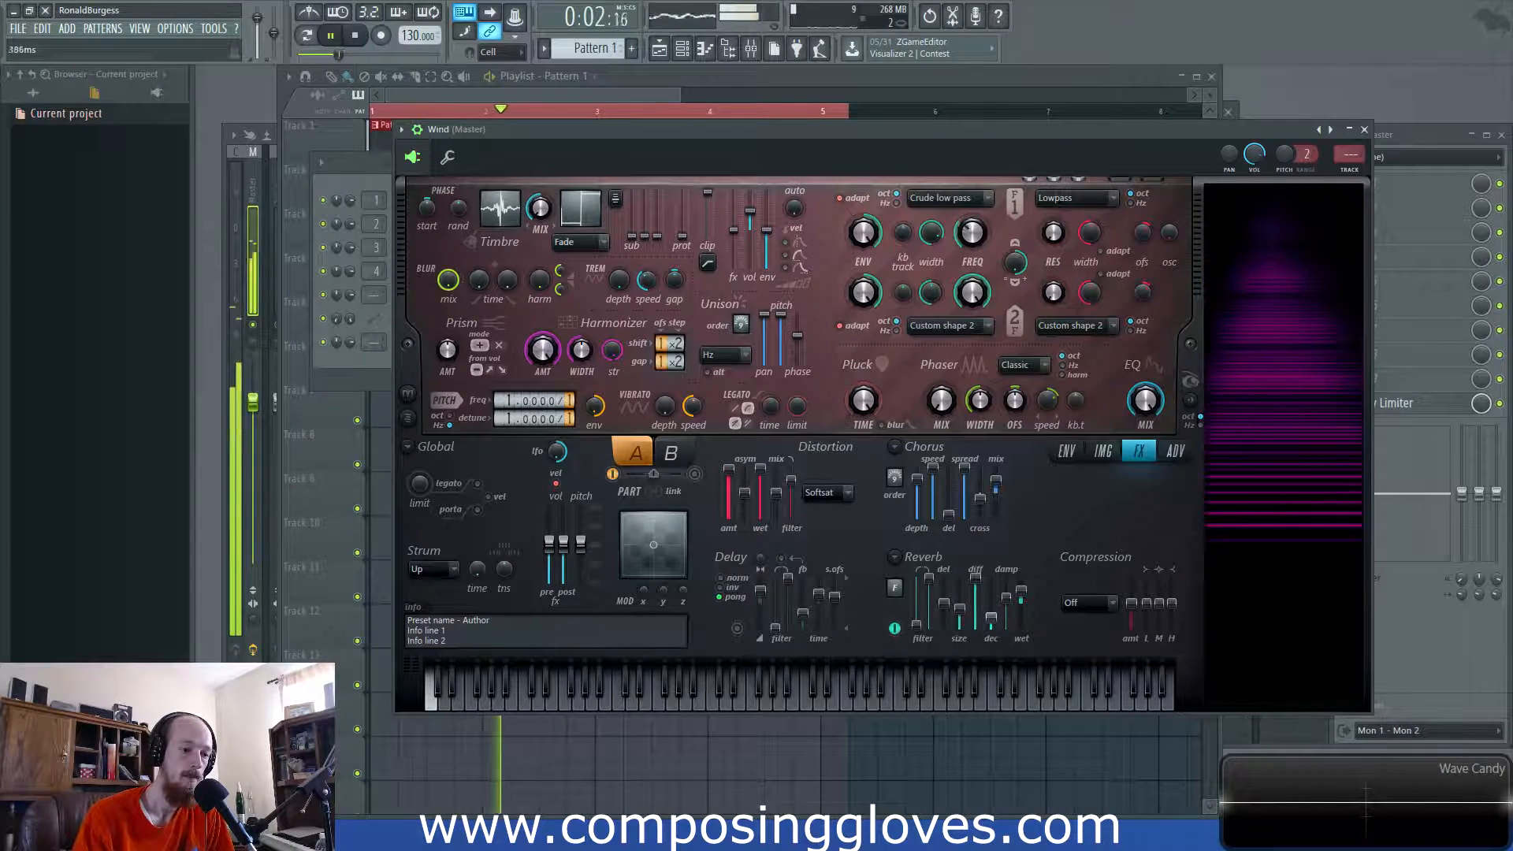
- Stop playback and open the Default channel's Harmor, moving it up so its keyboard shows
key("space")
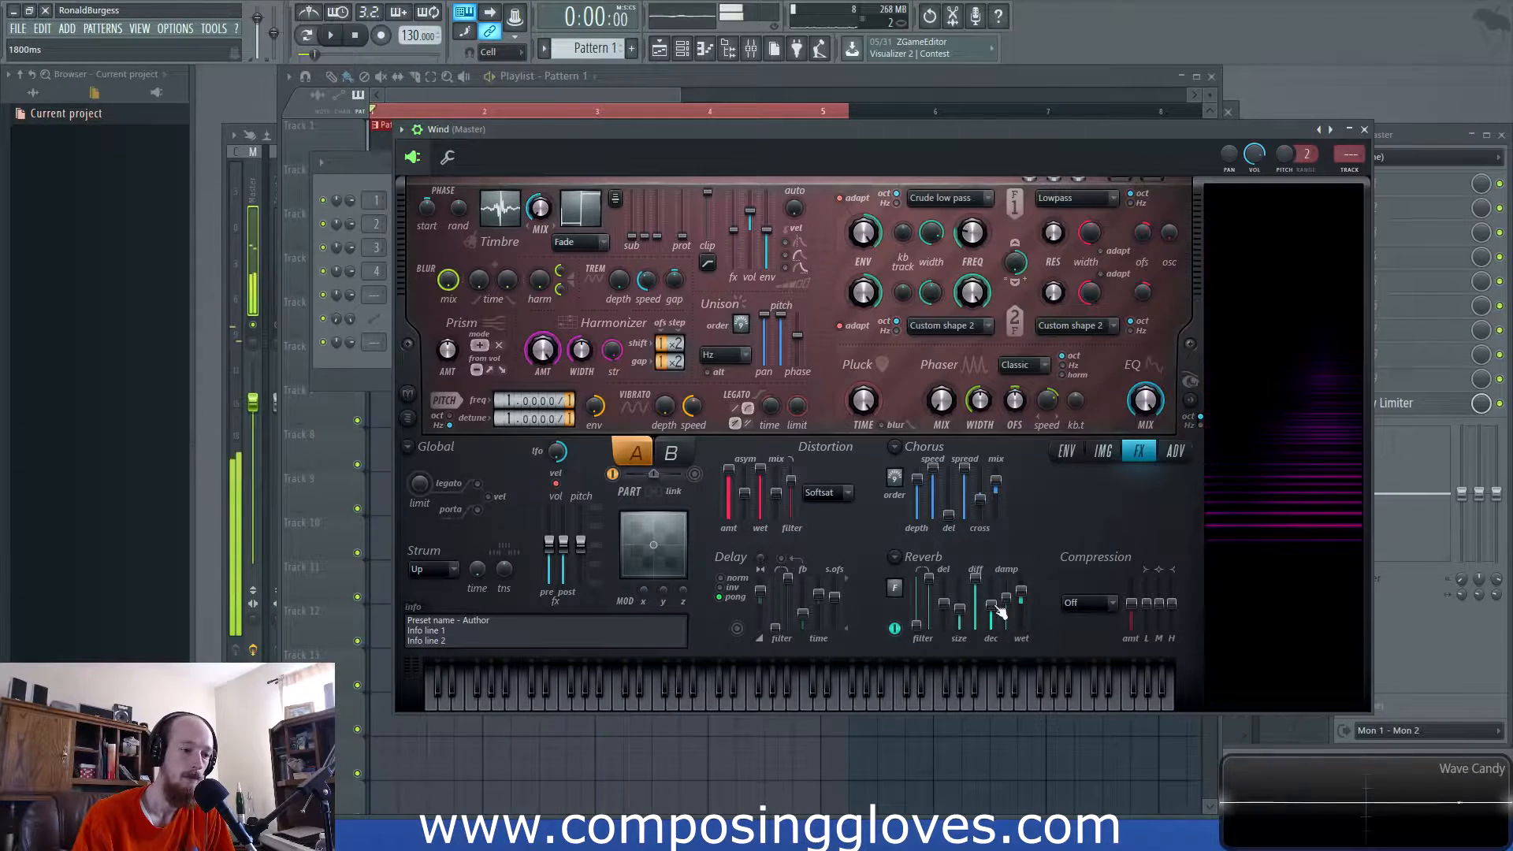
left_click(319, 364)
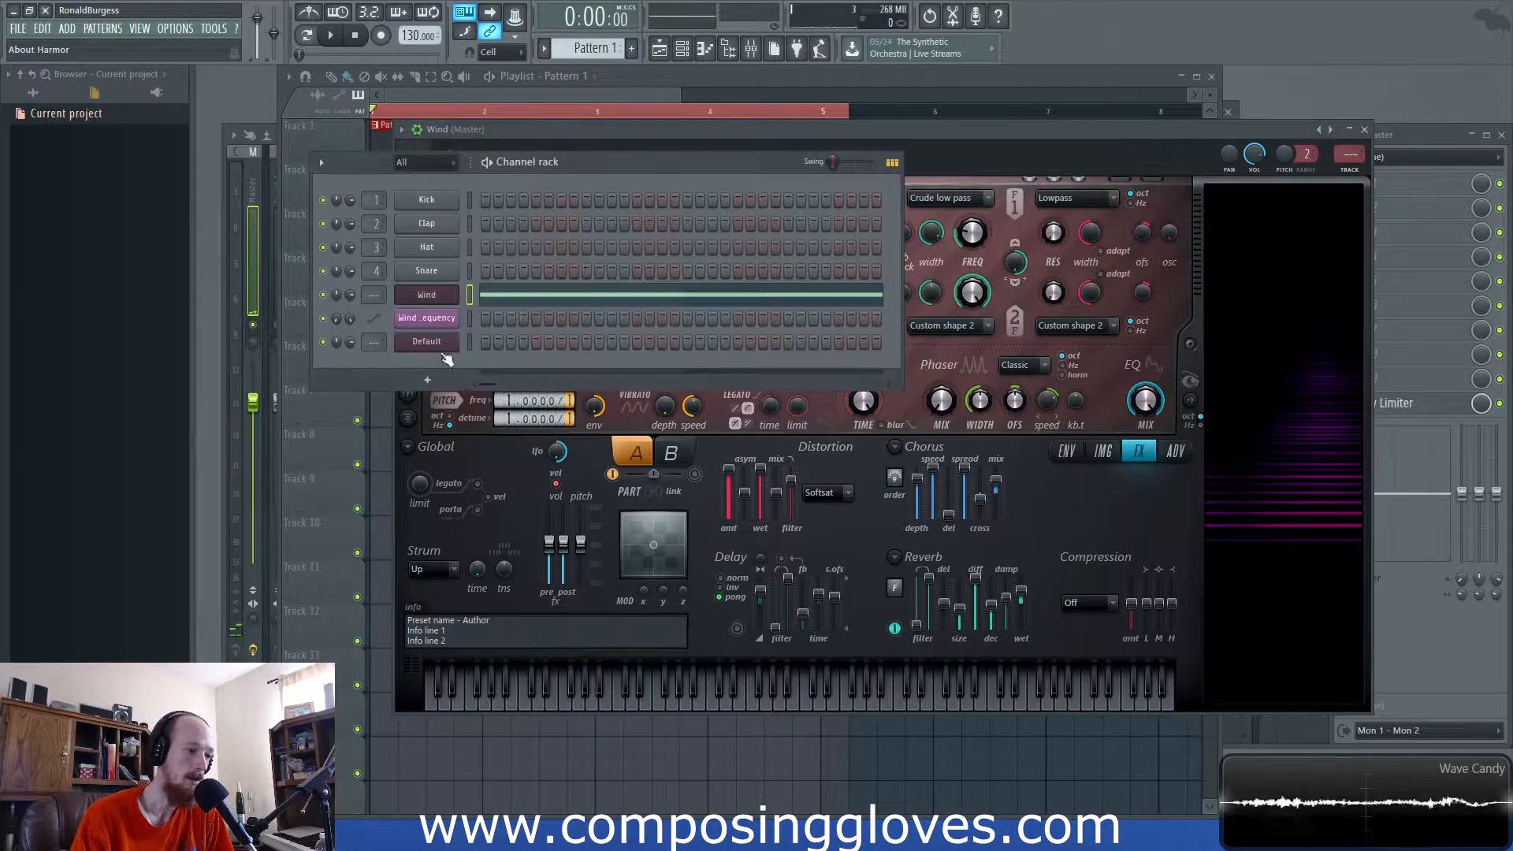
left_click(439, 344)
left_click_drag(607, 320, 646, 149)
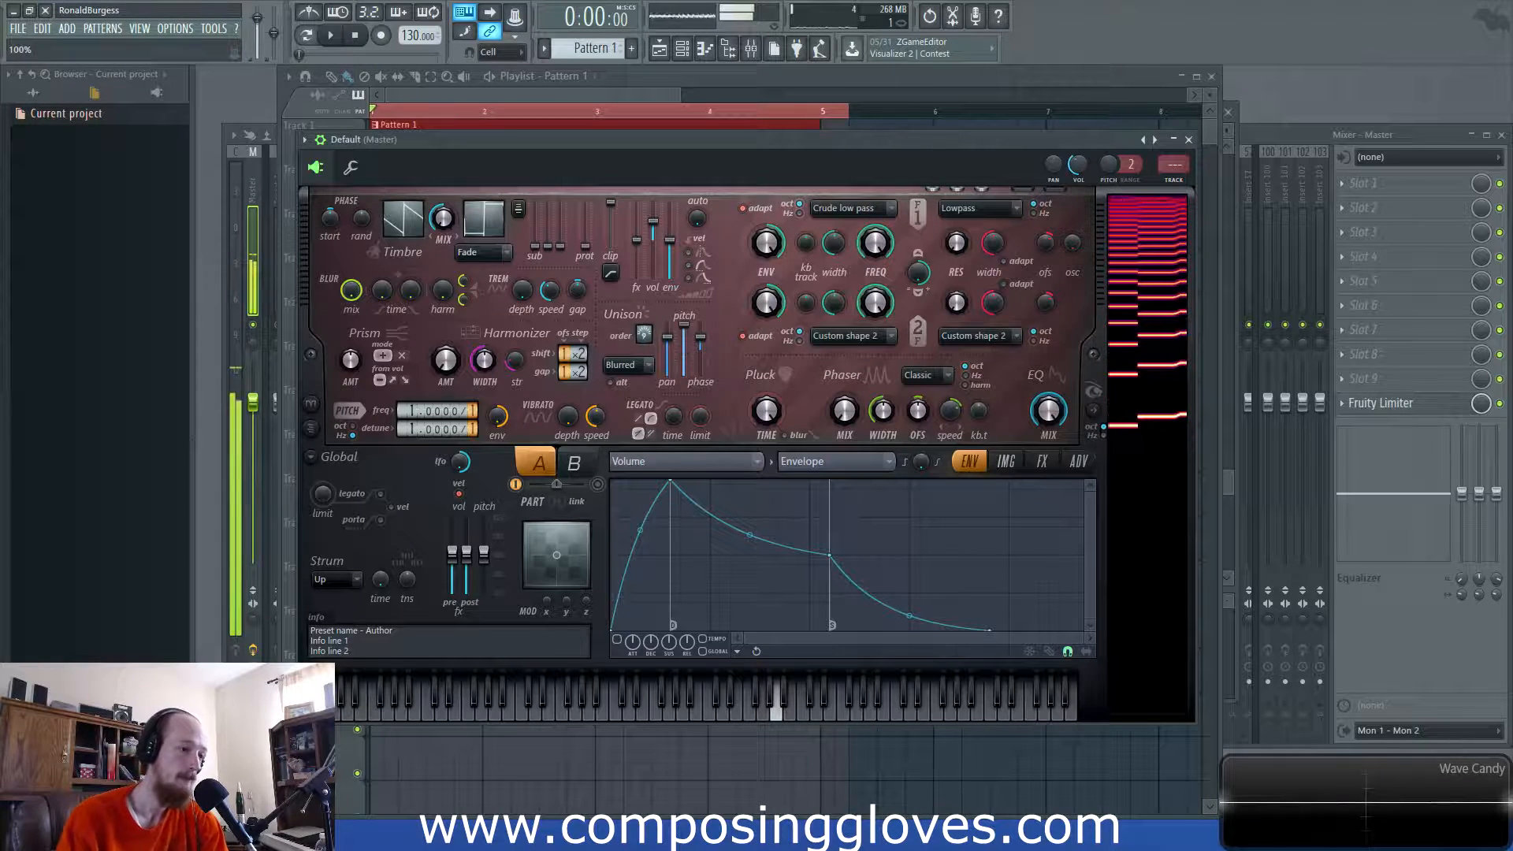
- Set the Default Harmor's unison distribution to Hz and enable its reverb on the FX page
left_click(628, 365)
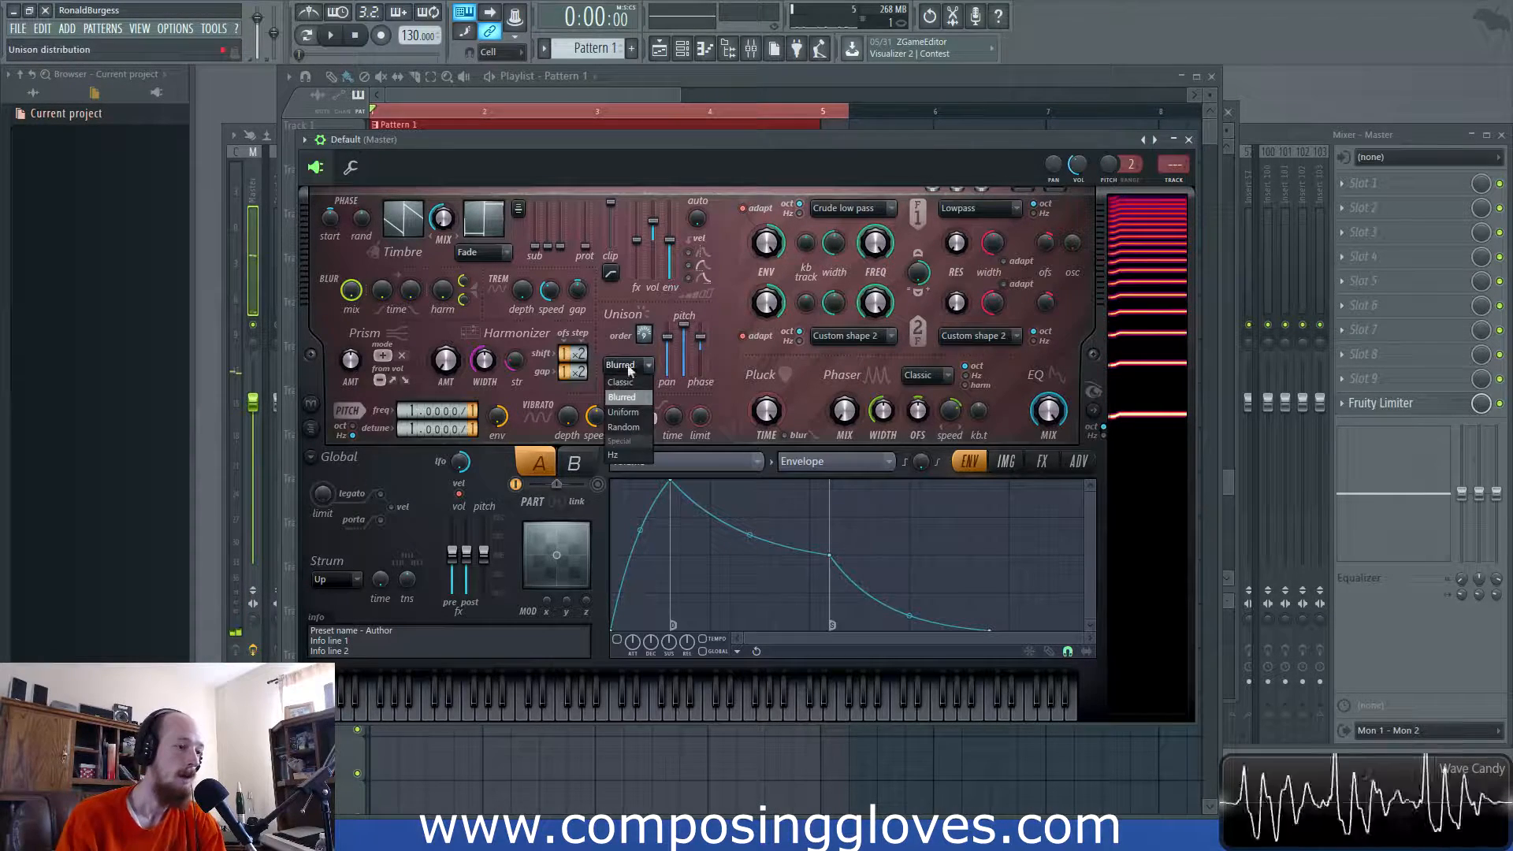
left_click(614, 455)
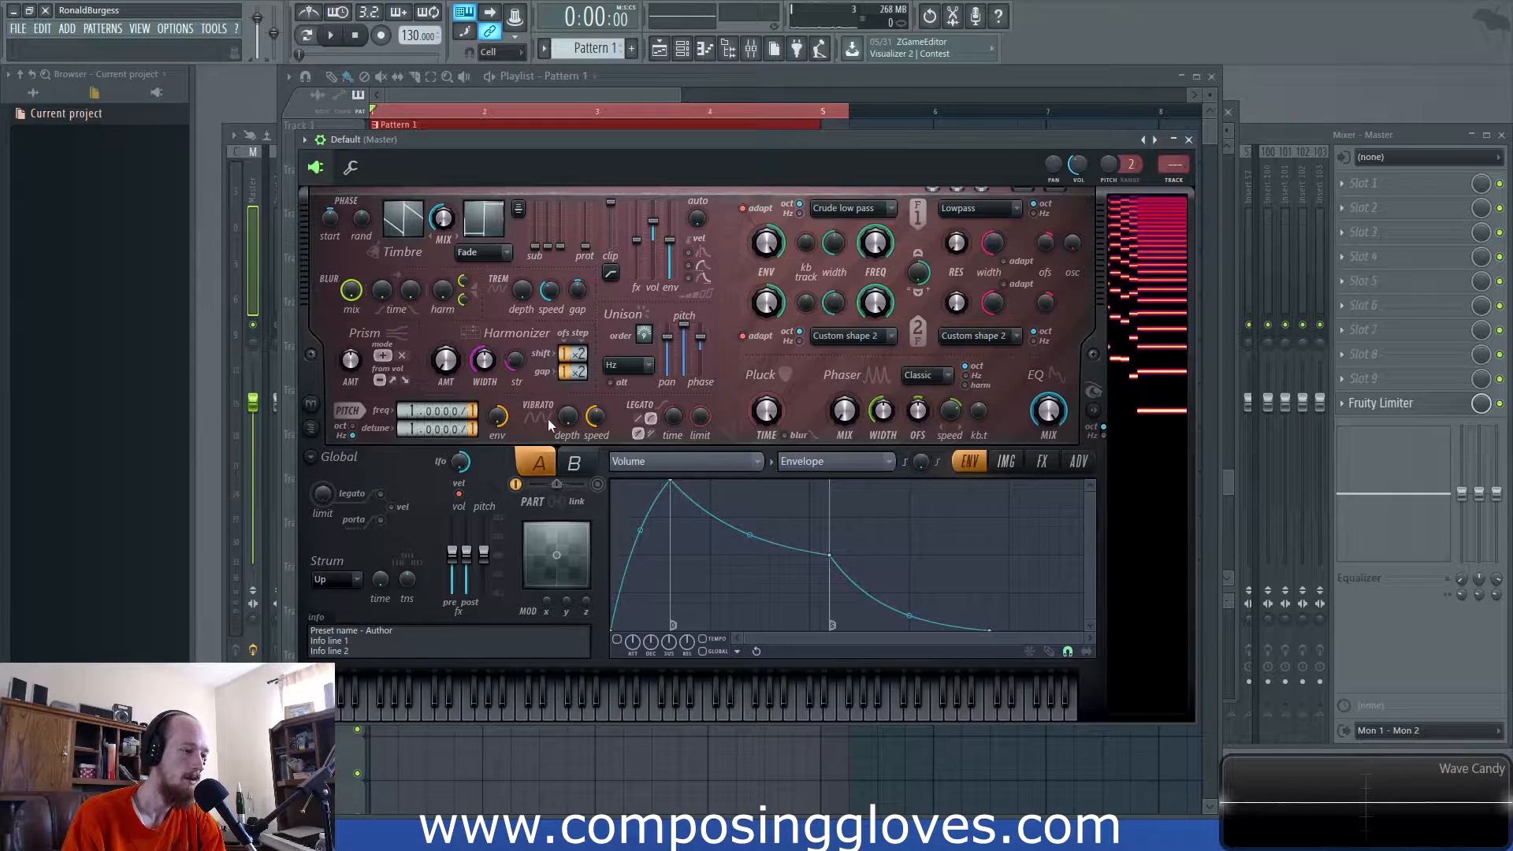
left_click(1076, 465)
left_click(1007, 462)
left_click(1042, 462)
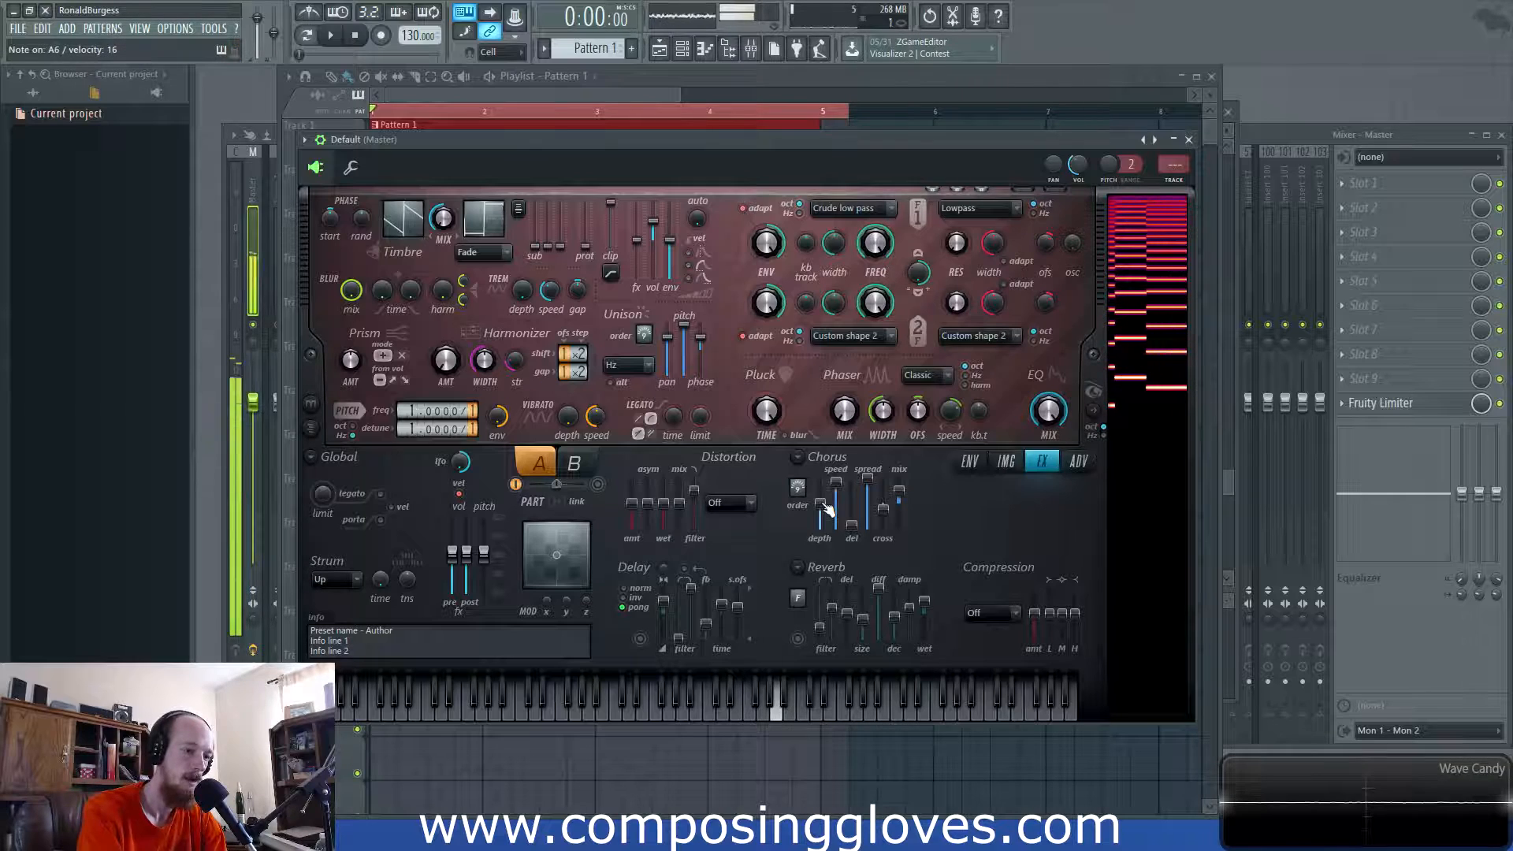
left_click(806, 638)
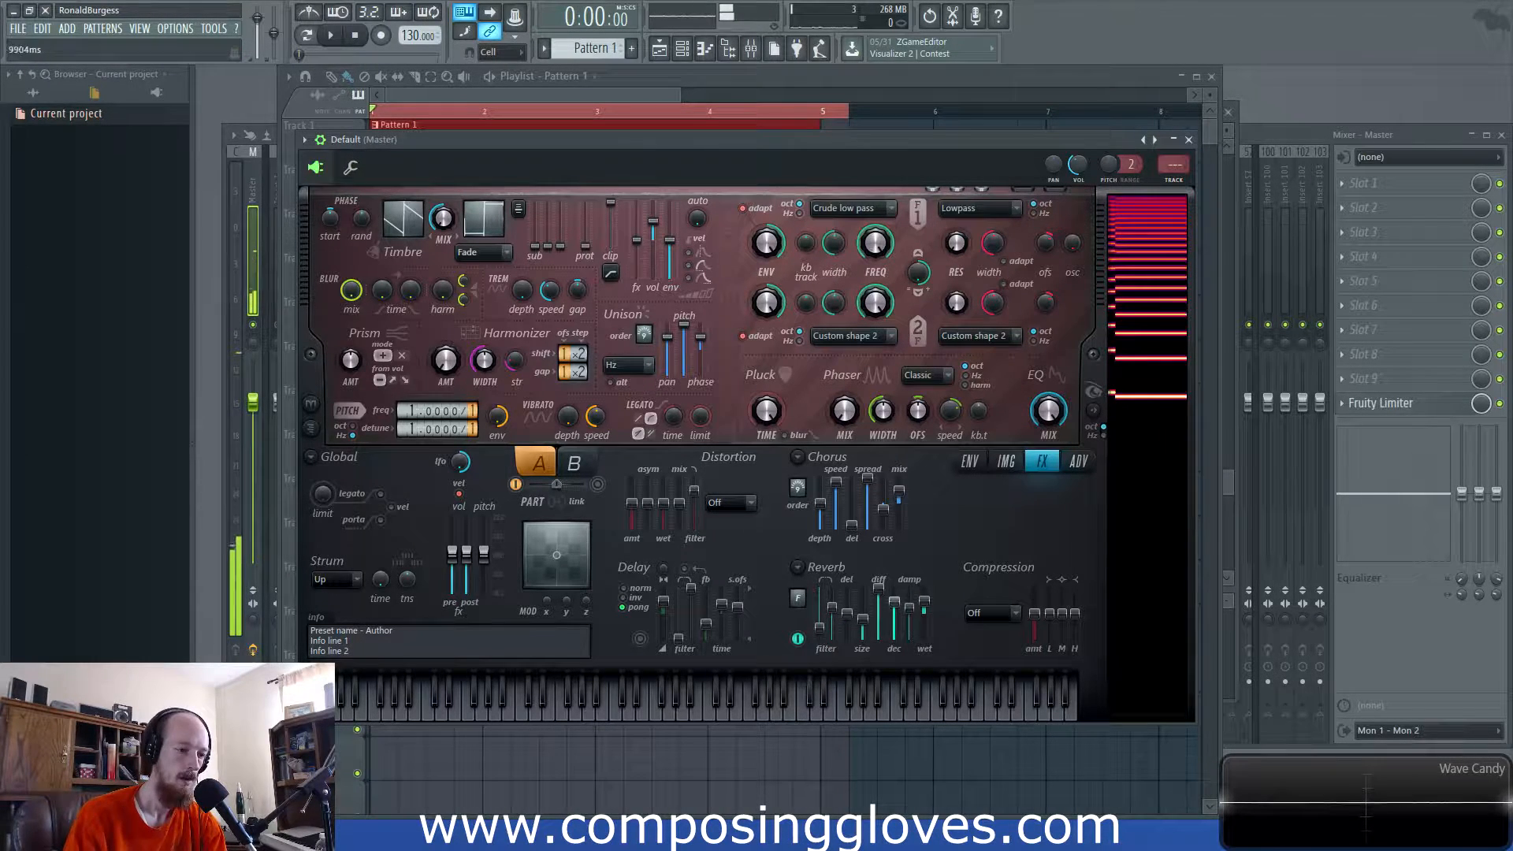
- Try Filter 1 as Crude band stop, then Crude band pass with wider width and lower frequency
left_click(859, 211)
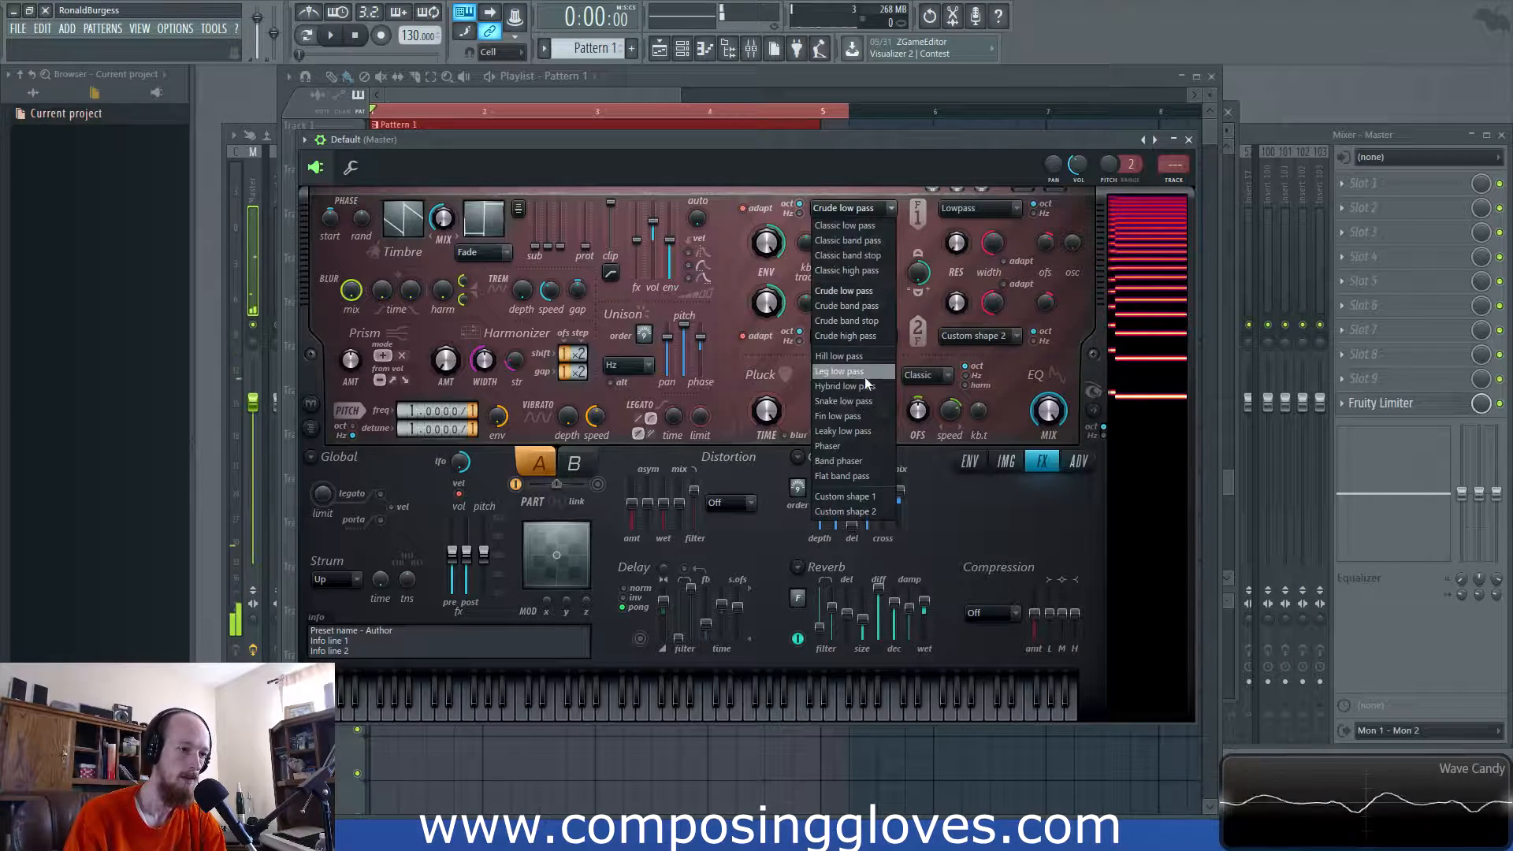
left_click(850, 321)
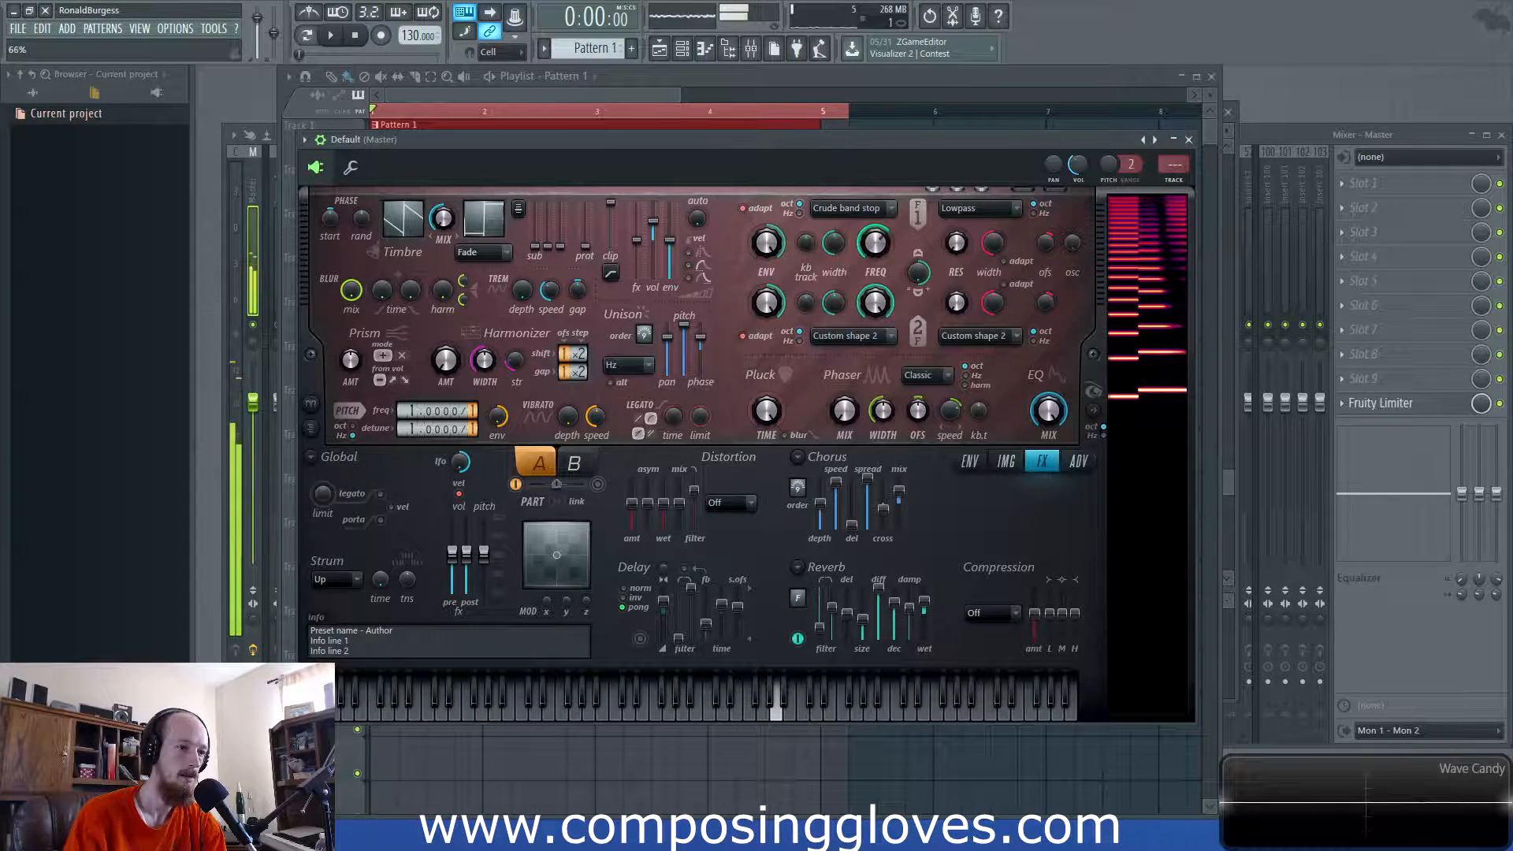
left_click(849, 206)
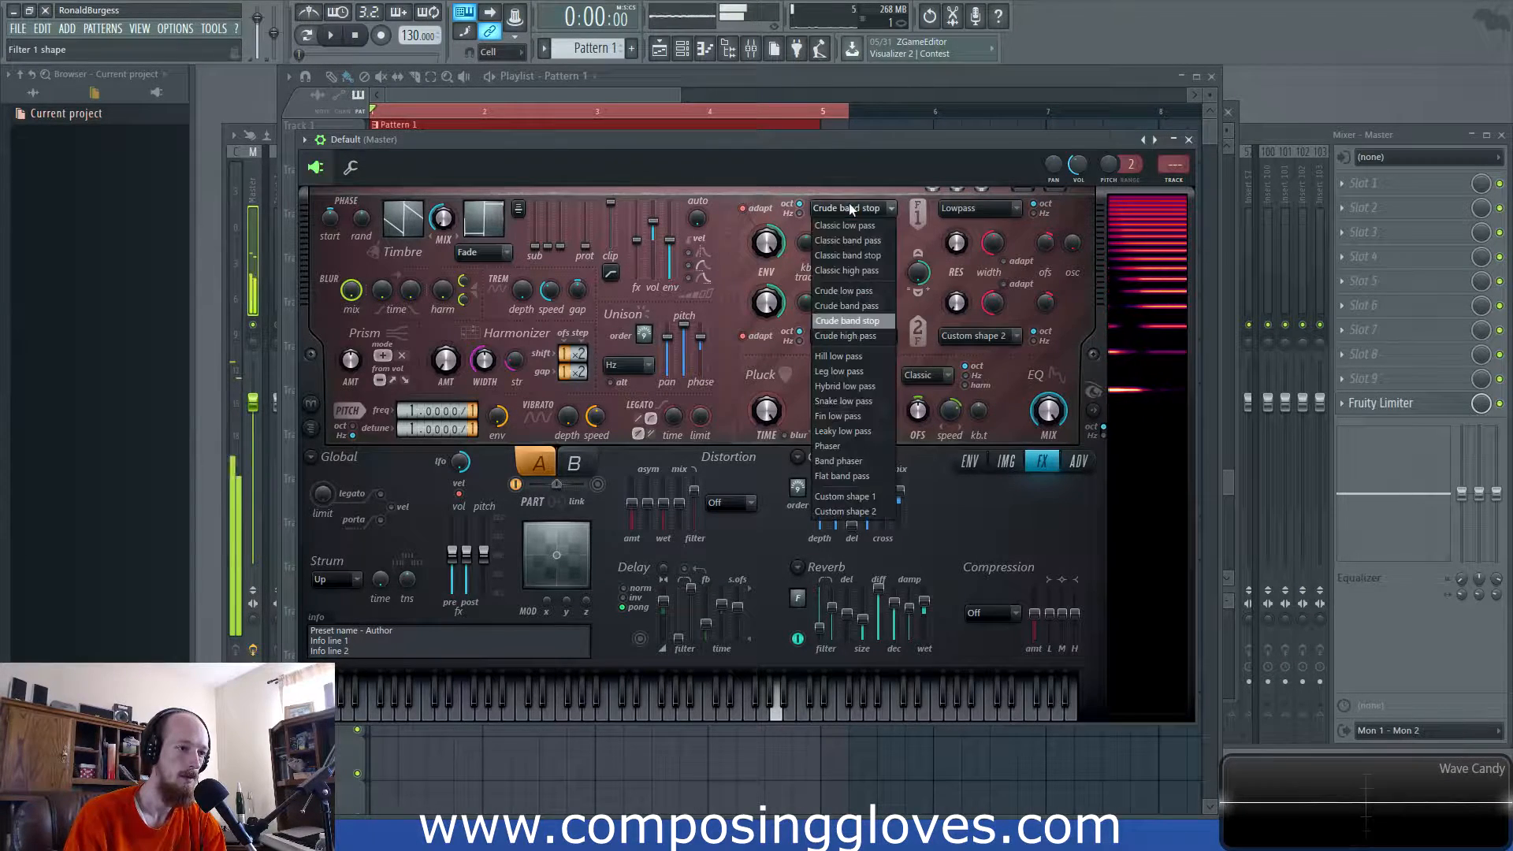
left_click(883, 306)
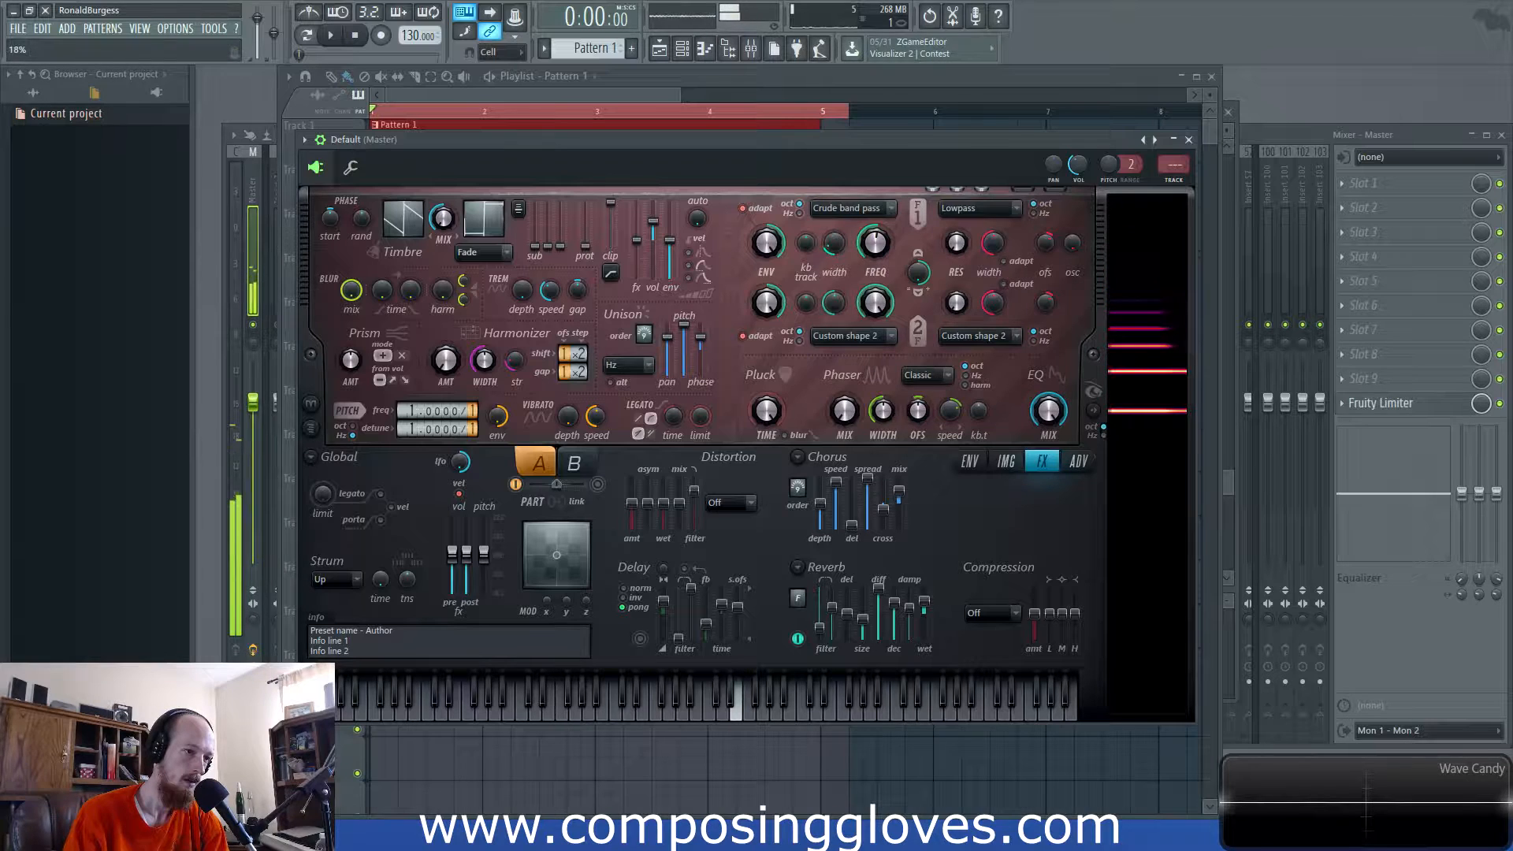
left_click_drag(833, 251, 875, 252)
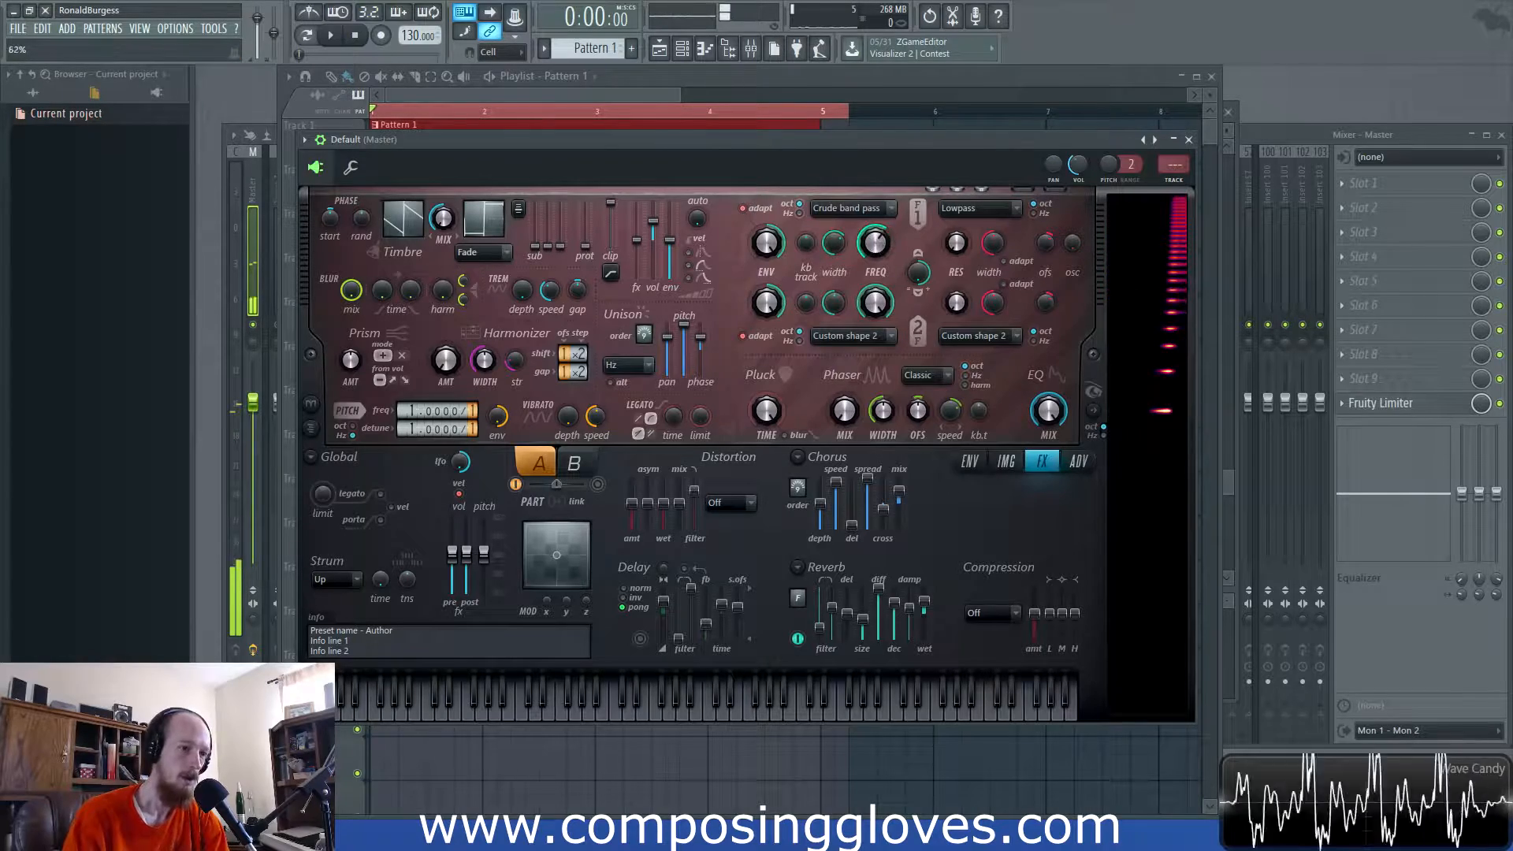
- Set Filter 1 to Classic low pass and show the Timbre 1 harmonic level envelope
left_click(859, 204)
left_click(869, 227)
left_click(883, 209)
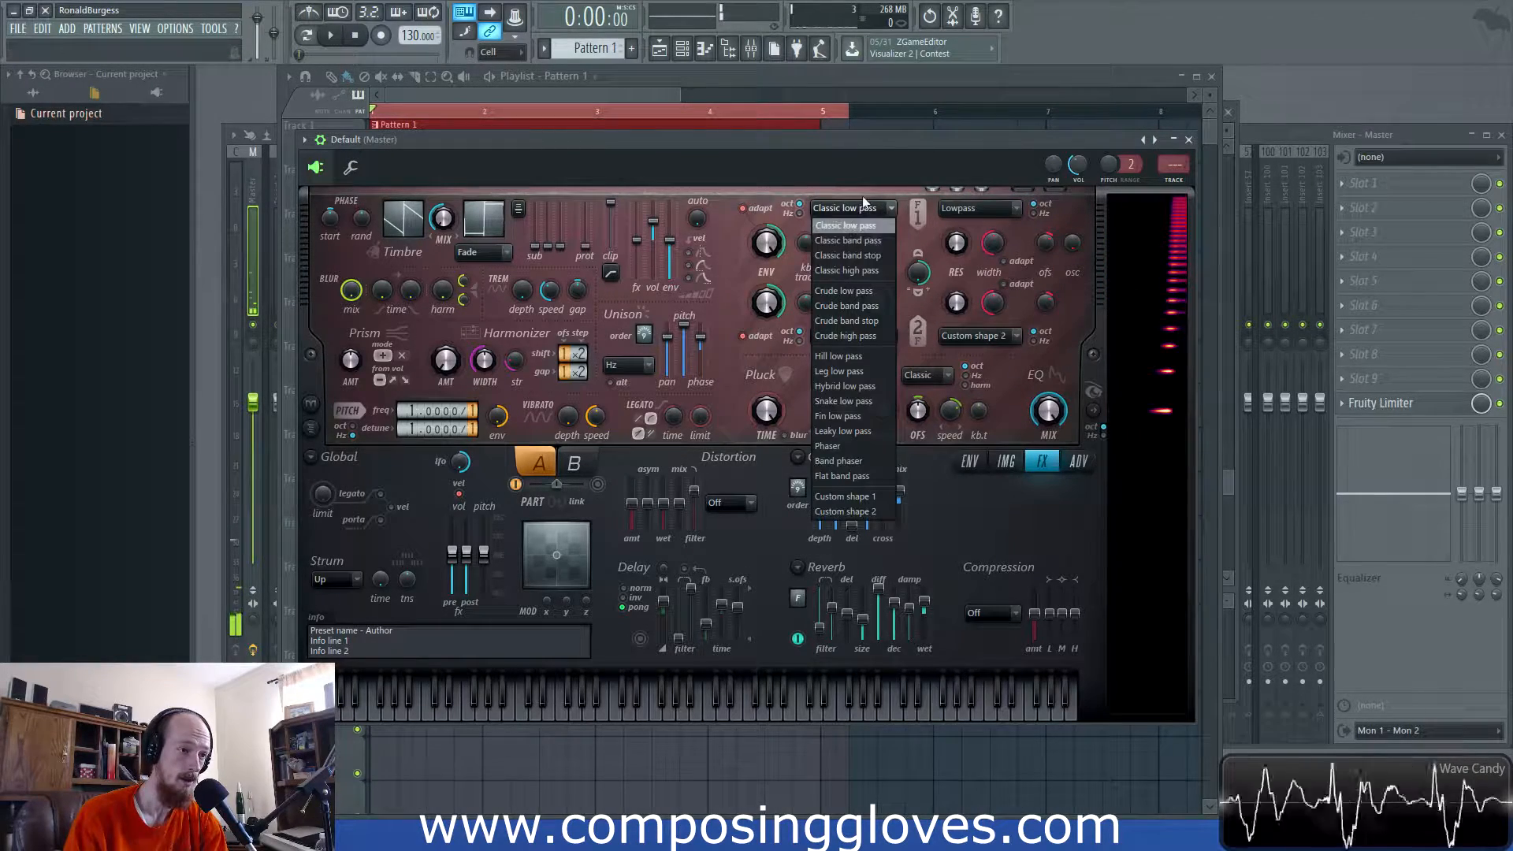
left_click(865, 204)
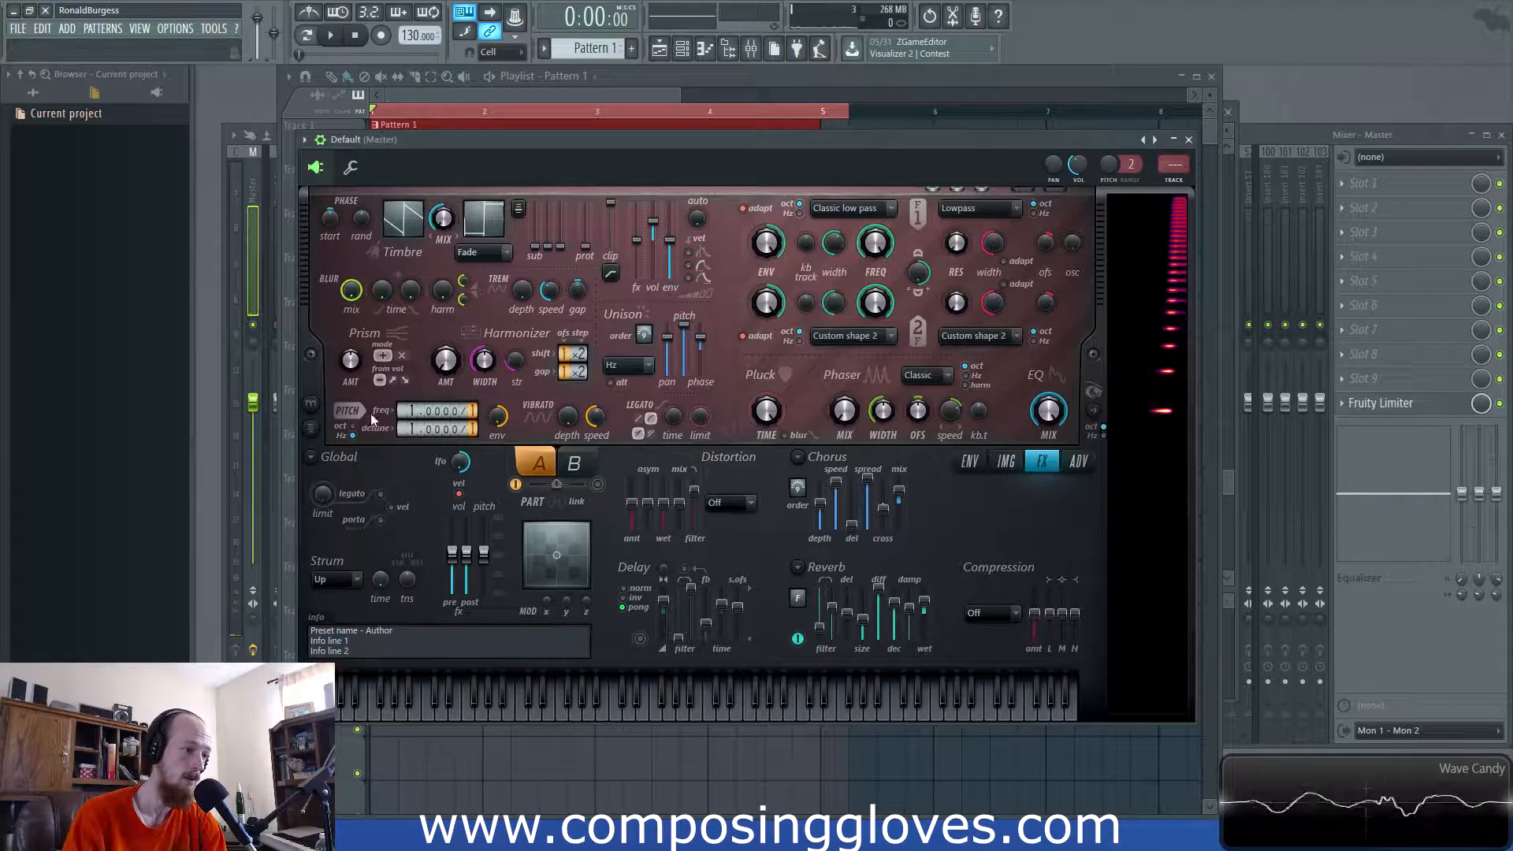
left_click(425, 220)
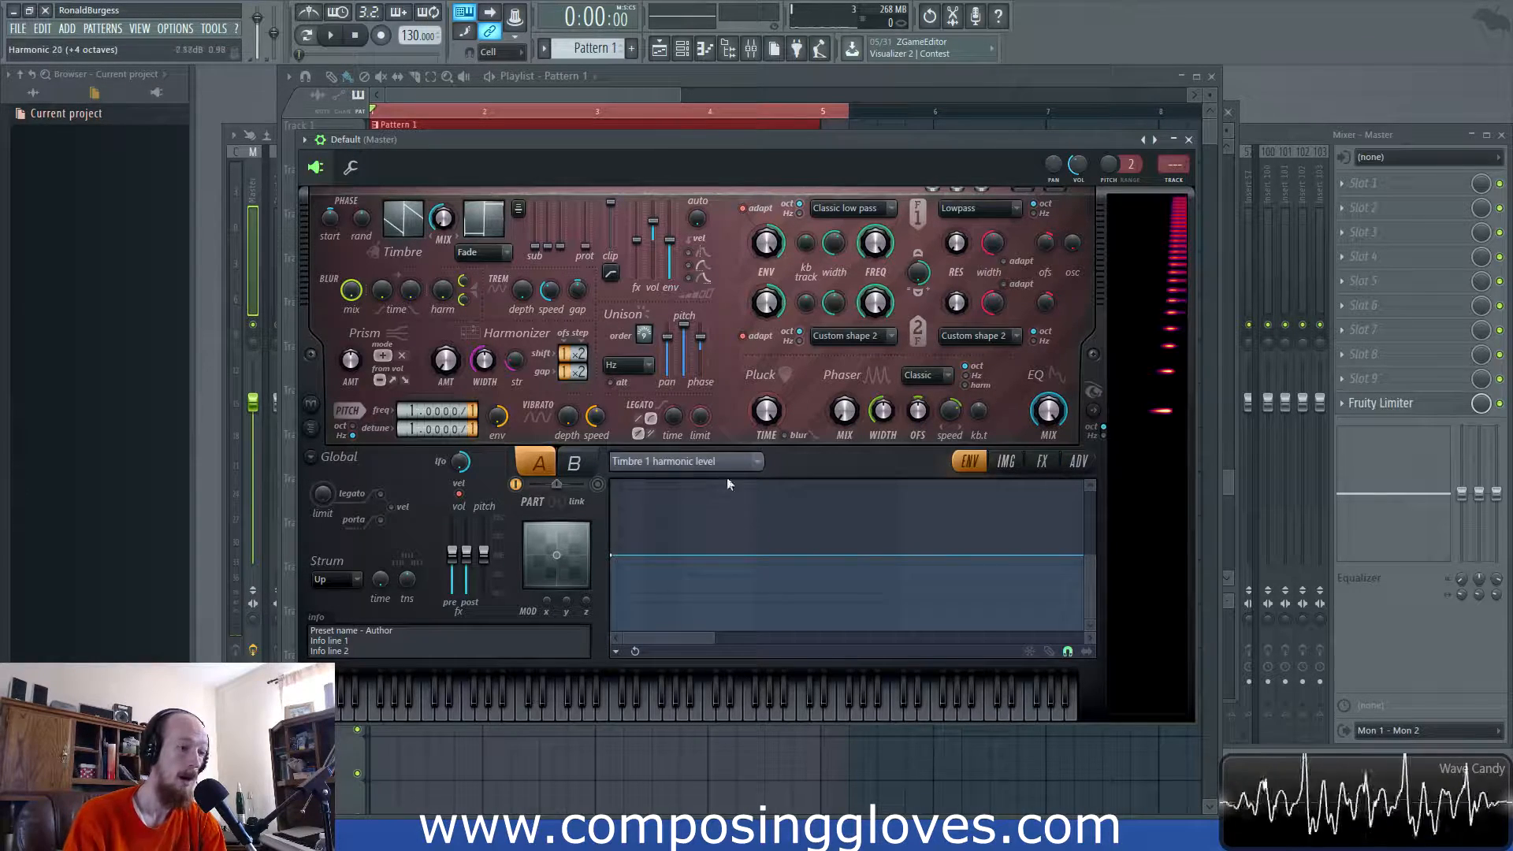
- Draw a jagged zigzag Timbre 1 harmonic level envelope with seven added points, then show effects
mouse_move(623, 566)
left_mouse_down()
mouse_move(628, 601)
mouse_move(939, 583)
mouse_move(960, 555)
left_mouse_up()
right_click(1070, 593)
right_click(1079, 508)
right_click(1018, 583)
right_click(716, 593)
right_click(790, 489)
right_click(720, 499)
right_click(665, 527)
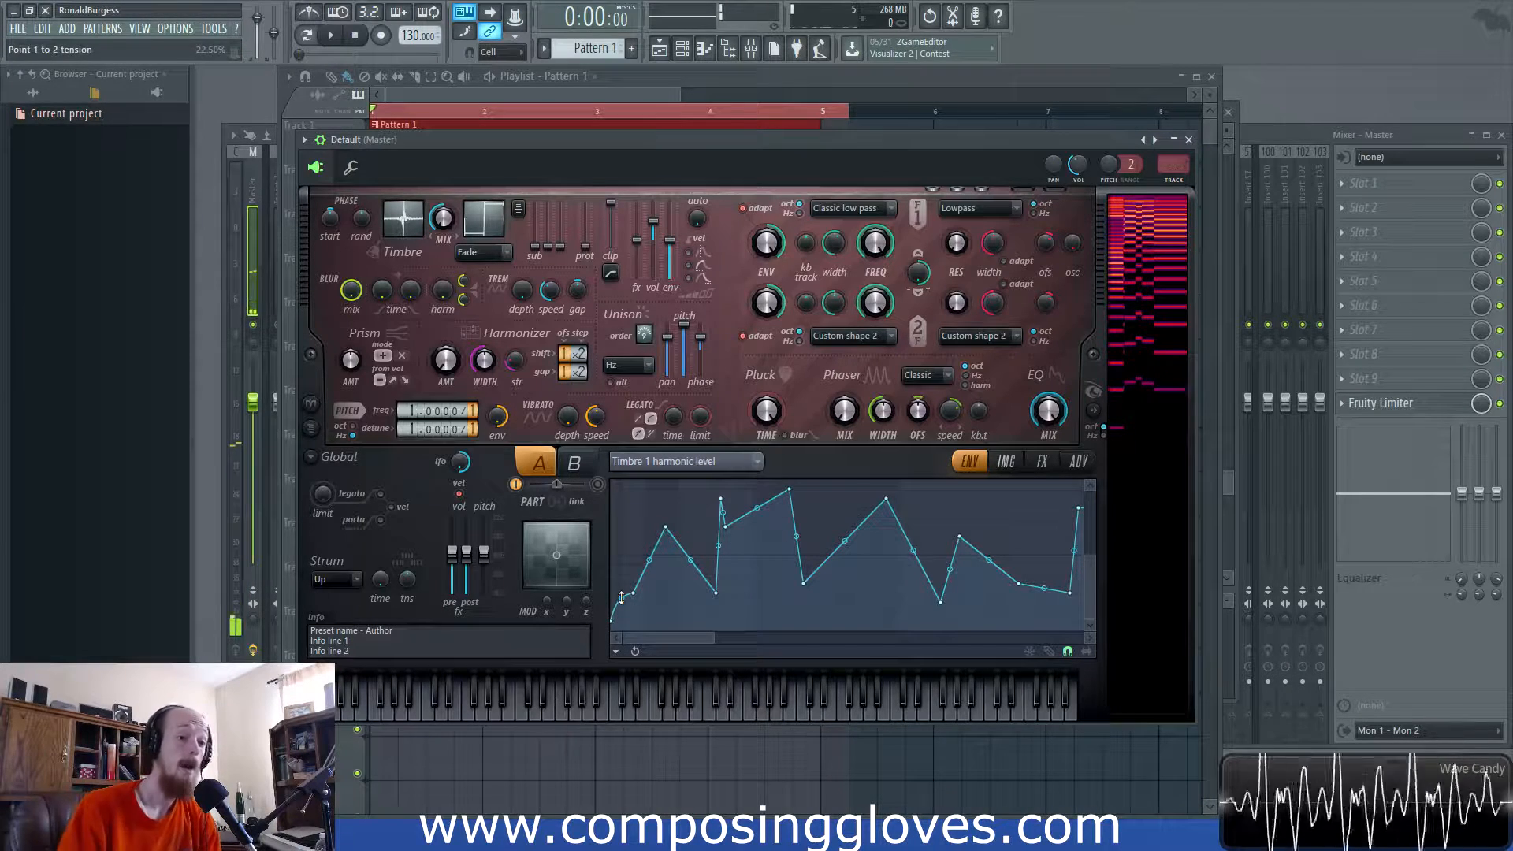
left_click(1005, 461)
left_click(1042, 461)
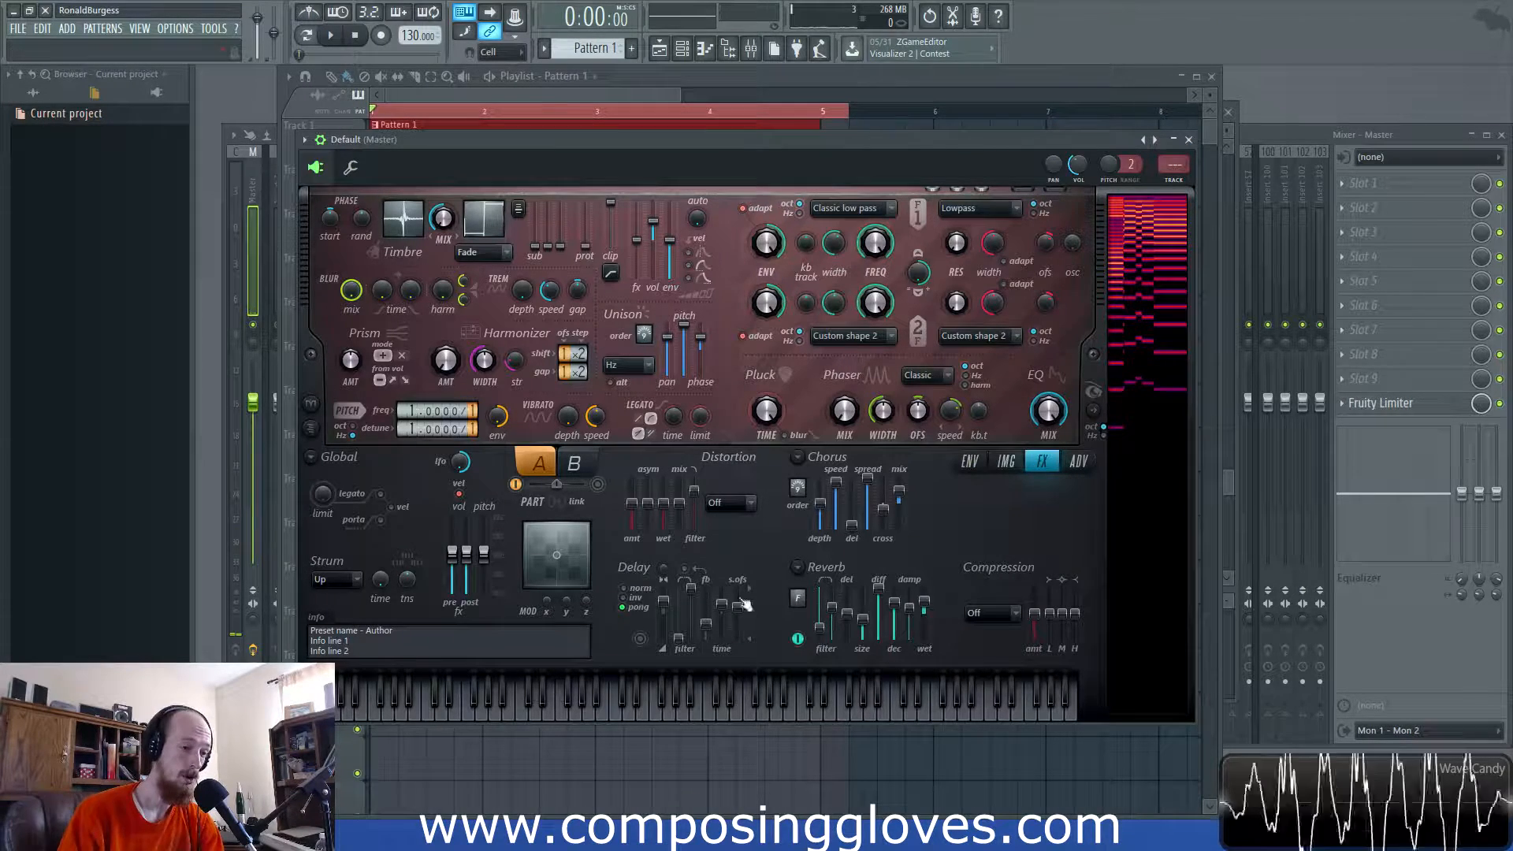
- Try Log distortion at 57% wet level, then switch the distortion off
left_click(733, 502)
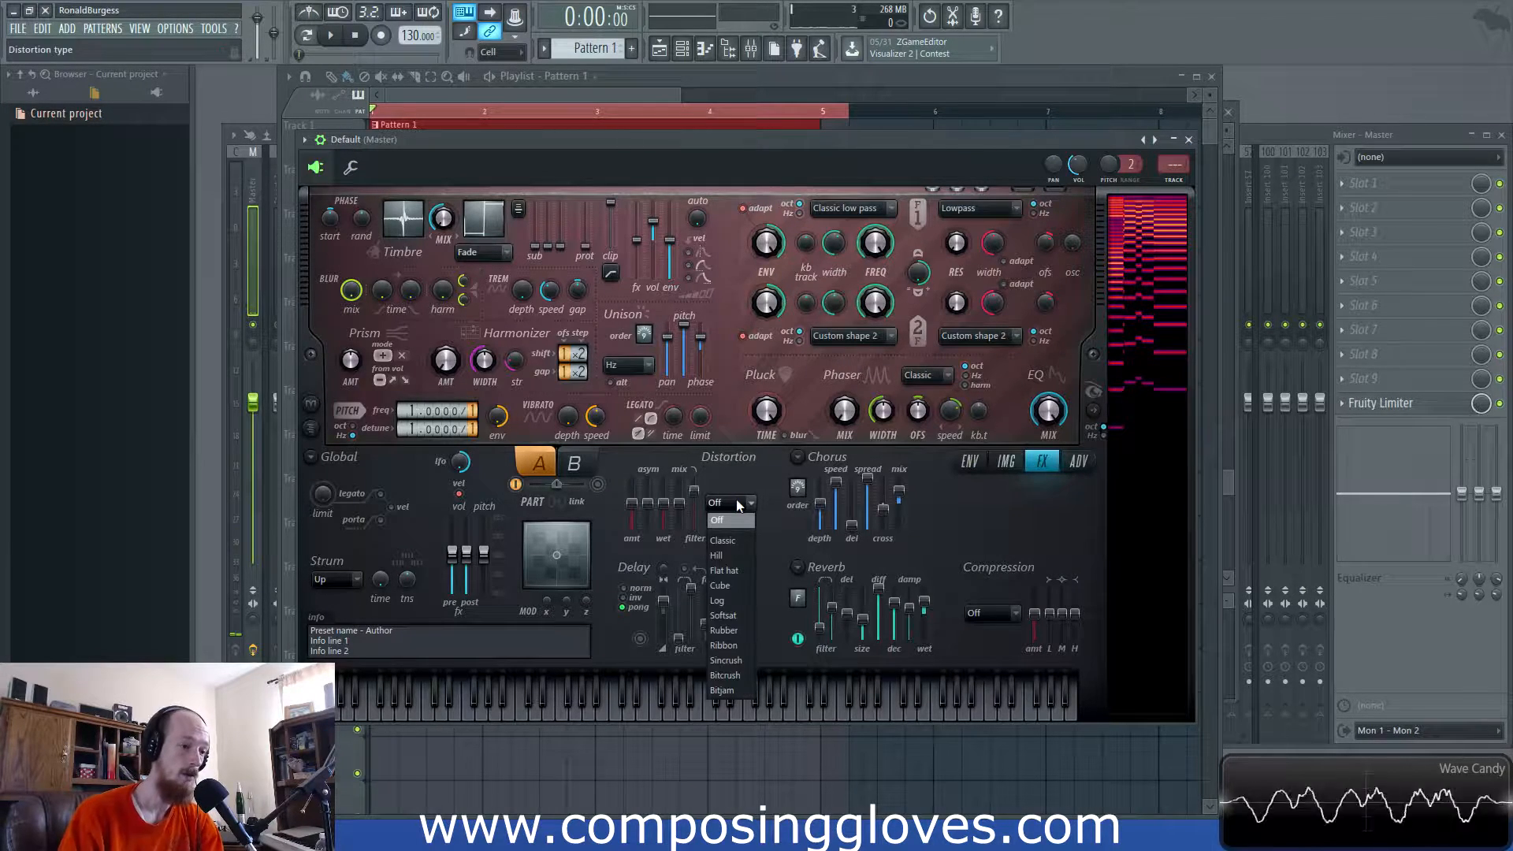
left_click(740, 607)
left_click_drag(663, 512, 663, 524)
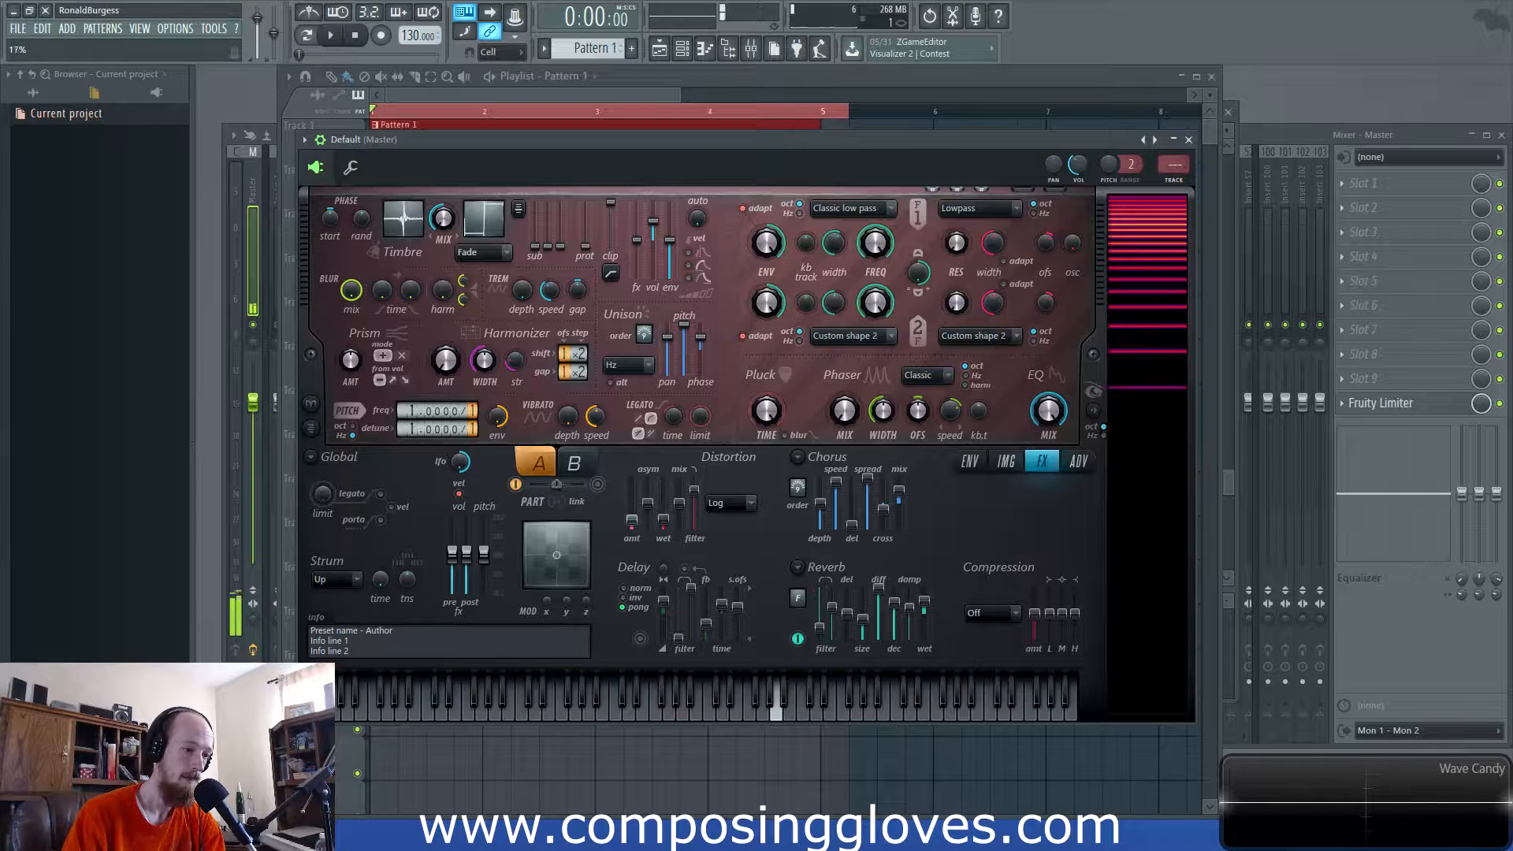
left_click_drag(663, 508, 632, 524)
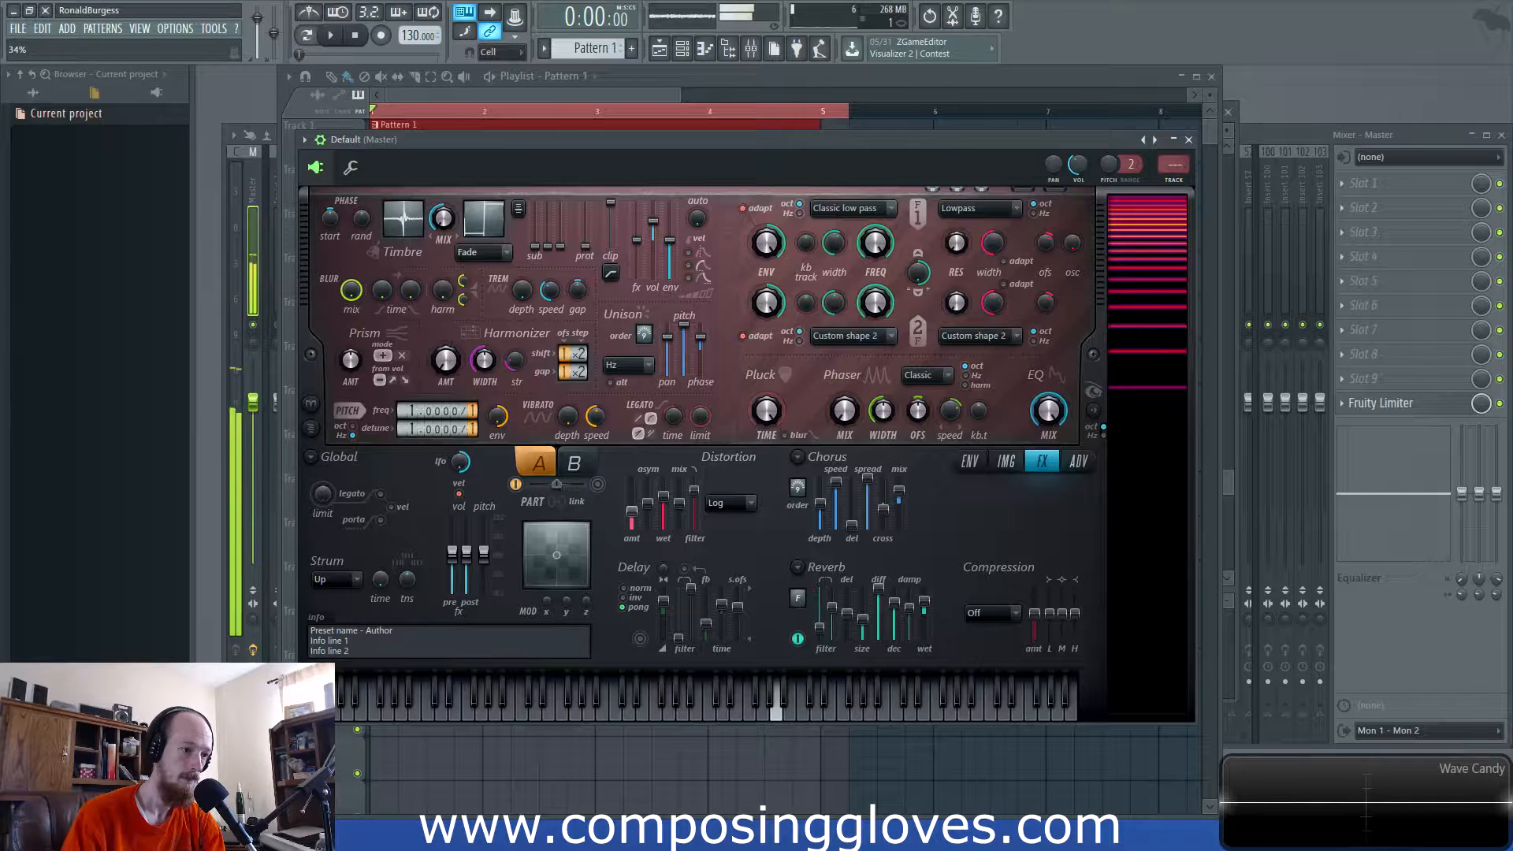
left_click(703, 503)
left_click(742, 517)
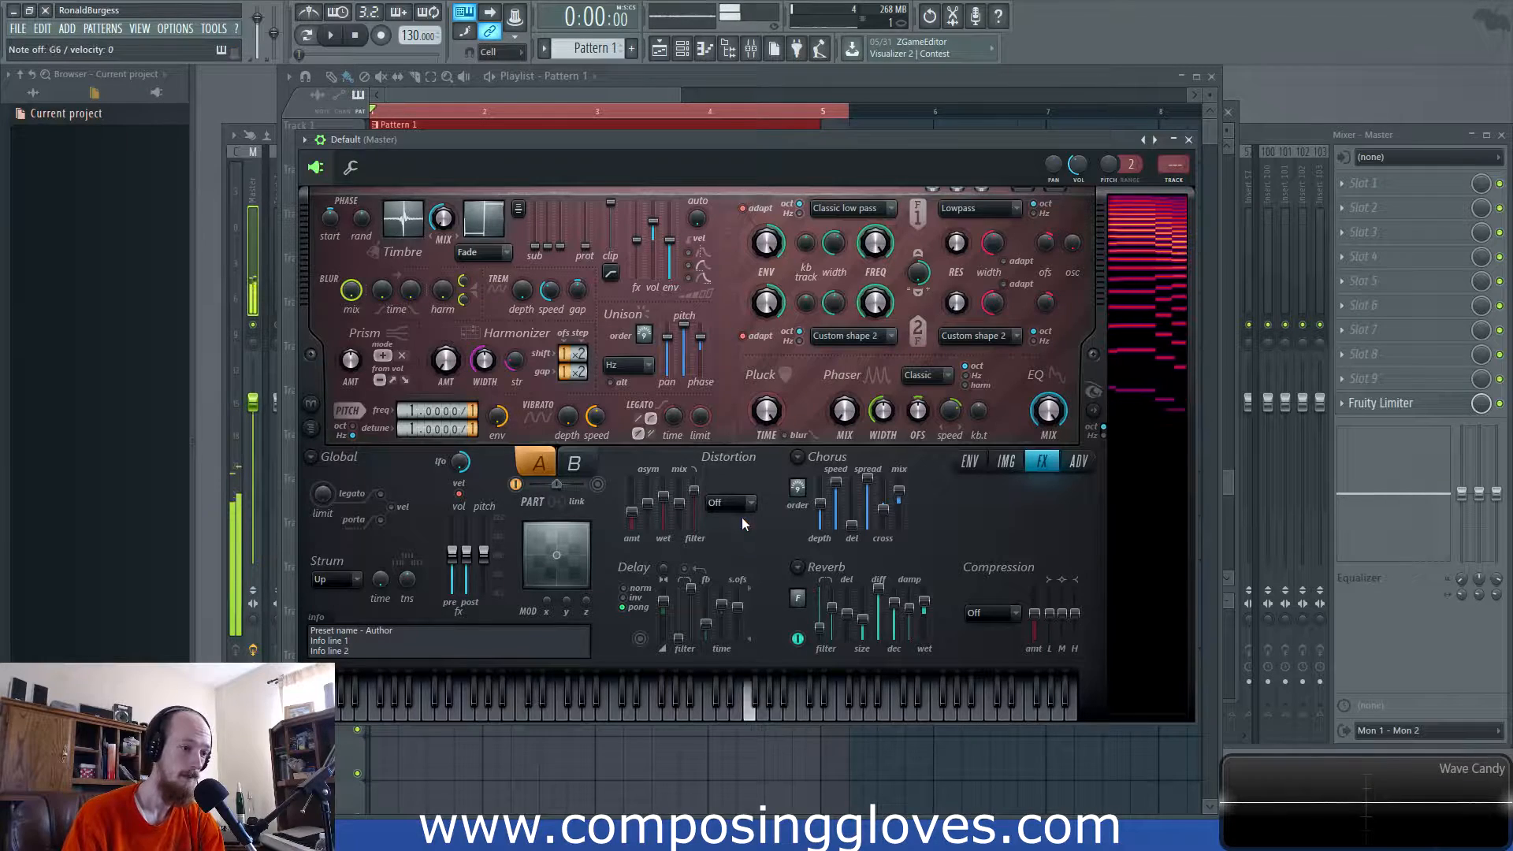
- Set Softsat distortion at 82% amount with its filter near 8972 Hz
left_click(737, 504)
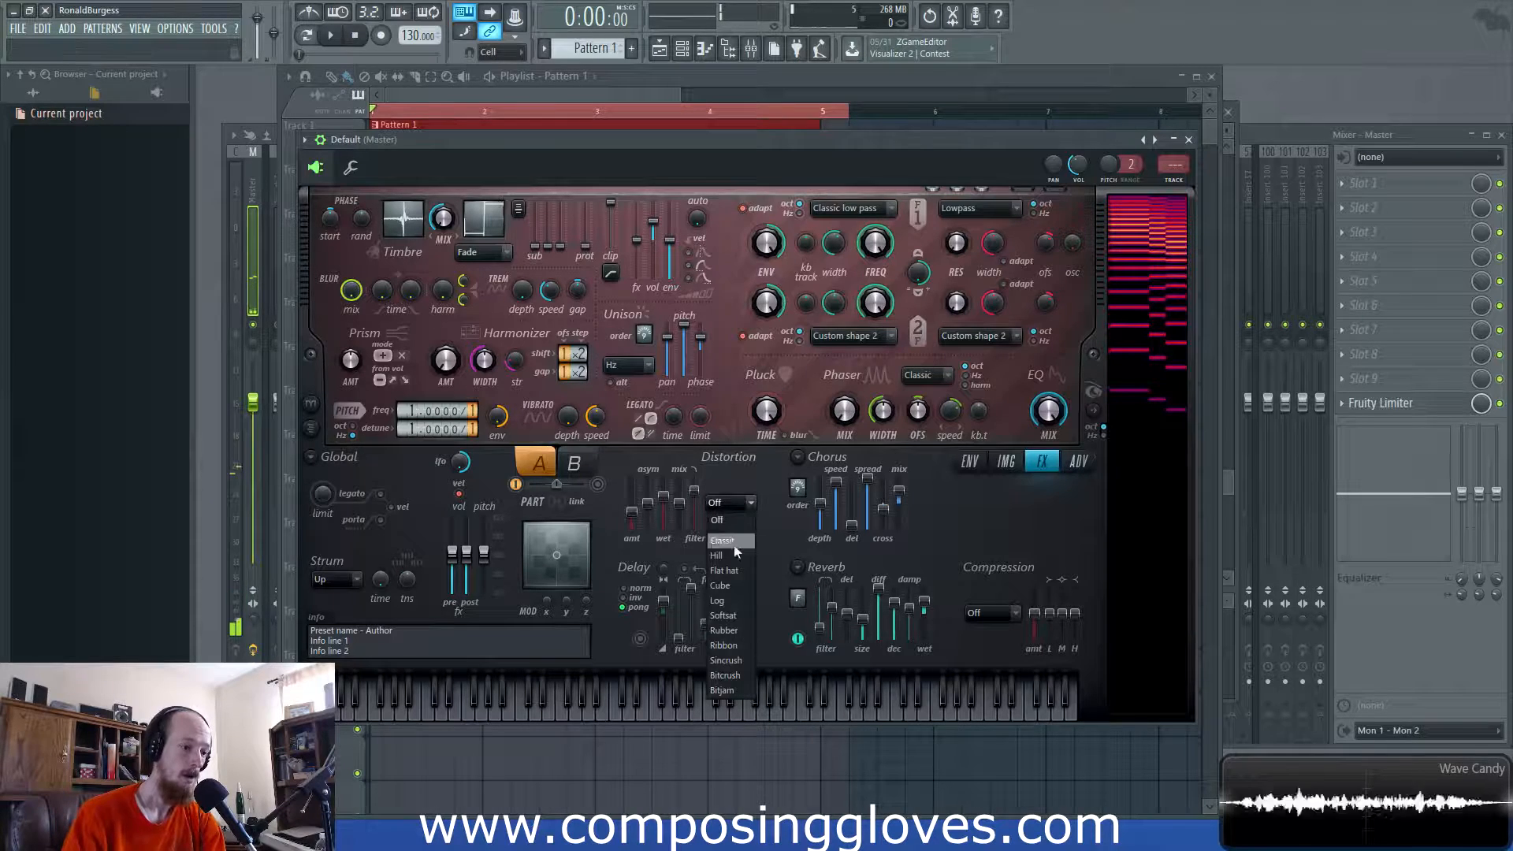
left_click(723, 615)
left_click_drag(633, 505, 697, 483)
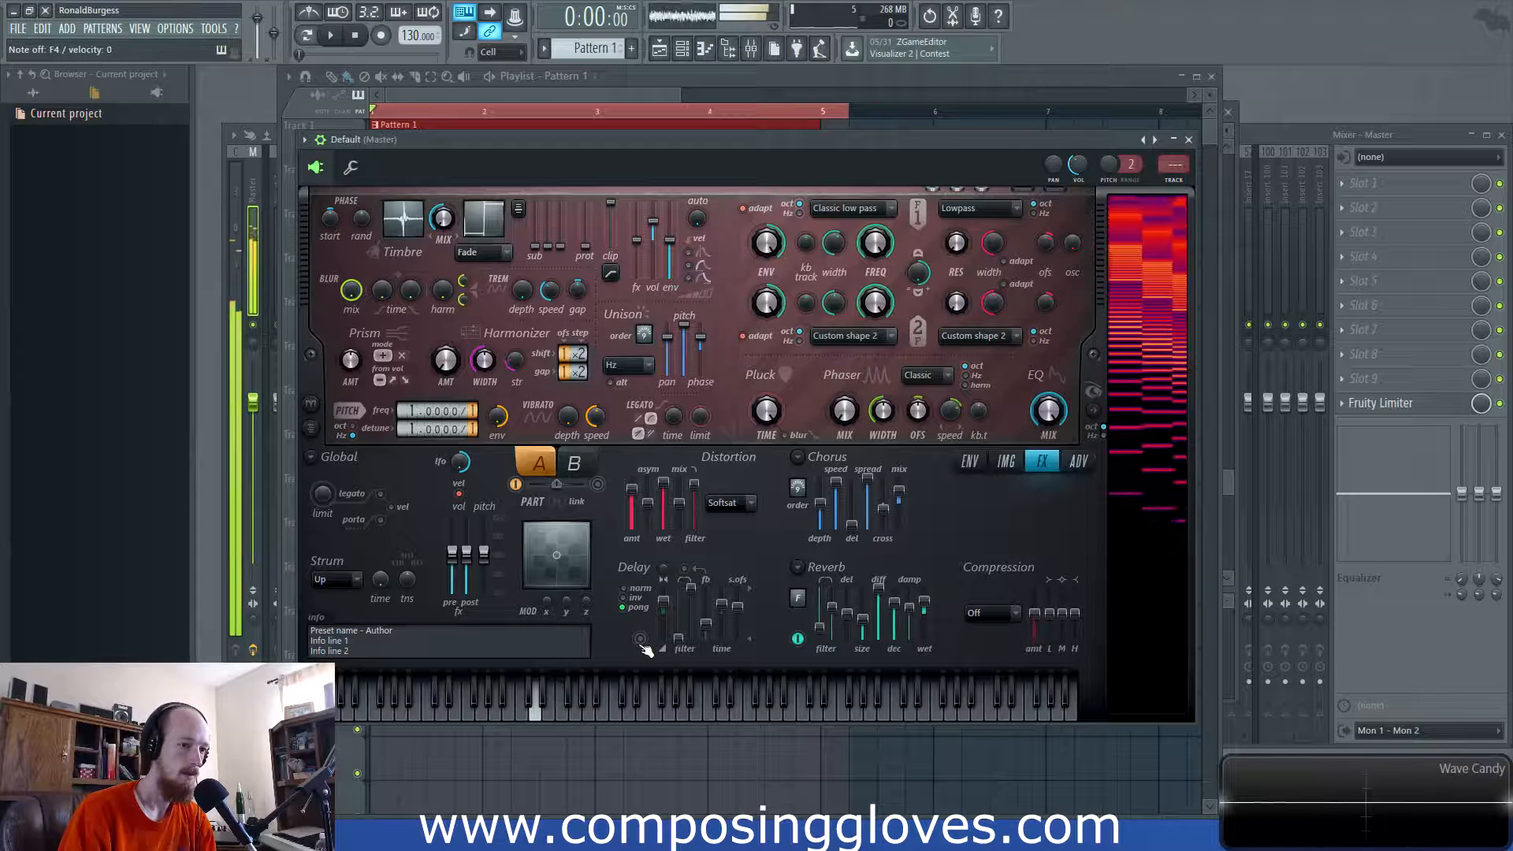
left_click_drag(698, 495, 697, 479)
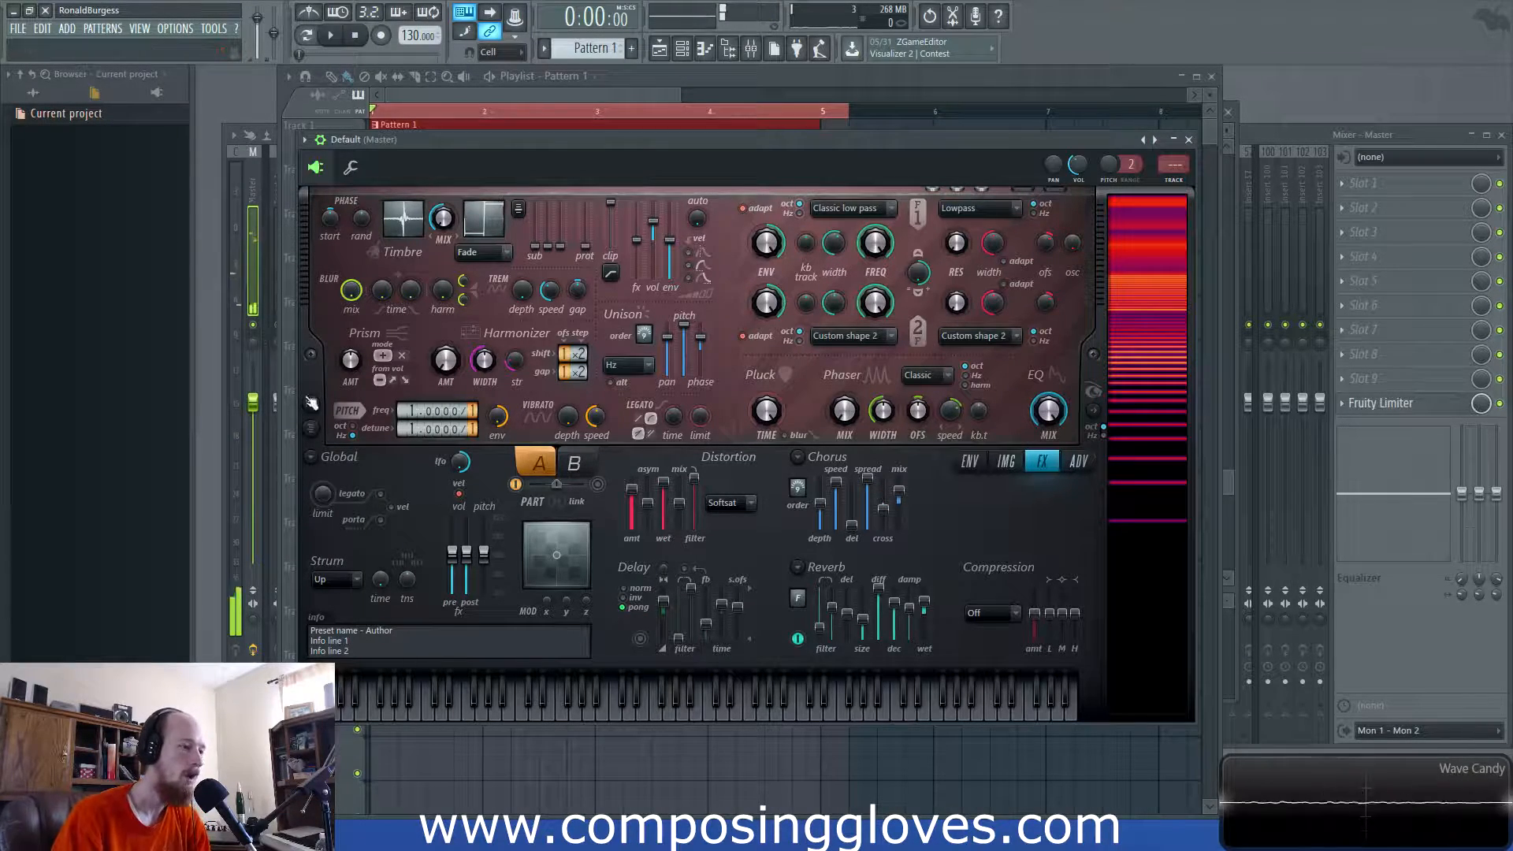
left_click(1066, 460)
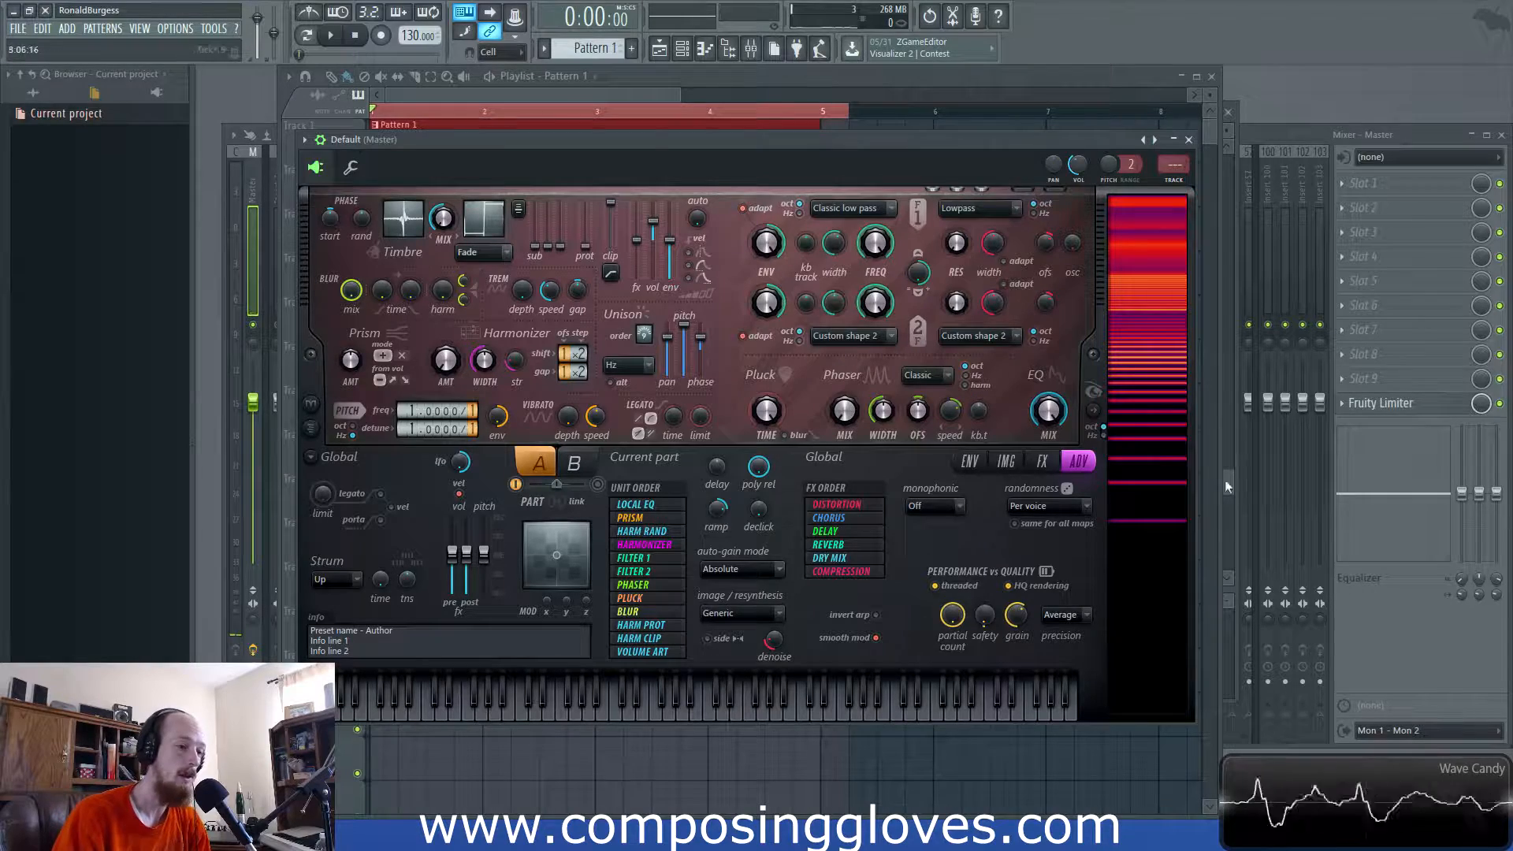
- Shape a five-point Global EQ envelope, then set Prism amount to 39% in × mode
left_click(1042, 461)
left_click(972, 463)
left_click(1061, 414)
right_click(629, 611)
right_click(838, 508)
right_click(943, 573)
right_click(978, 546)
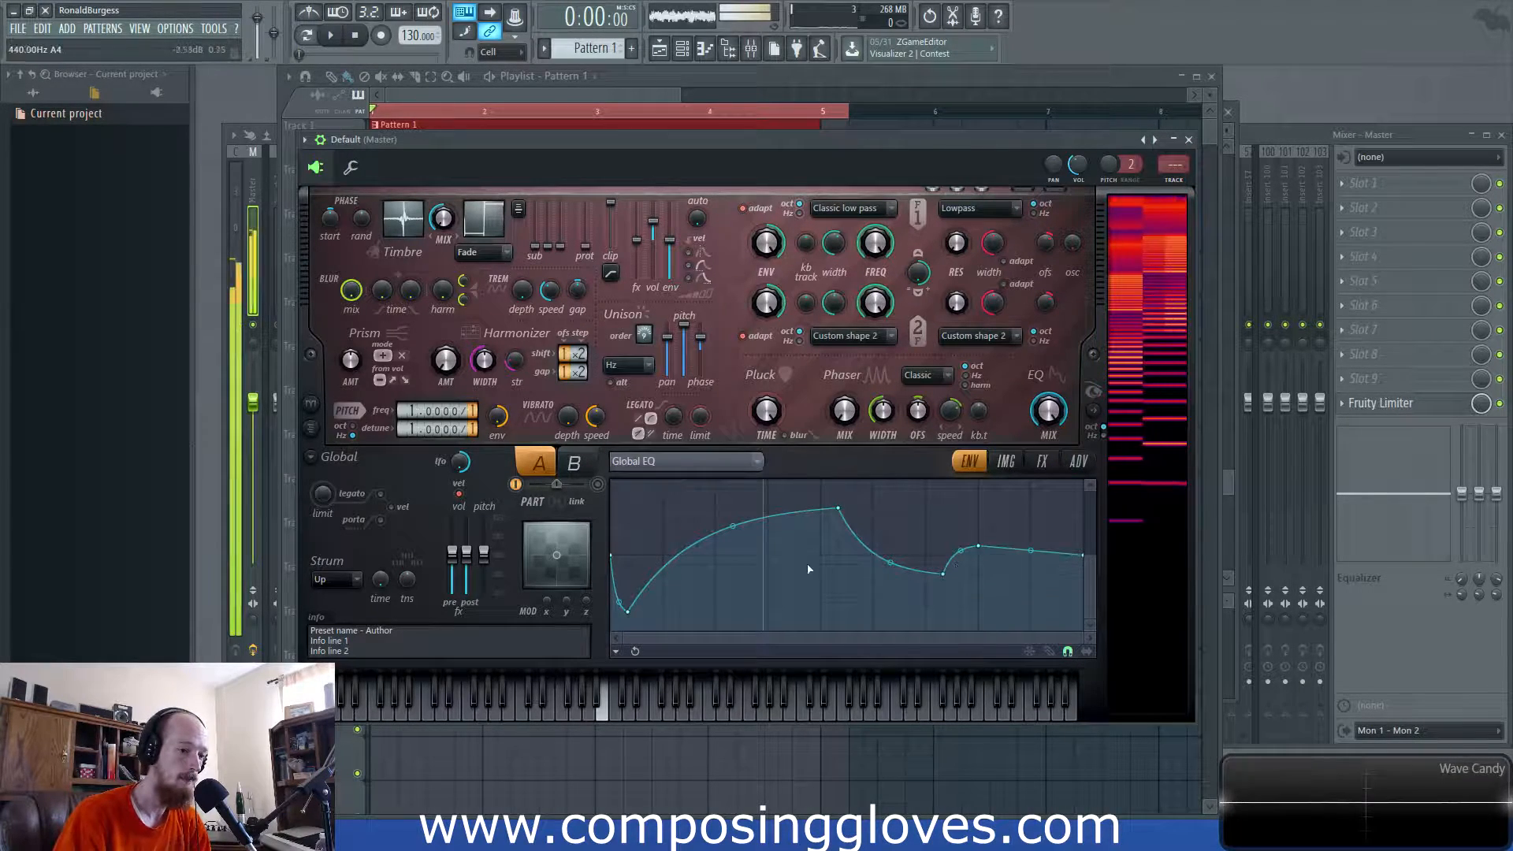
right_click(733, 603)
left_click_drag(838, 509, 803, 556)
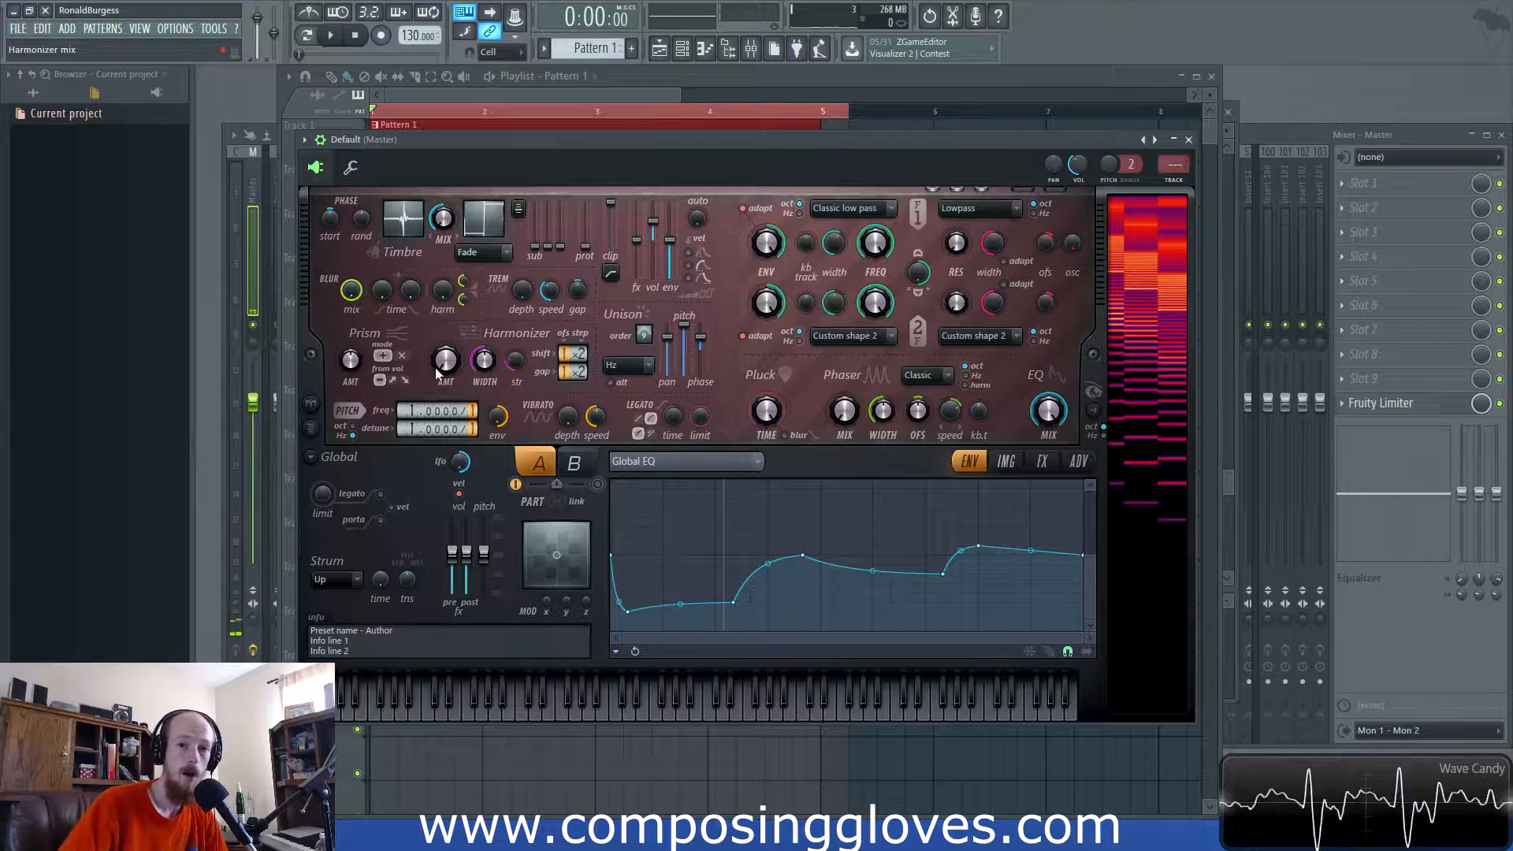
mouse_move(345, 363)
left_mouse_down()
mouse_move(345, 331)
mouse_move(351, 347)
left_mouse_up()
left_click(402, 356)
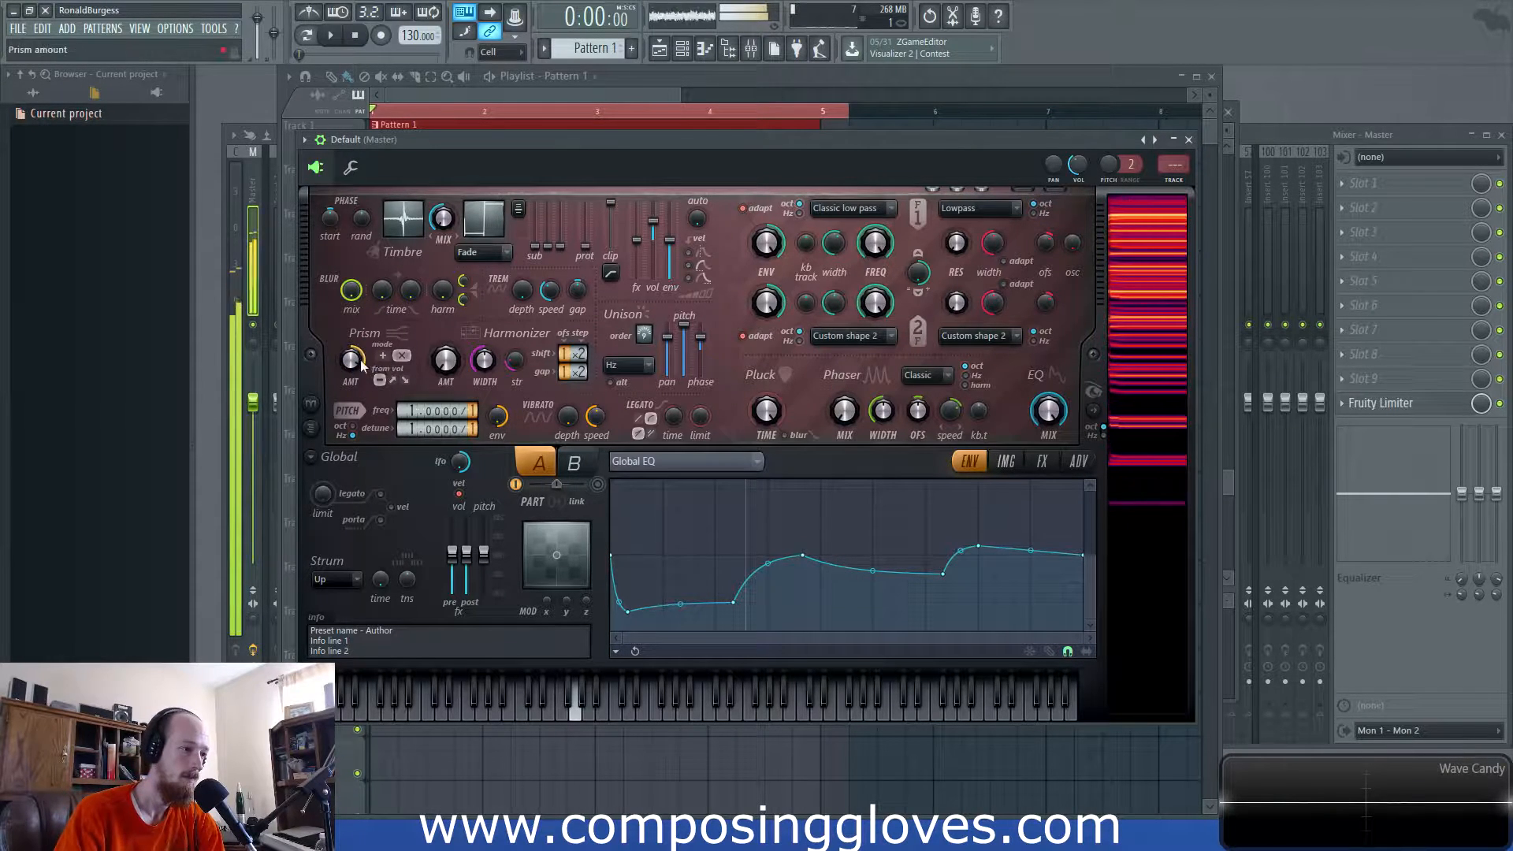
- Set the Prism amount to about -71% and add random phase
left_click(392, 357)
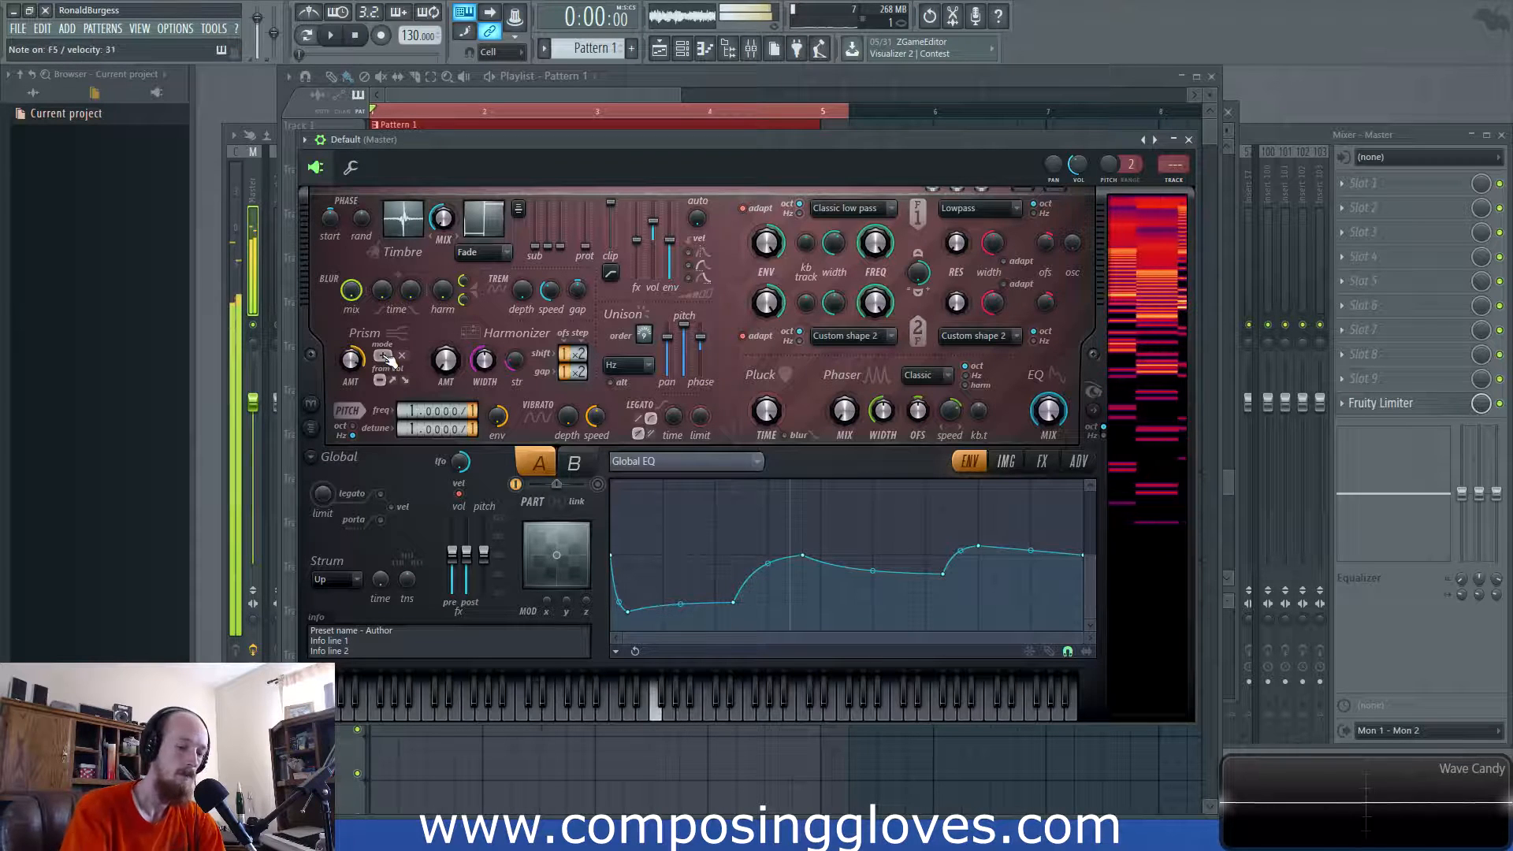
mouse_move(351, 361)
left_mouse_down()
mouse_move(350, 432)
mouse_move(351, 339)
left_mouse_up()
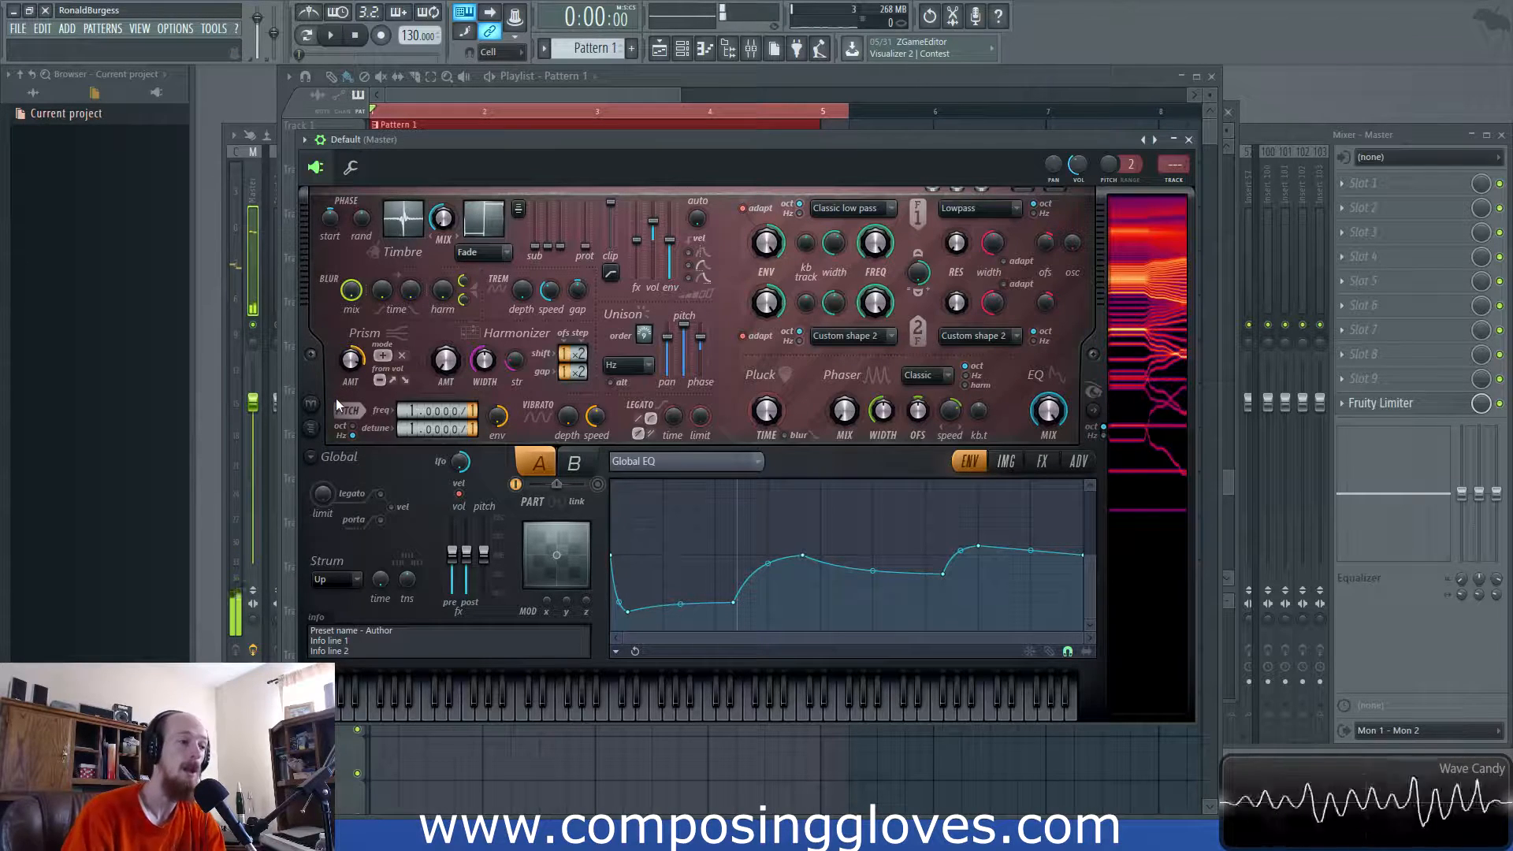
left_click_drag(361, 219, 359, 178)
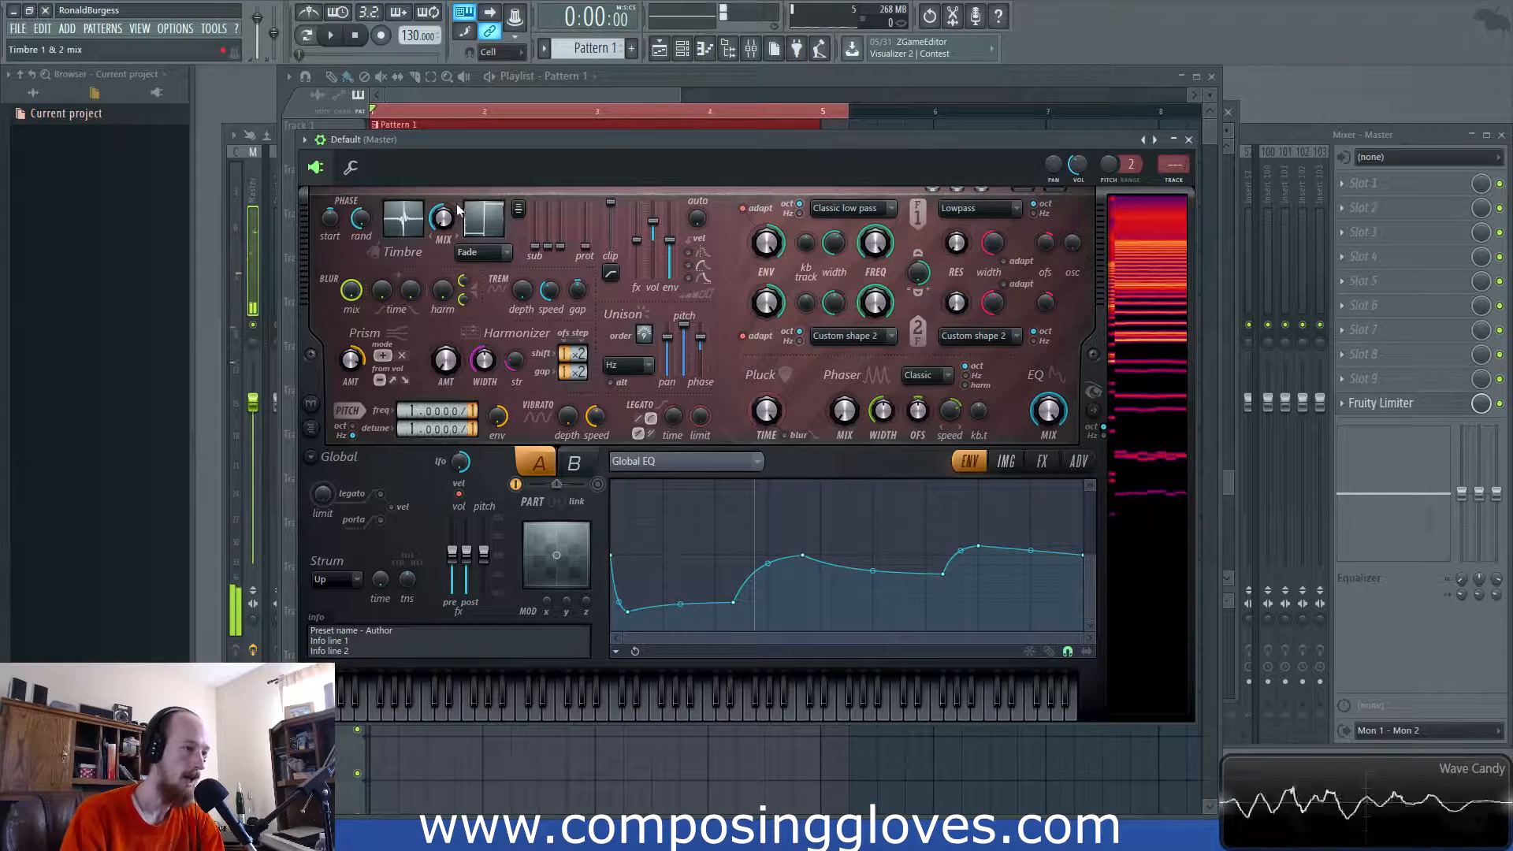
- Blend the two timbres in Maximum mode with the timbre mix at 86%
left_click_drag(446, 229, 445, 244)
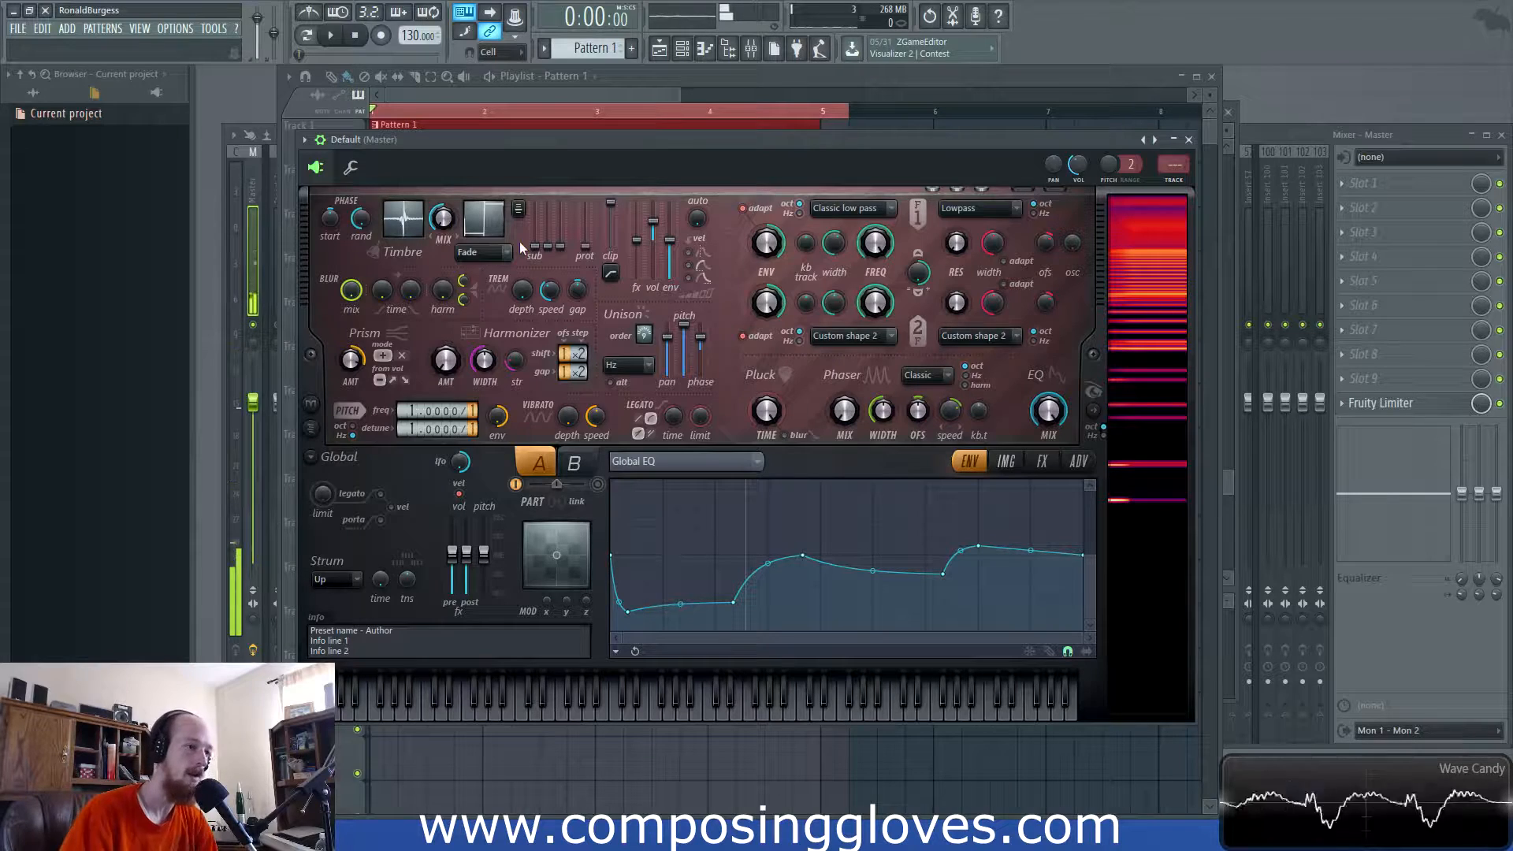
left_click(487, 252)
left_click(503, 313)
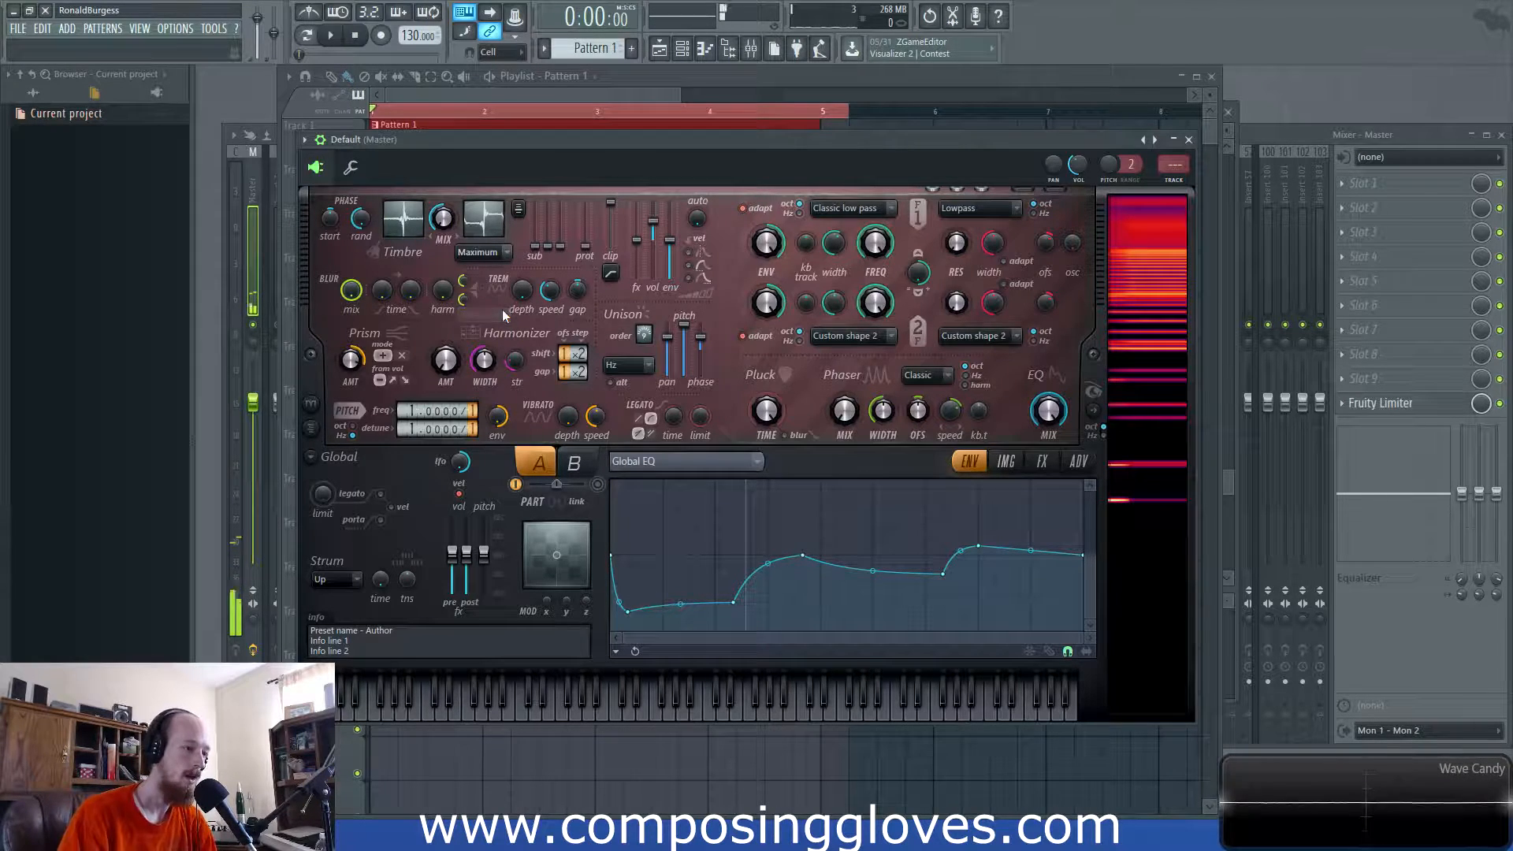
left_click_drag(443, 218, 443, 165)
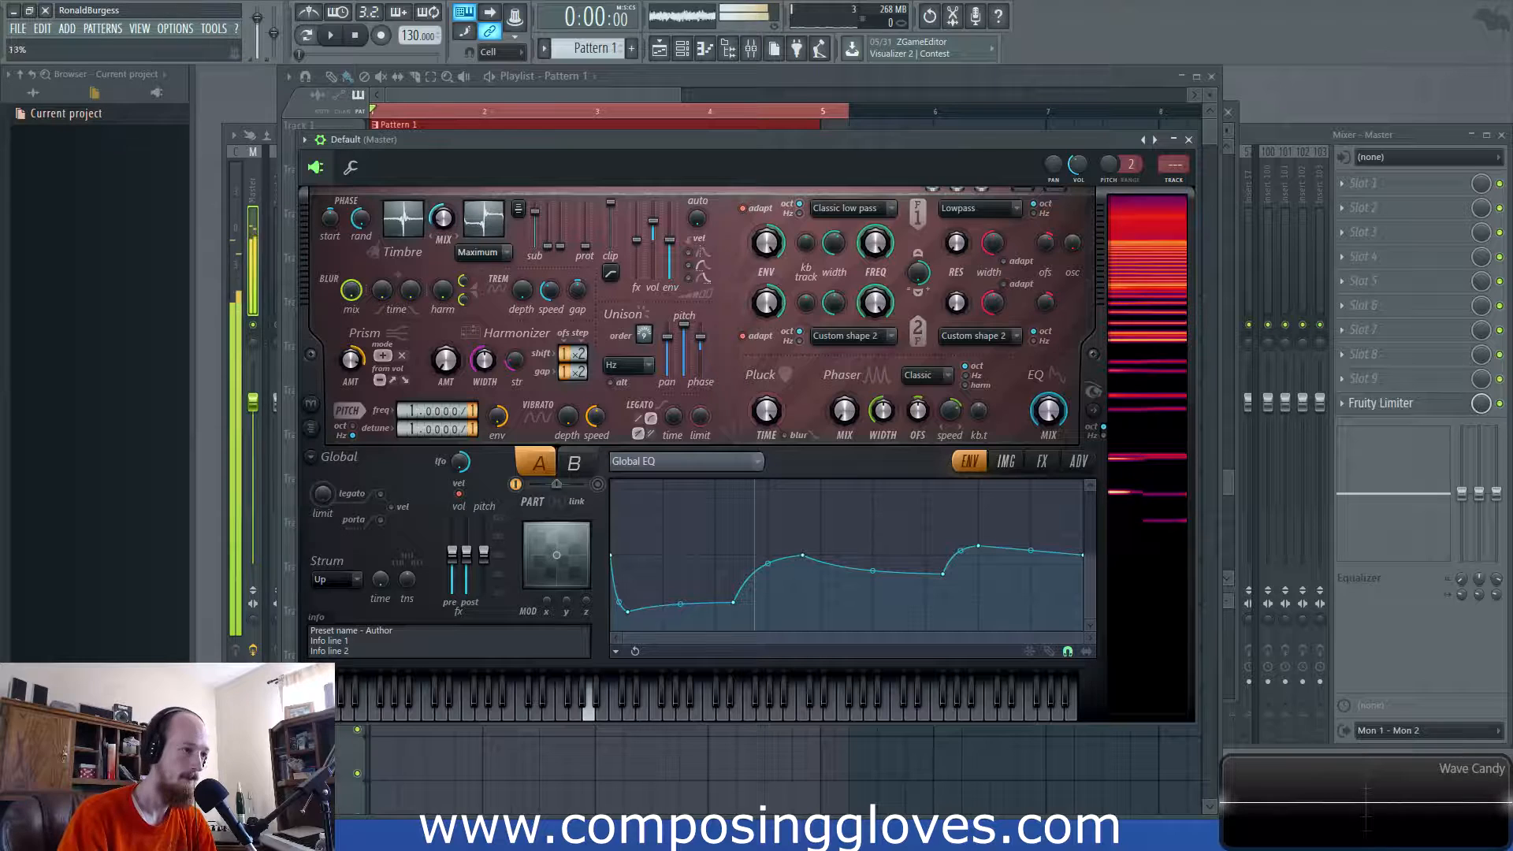
left_click_drag(443, 218, 443, 233)
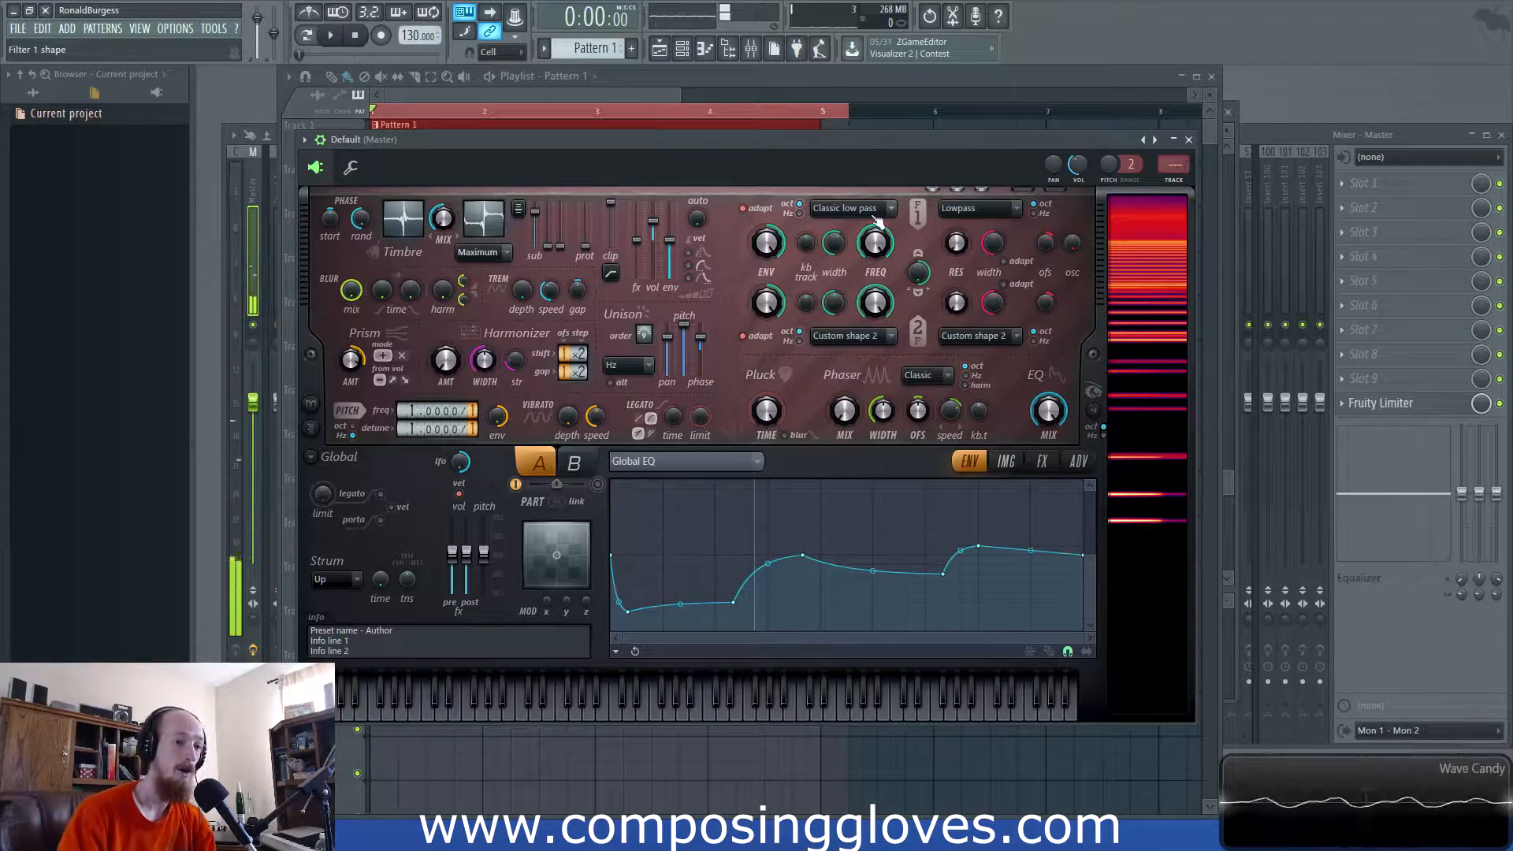
- Delete the clips on Tracks 1 and 2 and open the Wind piano roll
left_click(607, 95)
right_click(596, 132)
right_click(593, 185)
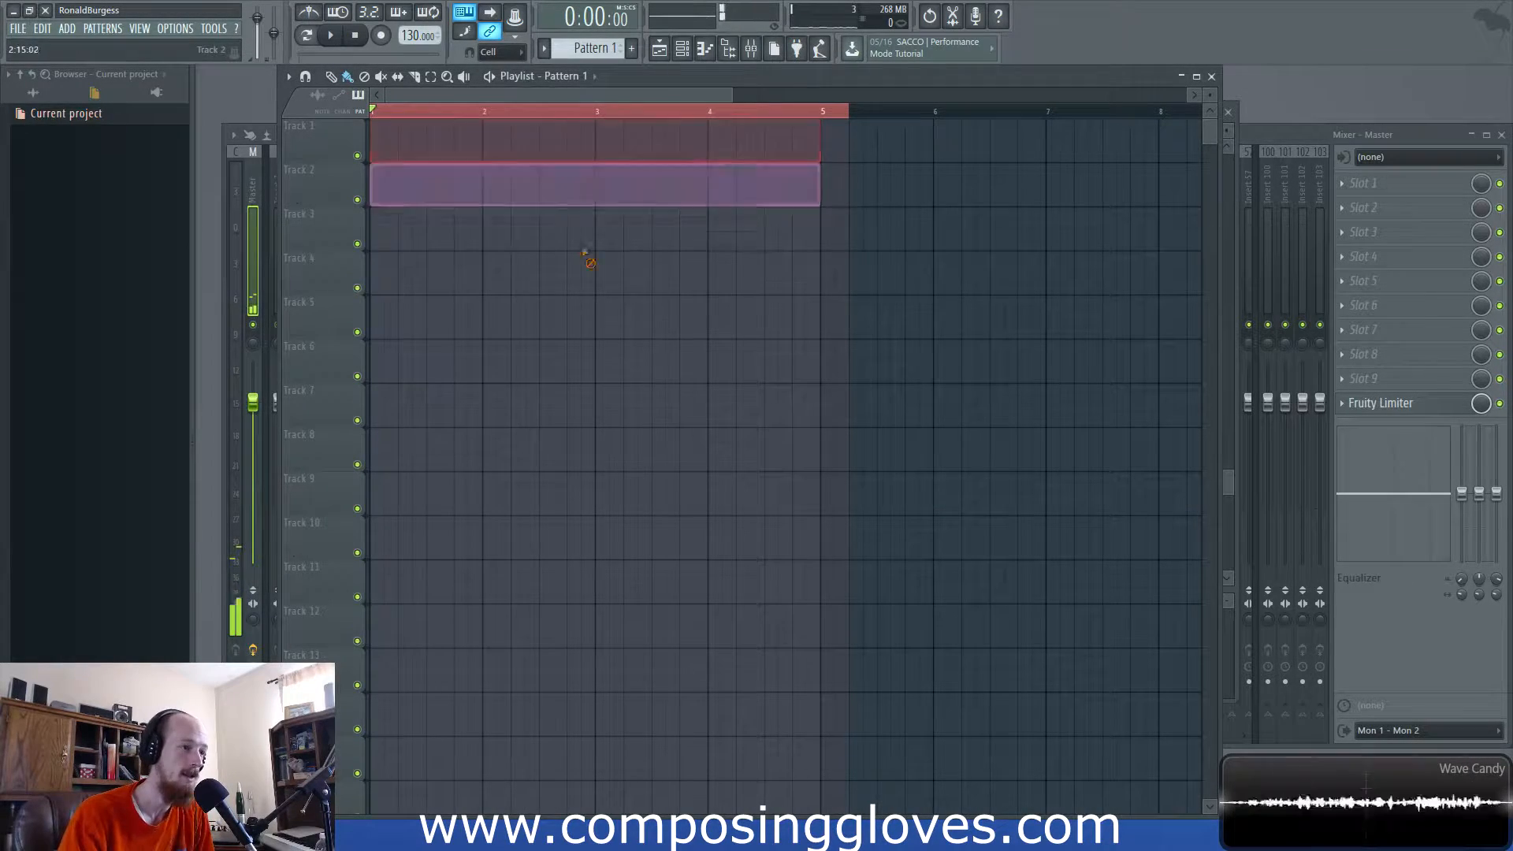
left_click(164, 93)
left_click(32, 92)
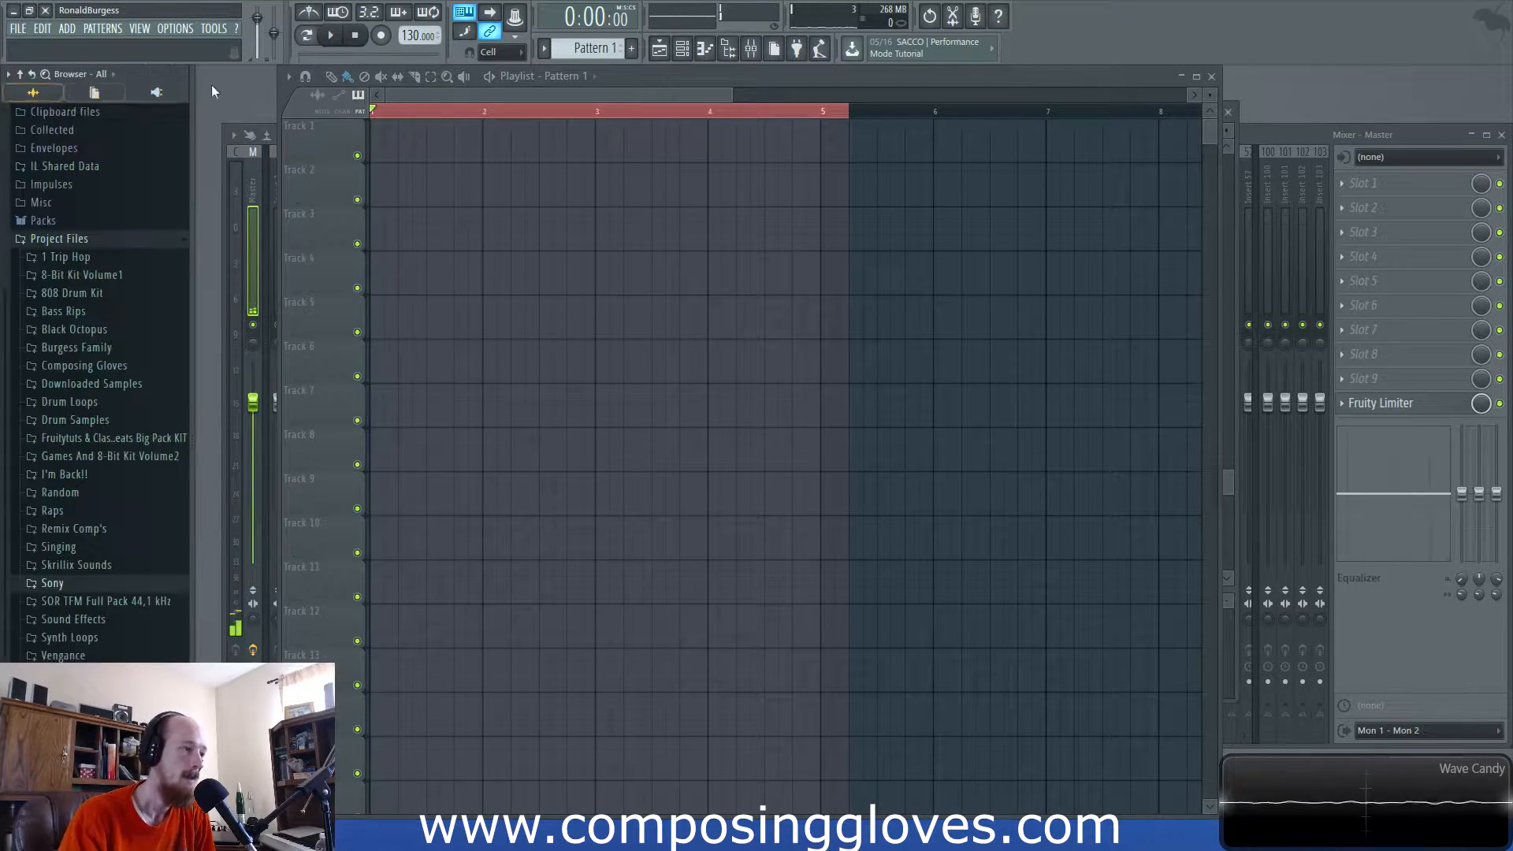
key("F6")
left_click(518, 301)
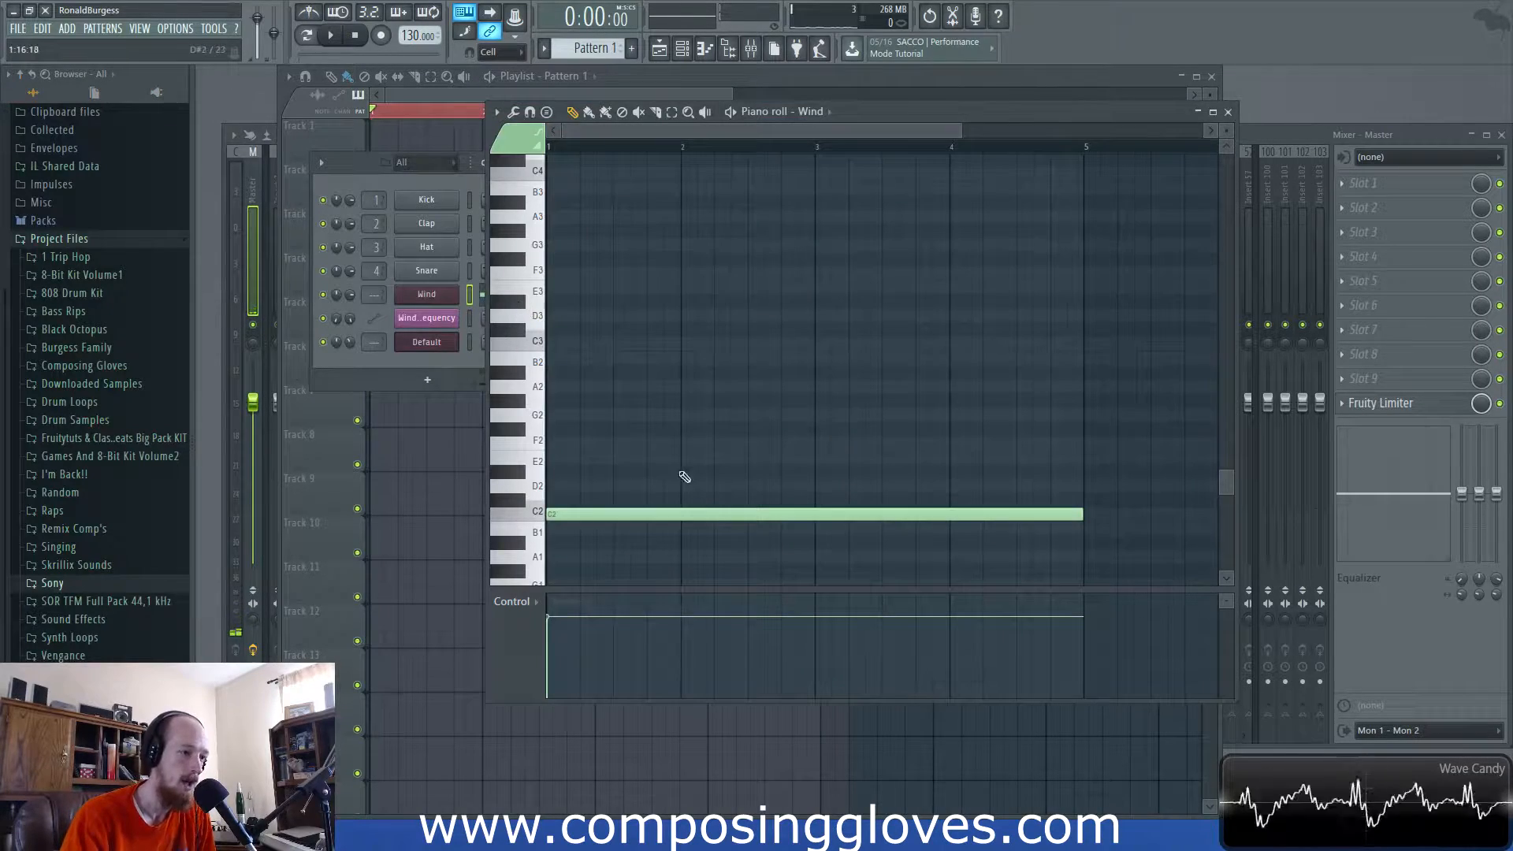
- Rename the Default channel to 'Wind' and open its Harmor plugin
right_click(418, 351)
left_click(536, 364)
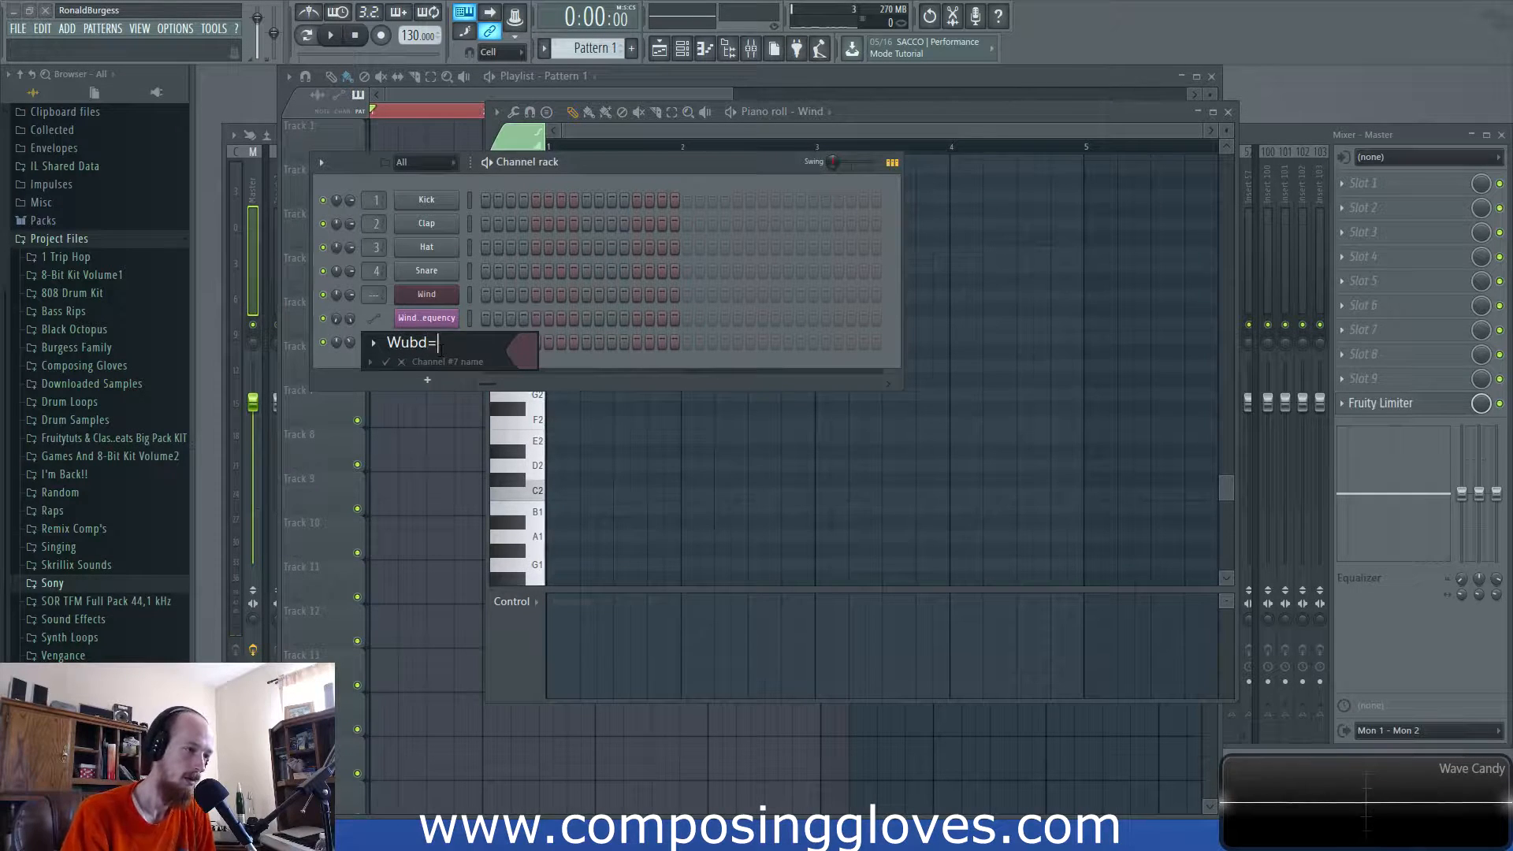
type("Wind")
key("Return")
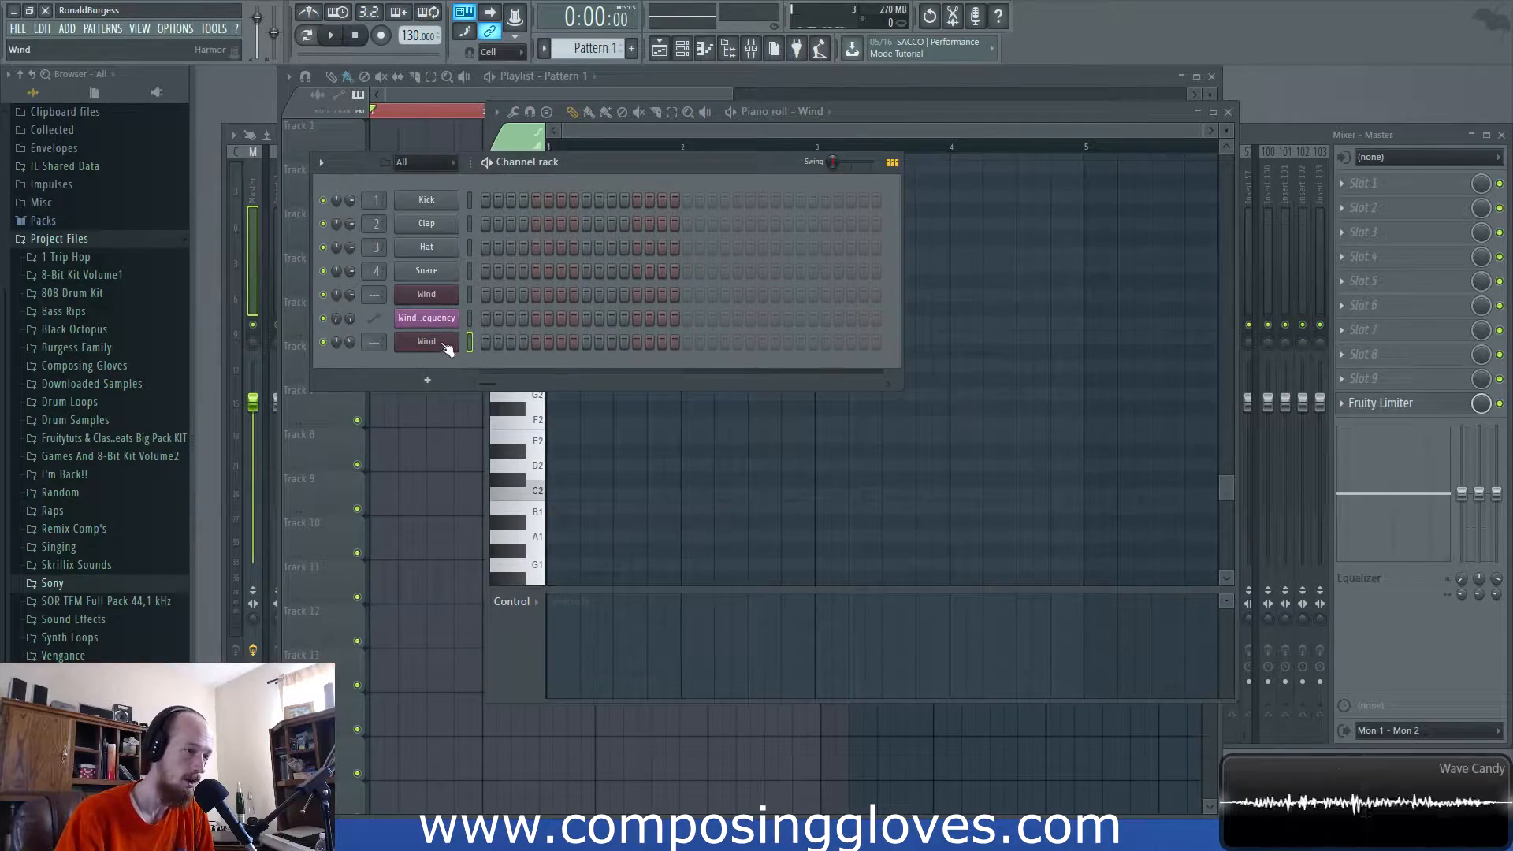
left_click(426, 342)
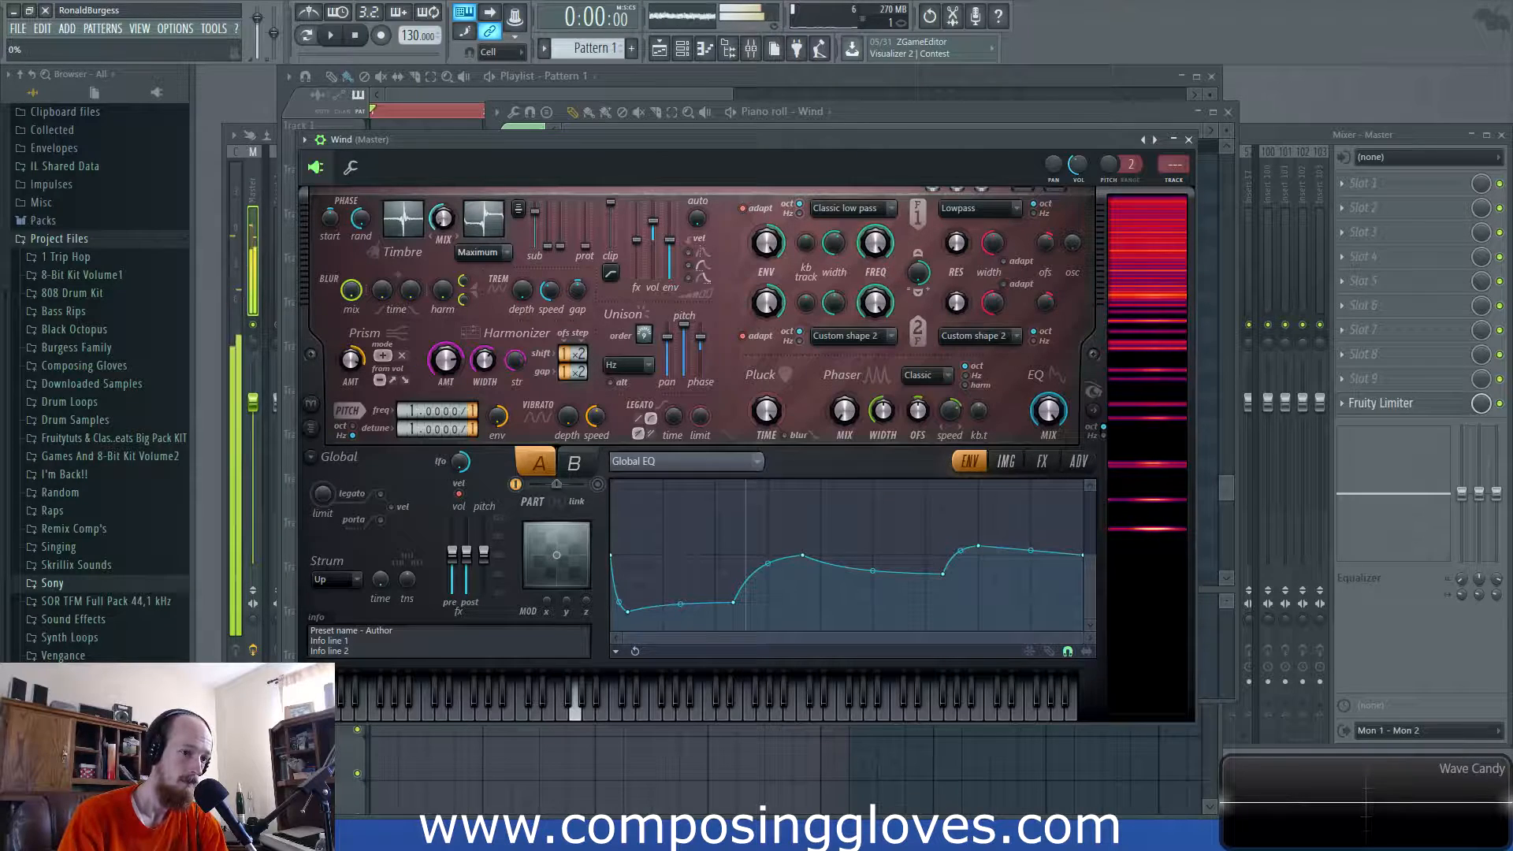
- Raise the first point of the Timbre 1 harmonic level envelope
left_click(1006, 461)
left_click(1065, 461)
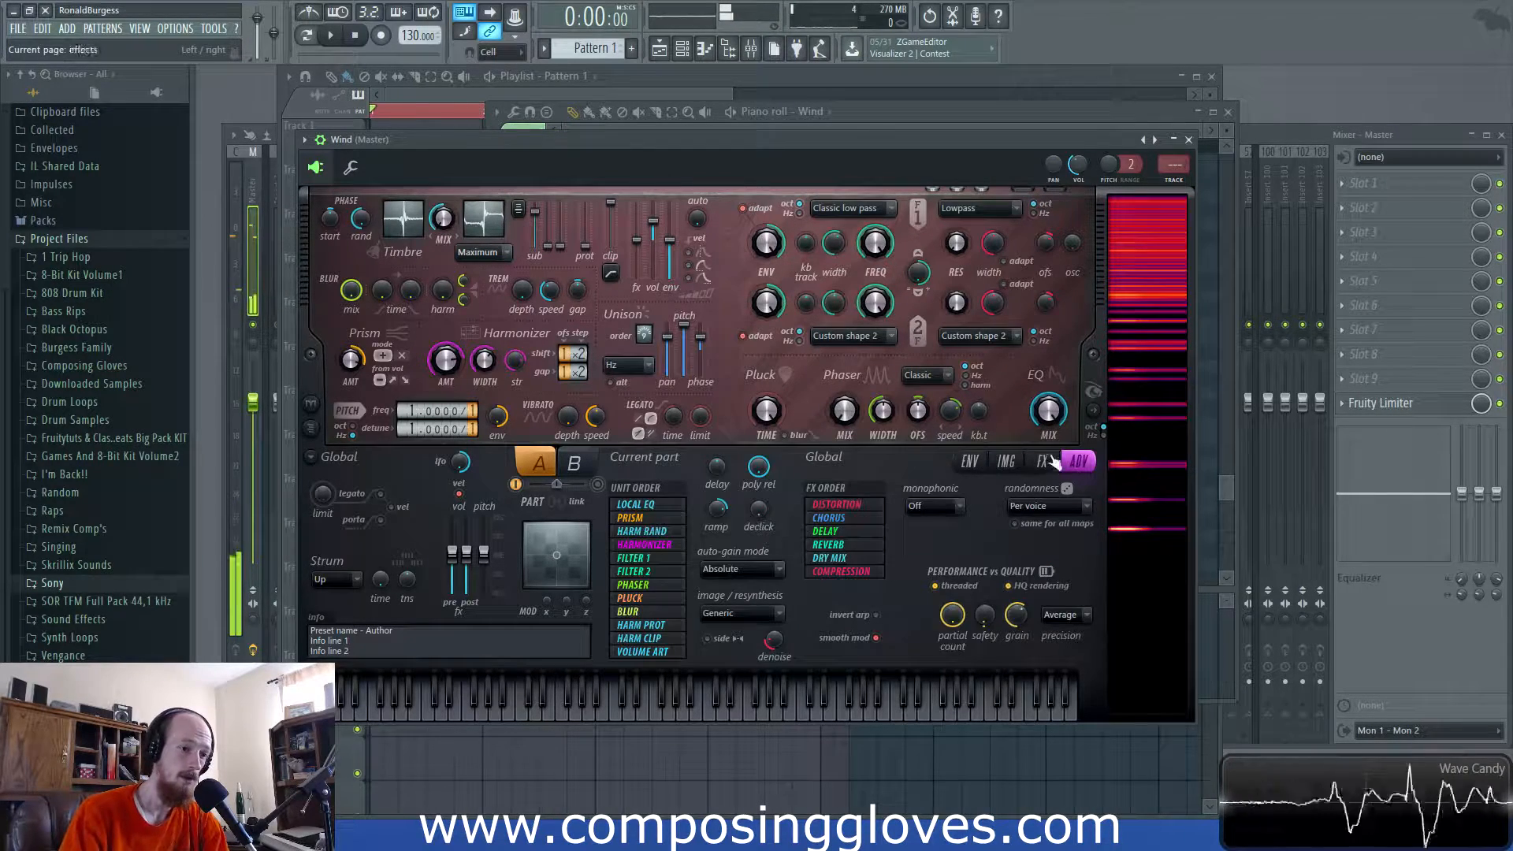
left_click(970, 461)
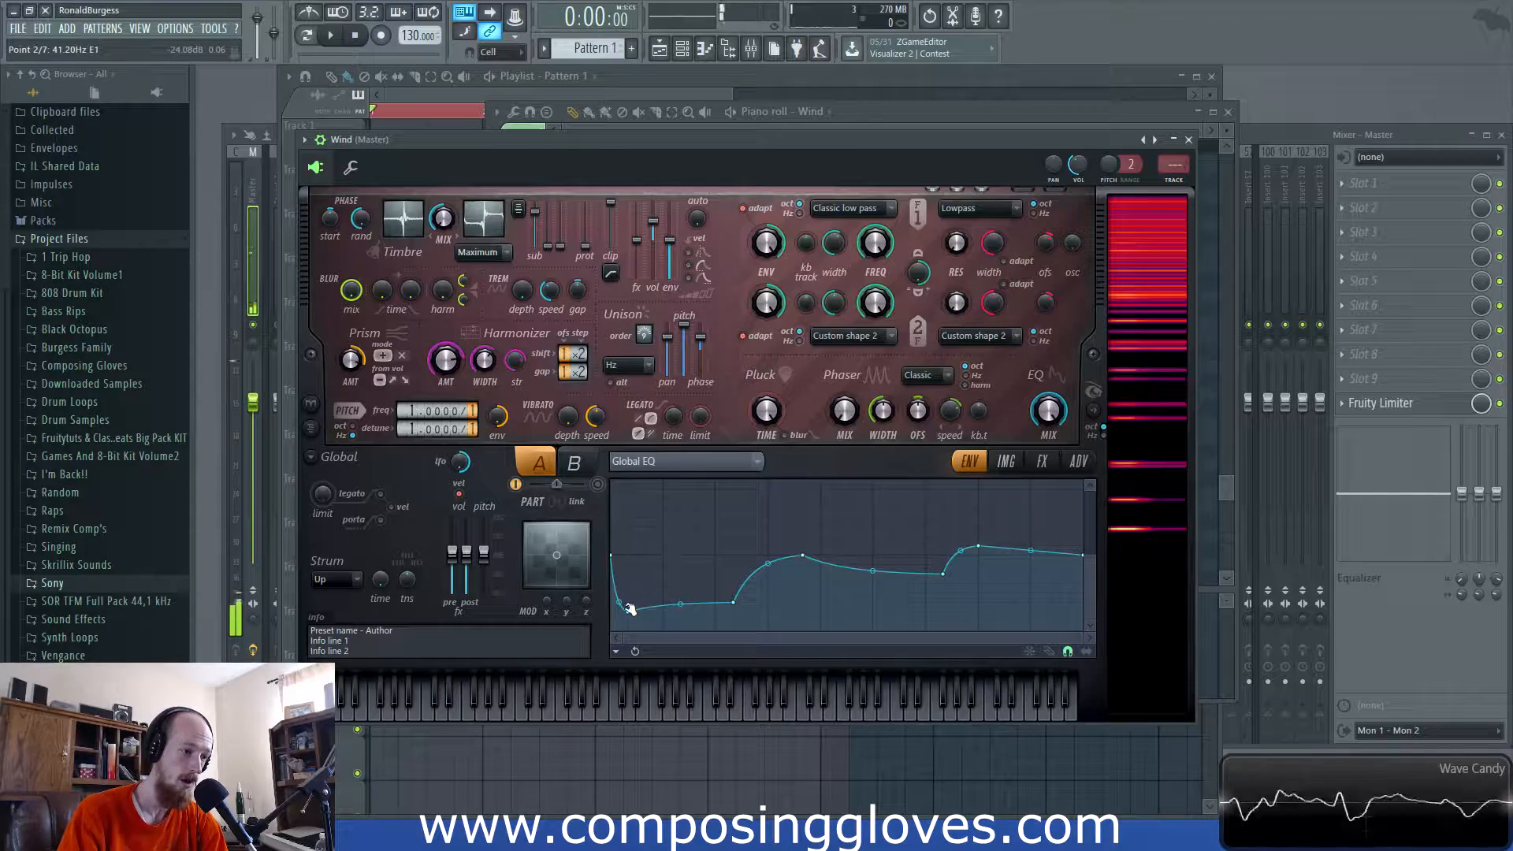
left_click(404, 219)
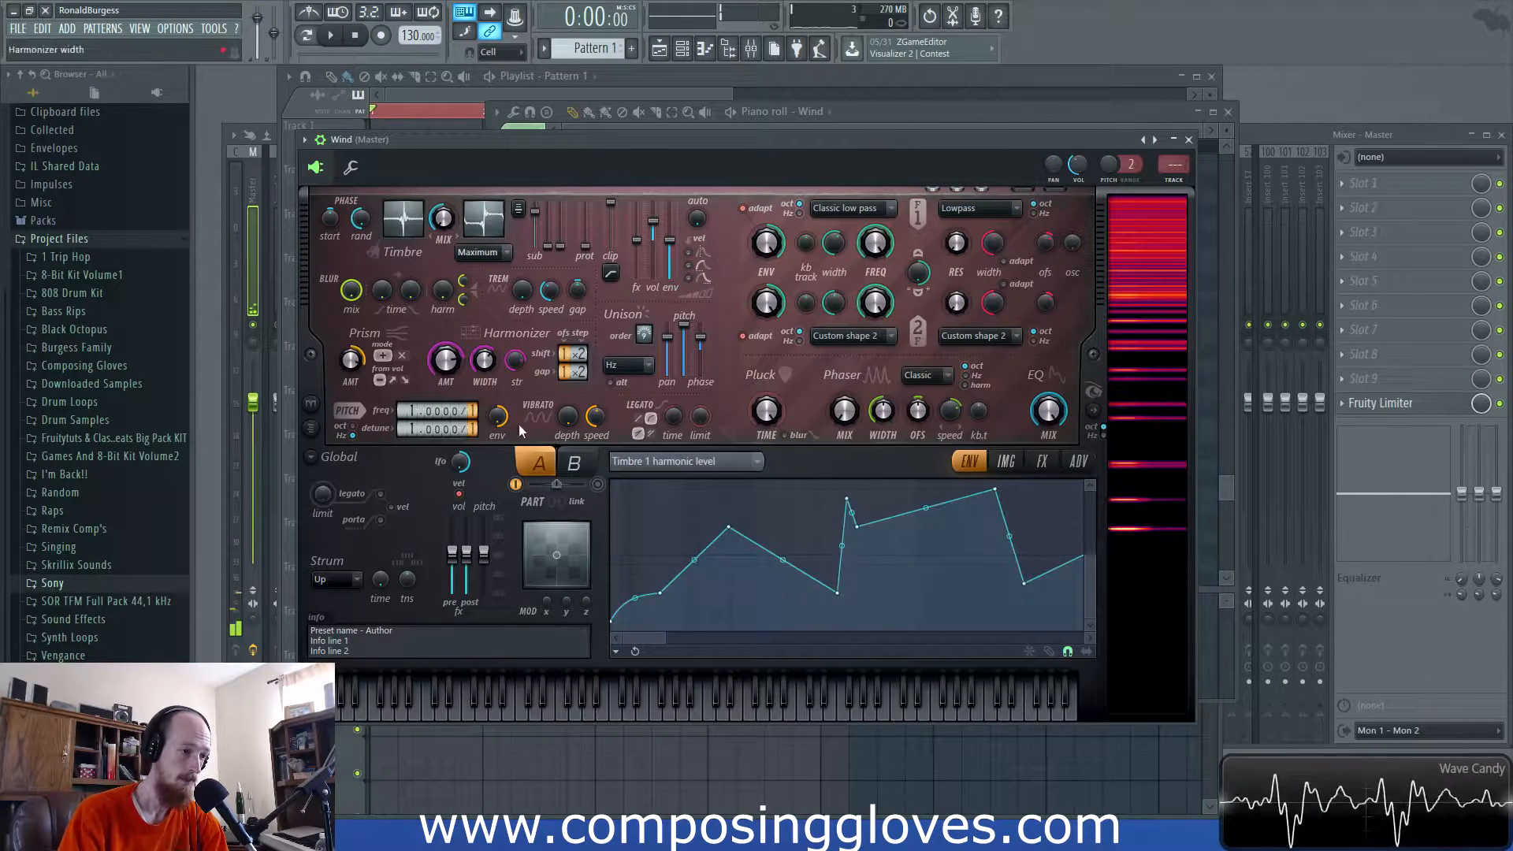
left_click_drag(614, 628, 615, 610)
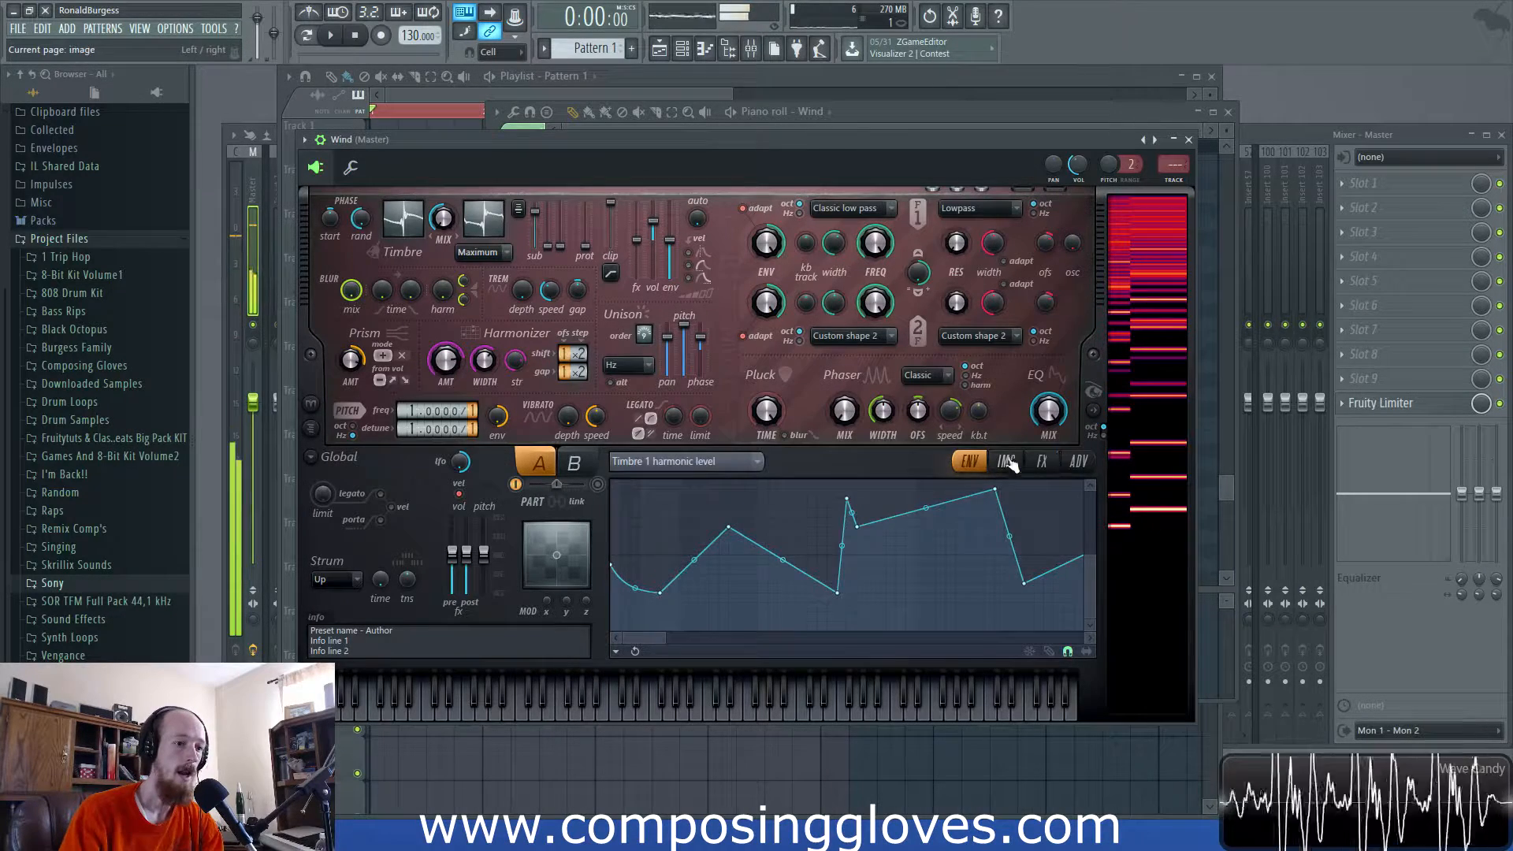
- On the effects page, set unison pitch to 85% and distortion amount to 100%
left_click(1042, 463)
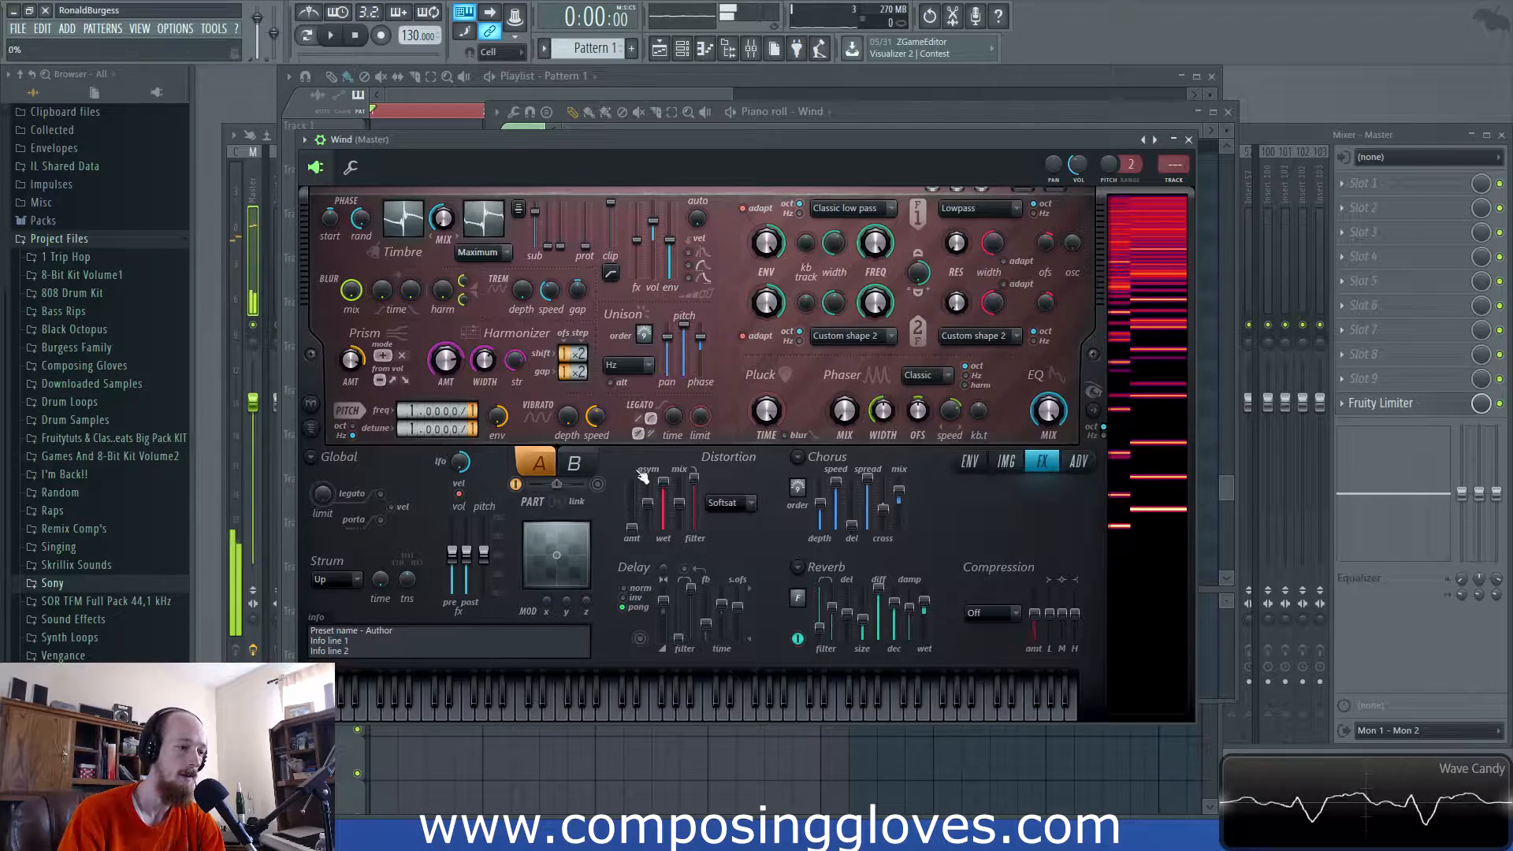
mouse_move(684, 325)
left_mouse_down()
mouse_move(684, 346)
mouse_move(684, 333)
left_mouse_up()
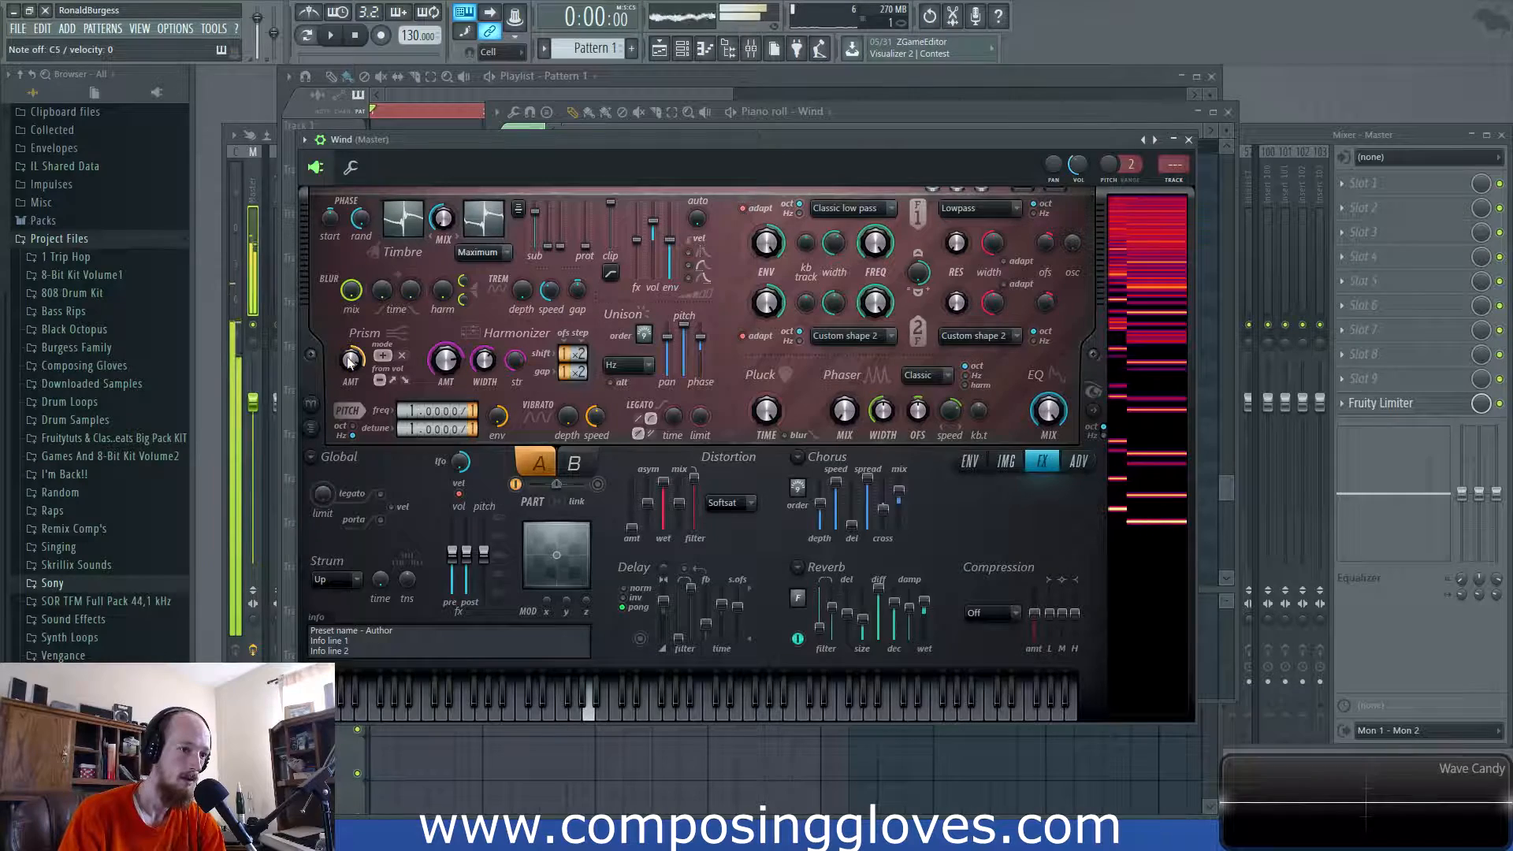
left_click_drag(631, 526, 632, 493)
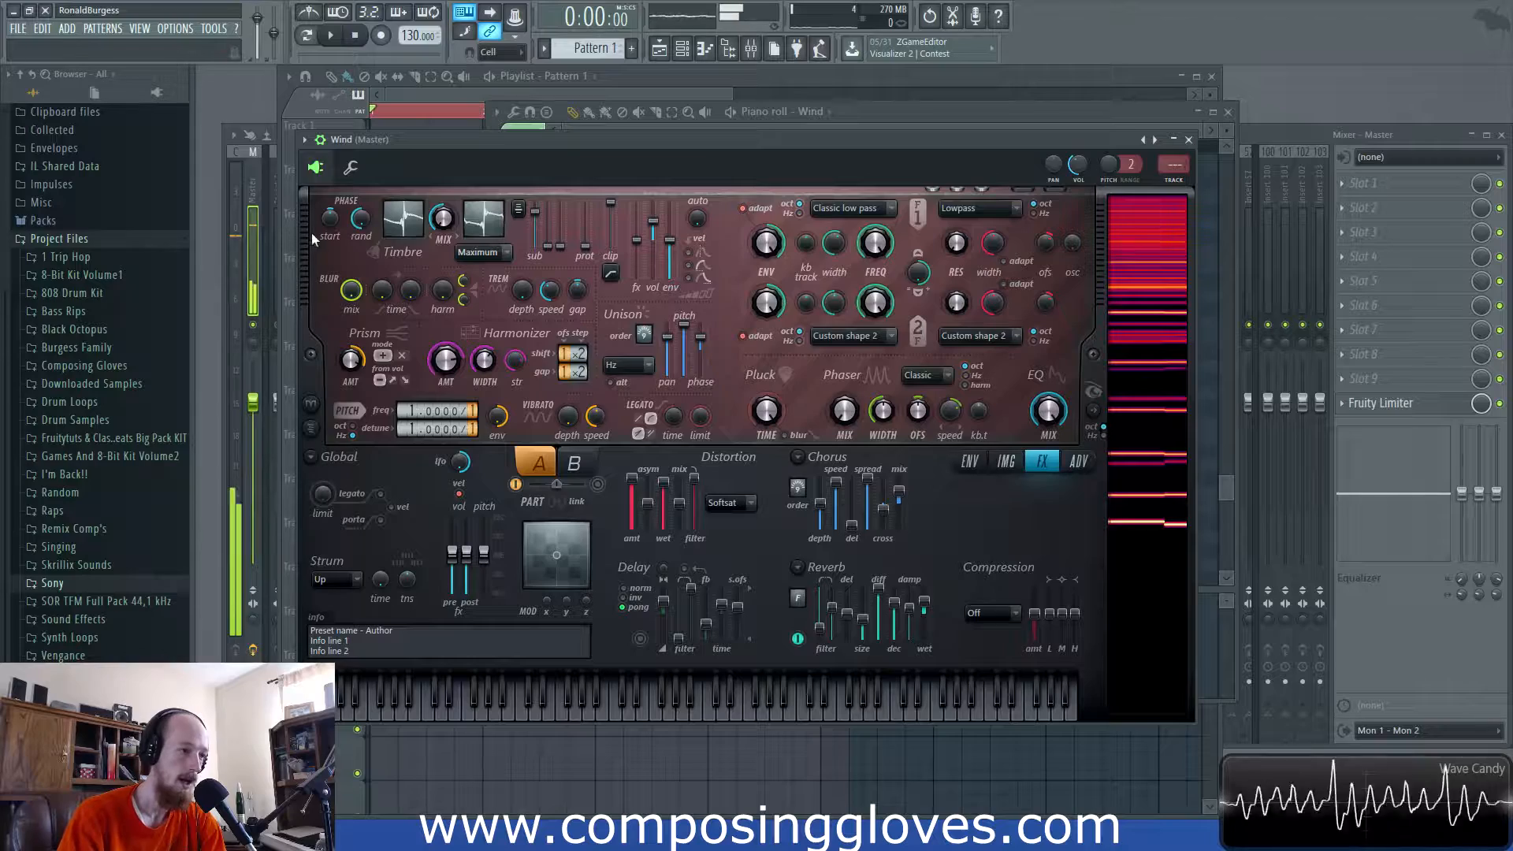
- Reshape the harmonic envelope: first point to bottom, peak lowered, dip moved earlier
left_click(422, 230)
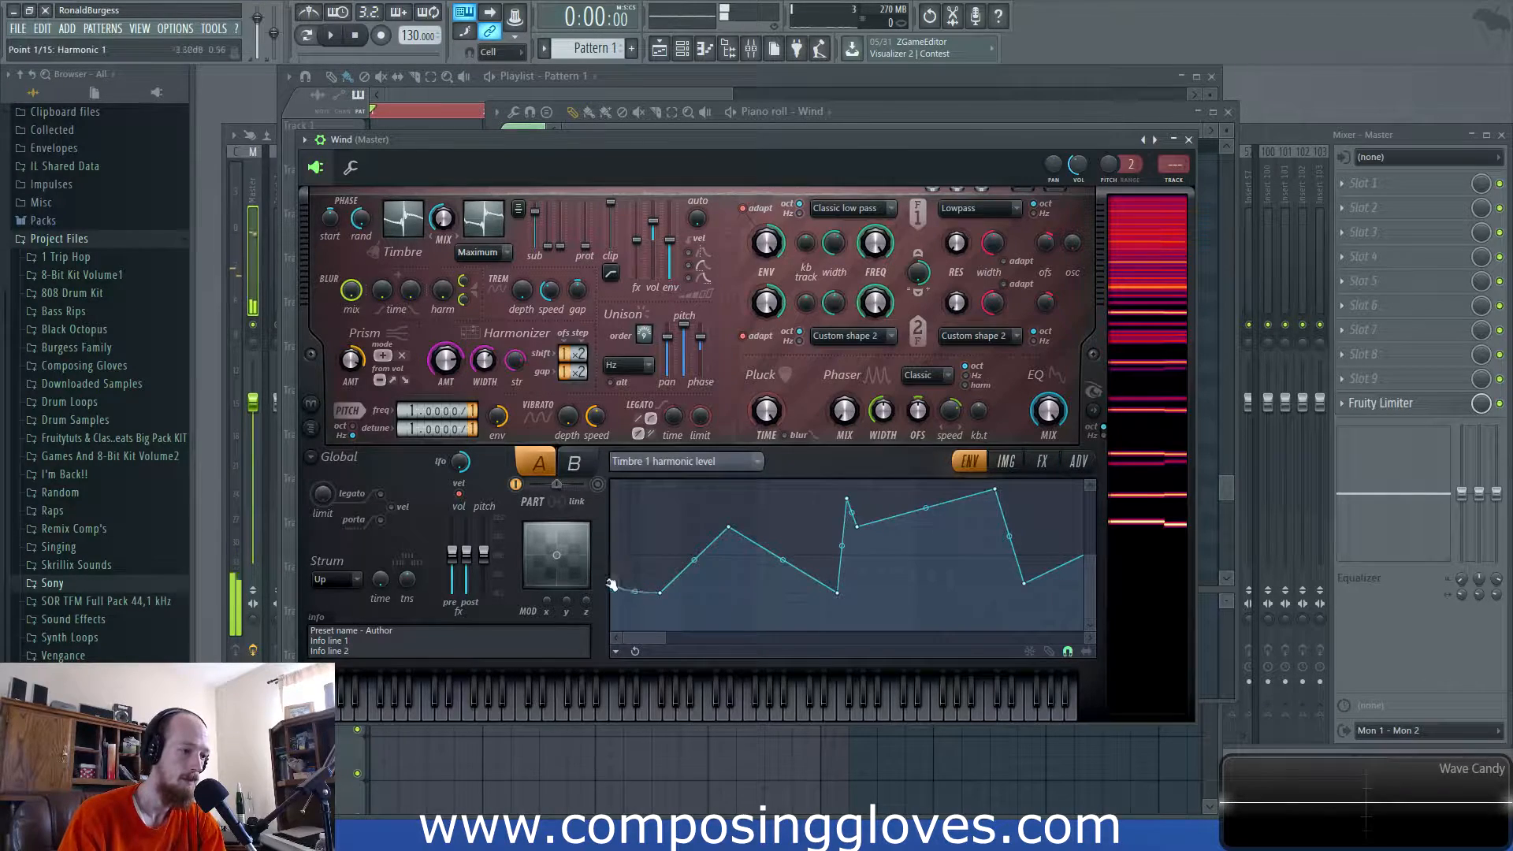
left_click_drag(614, 569, 607, 617)
left_click_drag(995, 491, 1004, 564)
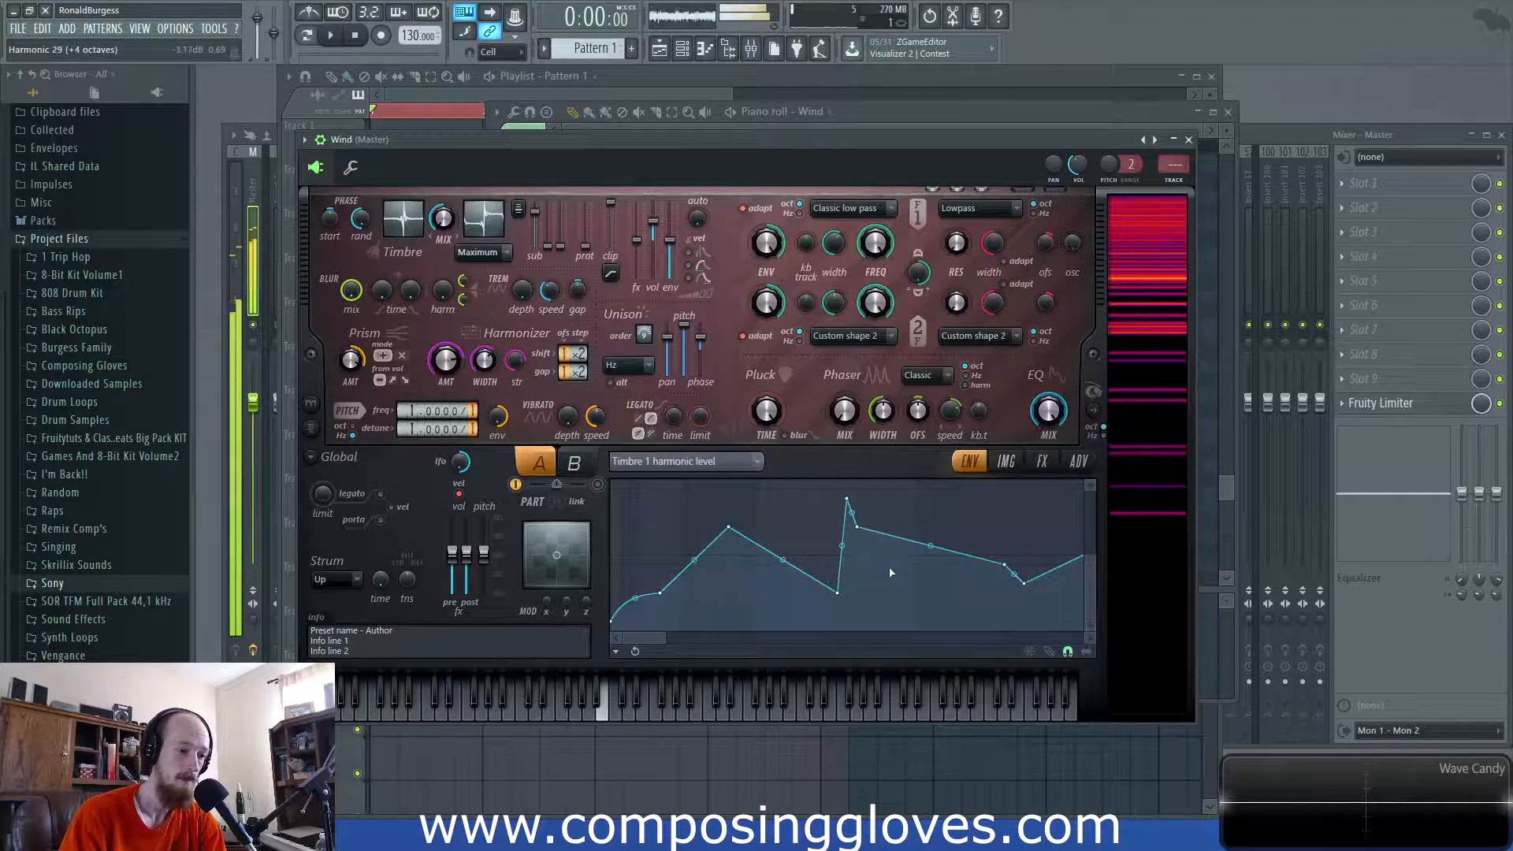
left_click_drag(840, 592, 807, 593)
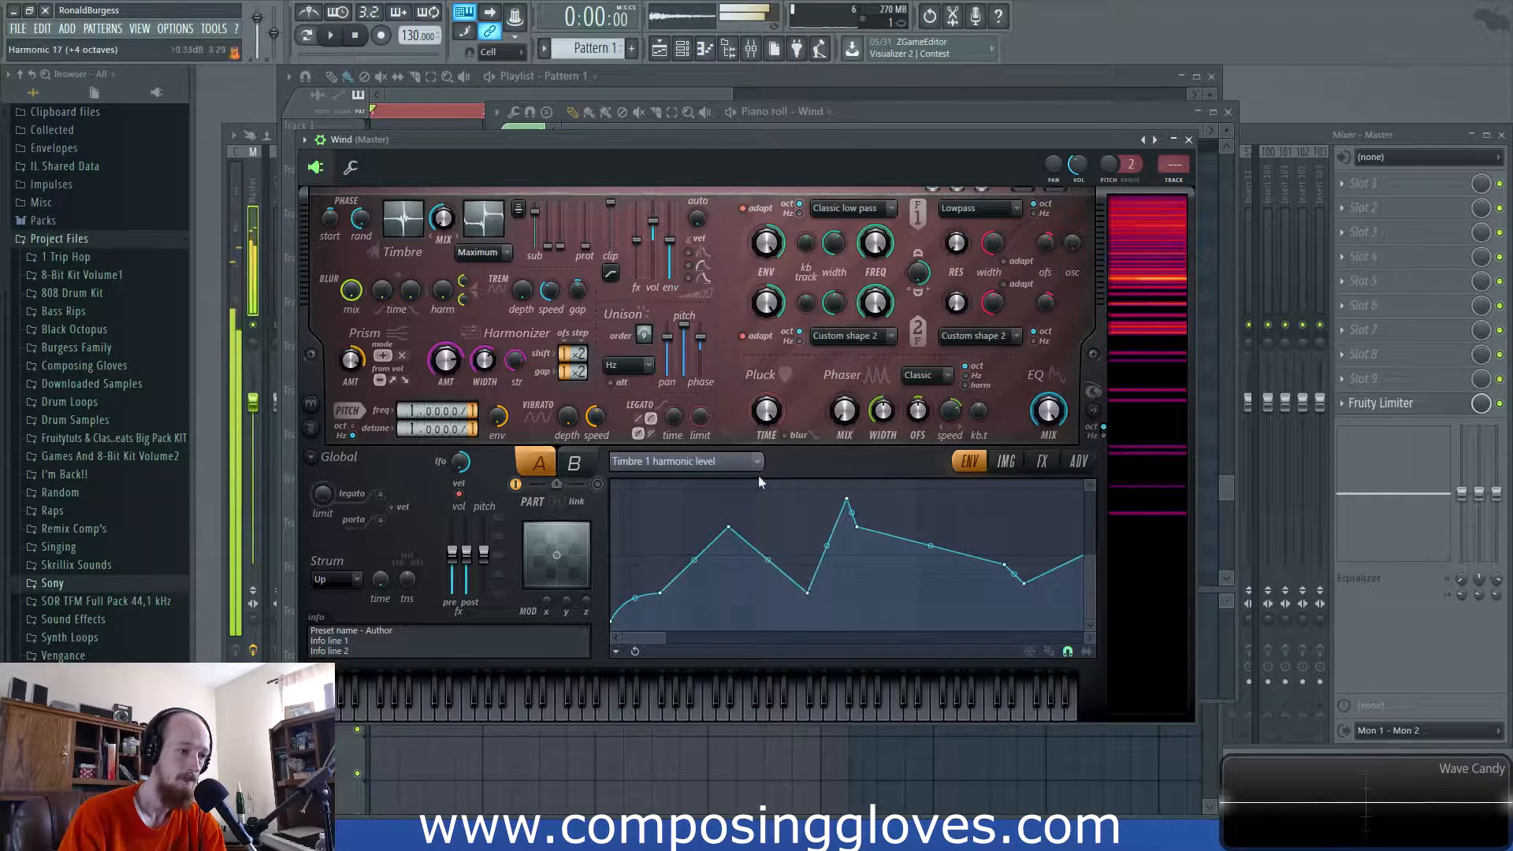
- Draw a long C2 note across bars 1 to 5 in the Wind piano roll
left_click(794, 111)
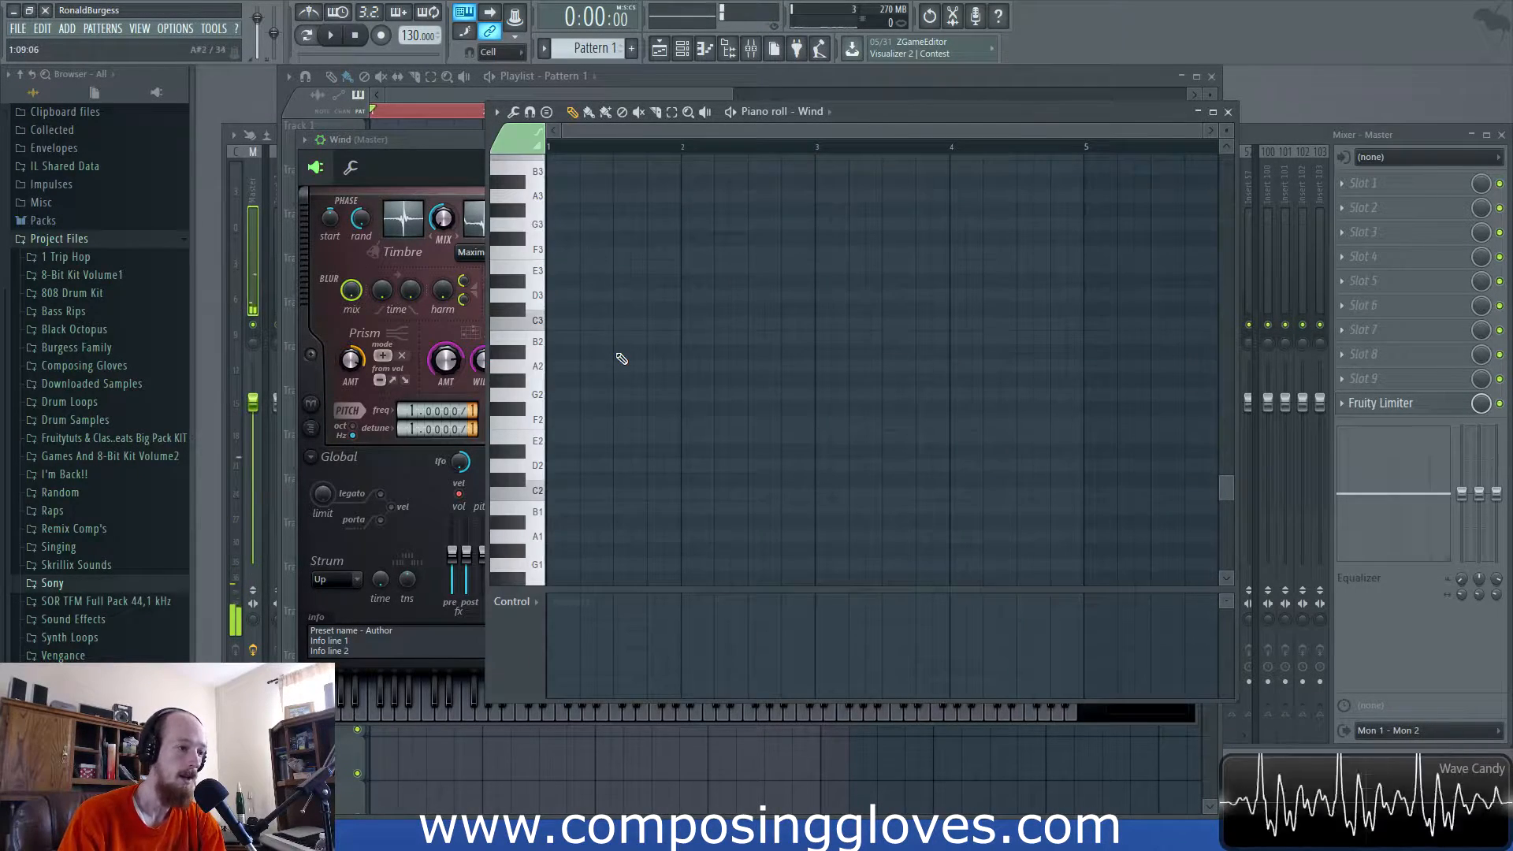
left_click(580, 493)
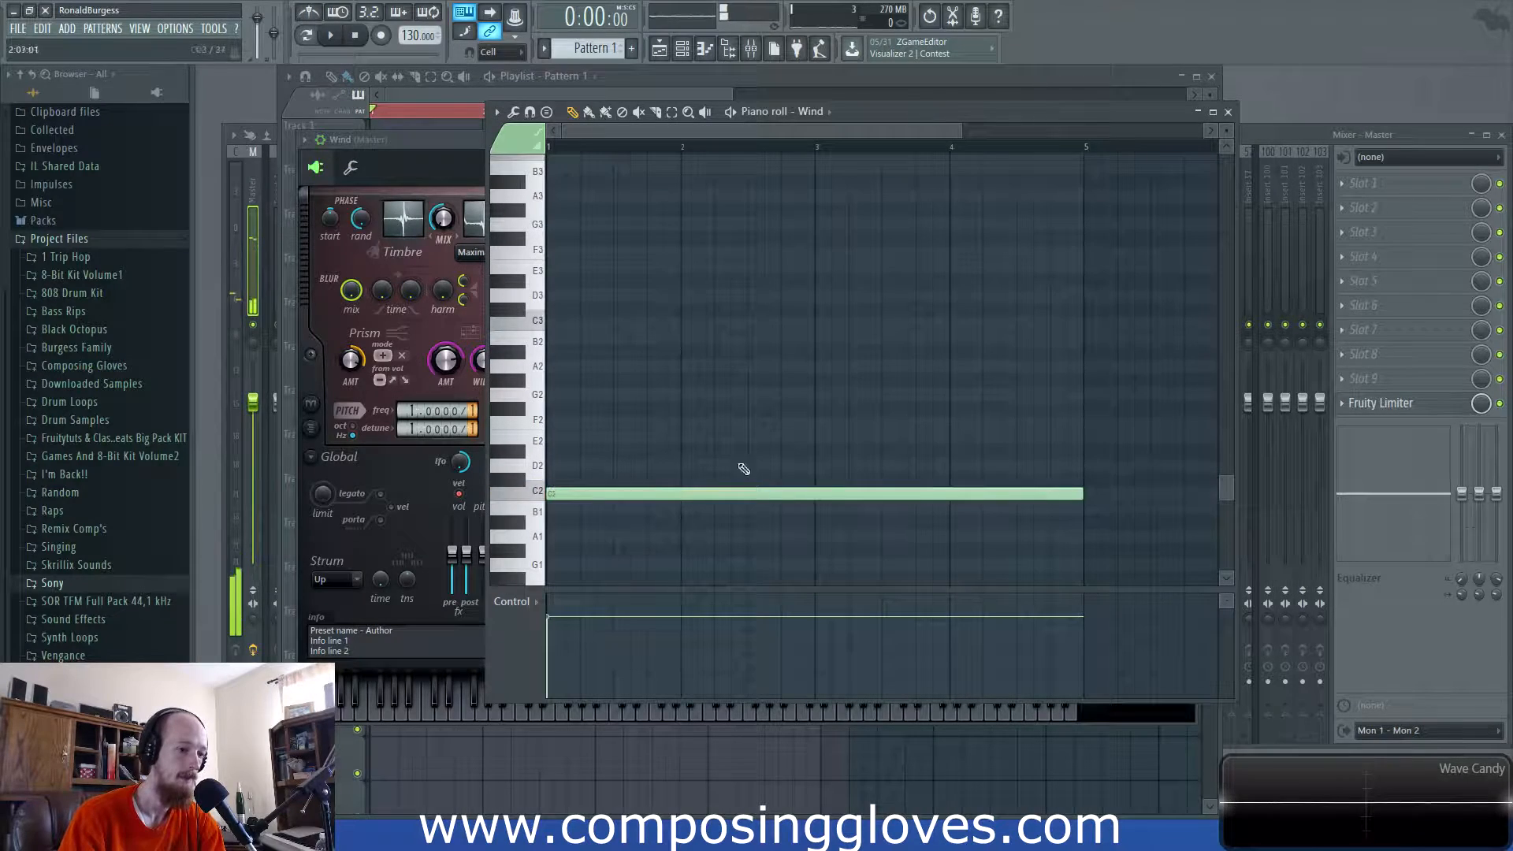
left_click(450, 116)
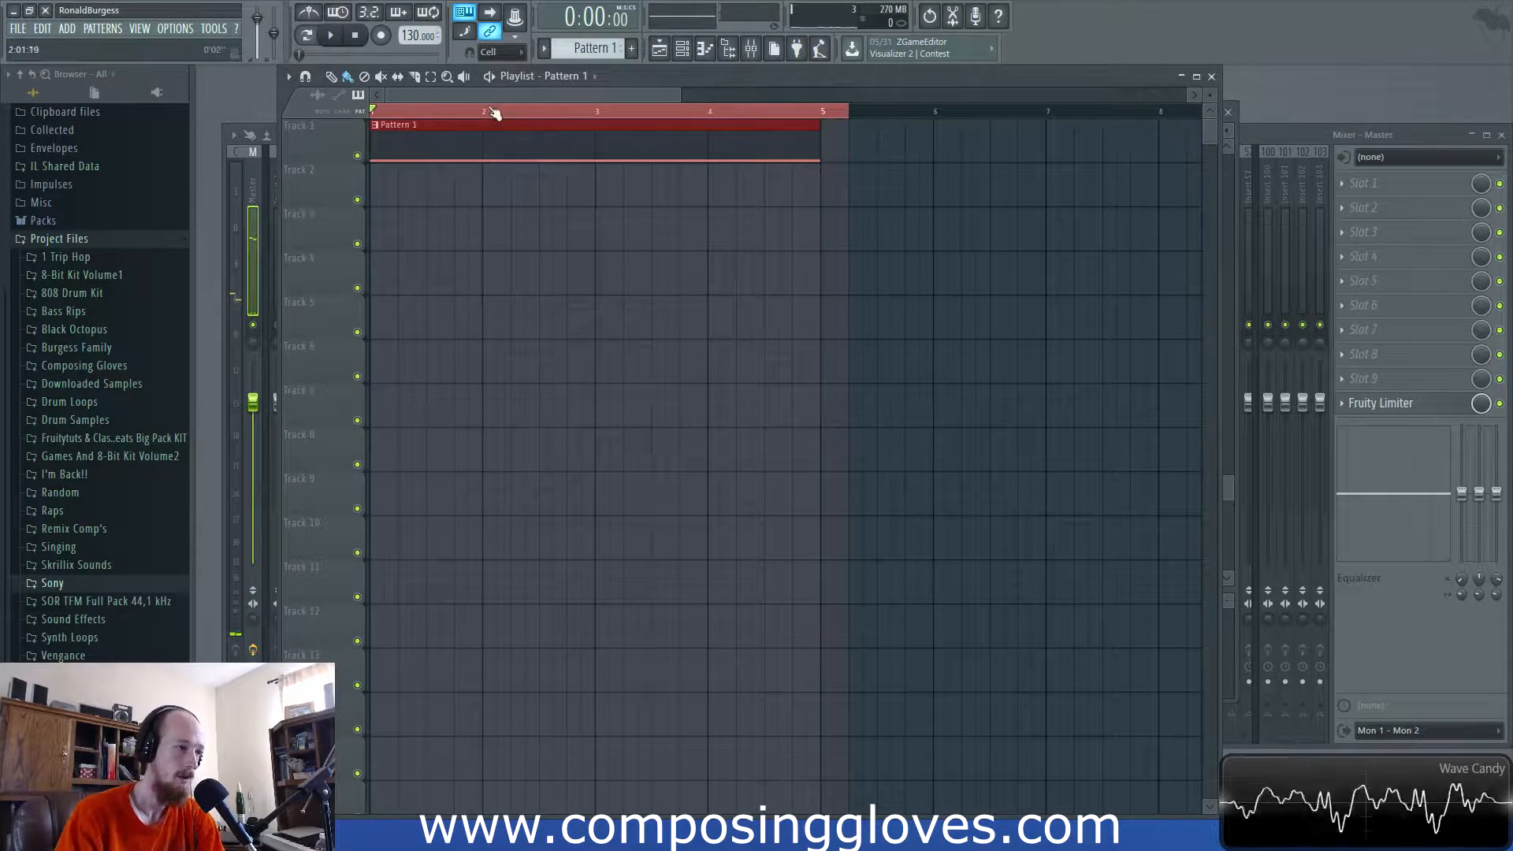
- Check both Wind channels in the channel rack and open the bottom one's piano roll
key("F6")
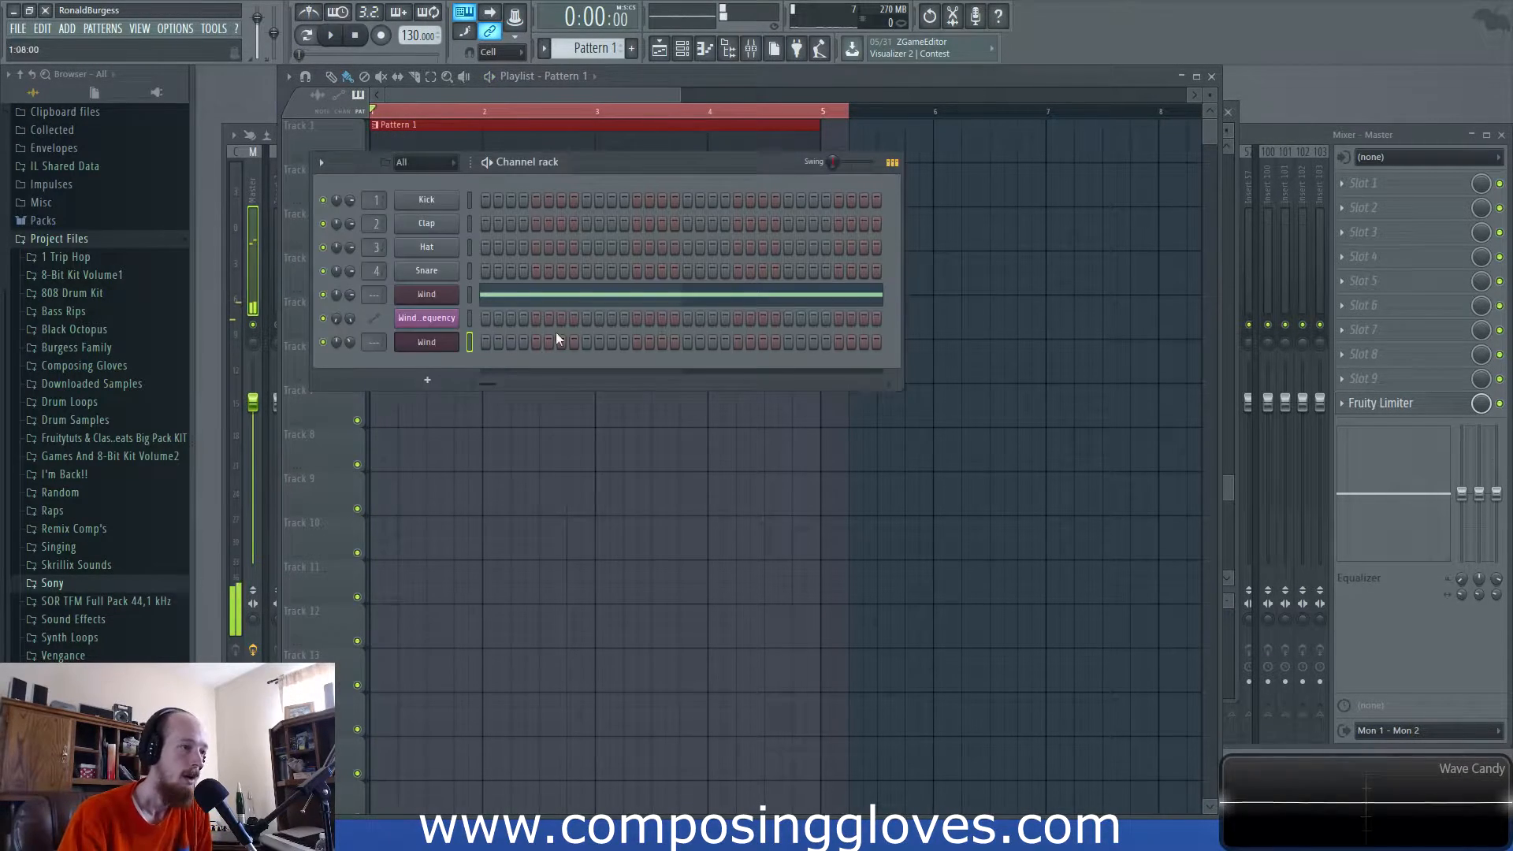
left_click(449, 298)
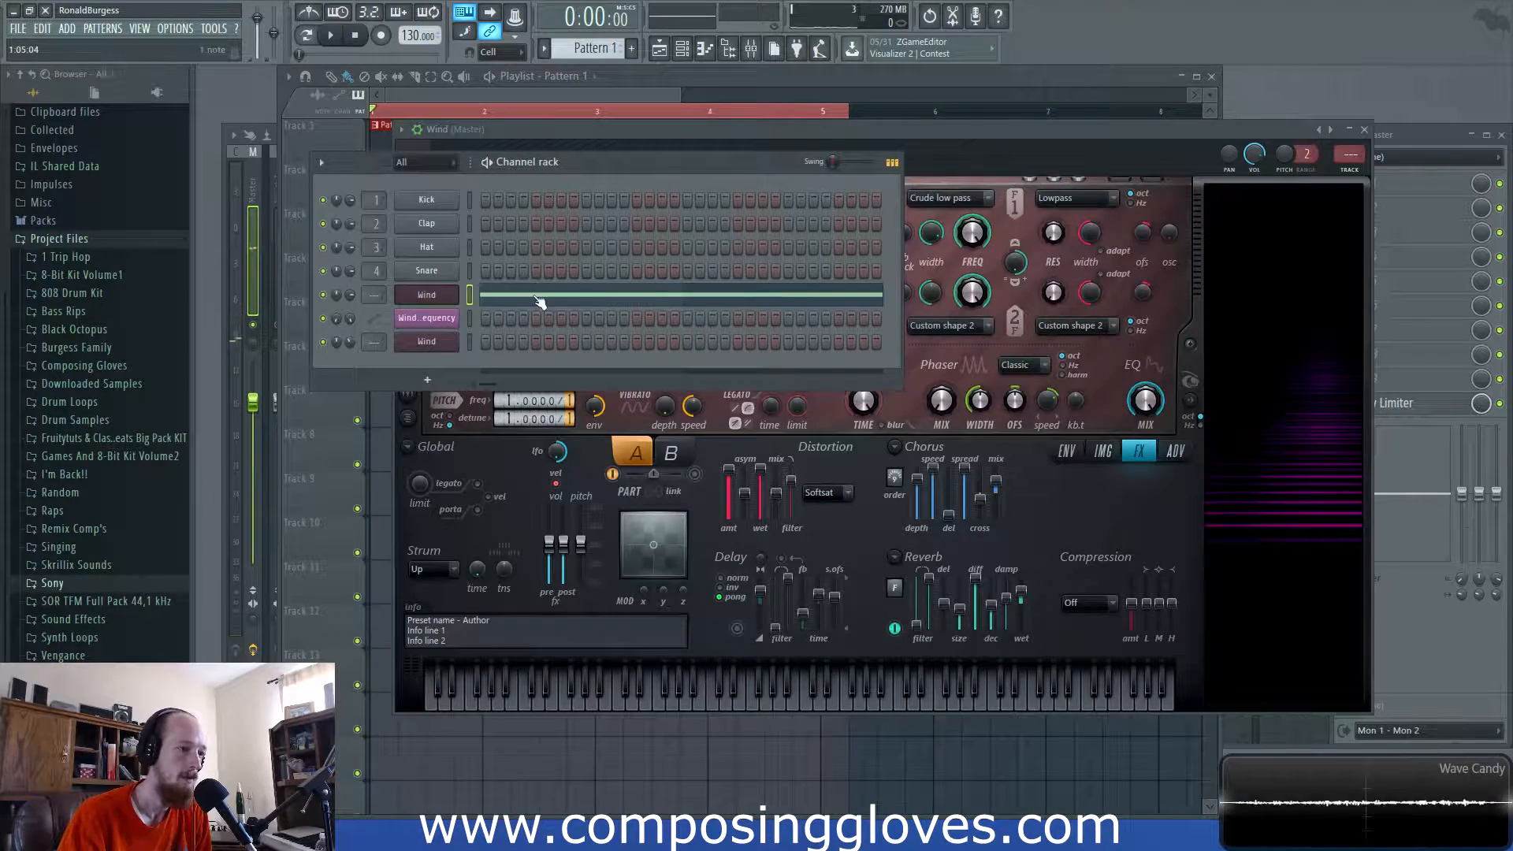
left_click(539, 302)
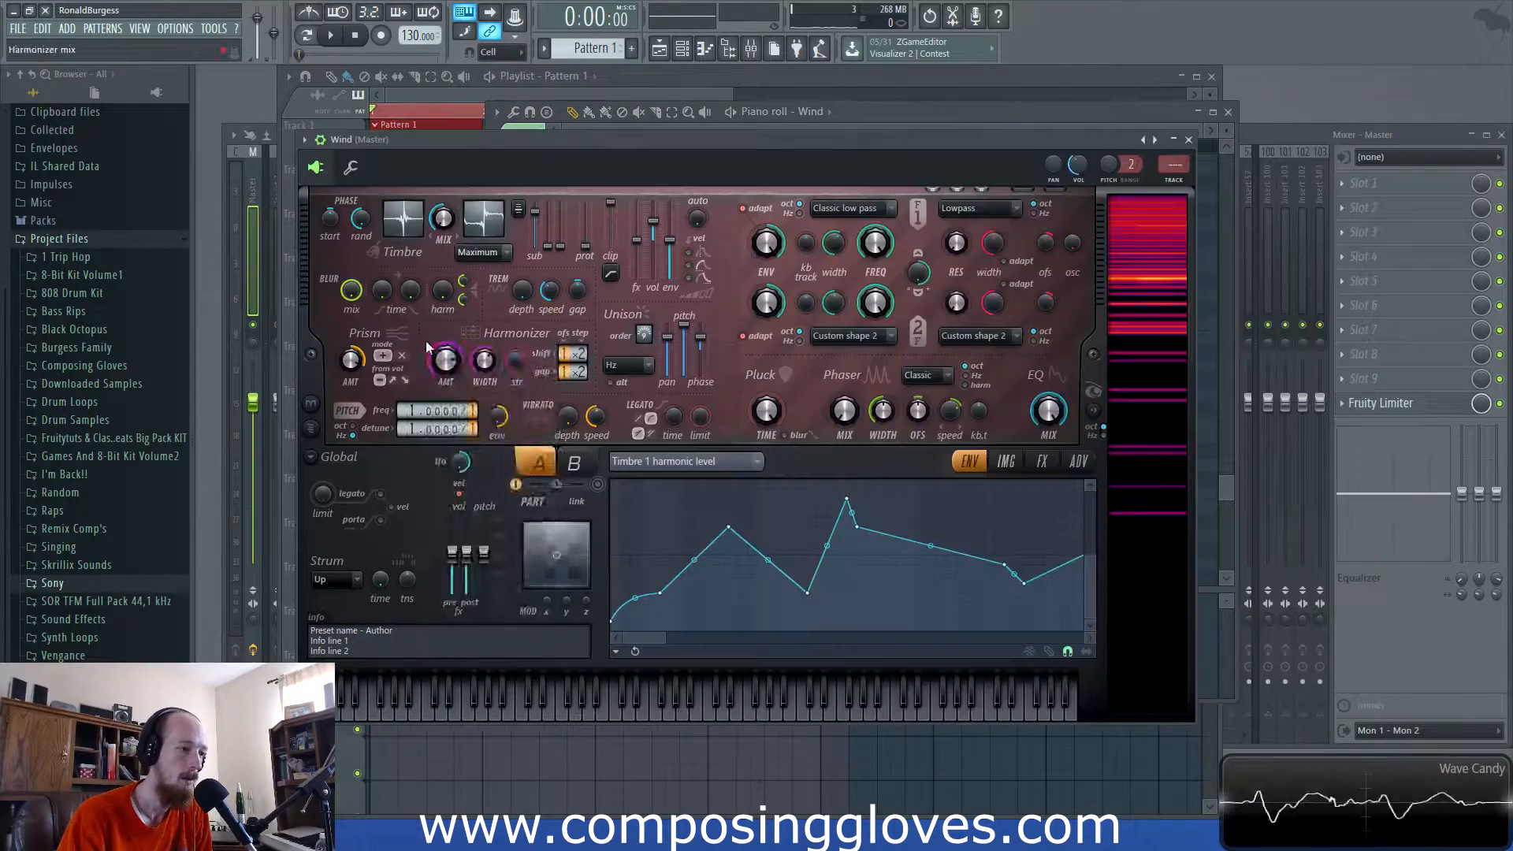
right_click(427, 347)
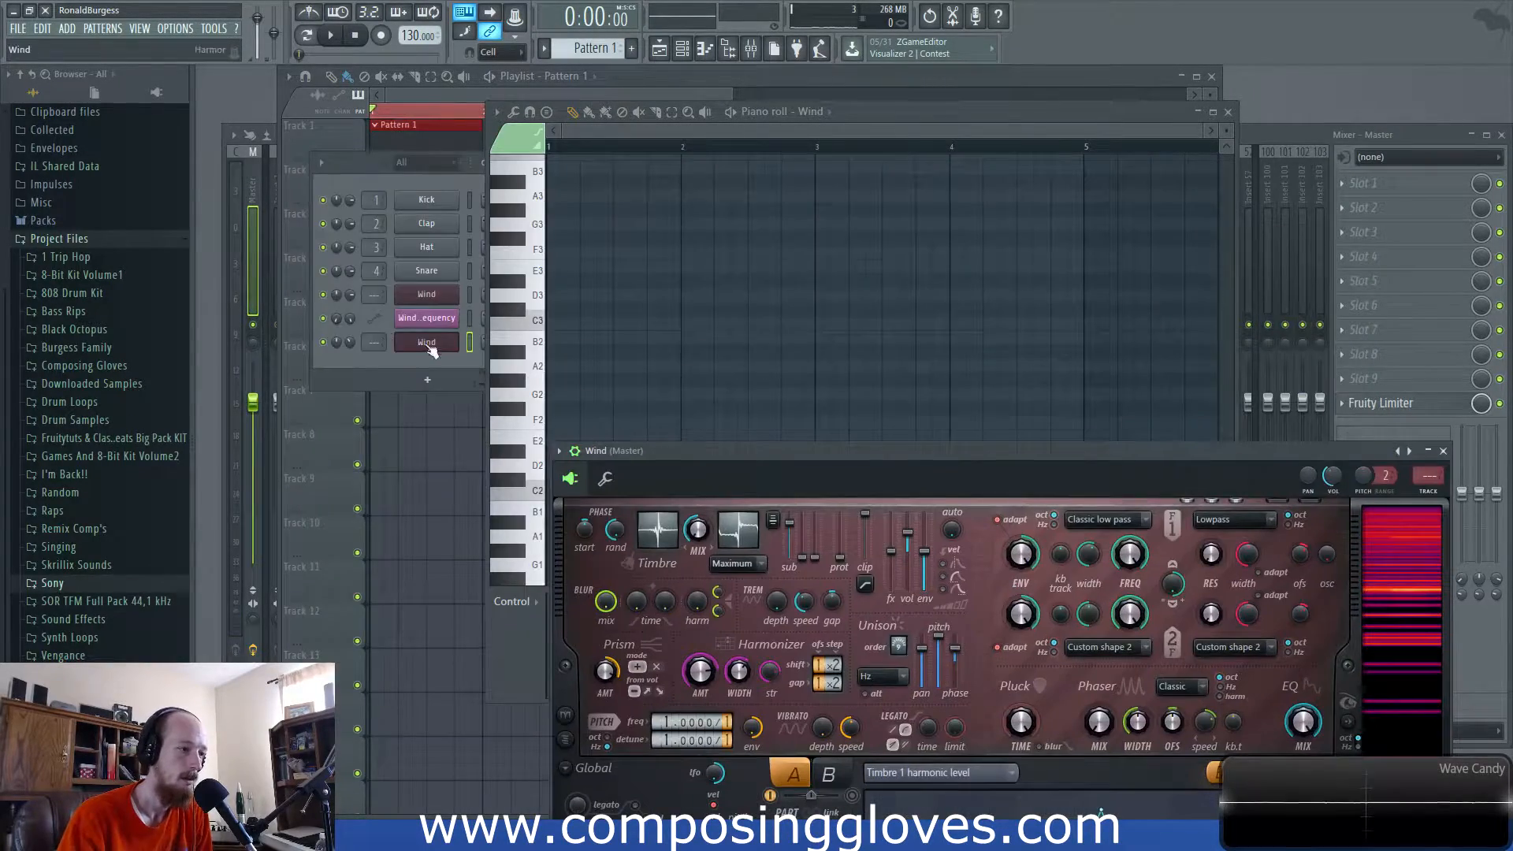
right_click(453, 342)
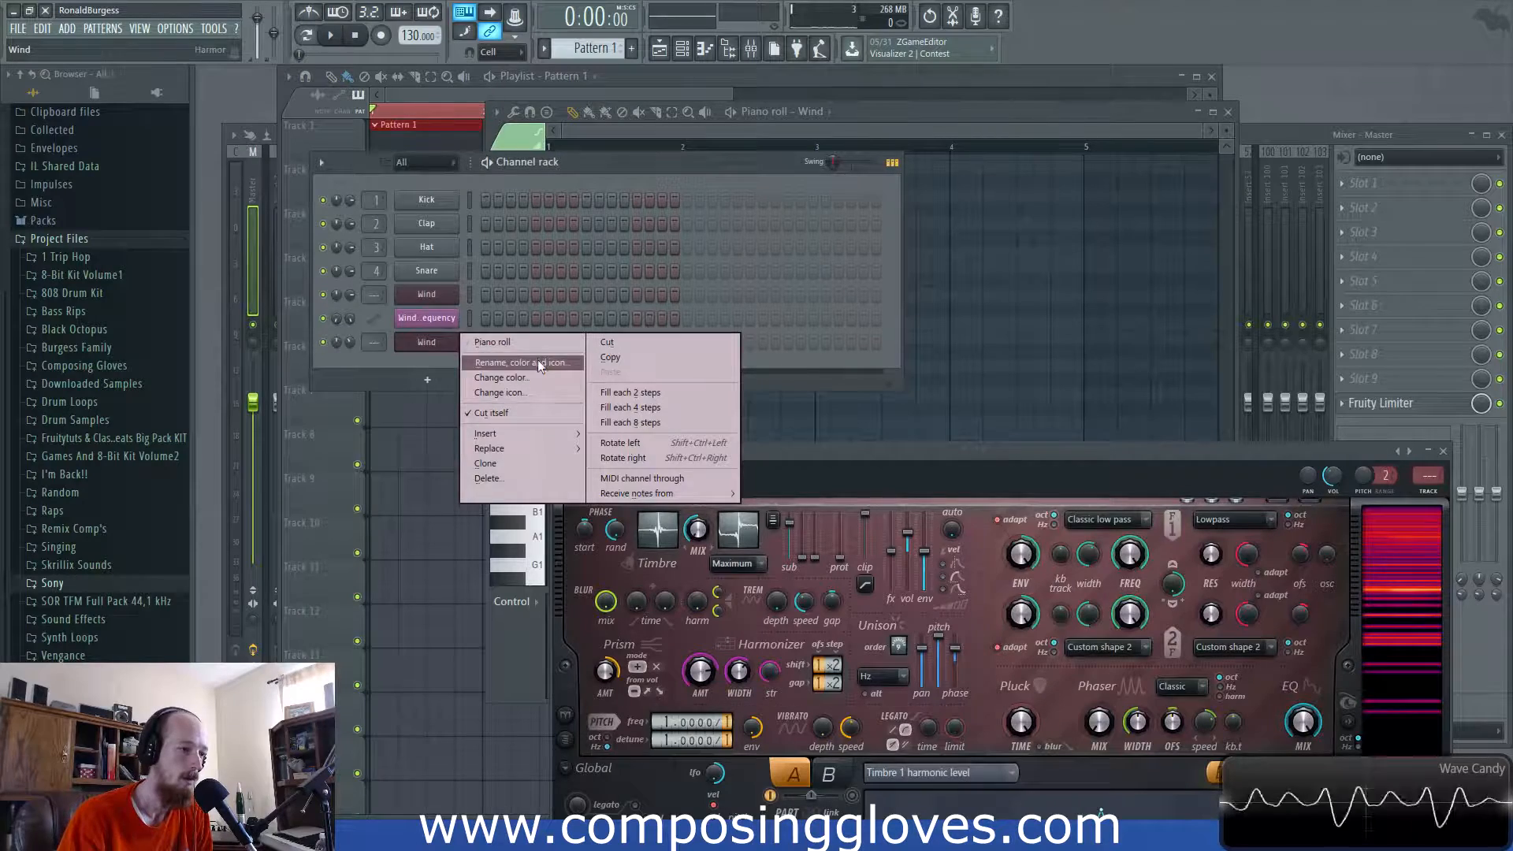
left_click(527, 340)
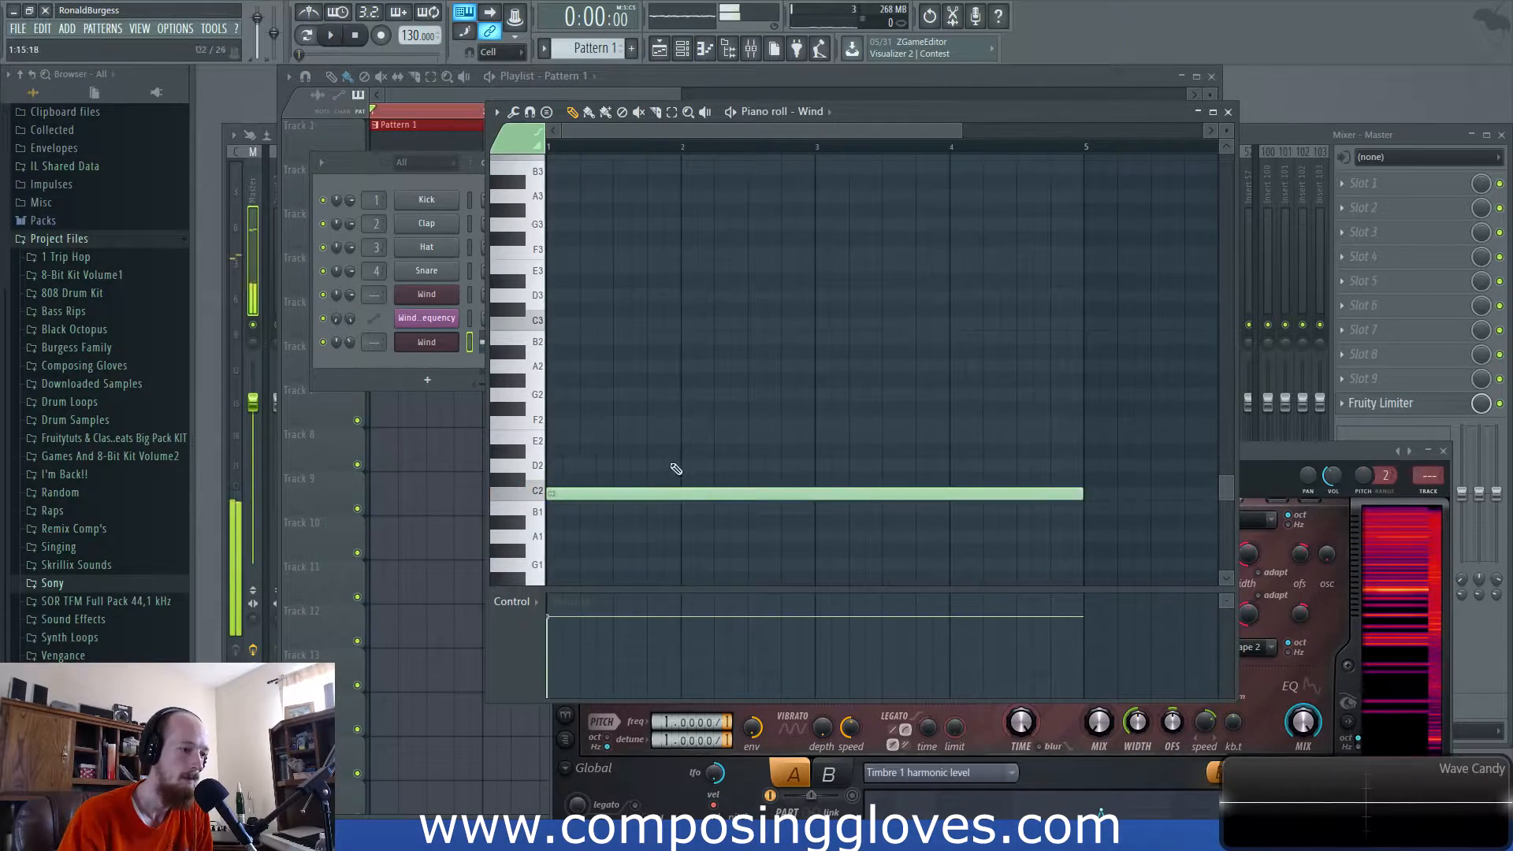
scroll(662, 496, "down", 2)
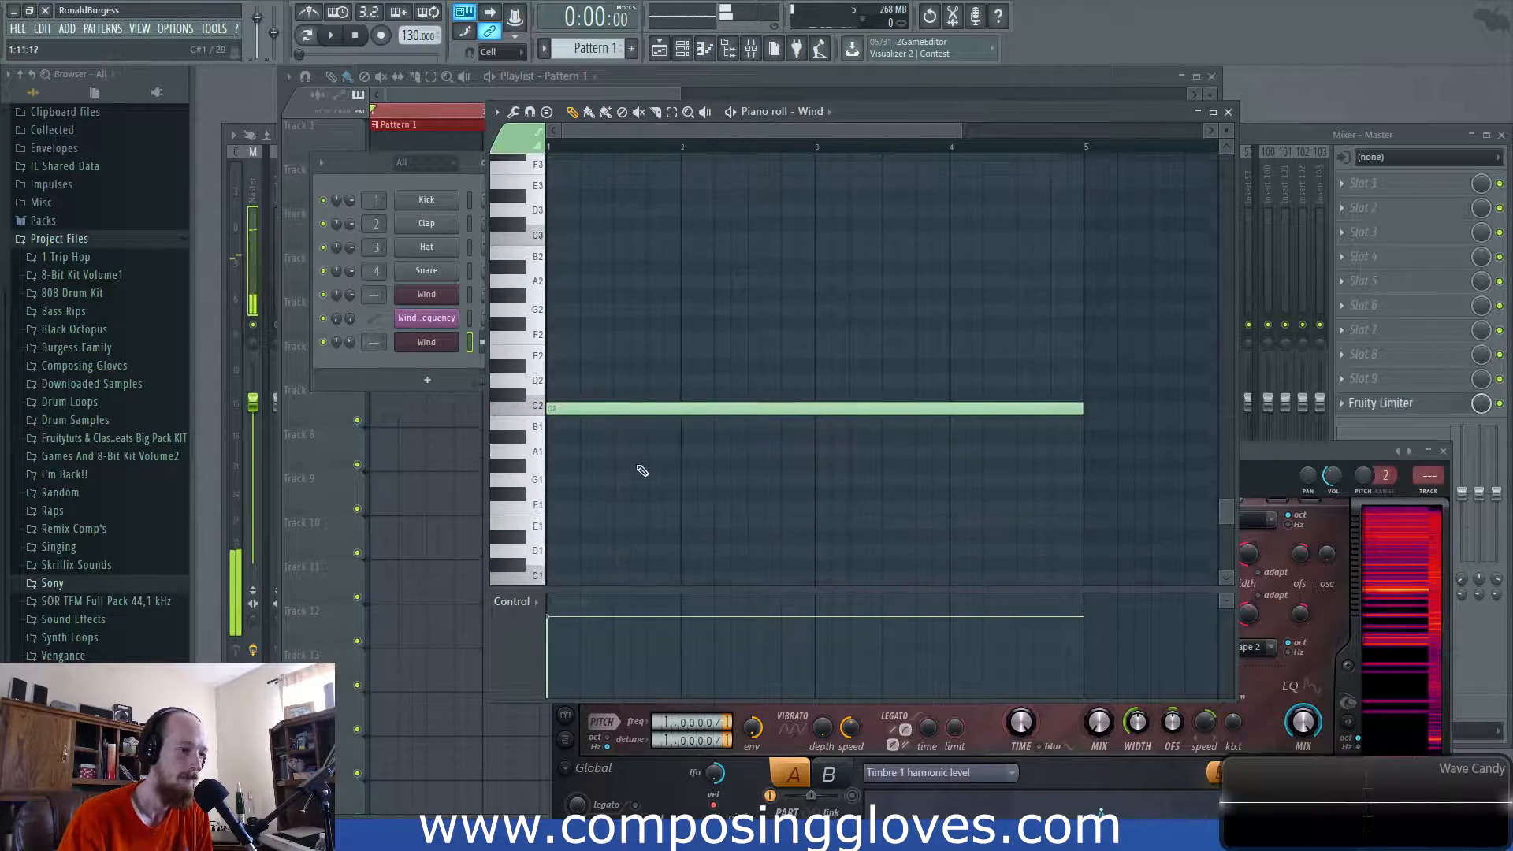
- Play the pattern briefly, then reopen Wind's Harmor and move its window up-left
left_click(451, 91)
key("space")
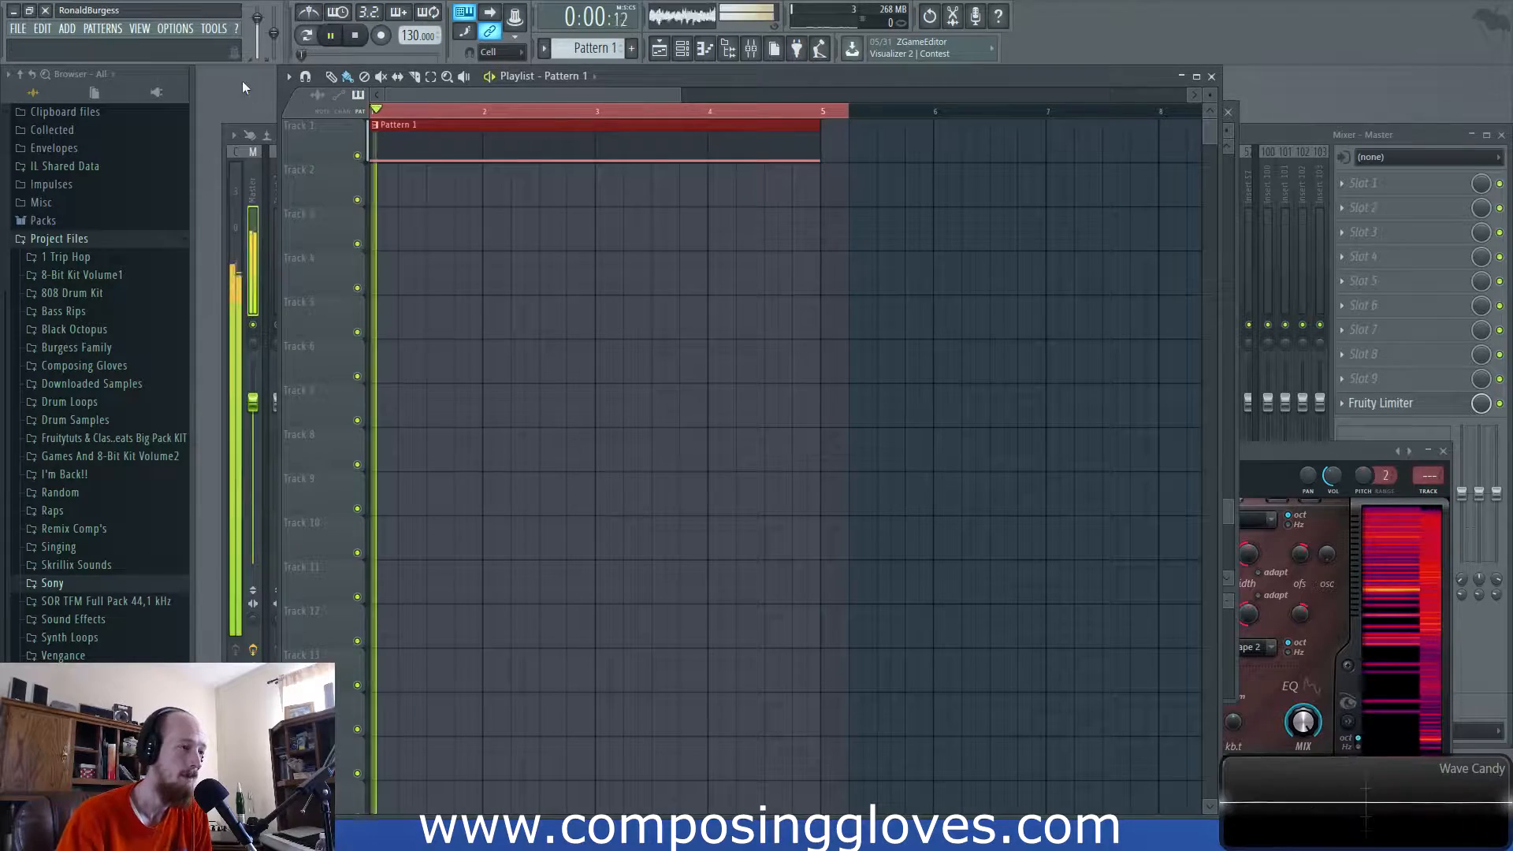
key("space")
key("F6")
left_click(447, 344)
left_click_drag(916, 450, 697, 174)
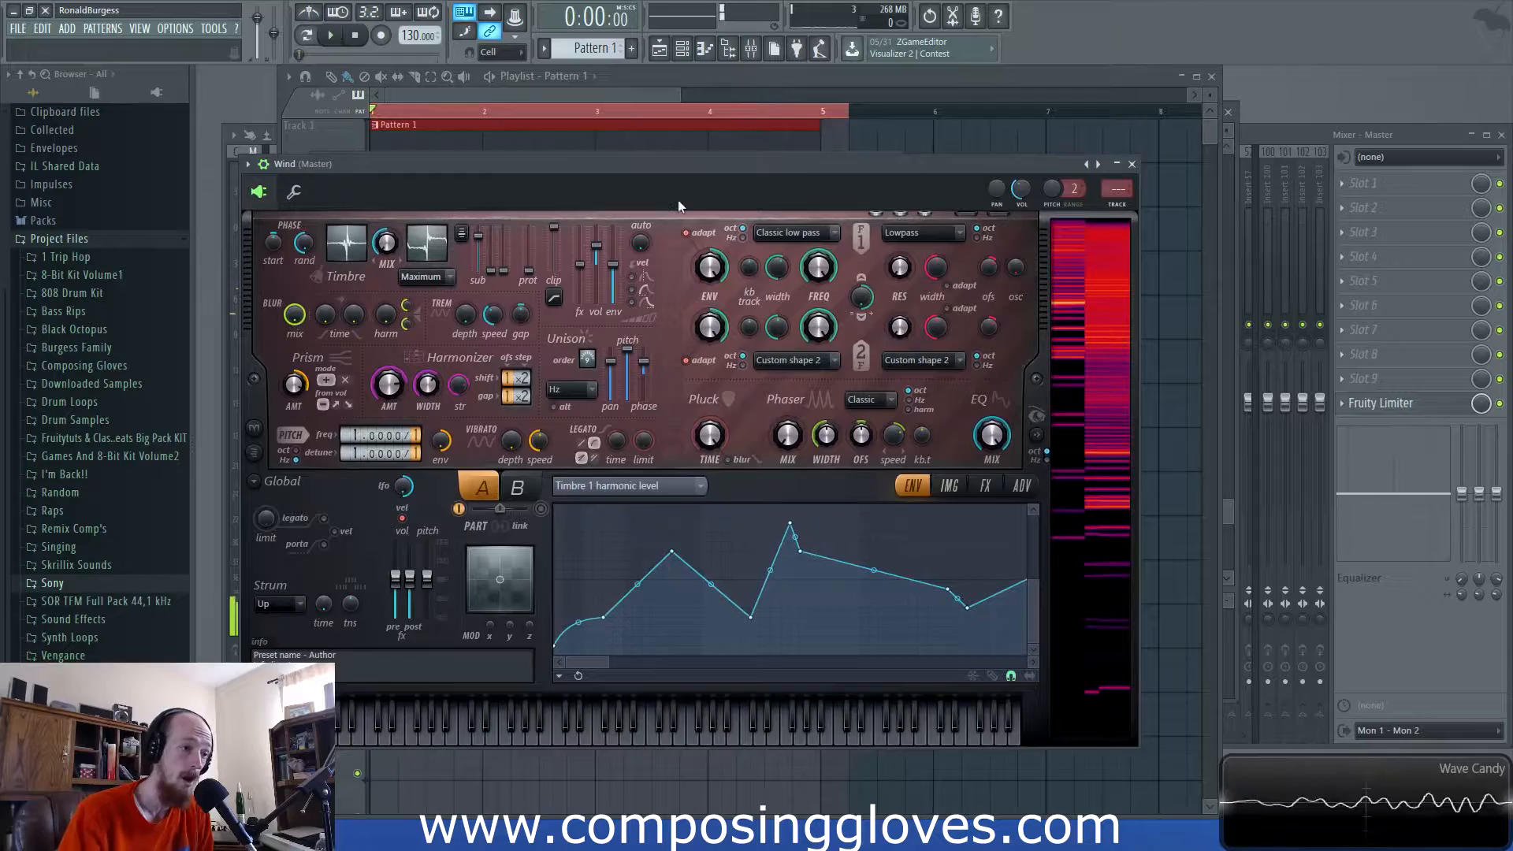
- Make filter 1 a Classic band pass with 30% width and a 7% parallel filter mix
left_click(804, 233)
left_click(809, 237)
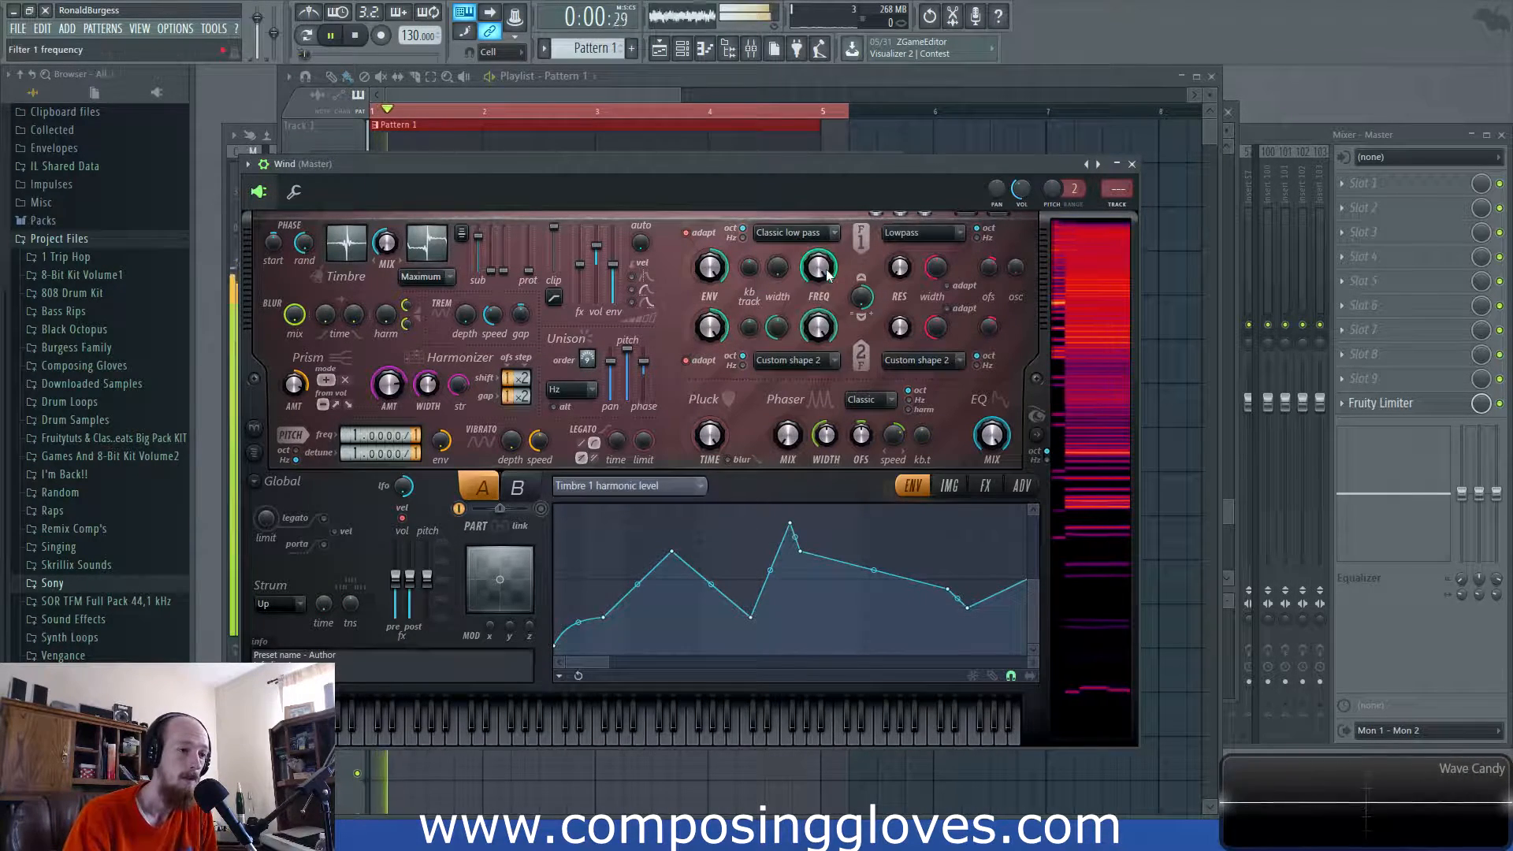
key("space")
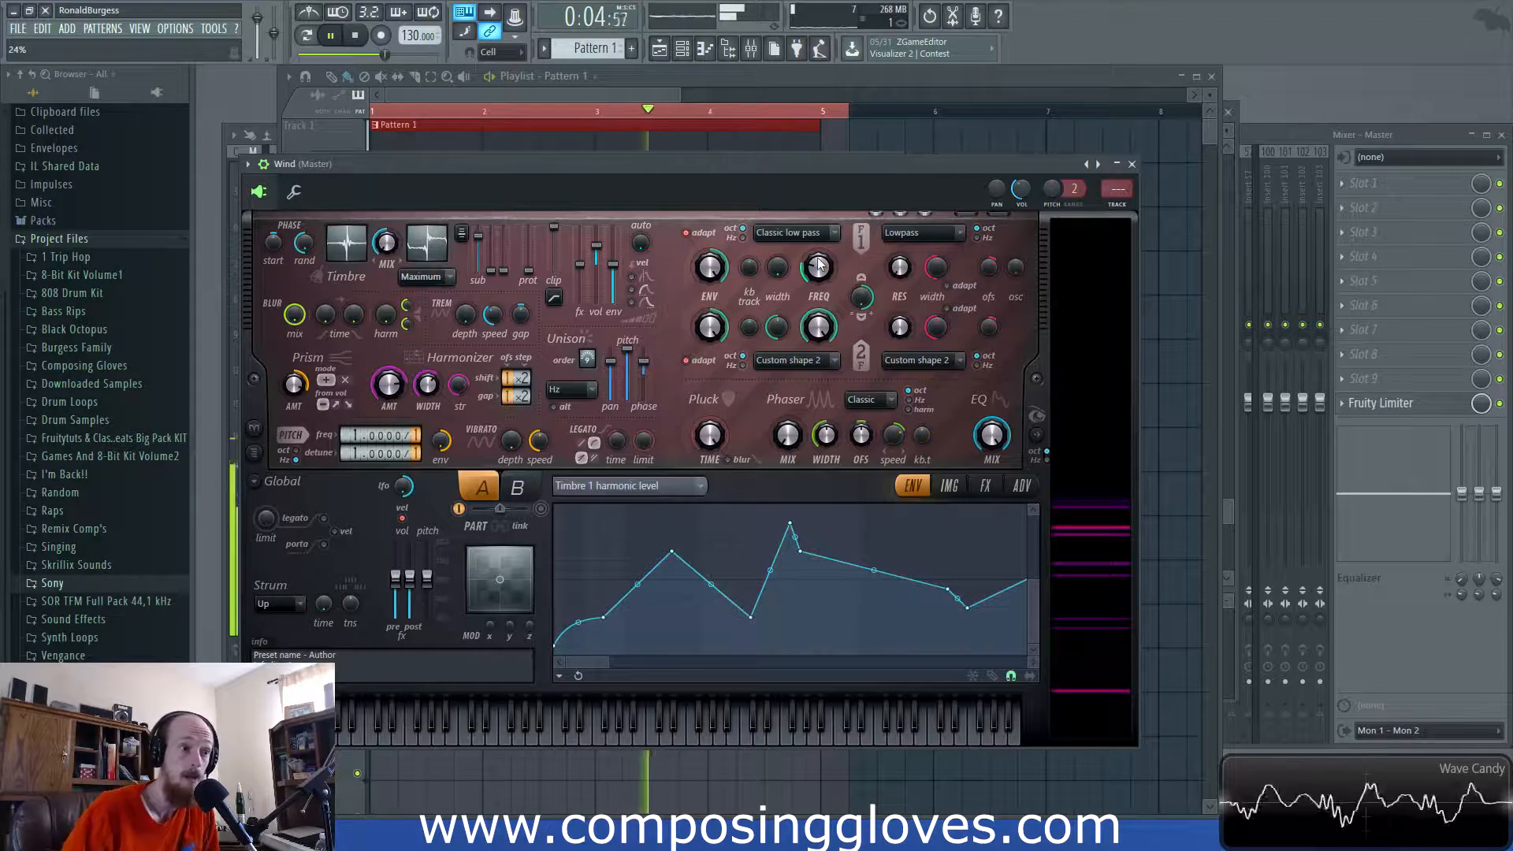
left_click(805, 229)
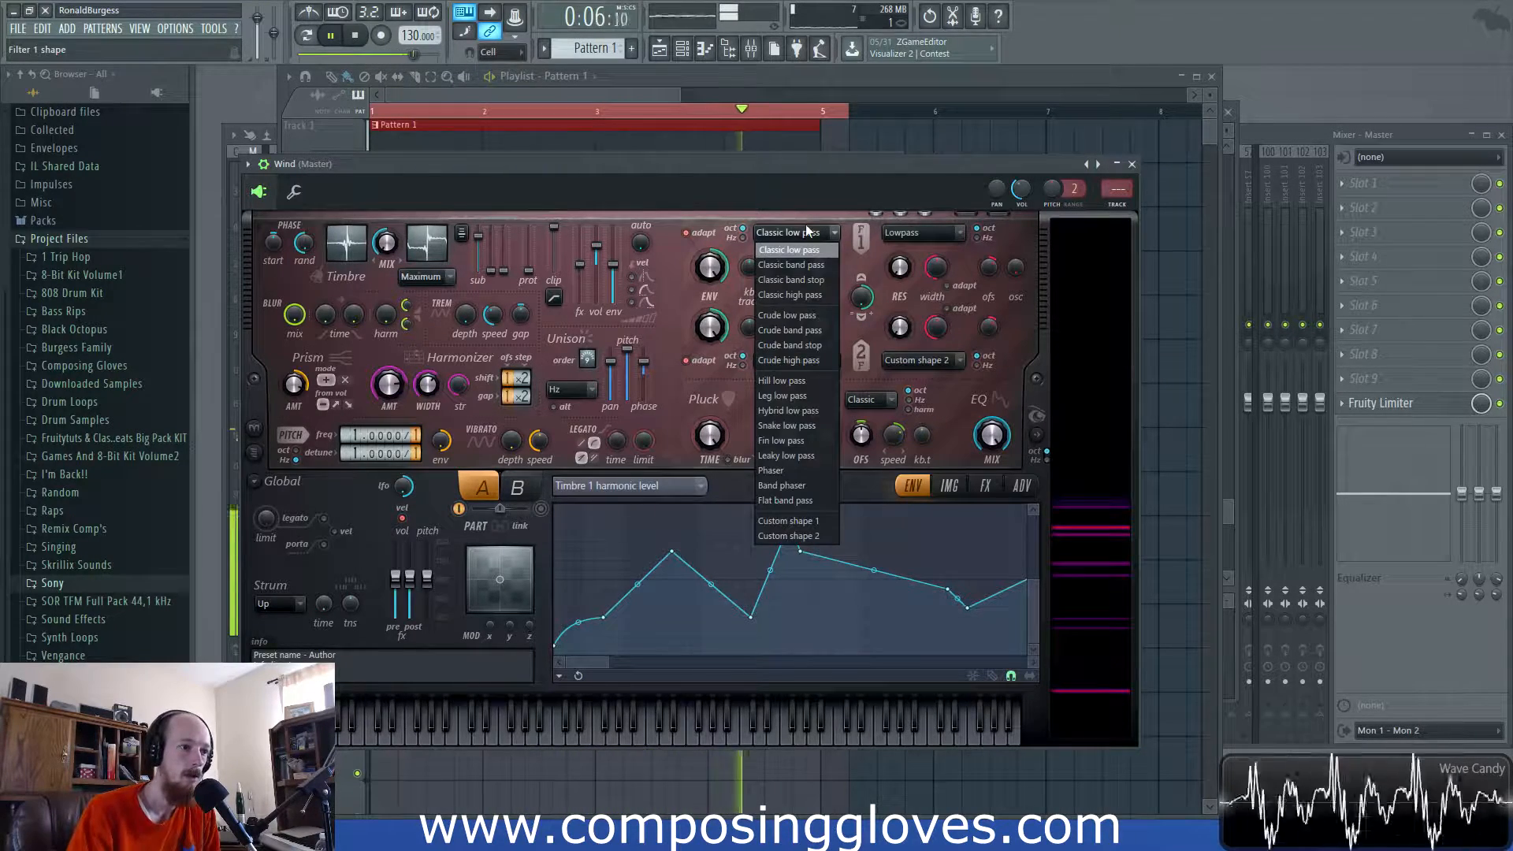
left_click(813, 265)
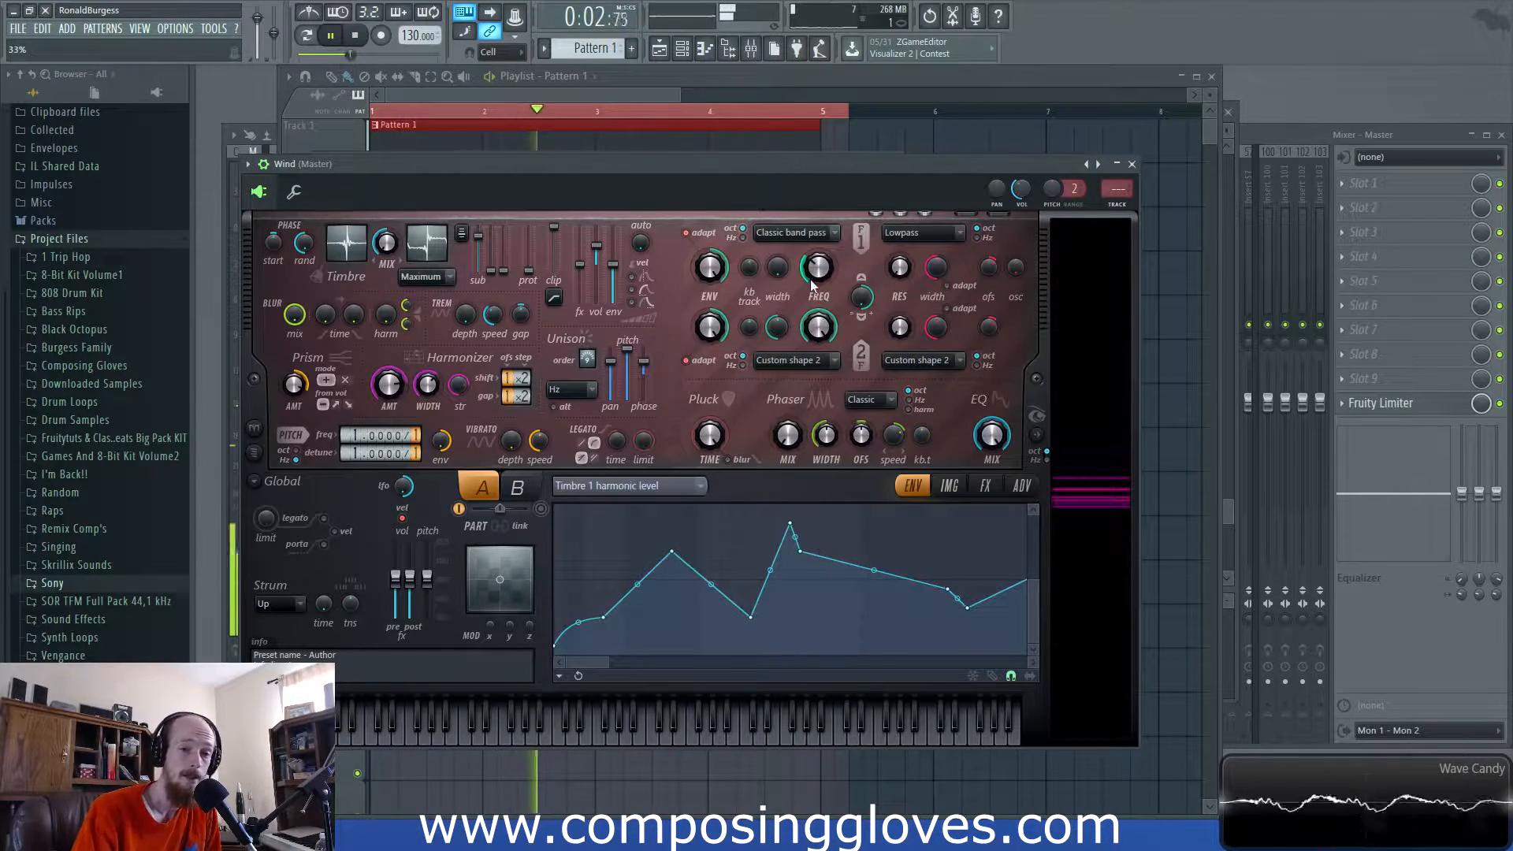
left_click_drag(778, 268, 778, 254)
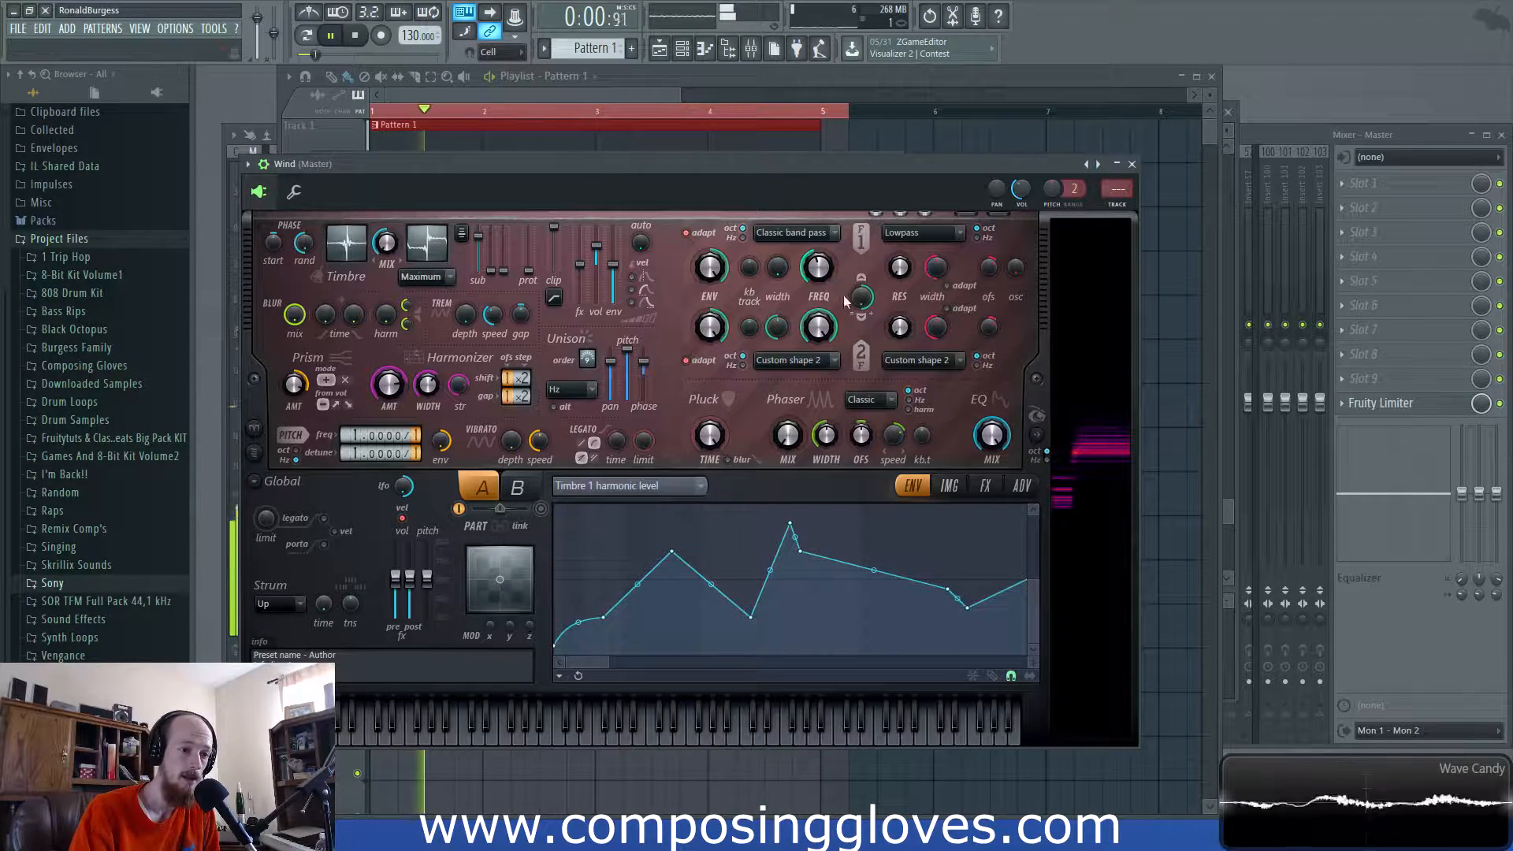
left_click_drag(777, 268, 777, 241)
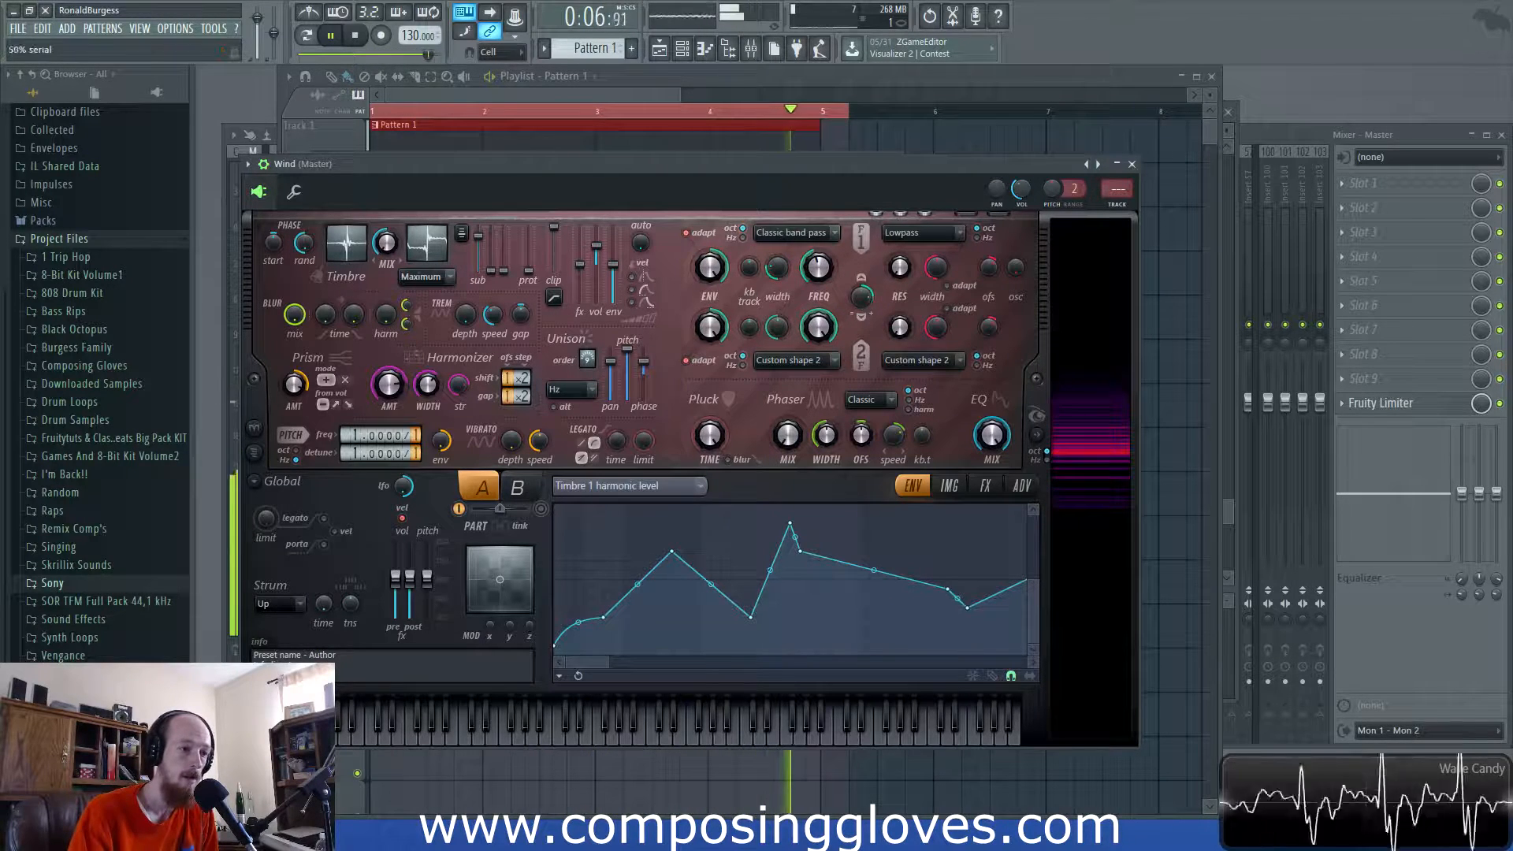
left_click_drag(864, 300, 864, 315)
key("space")
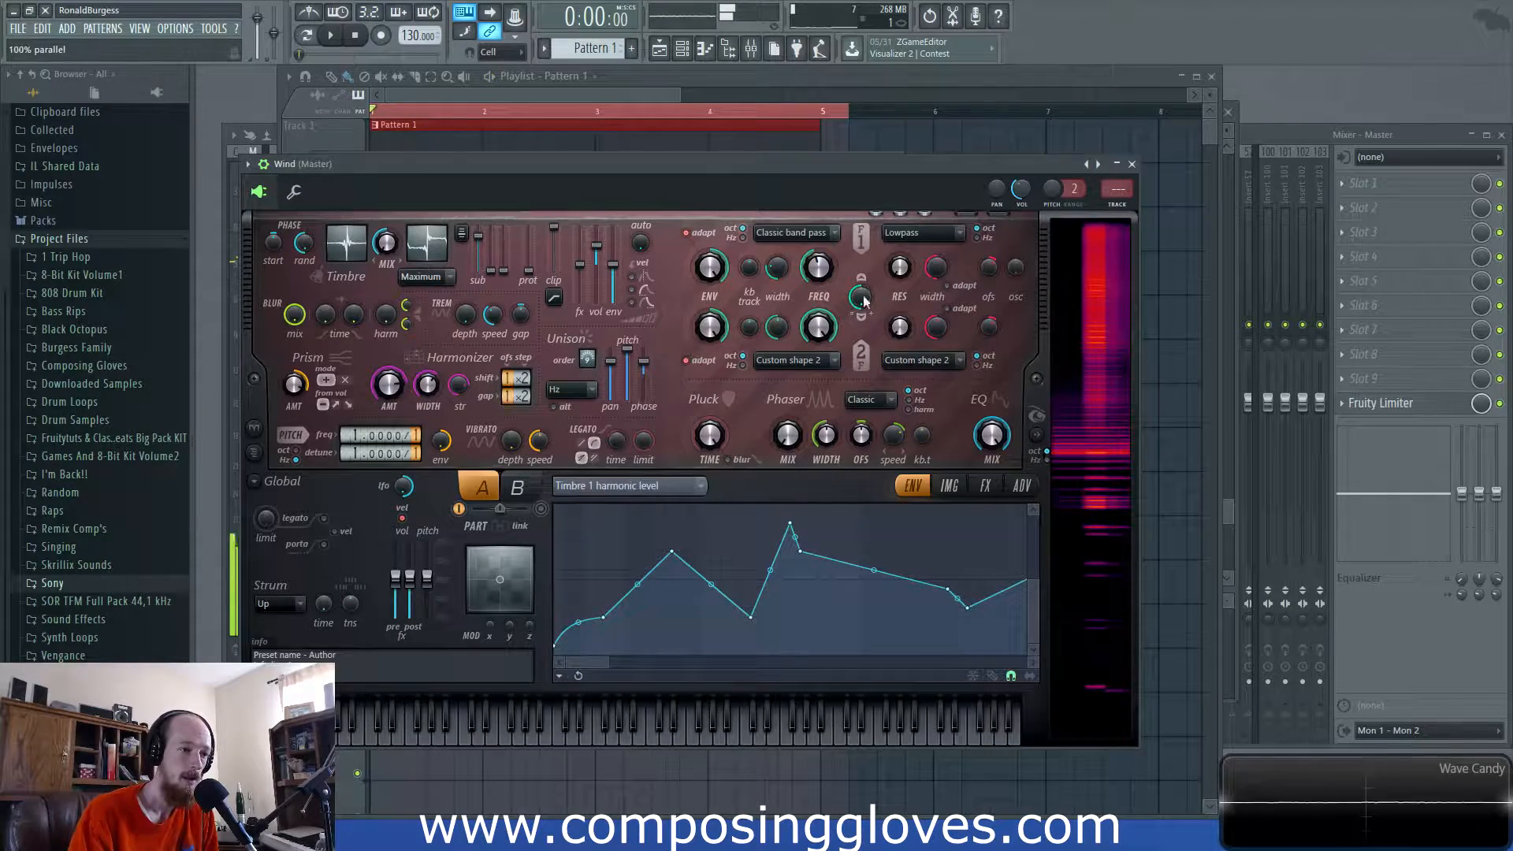
- Try filter 2 as Classic low pass at 36% frequency, then Classic band pass at 26% width
left_click(791, 364)
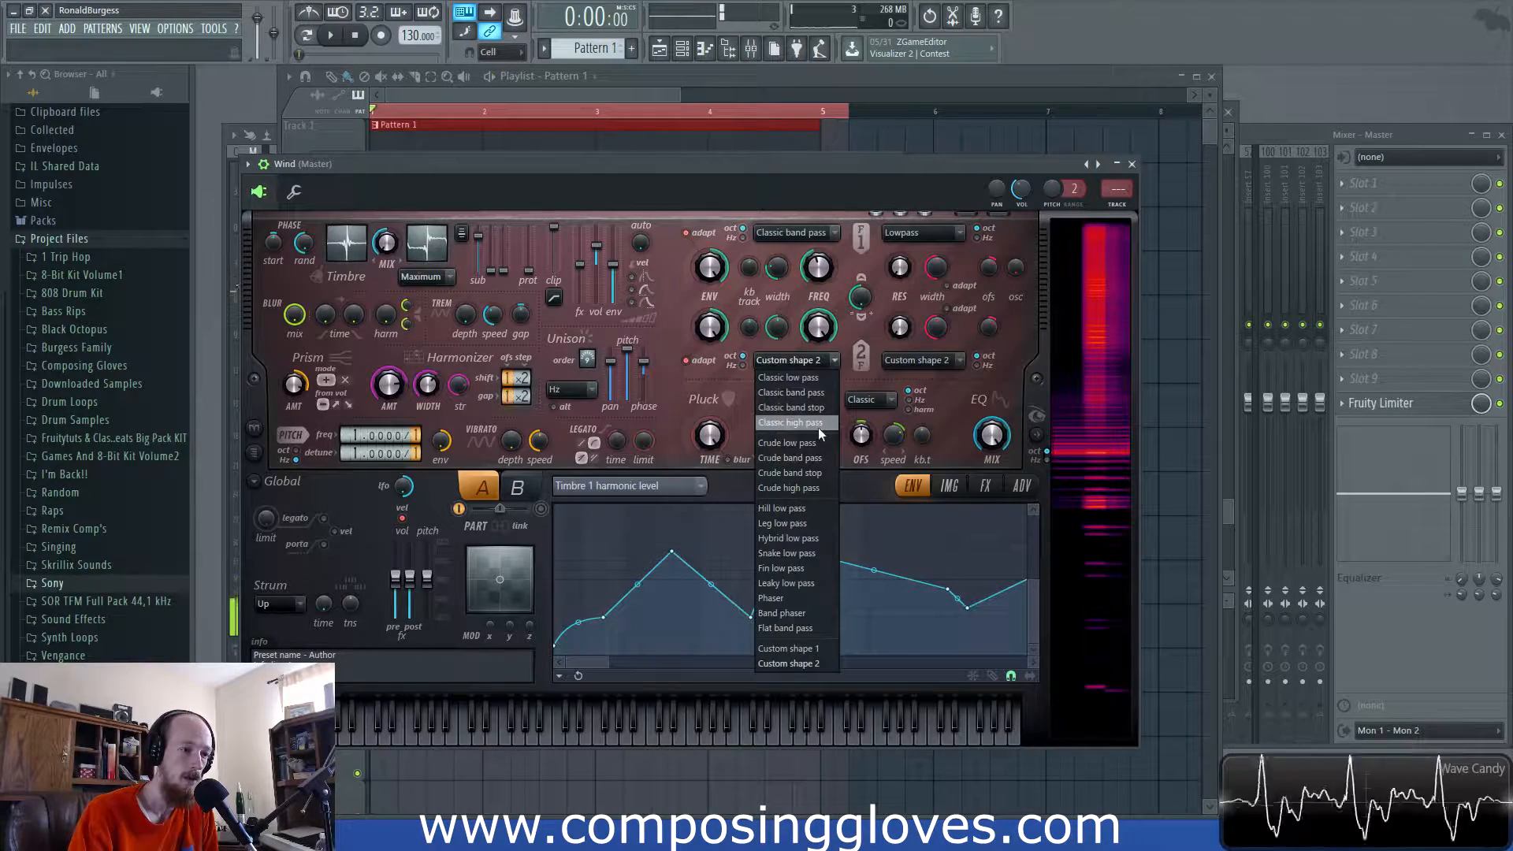
left_click(824, 380)
left_click_drag(836, 324, 836, 359)
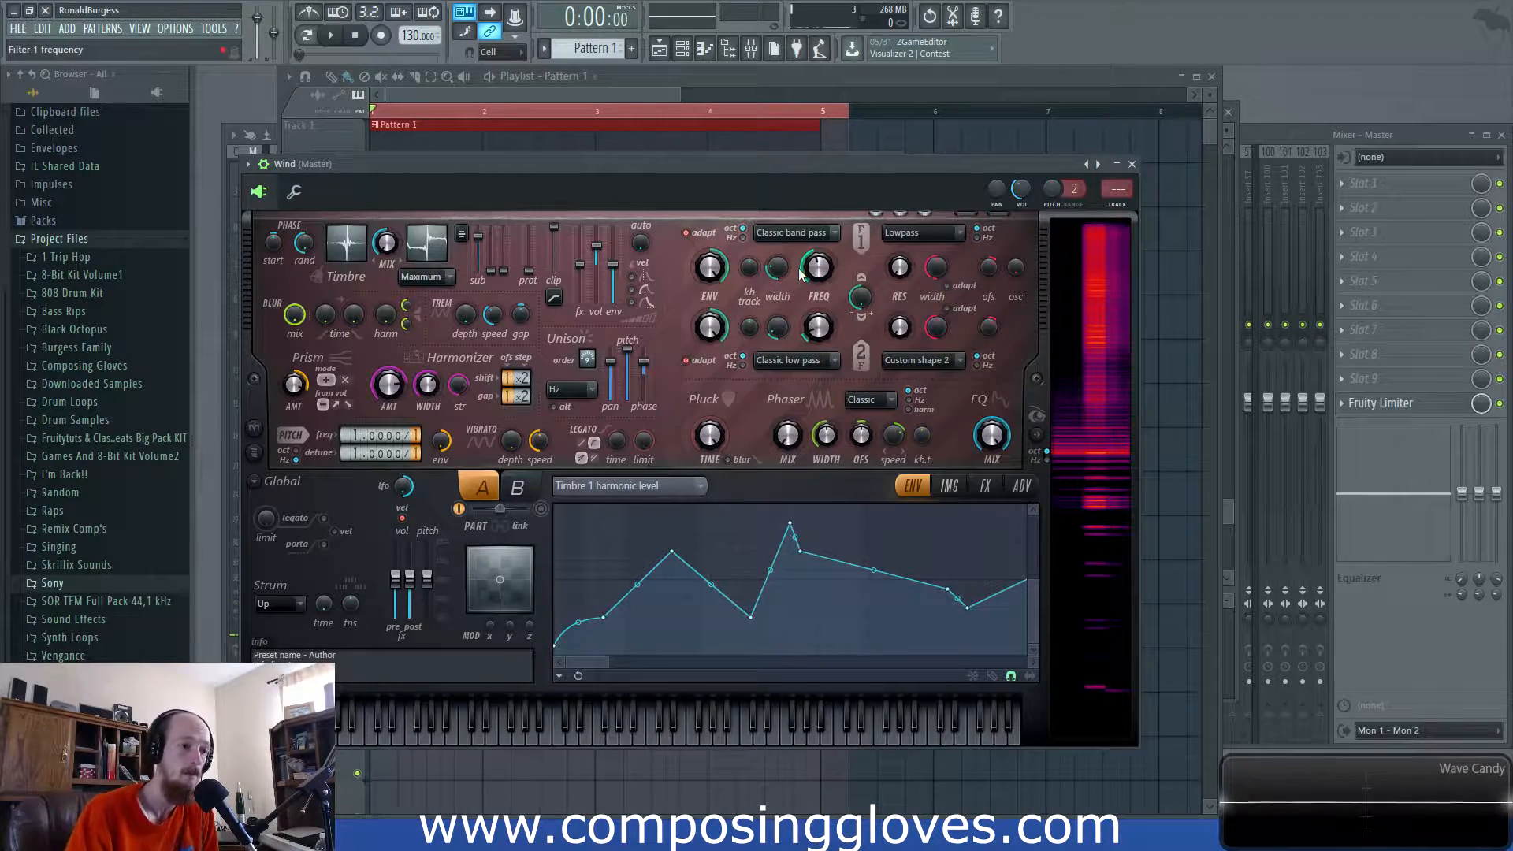
key("space")
left_click_drag(816, 316, 816, 339)
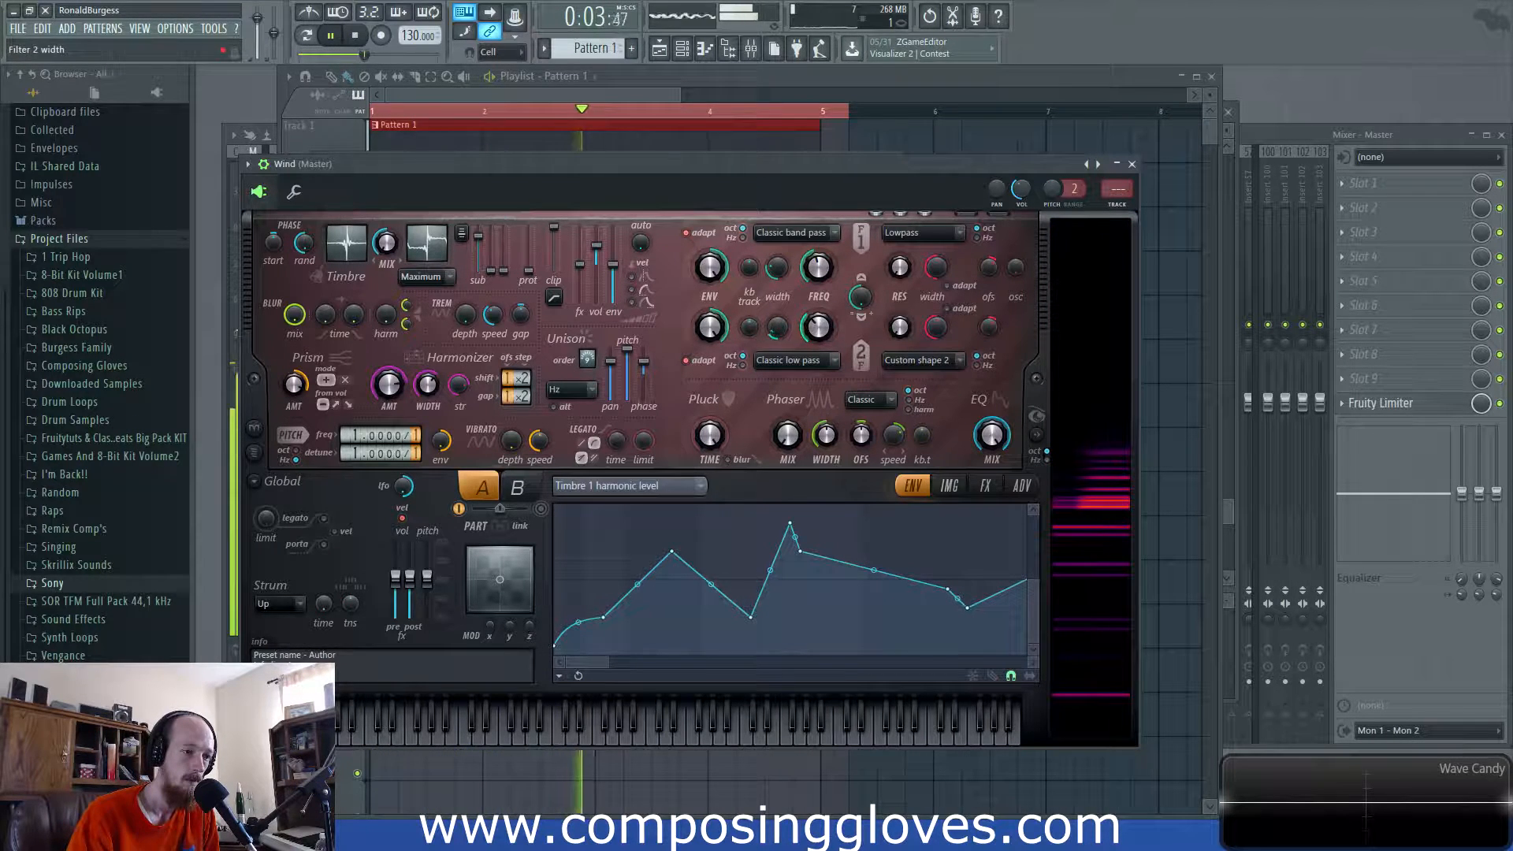
left_click(815, 364)
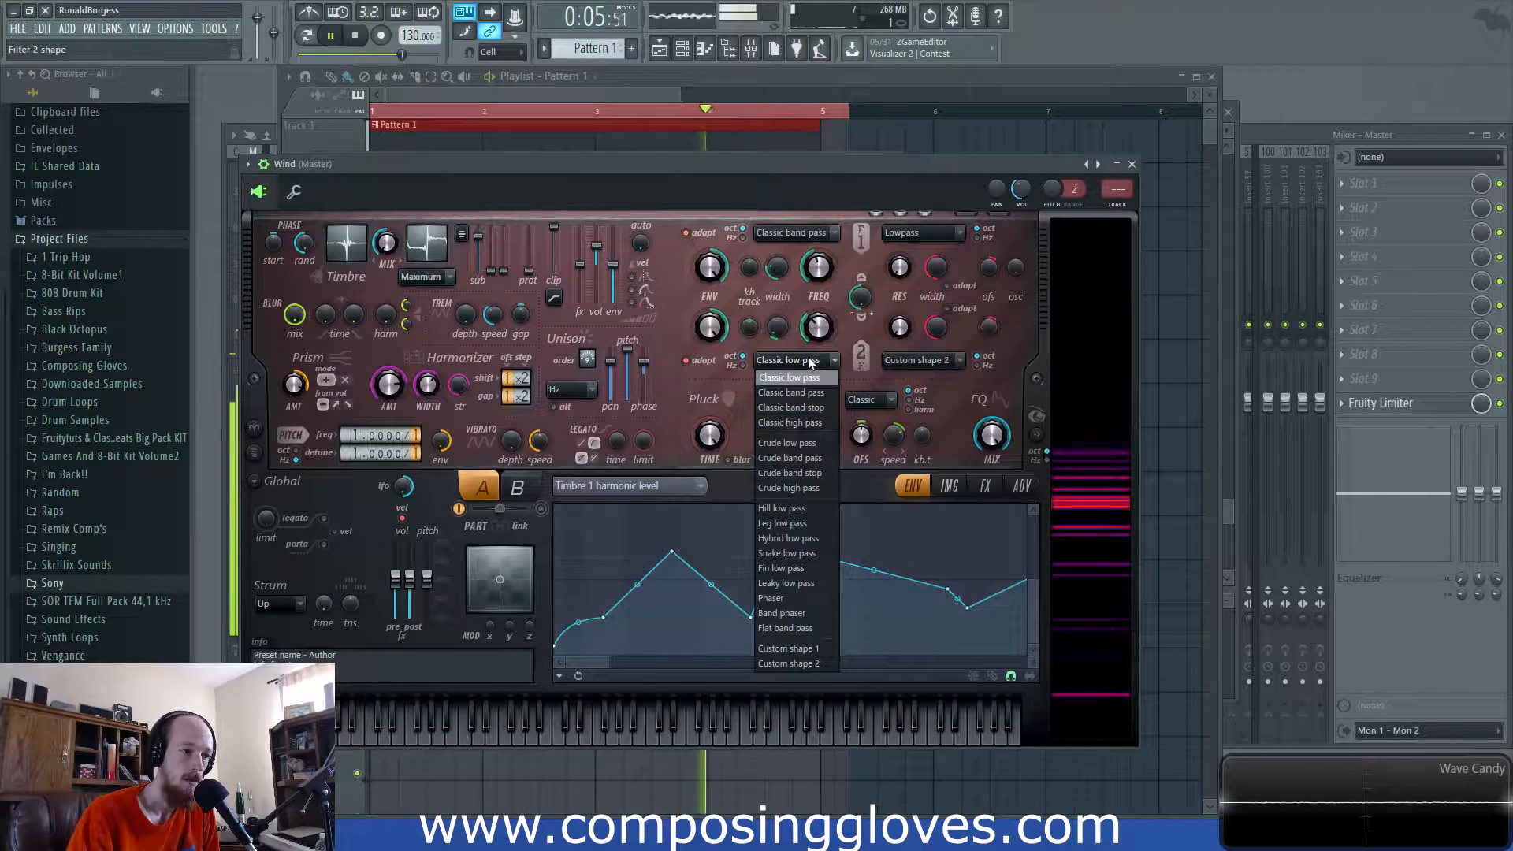
left_click(825, 397)
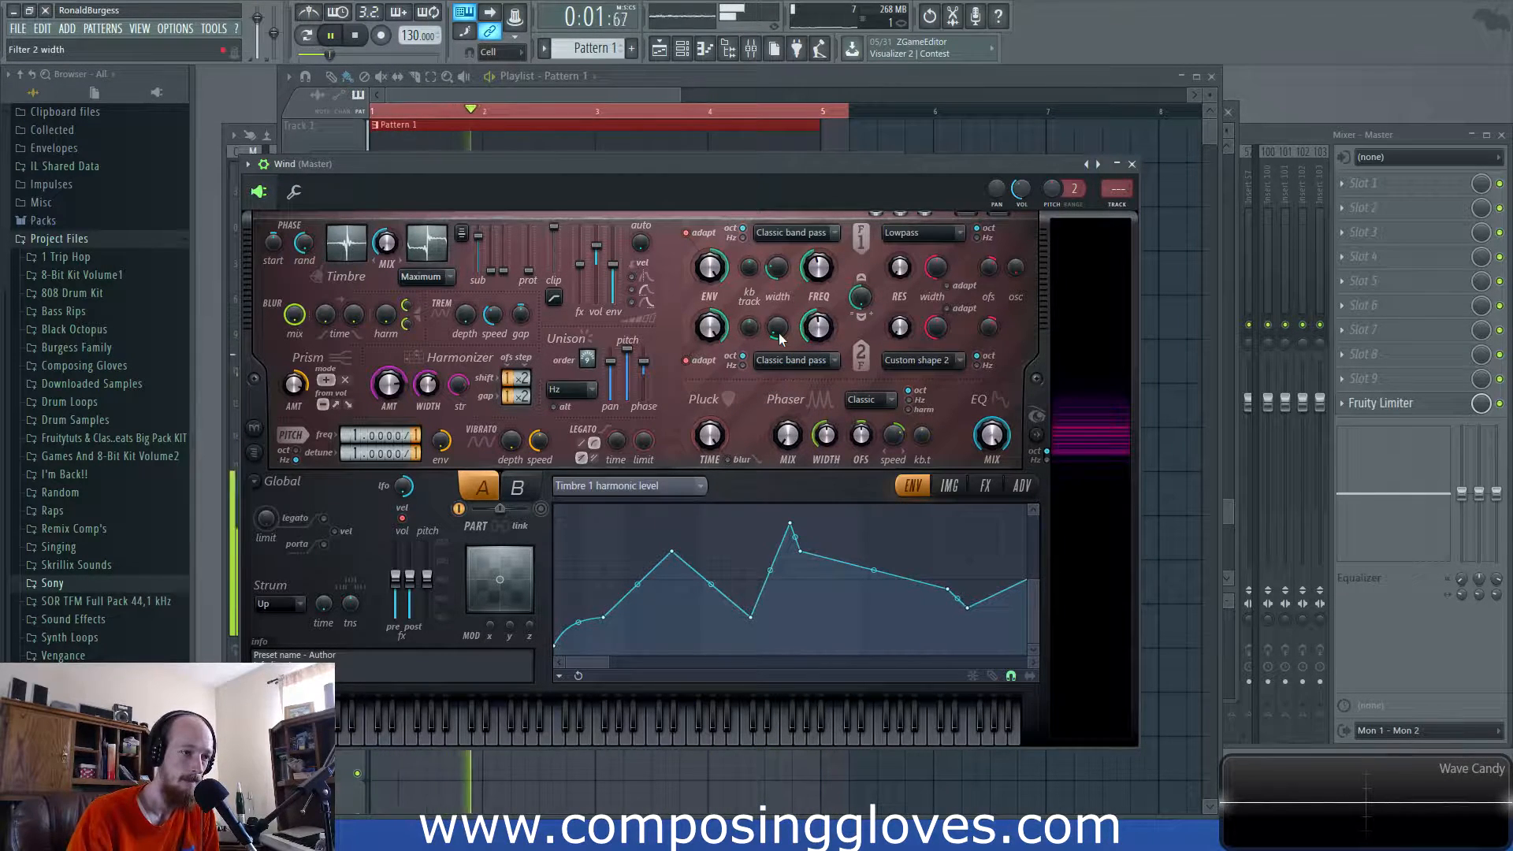
left_click_drag(779, 332, 779, 317)
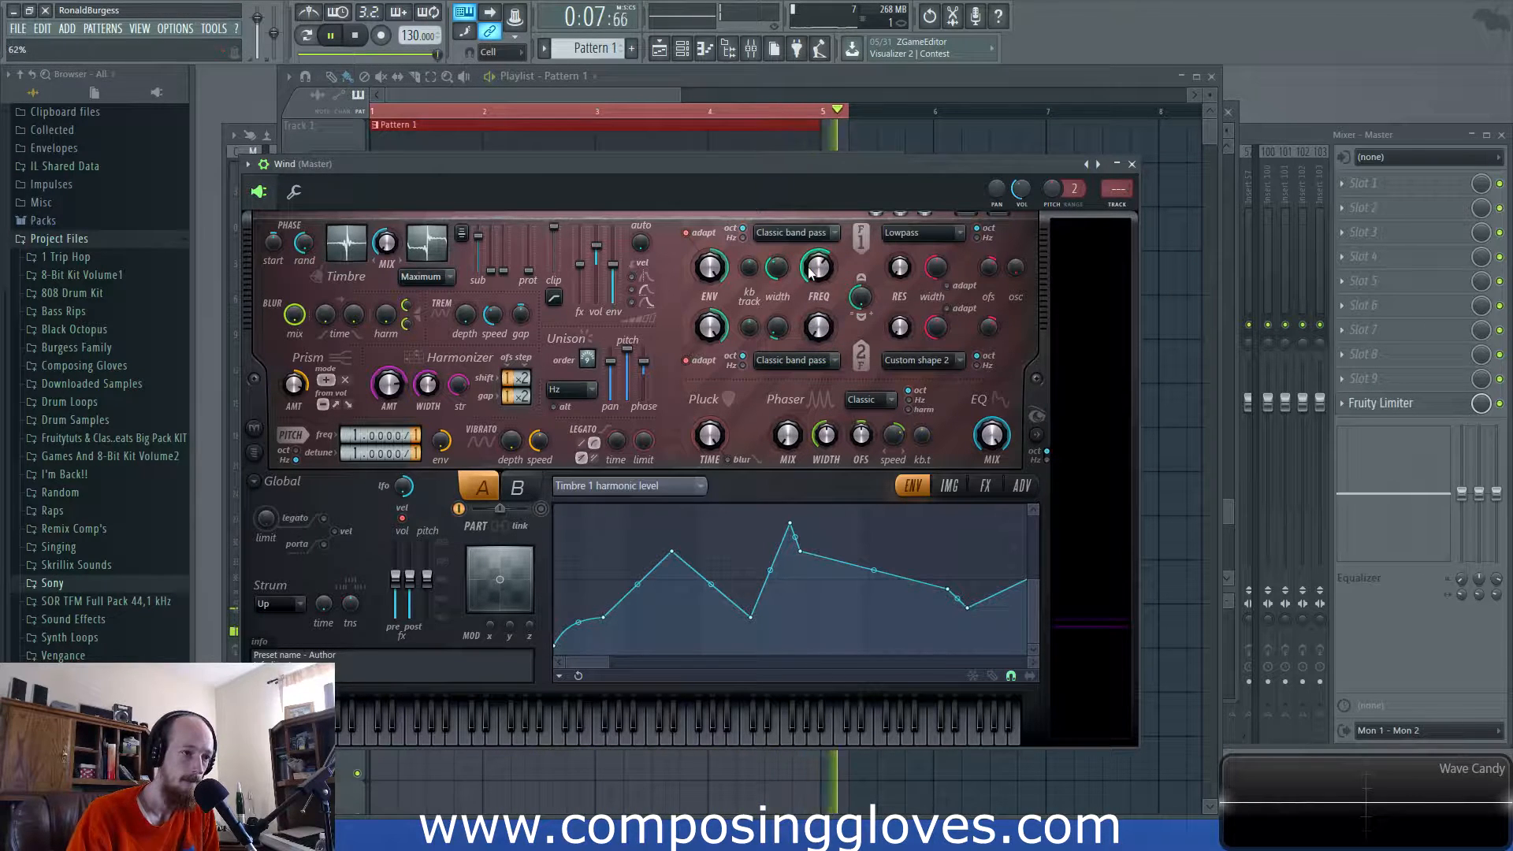
- Set filter 2 back to Custom shape 2, leaving filter 1 unchanged
left_click(797, 231)
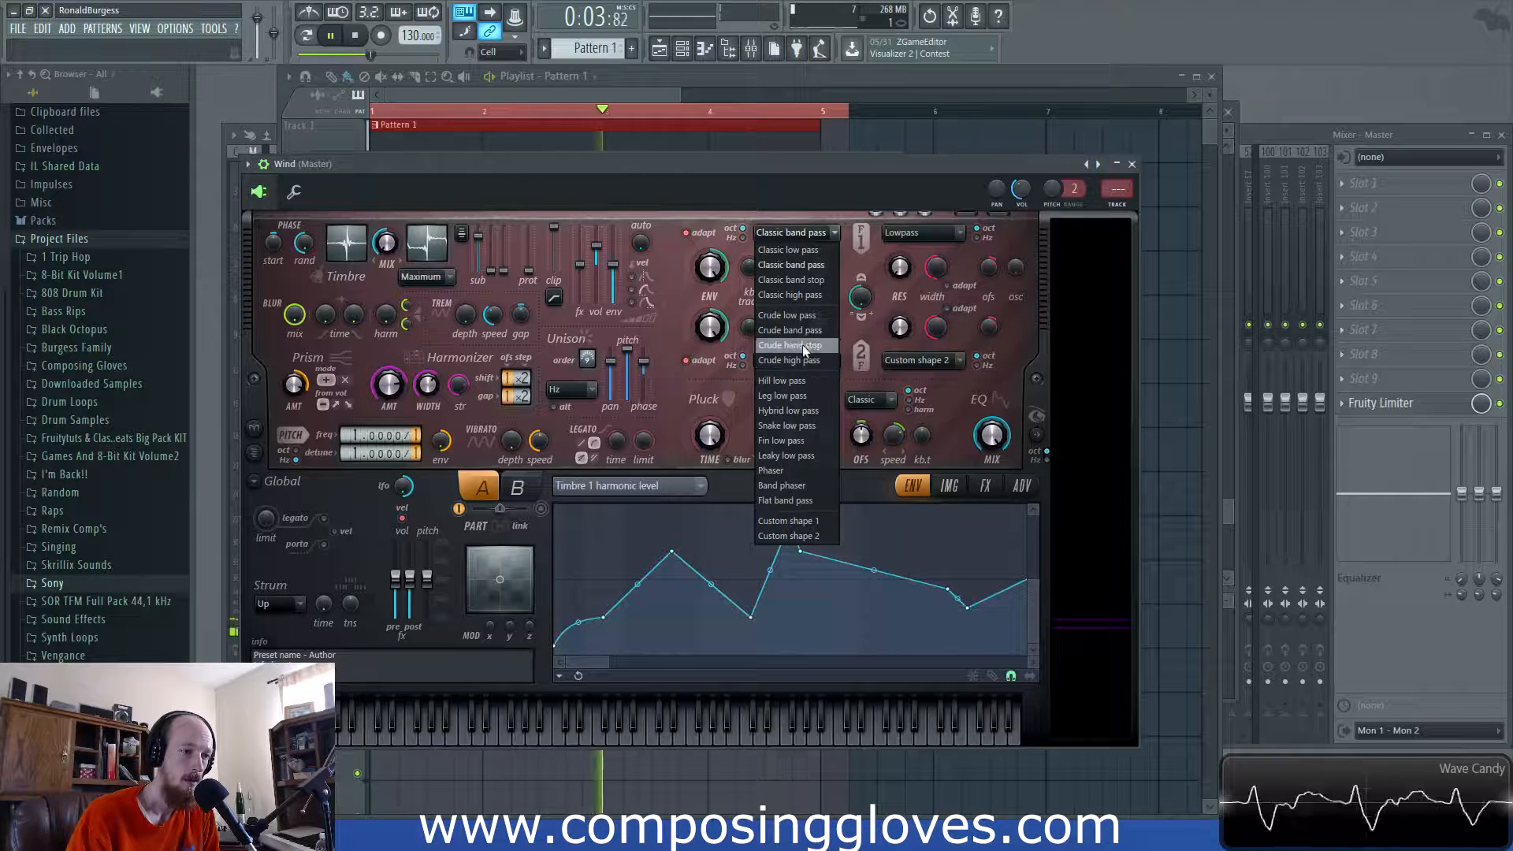
left_click(606, 167)
key("space")
left_click(804, 234)
left_click(821, 260)
left_click(793, 364)
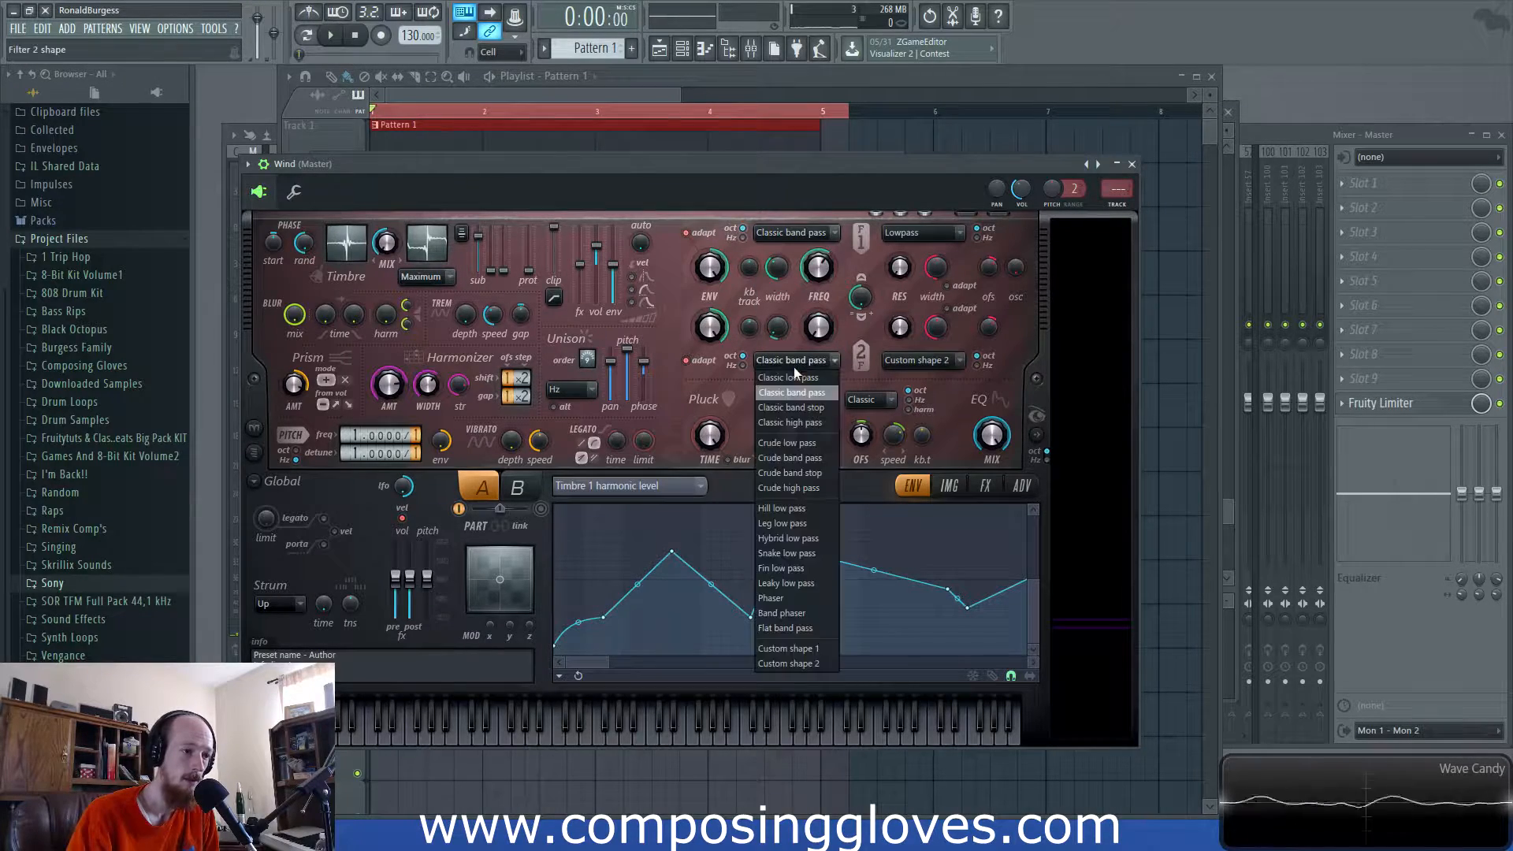
left_click(812, 663)
left_click(797, 234)
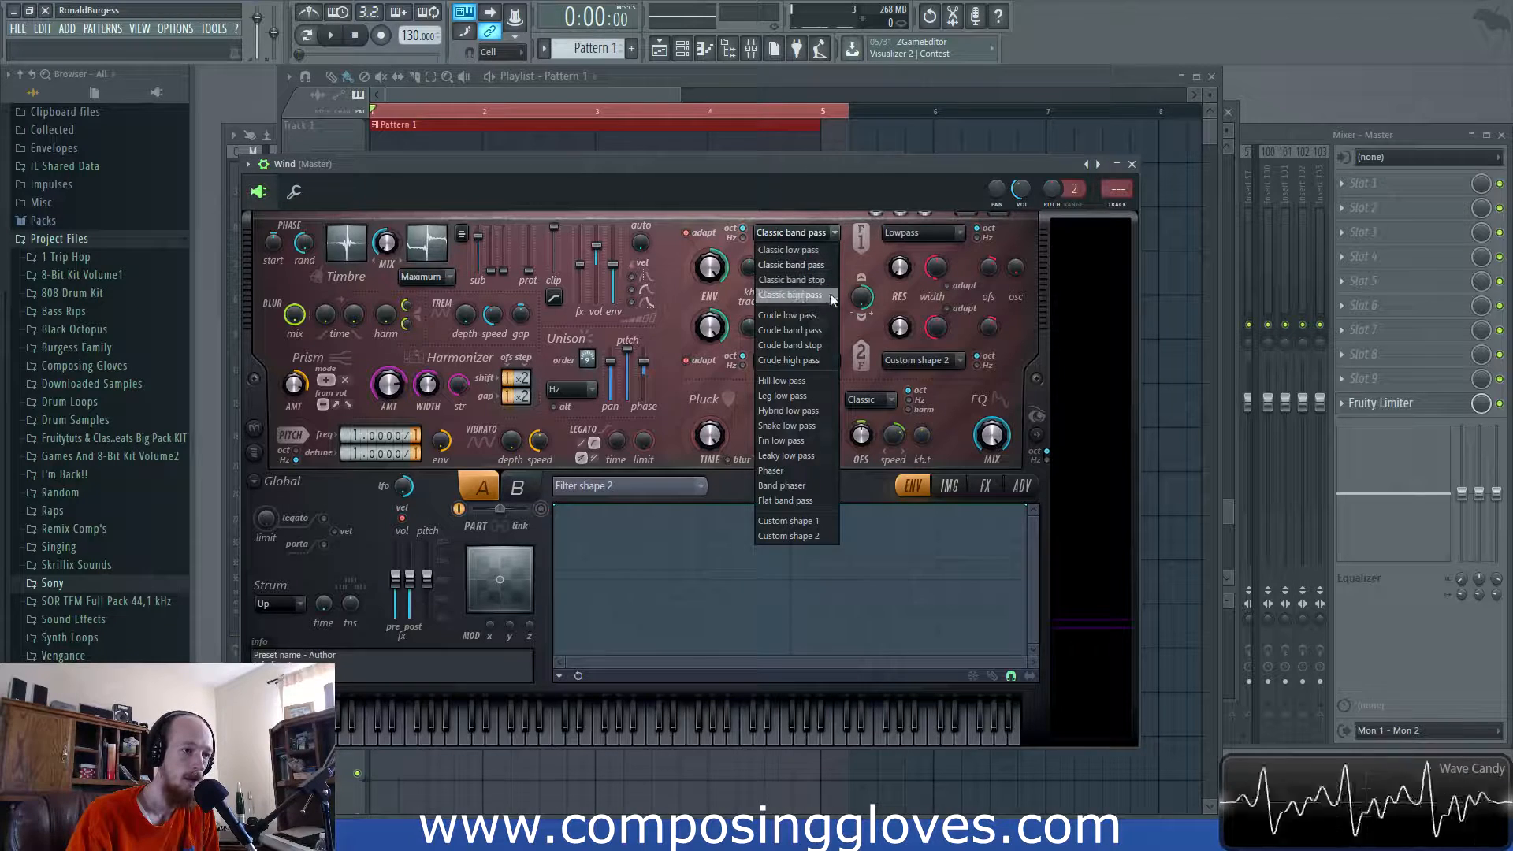
- Audition filter 1 as Classic high pass with frequency around 45%
left_click(790, 295)
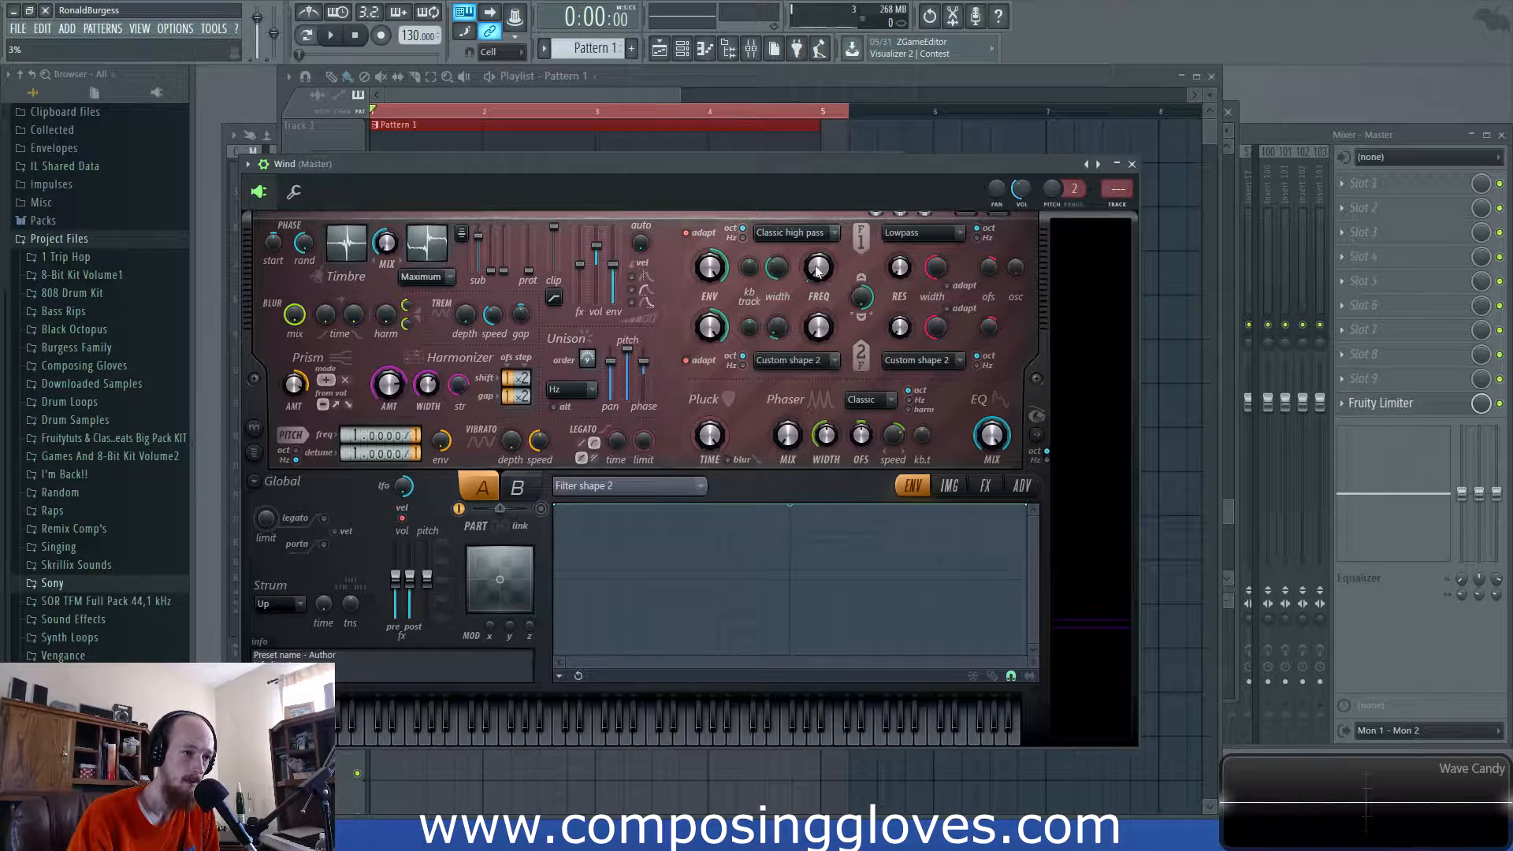
key("space")
mouse_move(818, 270)
left_mouse_down()
mouse_move(818, 161)
mouse_move(808, 276)
left_mouse_up()
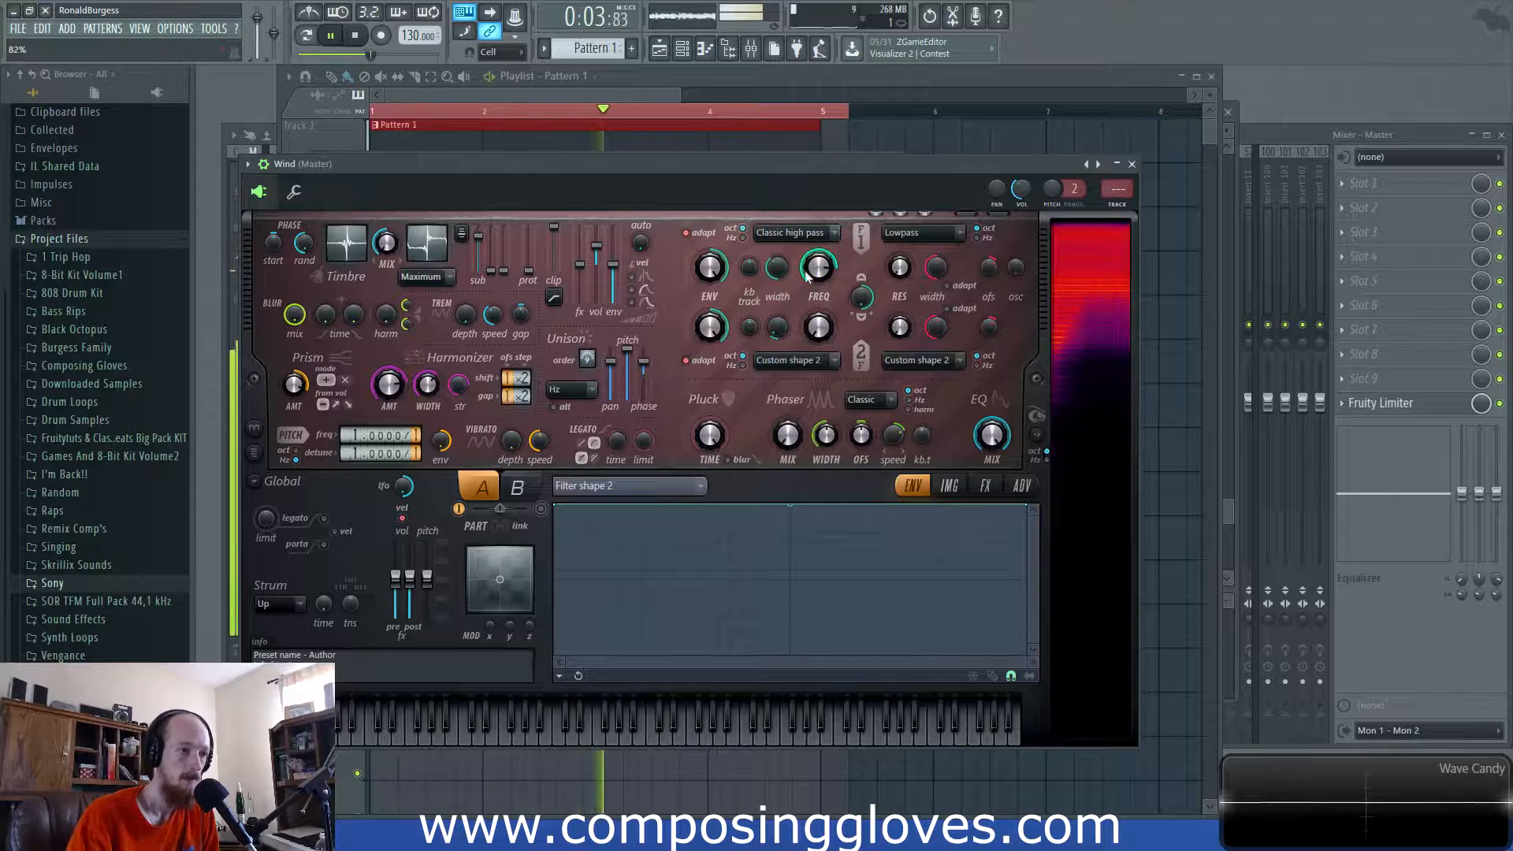
key("space")
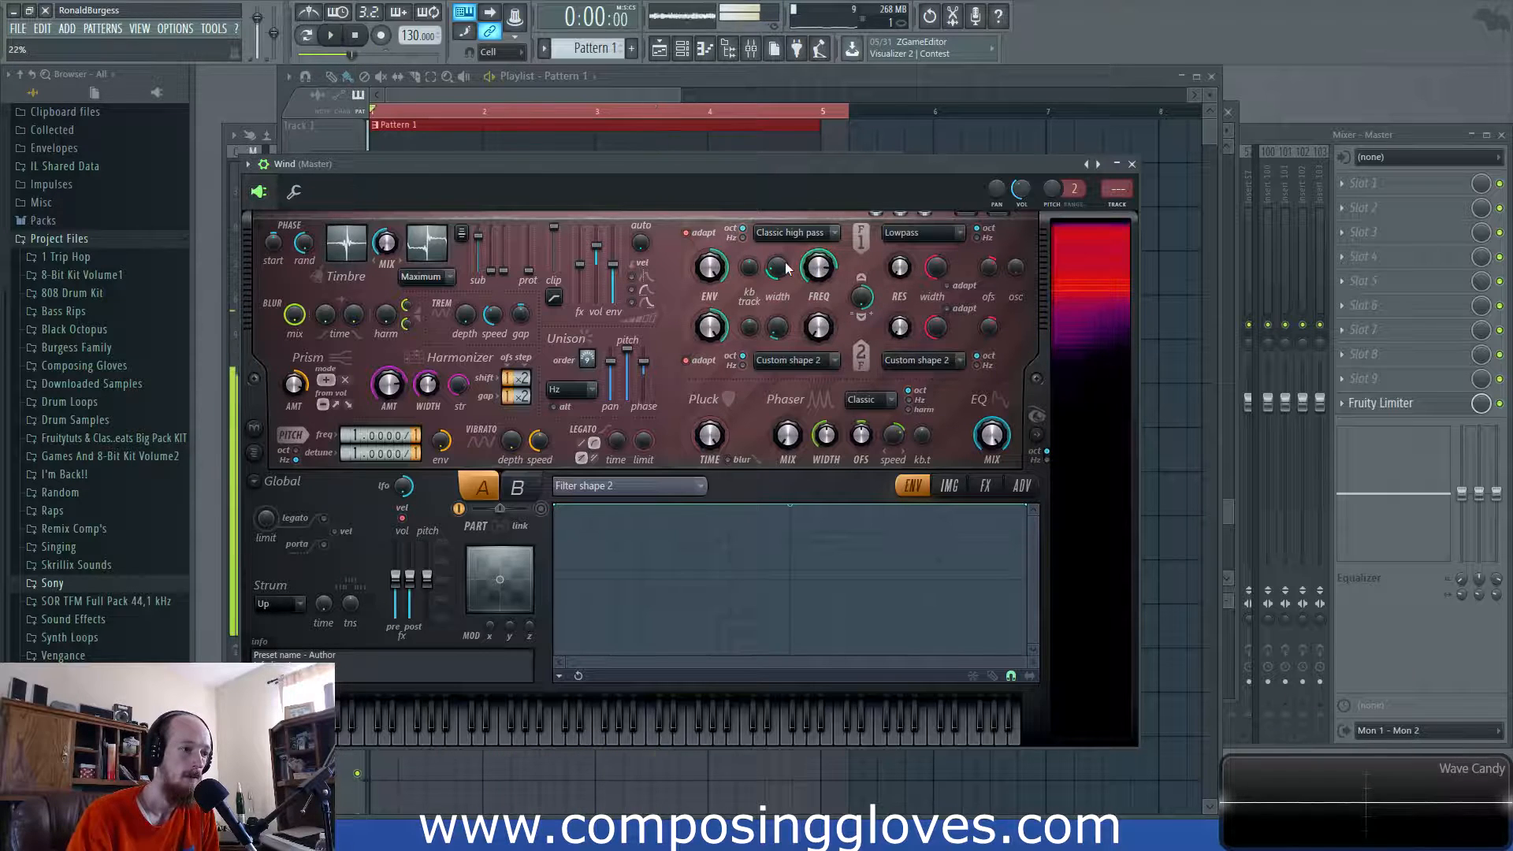
- Open Pattern 1's long Wind note in the piano roll and reopen the Wind Harmor
left_click(518, 101)
double_click(528, 147)
scroll(614, 406, "down", 3)
left_click_drag(572, 373, 934, 471)
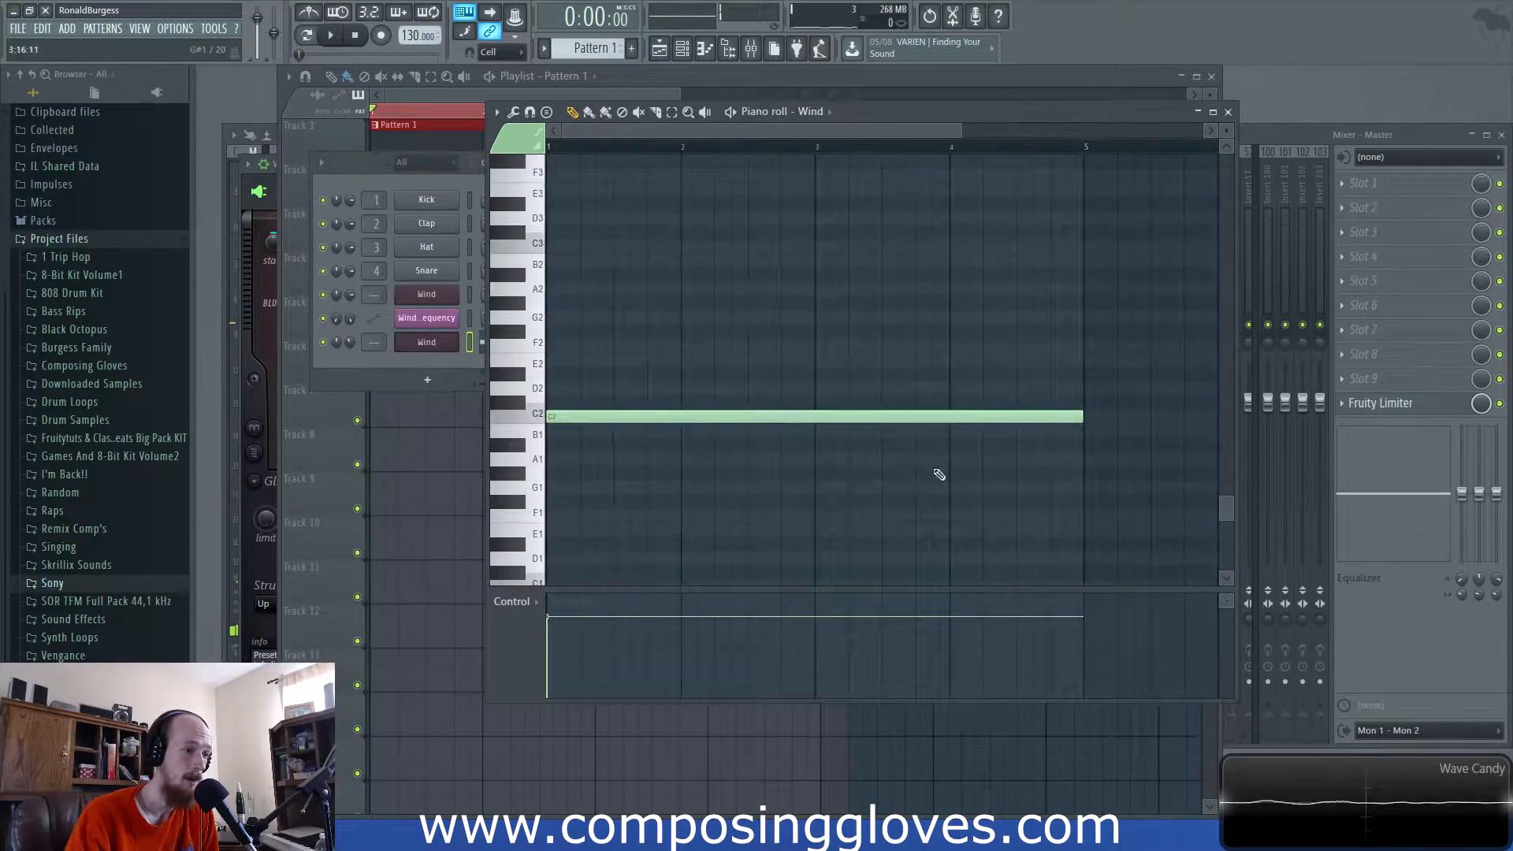
left_click(436, 349)
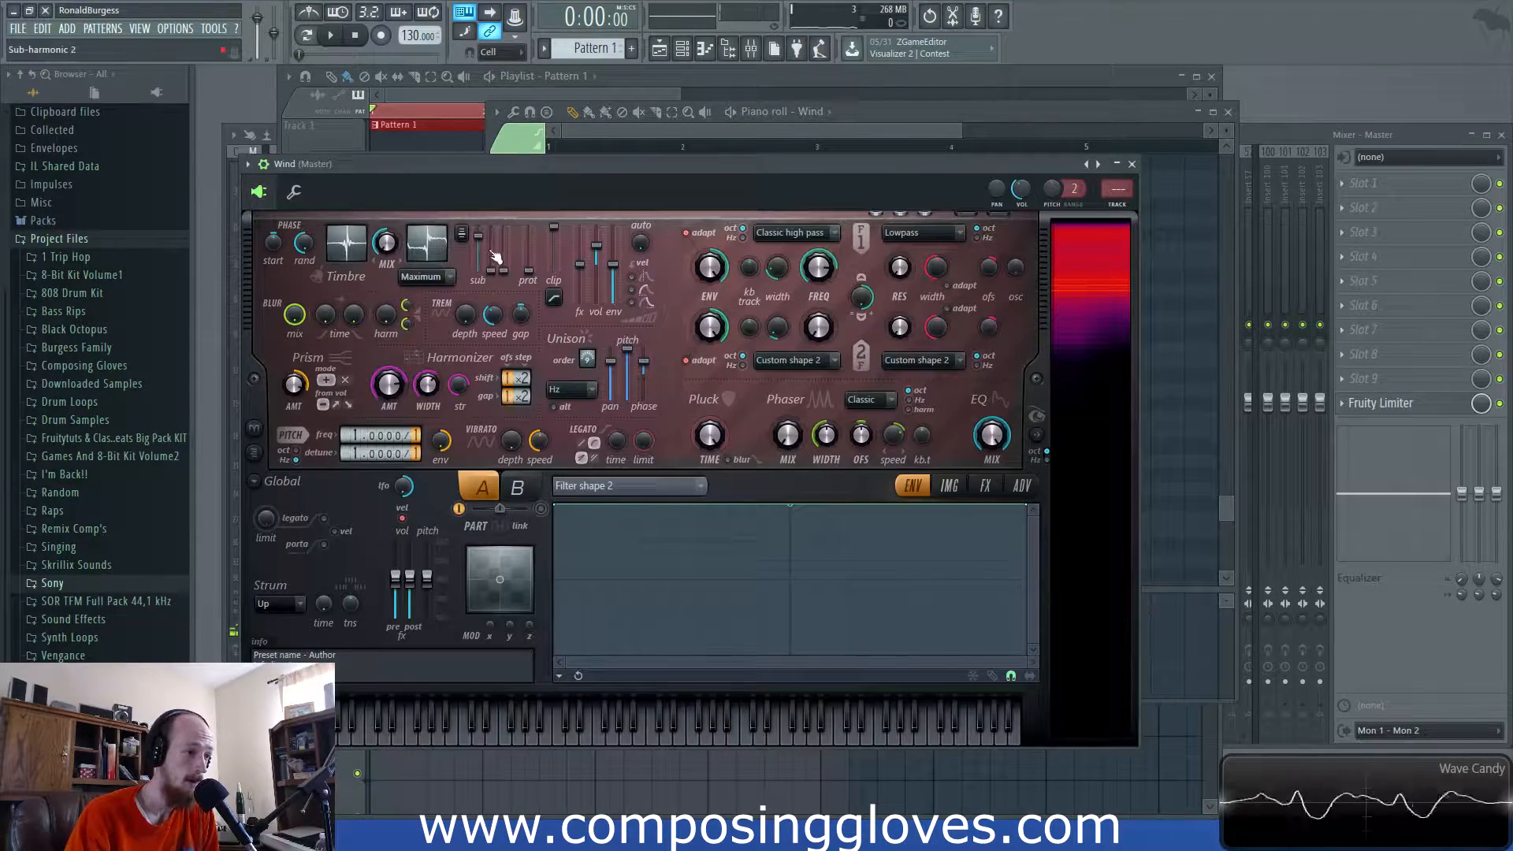
- Switch filter 1 to Crude band pass, audition it, and bring up frequency automation options
left_click(831, 233)
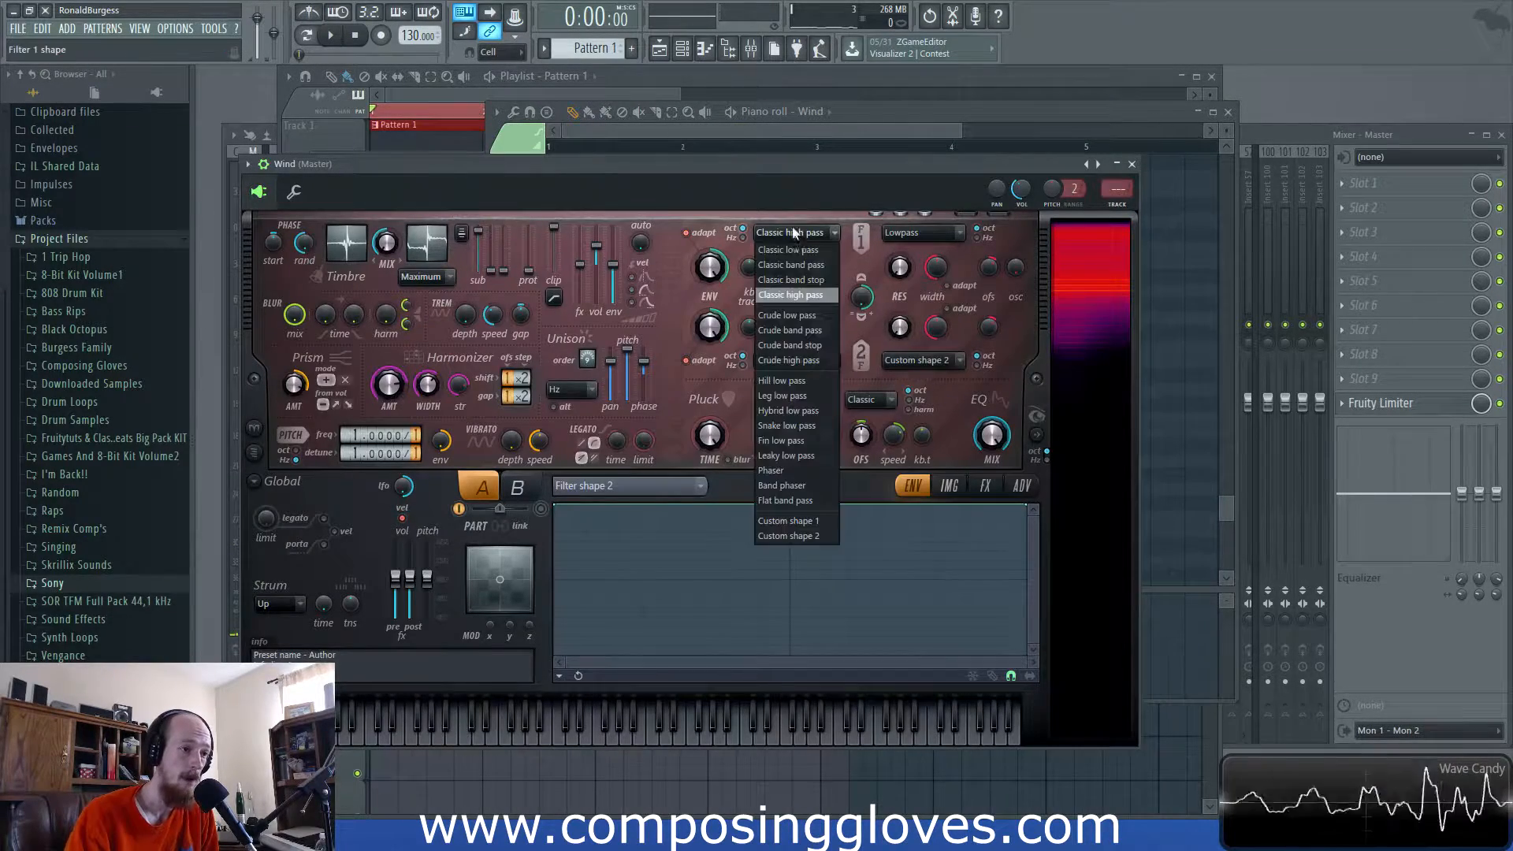
left_click(817, 337)
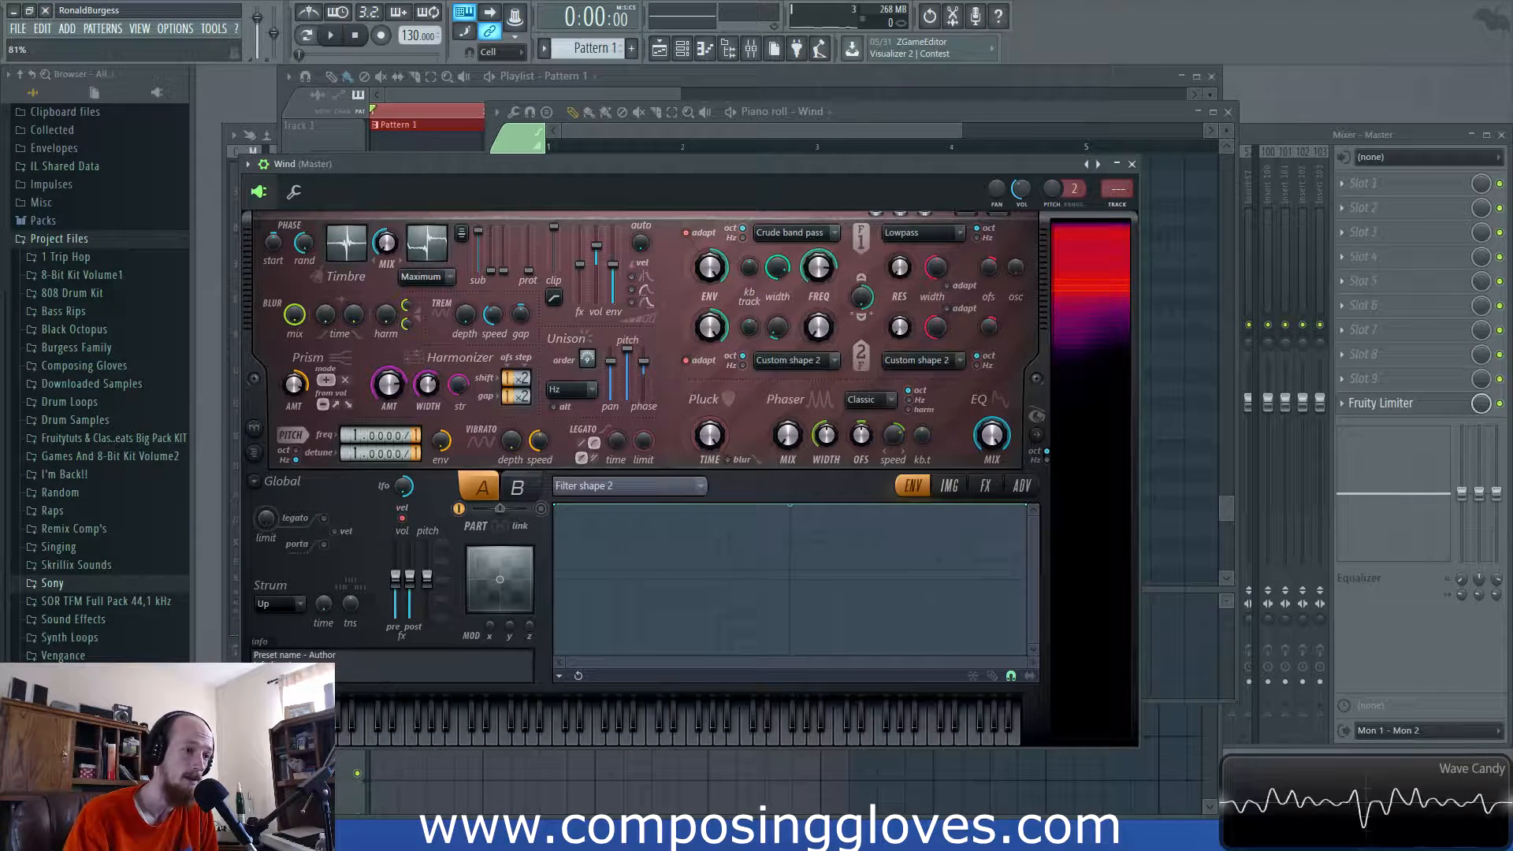
key("space")
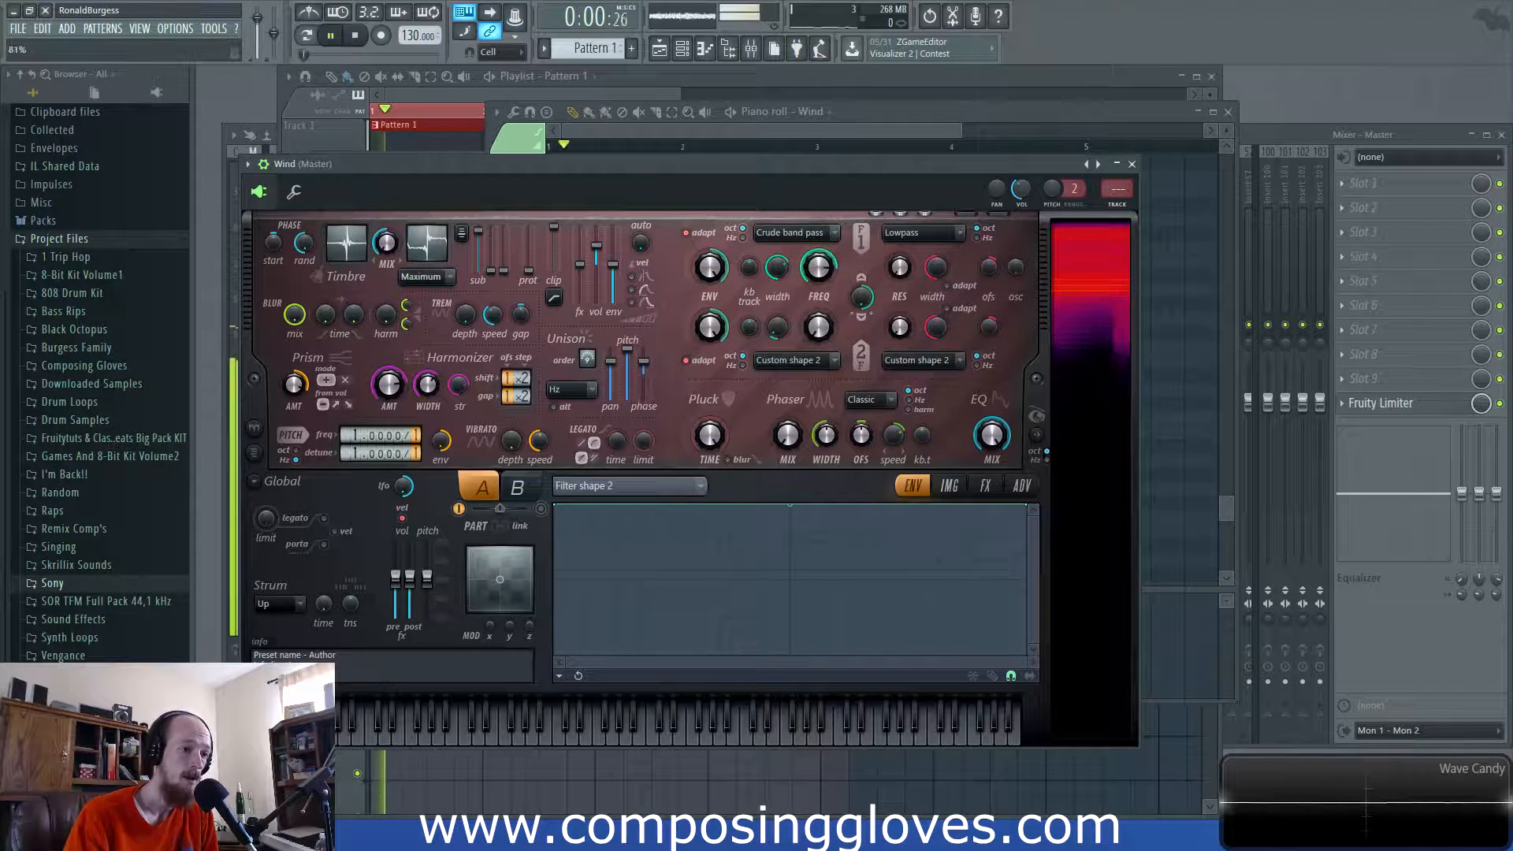
key("space")
right_click(820, 269)
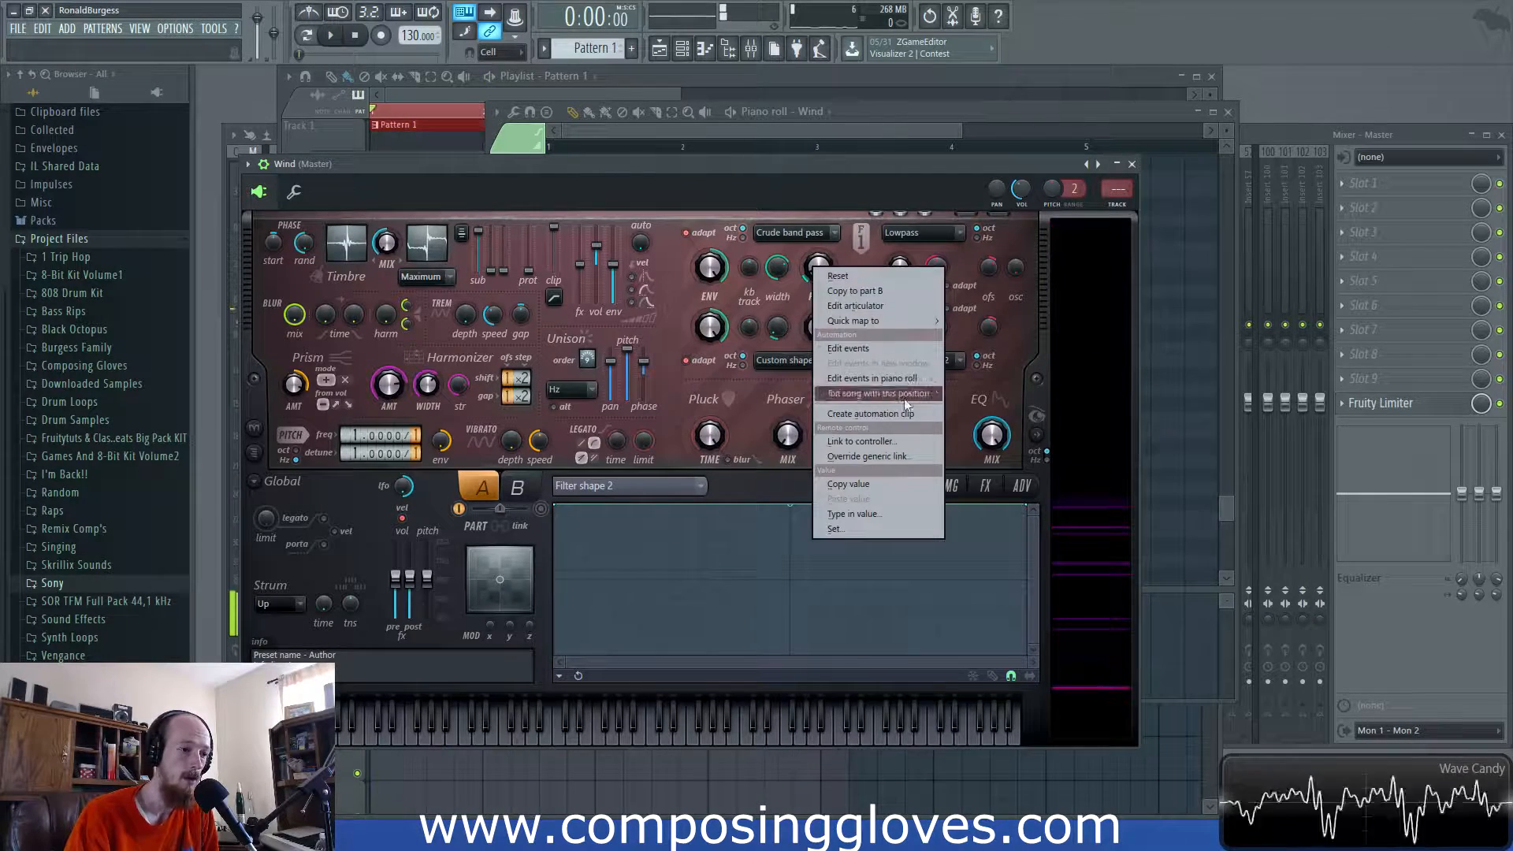
- Create a filter 1 frequency automation clip with a wavy four-point envelope and play it
left_click(920, 420)
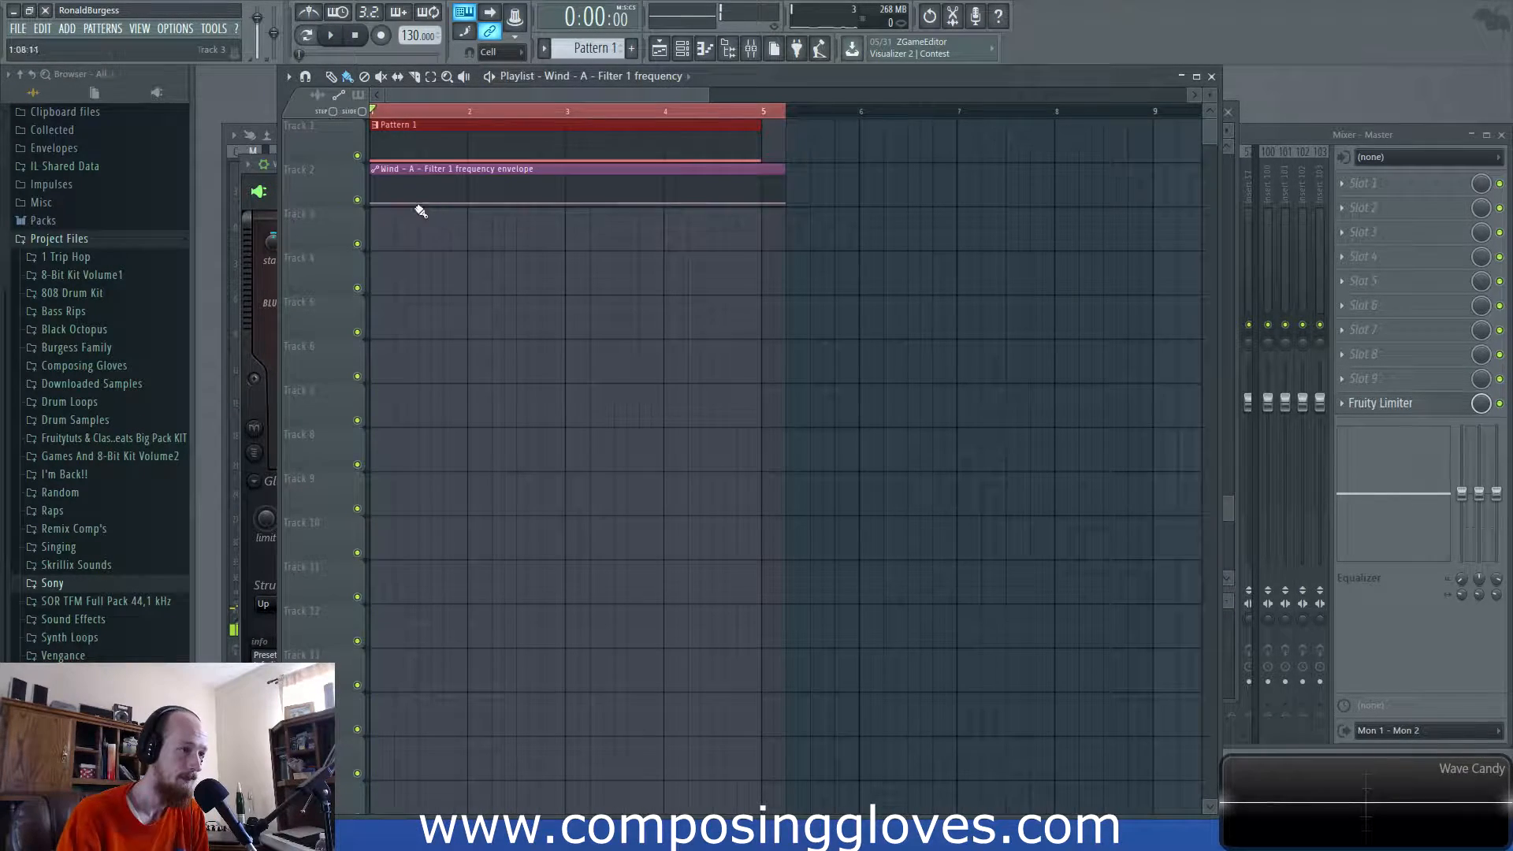
right_click(469, 205)
right_click(530, 205)
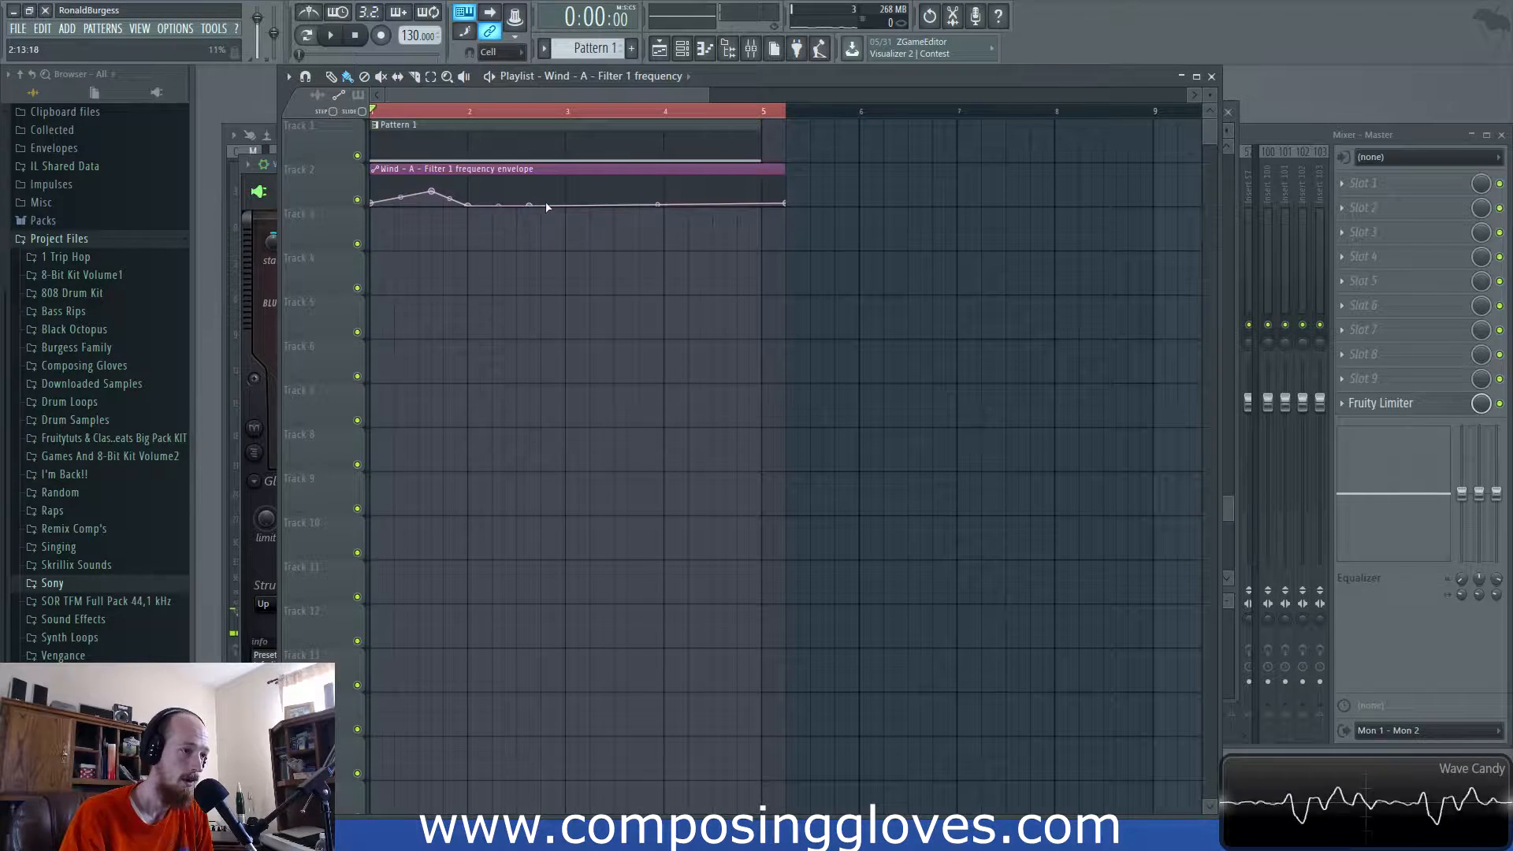
left_click_drag(530, 206, 530, 198)
right_click(567, 204)
right_click(651, 199)
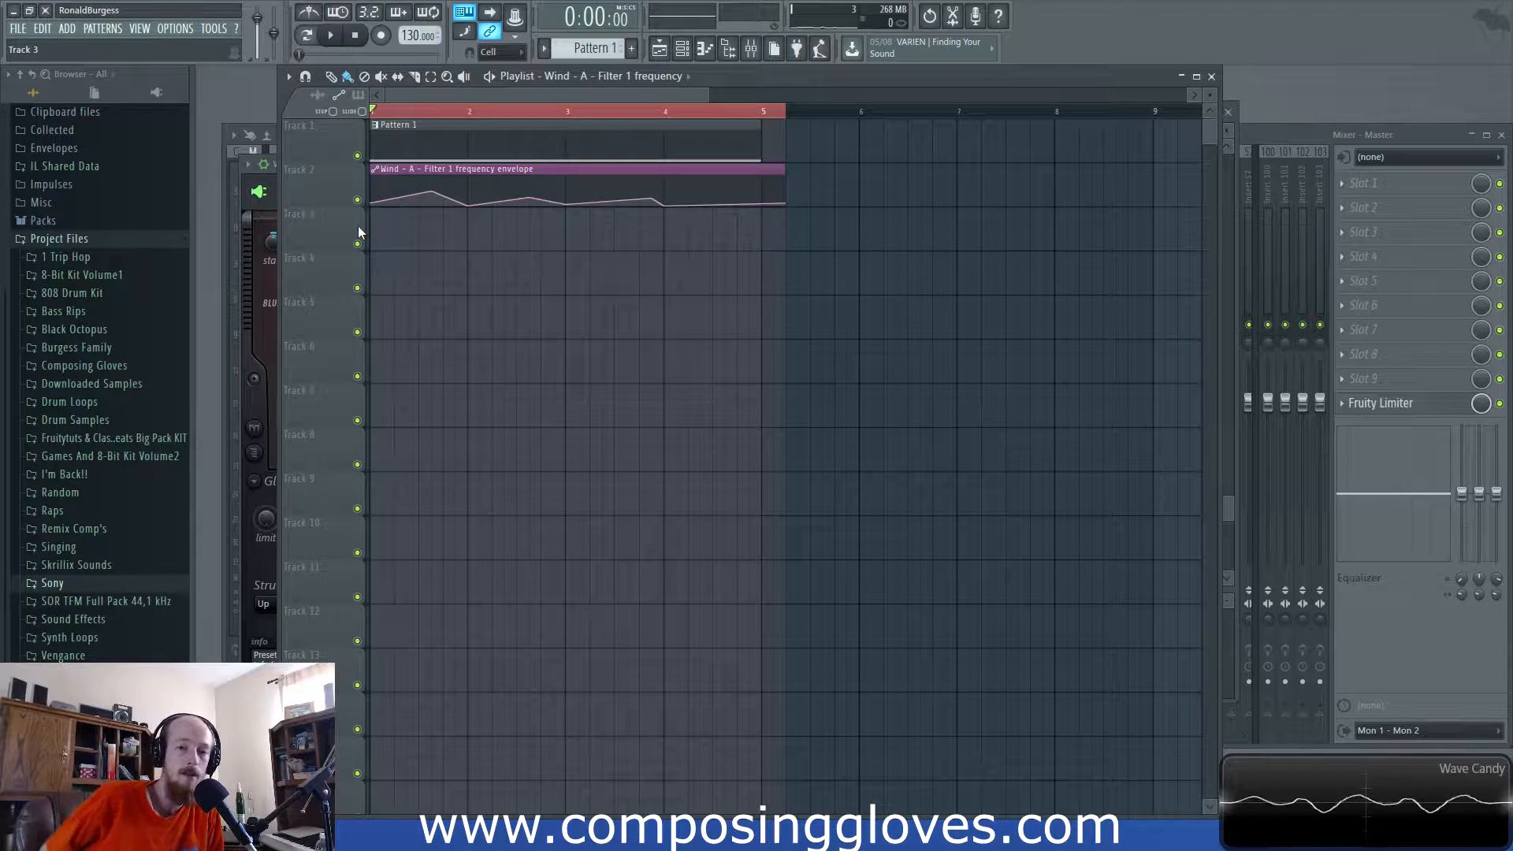
mouse_move(719, 204)
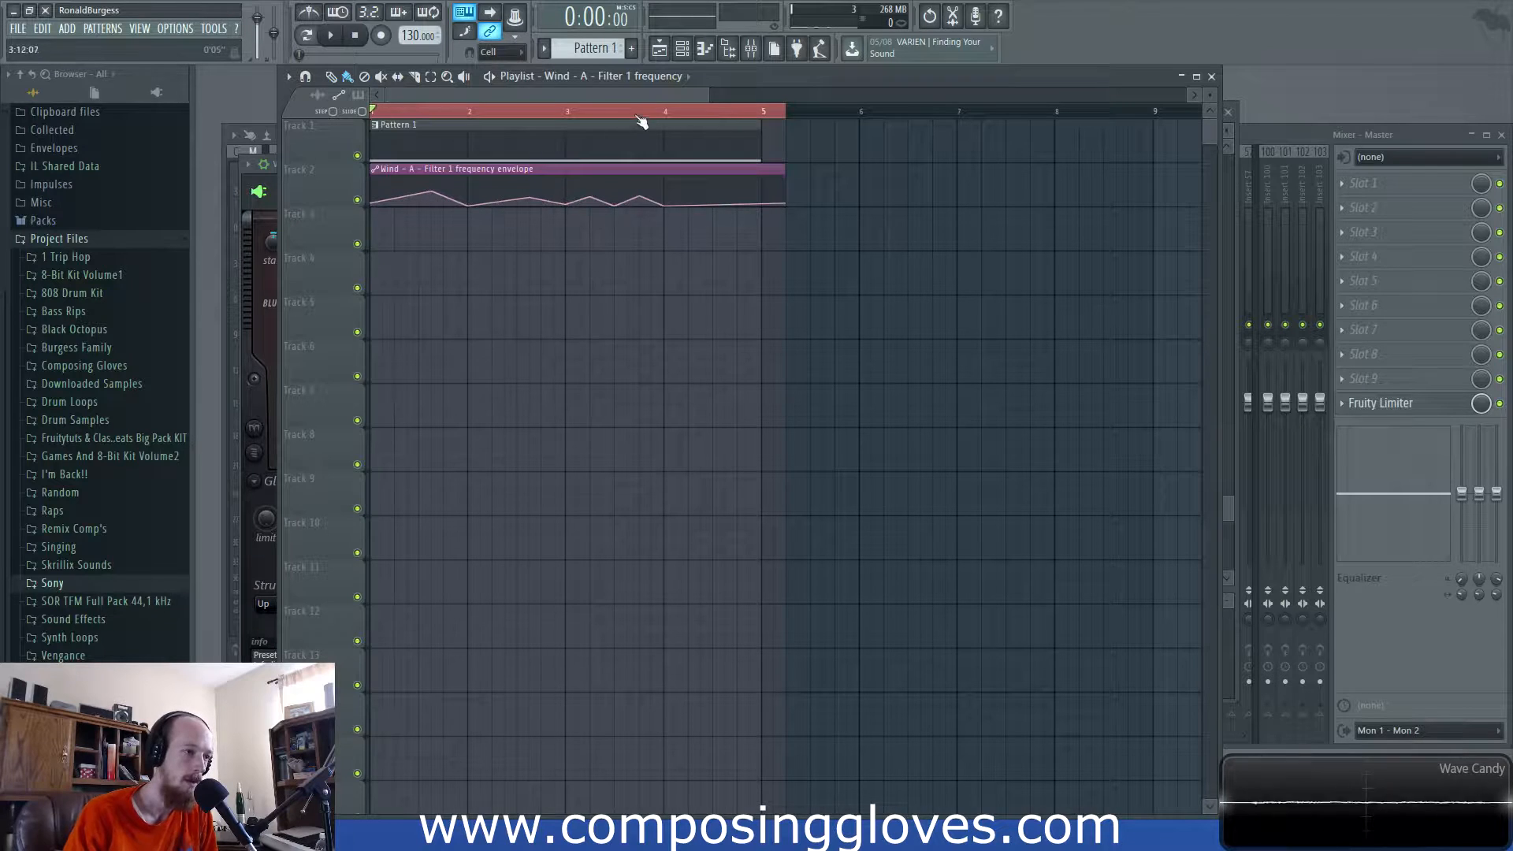
key("space")
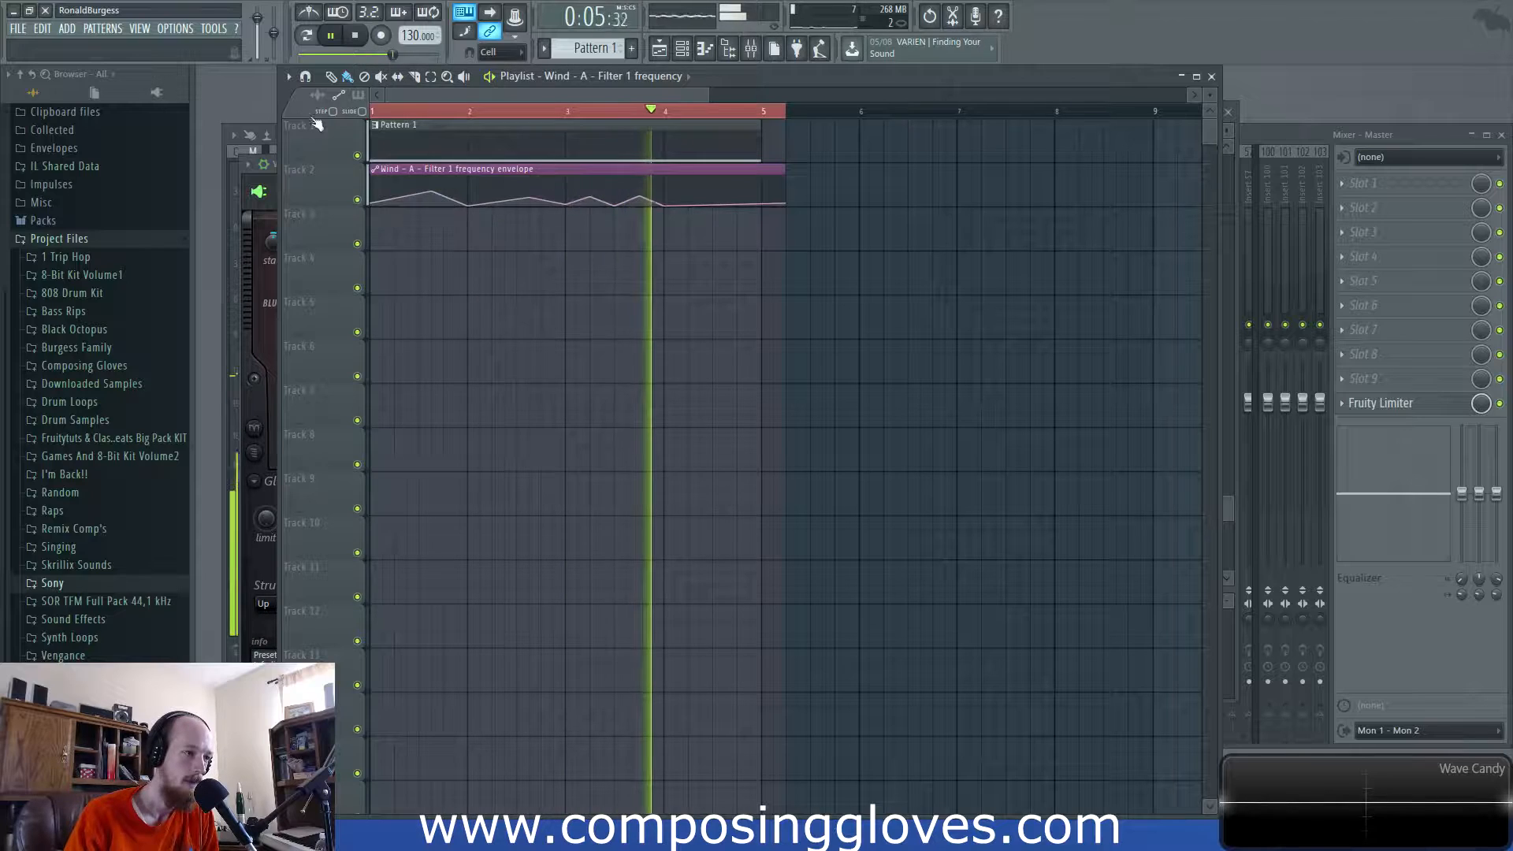
key("space")
- Reopen the Wind Harmor and bring up automation options for filter 1 width
key("F6")
left_click(453, 331)
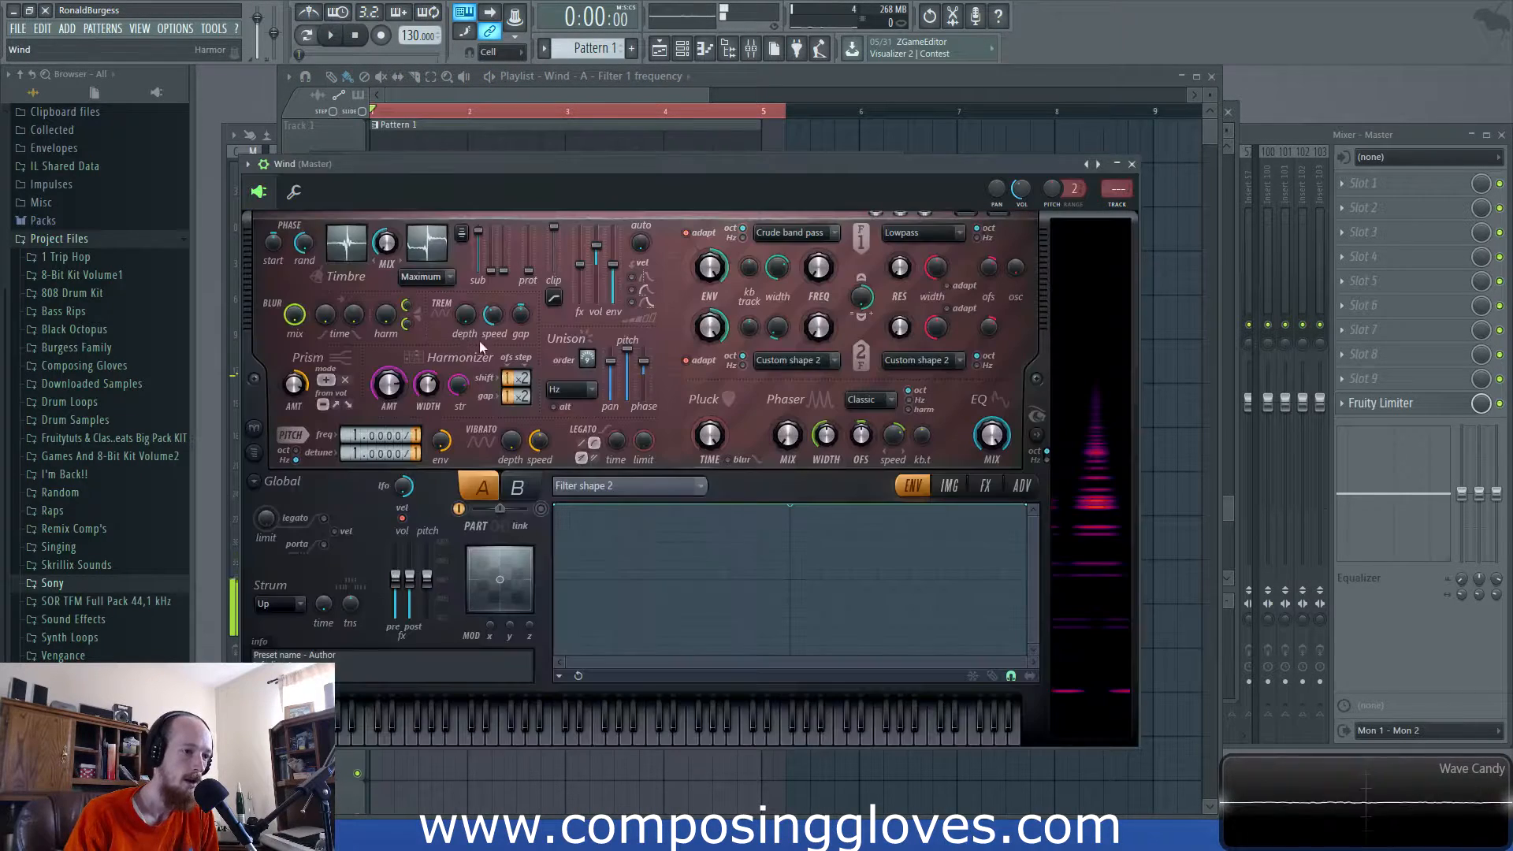
left_click(951, 487)
left_click(922, 488)
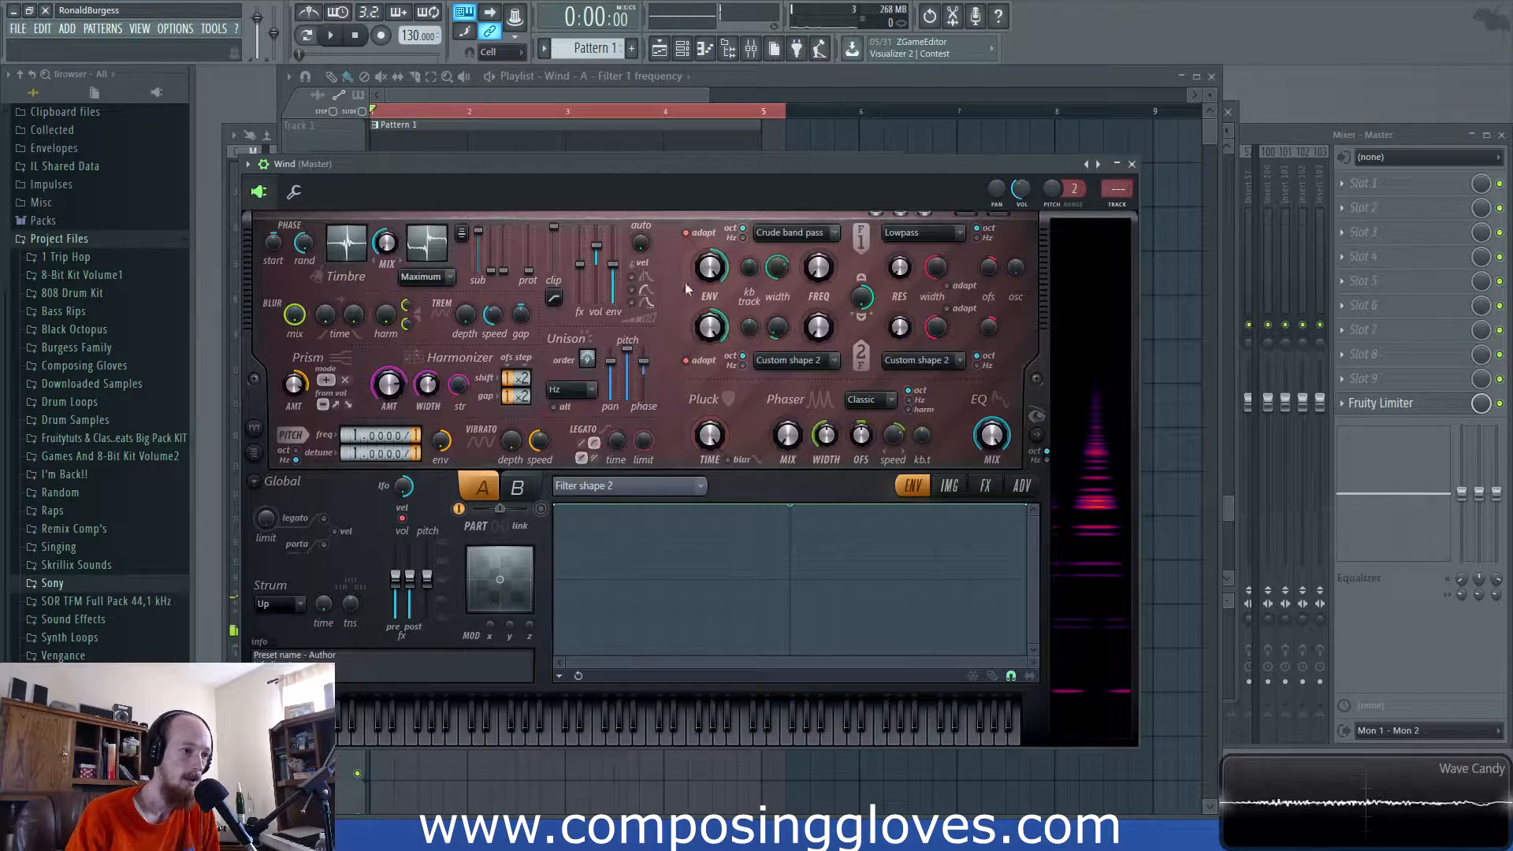
right_click(777, 268)
- Create a three-point filter 1 width automation clip, audition it, and reopen Wind Harmor
left_click(821, 414)
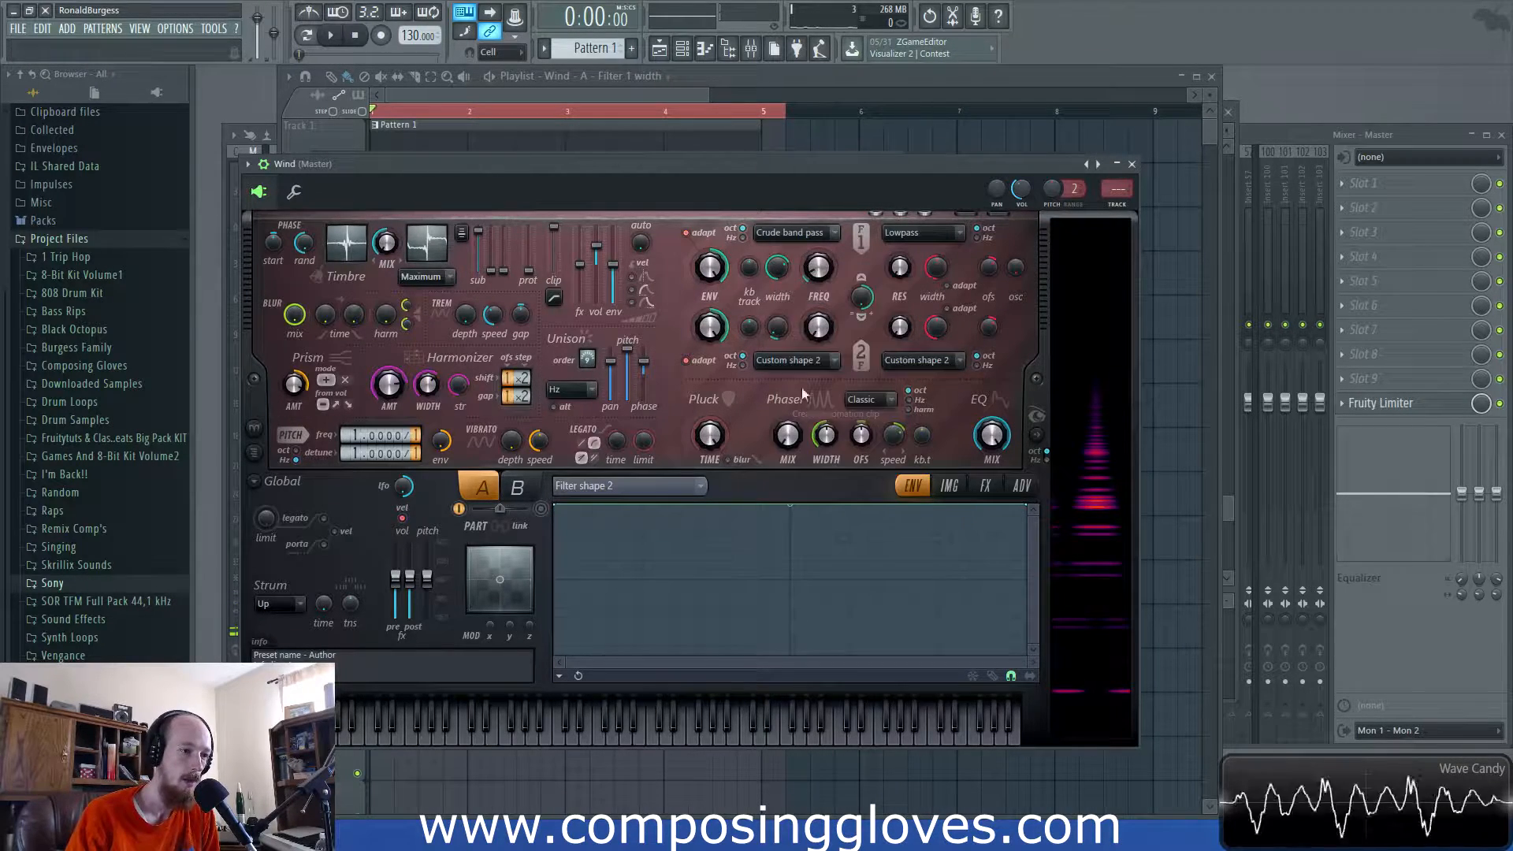
left_click(580, 111)
right_click(402, 242)
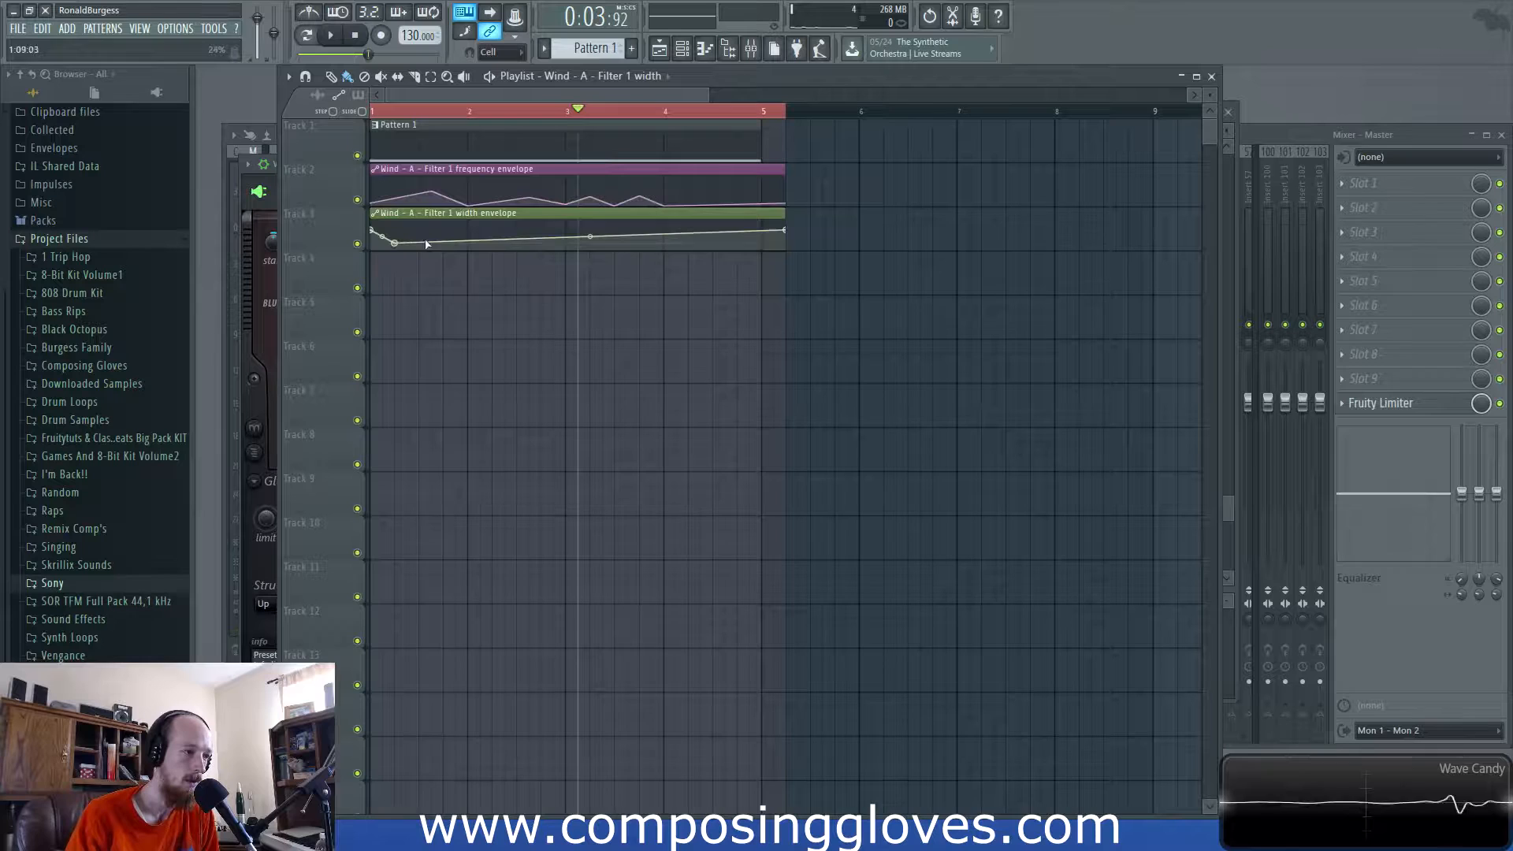
right_click(493, 230)
right_click(640, 242)
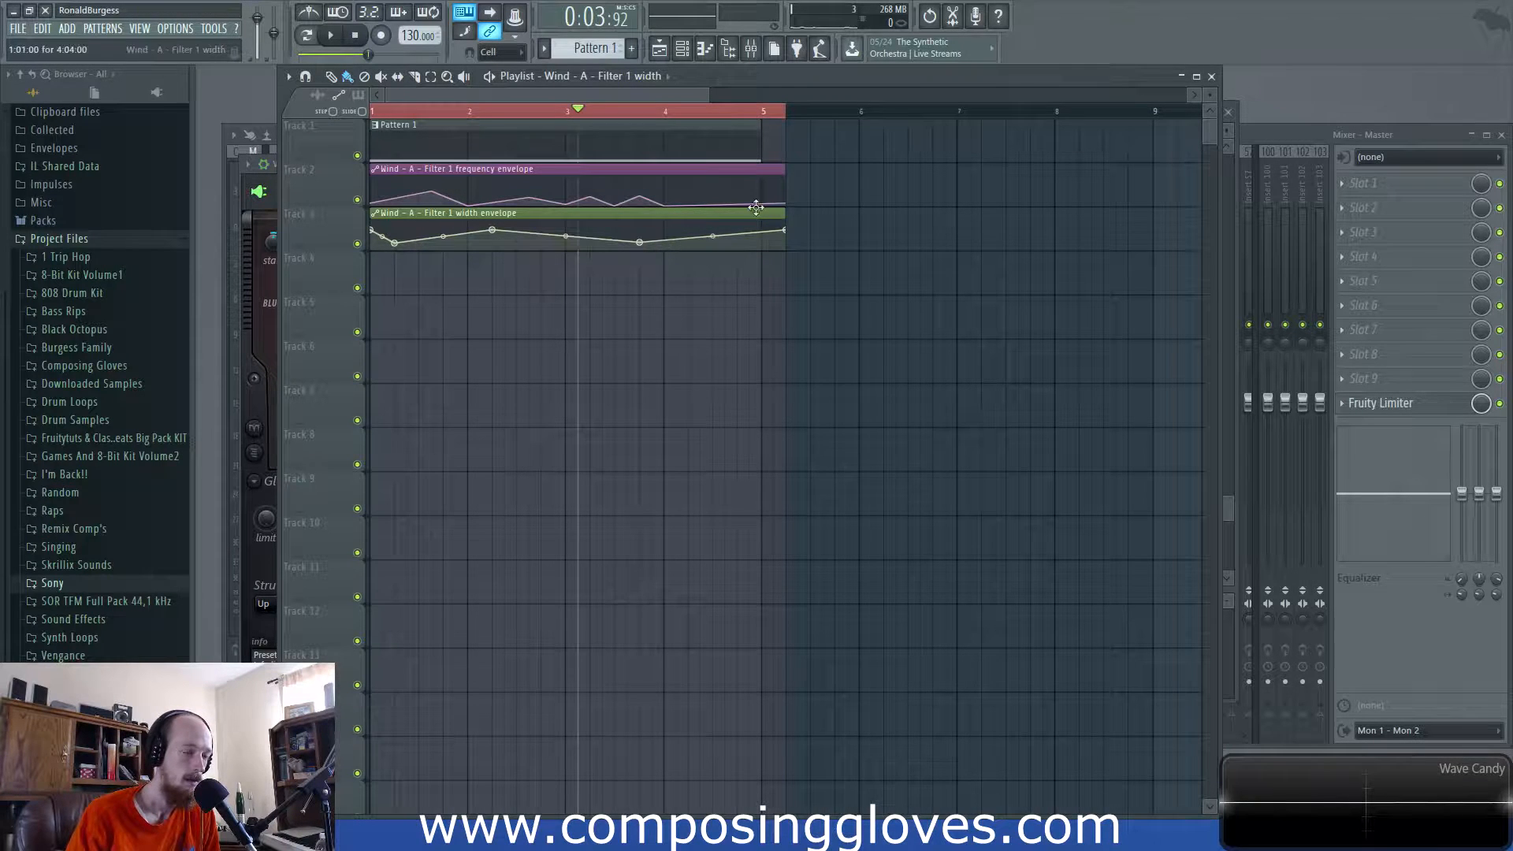
key("space")
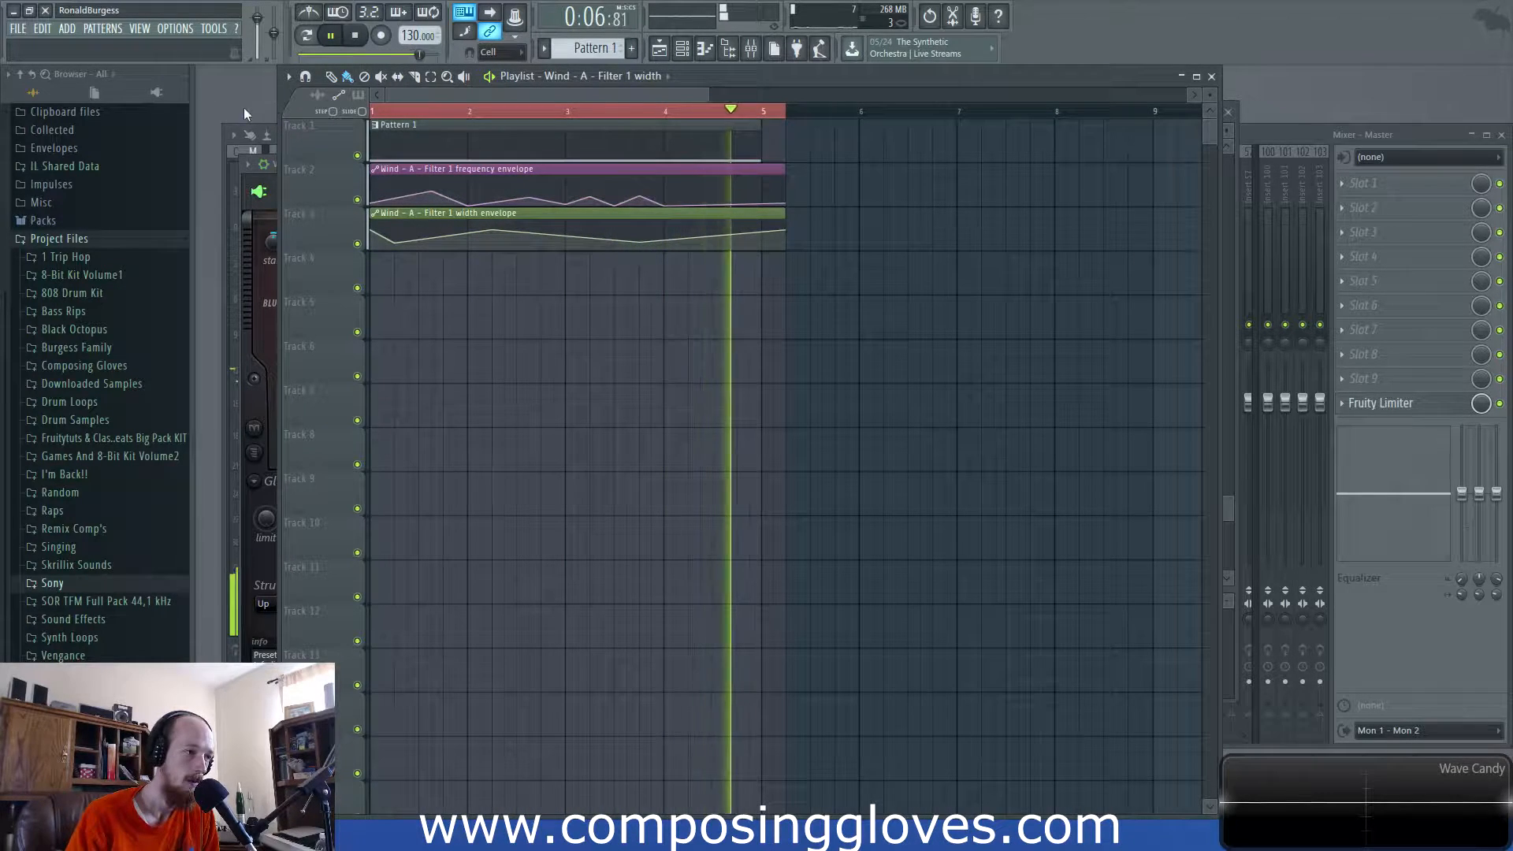
key("space")
key("F6")
left_click(259, 269)
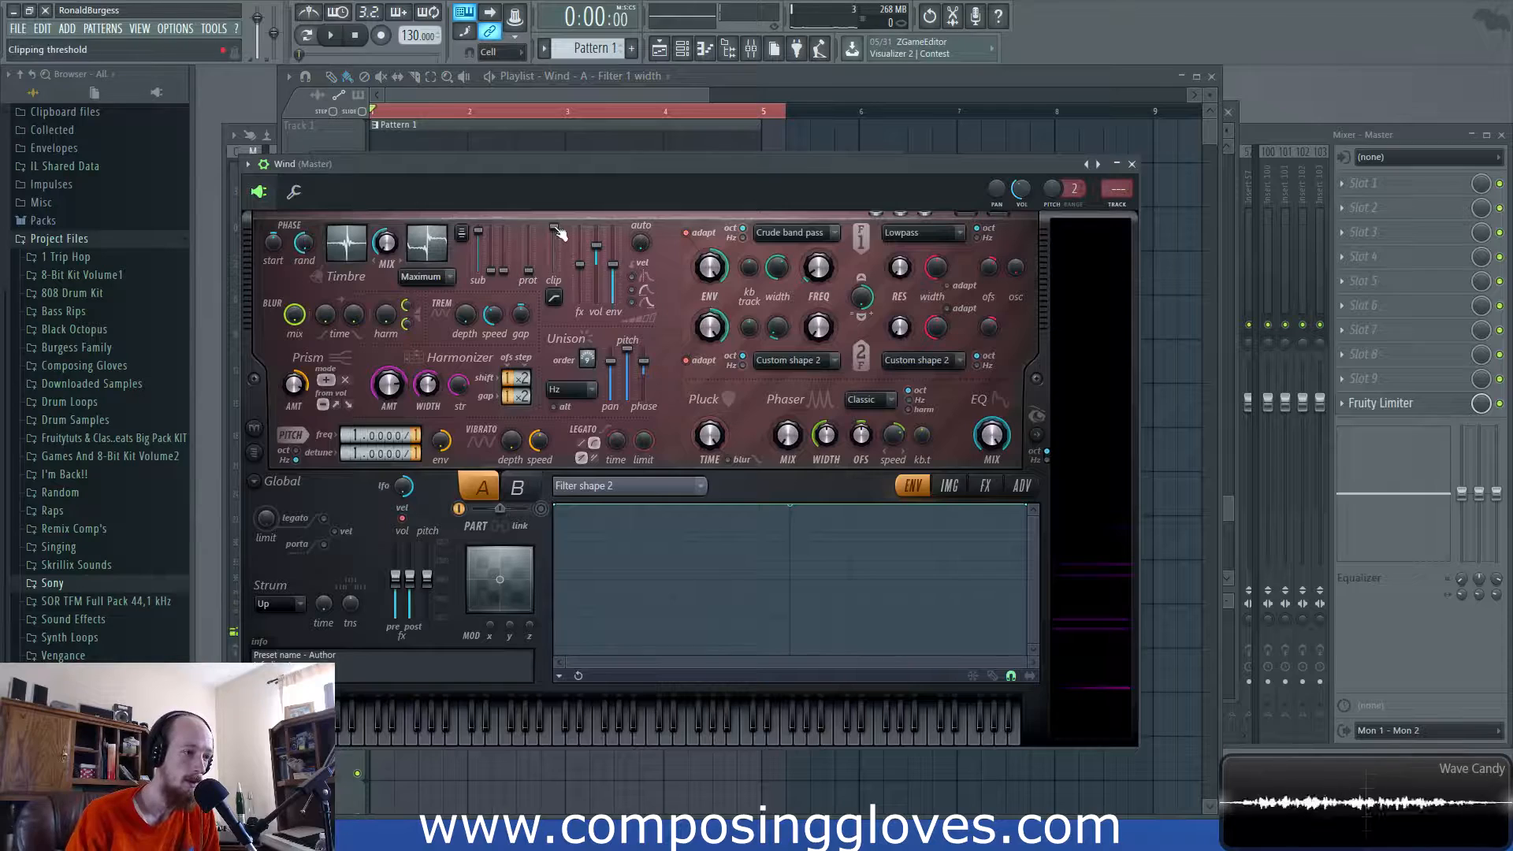
- Switch clipping to Hard low threshold and add a Clipping threshold automation clip, moving its second point to bar 3
left_click(554, 298)
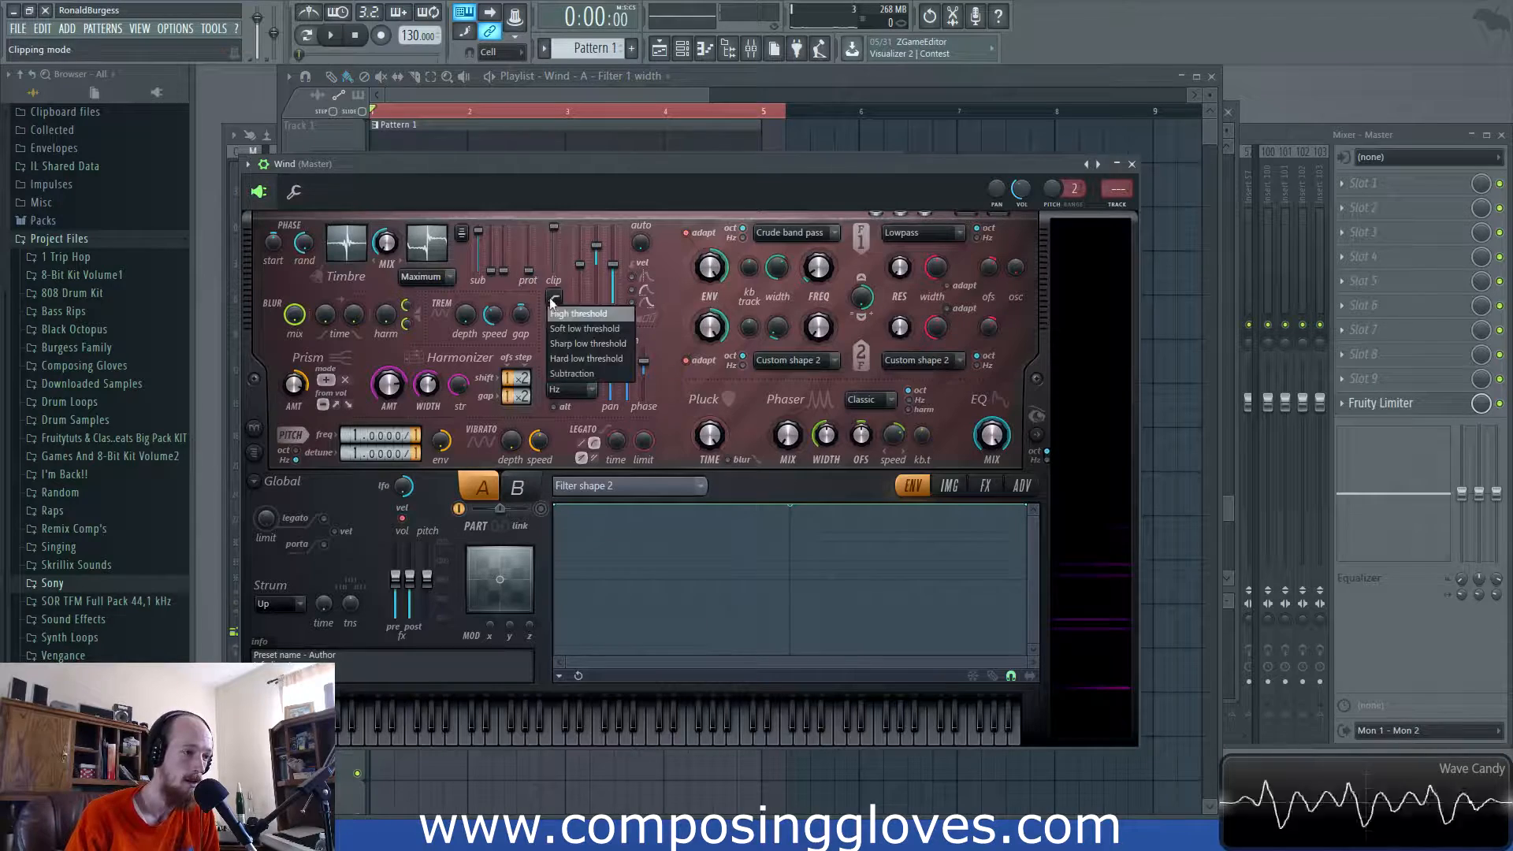
left_click(618, 356)
right_click(558, 230)
left_click(617, 378)
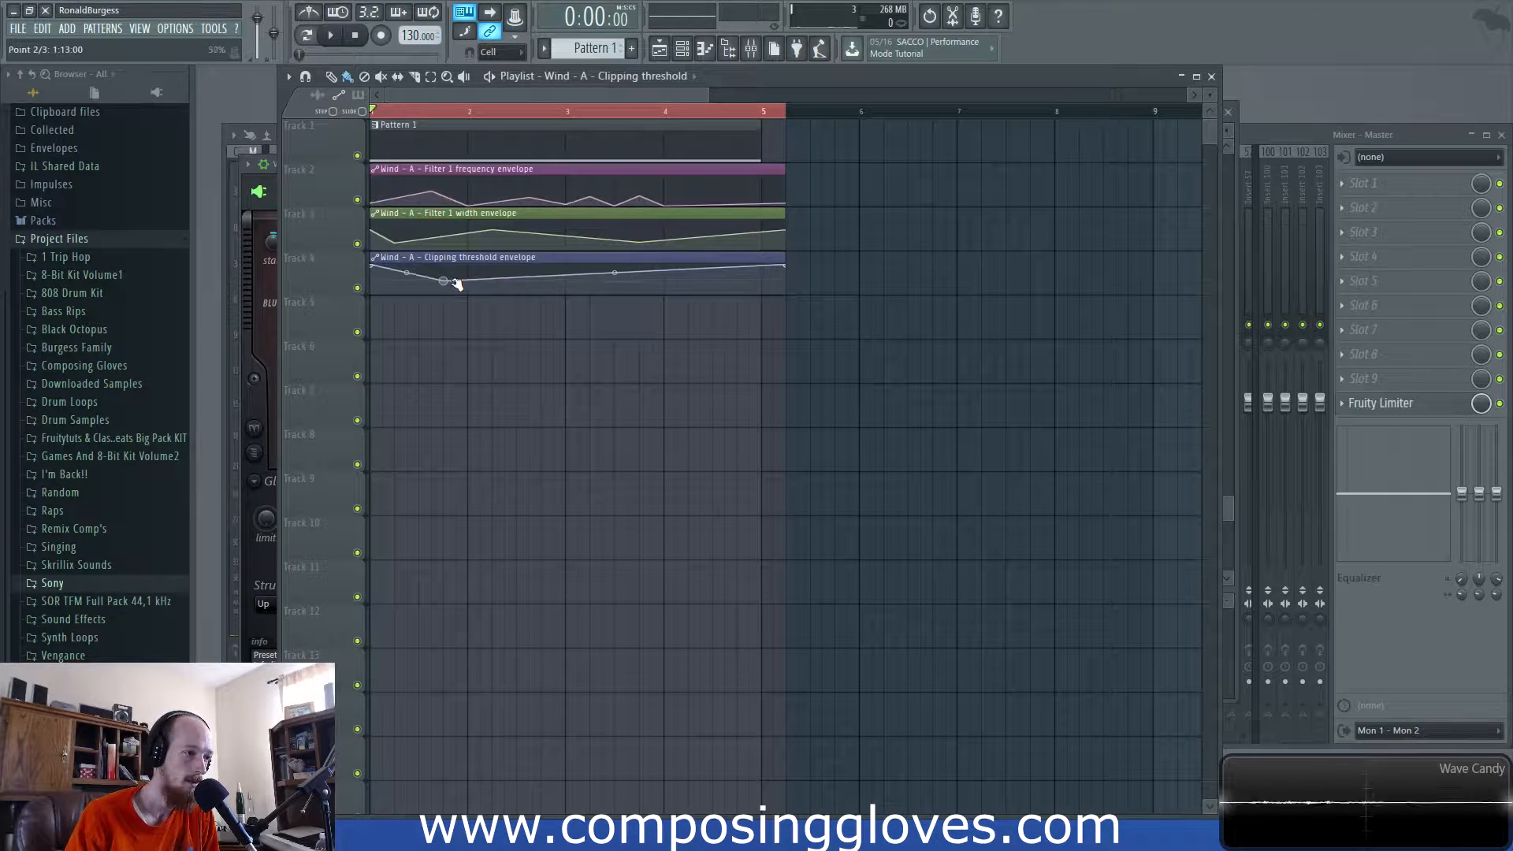
left_click_drag(456, 284, 568, 281)
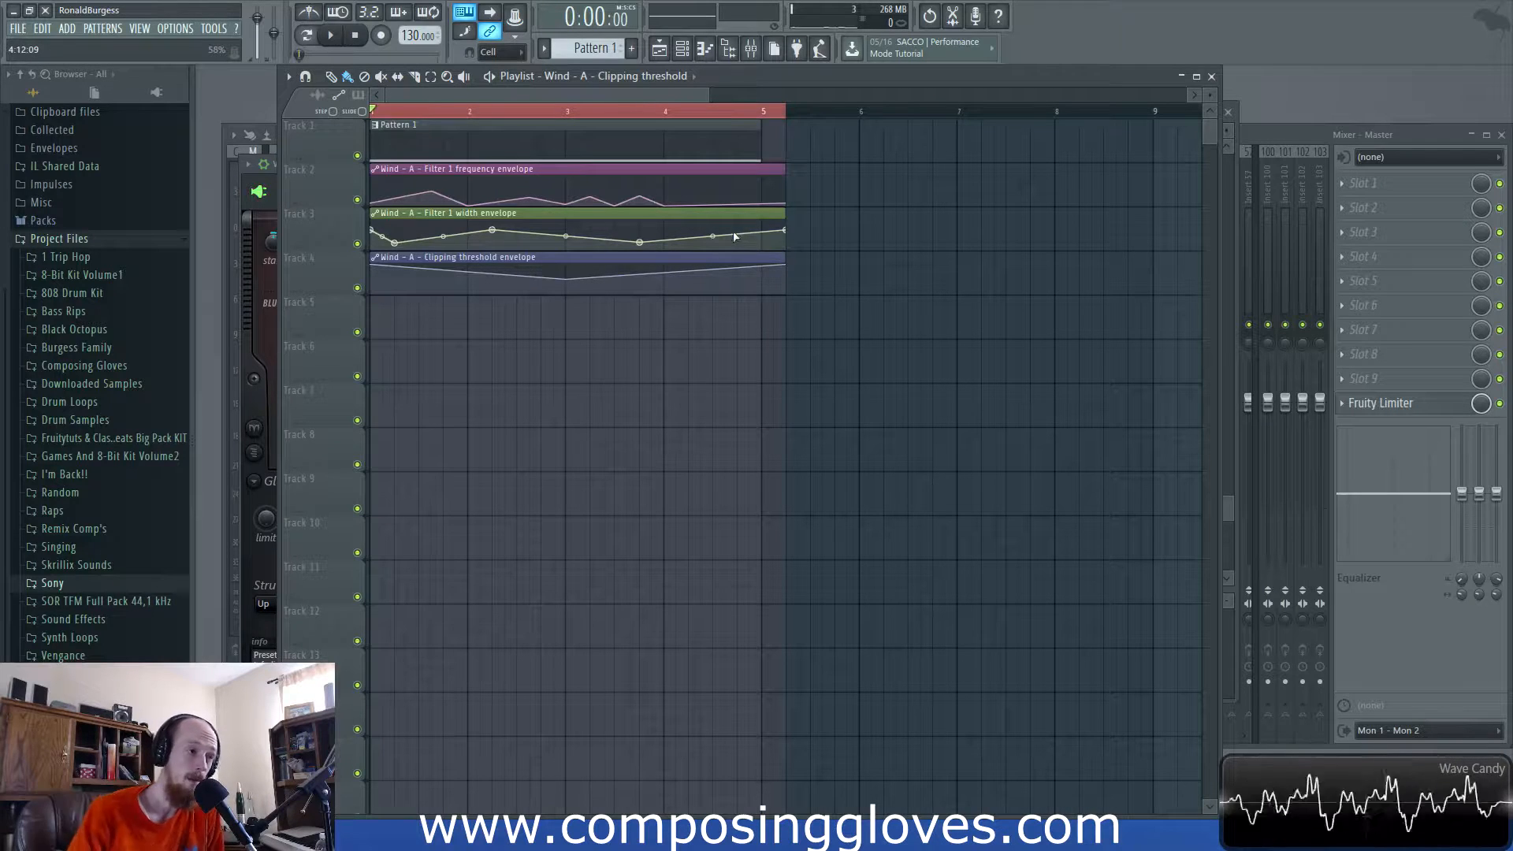
- Reopen the Wind Harmor synth from the channel rack and show its effects page with reverb and compression
key("F6")
left_click(454, 285)
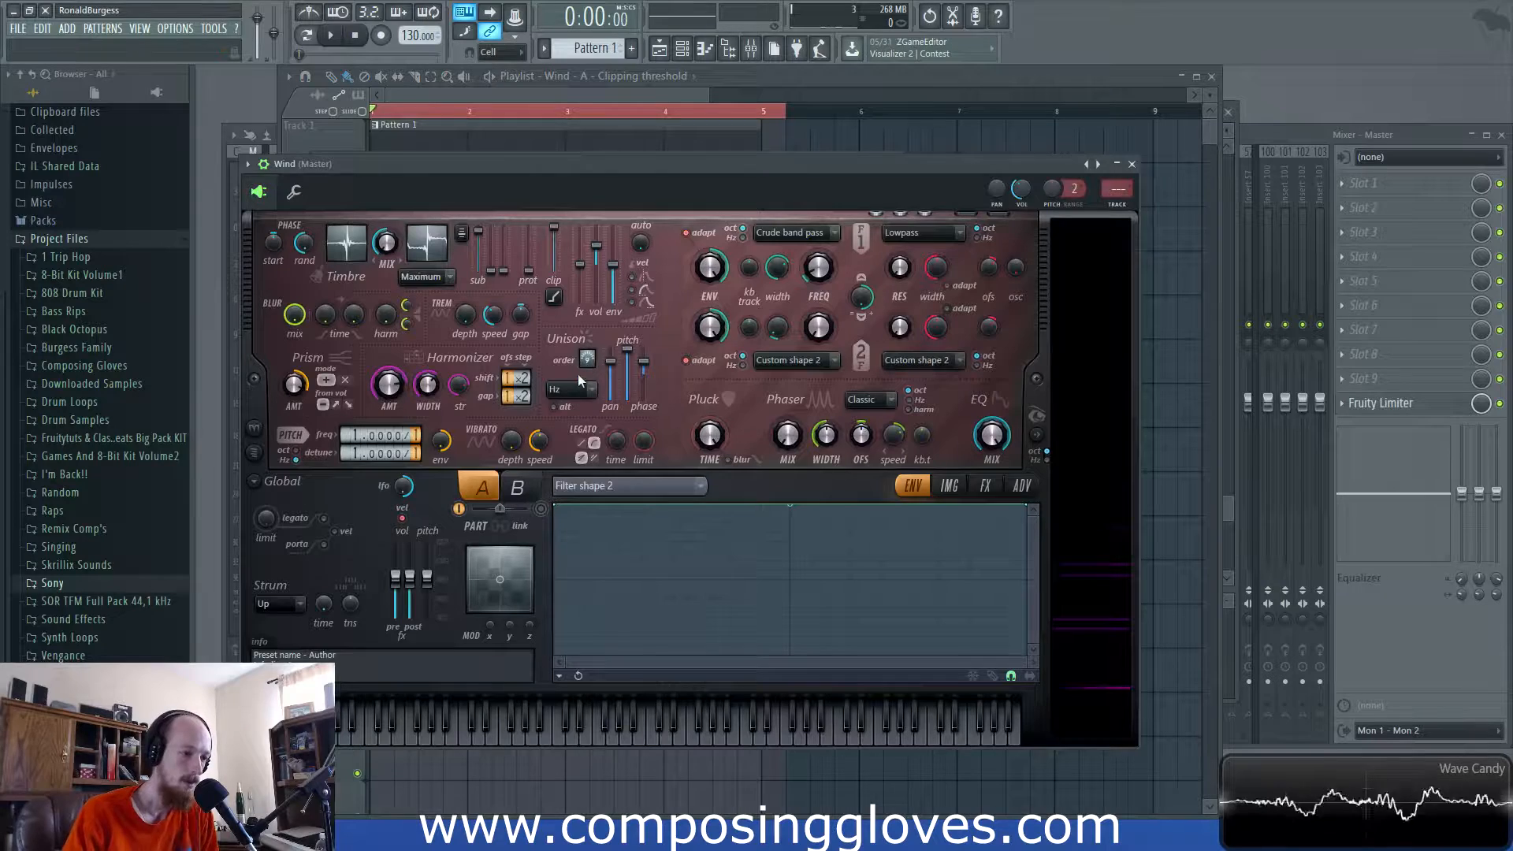
left_click(984, 486)
left_click(910, 487)
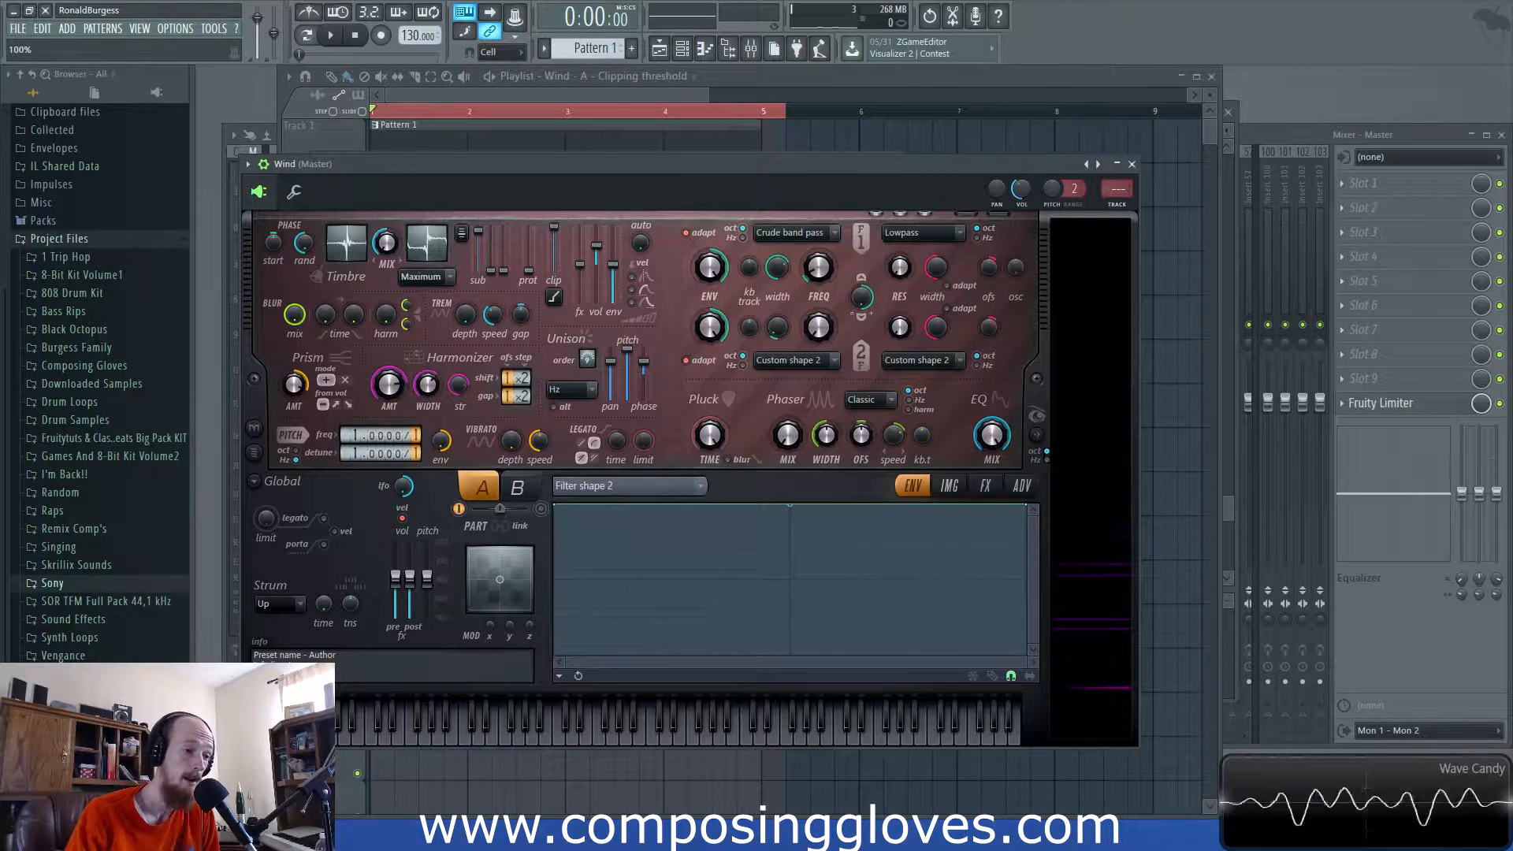
left_click(985, 487)
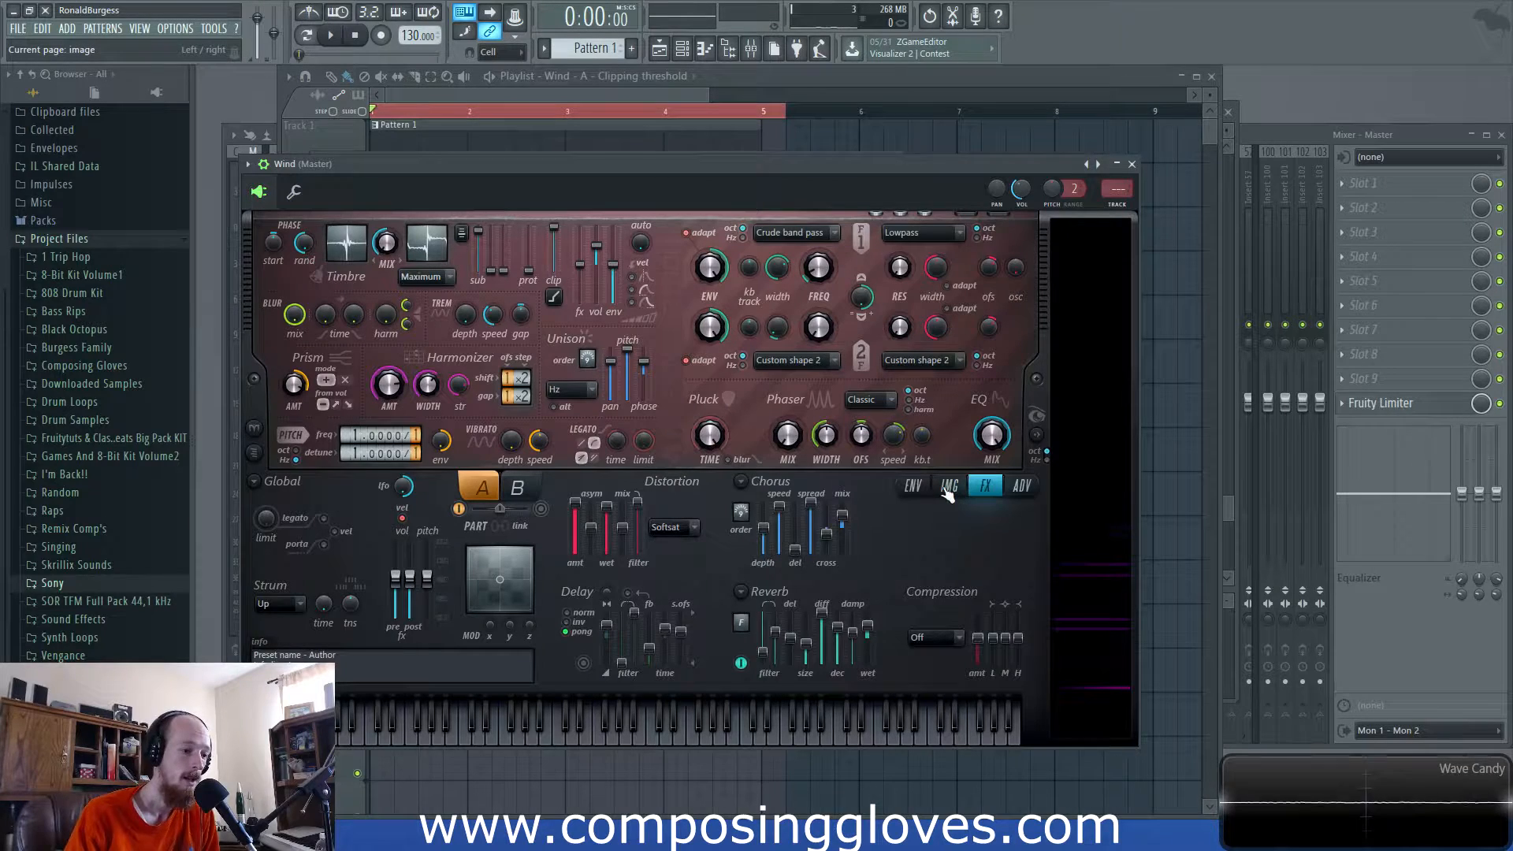
- Create automation clips for Reverb low cut and Reverb high cut and view them in the playlist
right_click(767, 654)
left_click(857, 679)
right_click(778, 633)
left_click(819, 682)
left_click(585, 80)
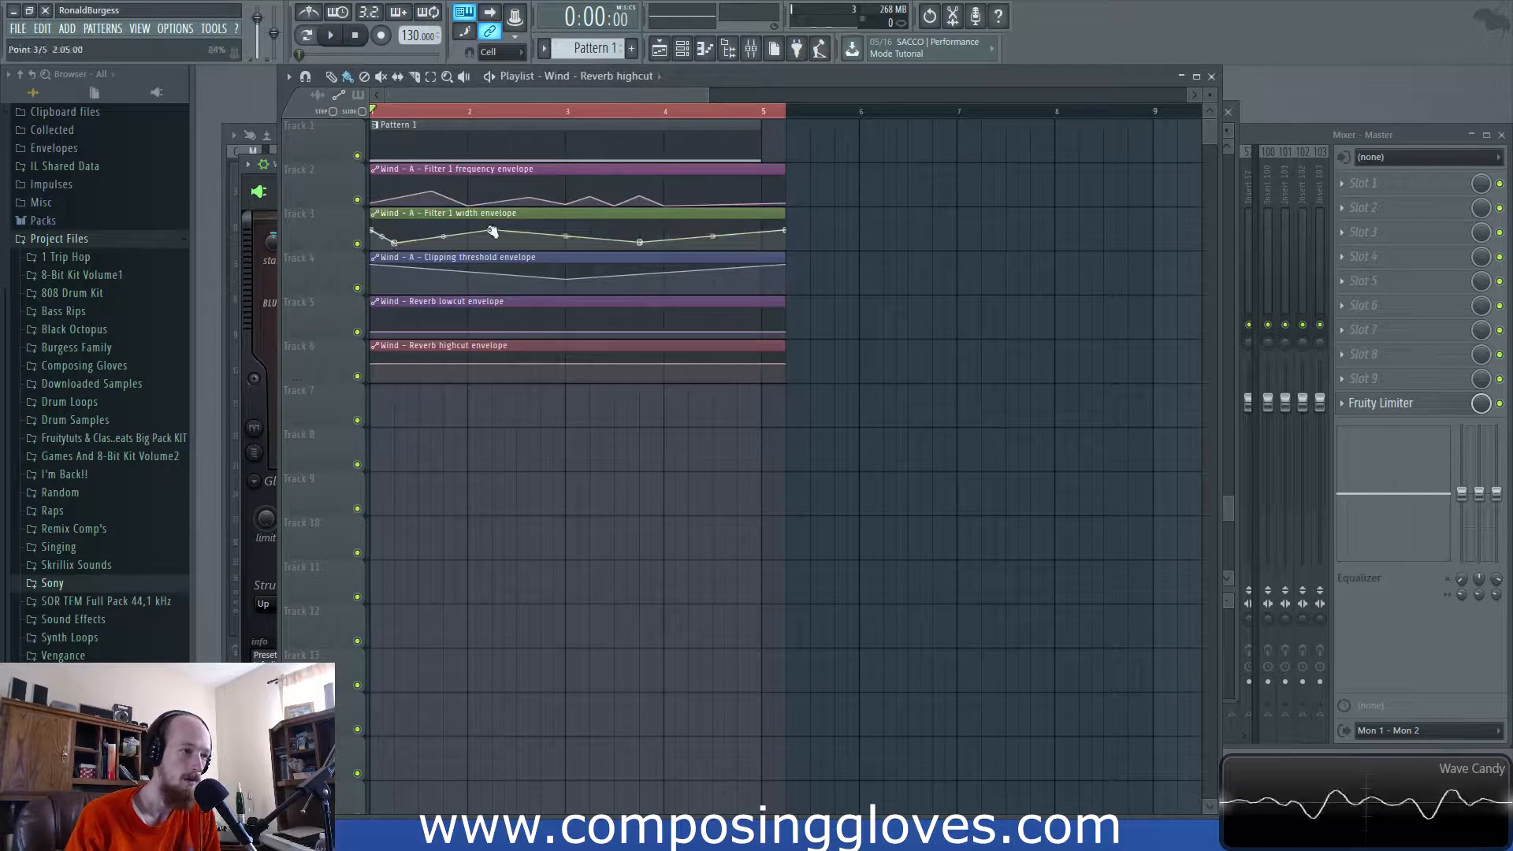
- Add four points to the Reverb lowcut envelope and a rising peak to Reverb highcut, then preview playback
right_click(438, 323)
right_click(523, 331)
right_click(585, 317)
right_click(646, 333)
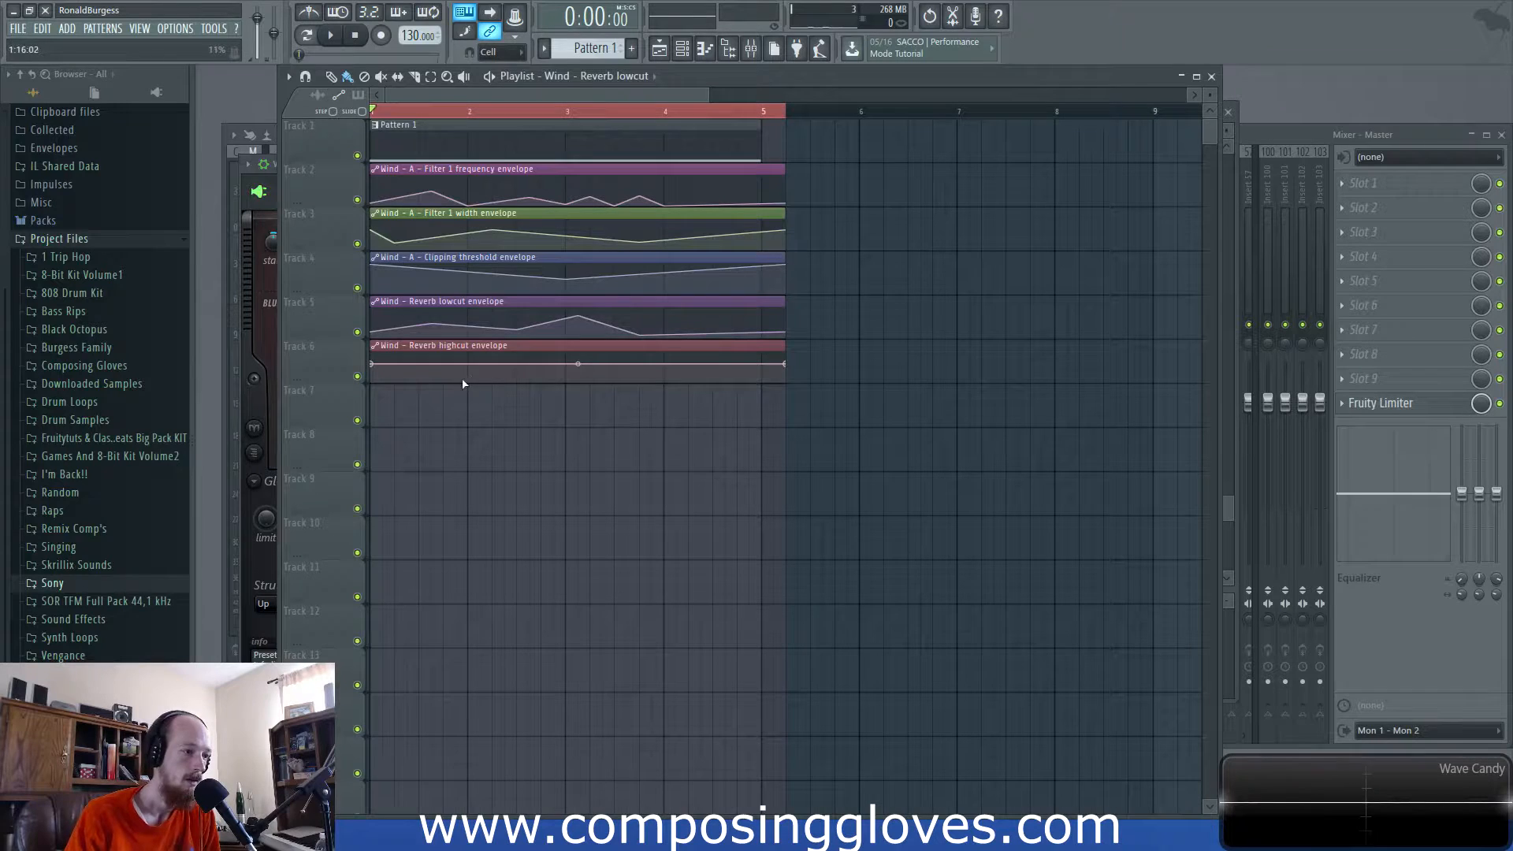
right_click(456, 379)
right_click(641, 357)
key("space")
key("space")
key("space")
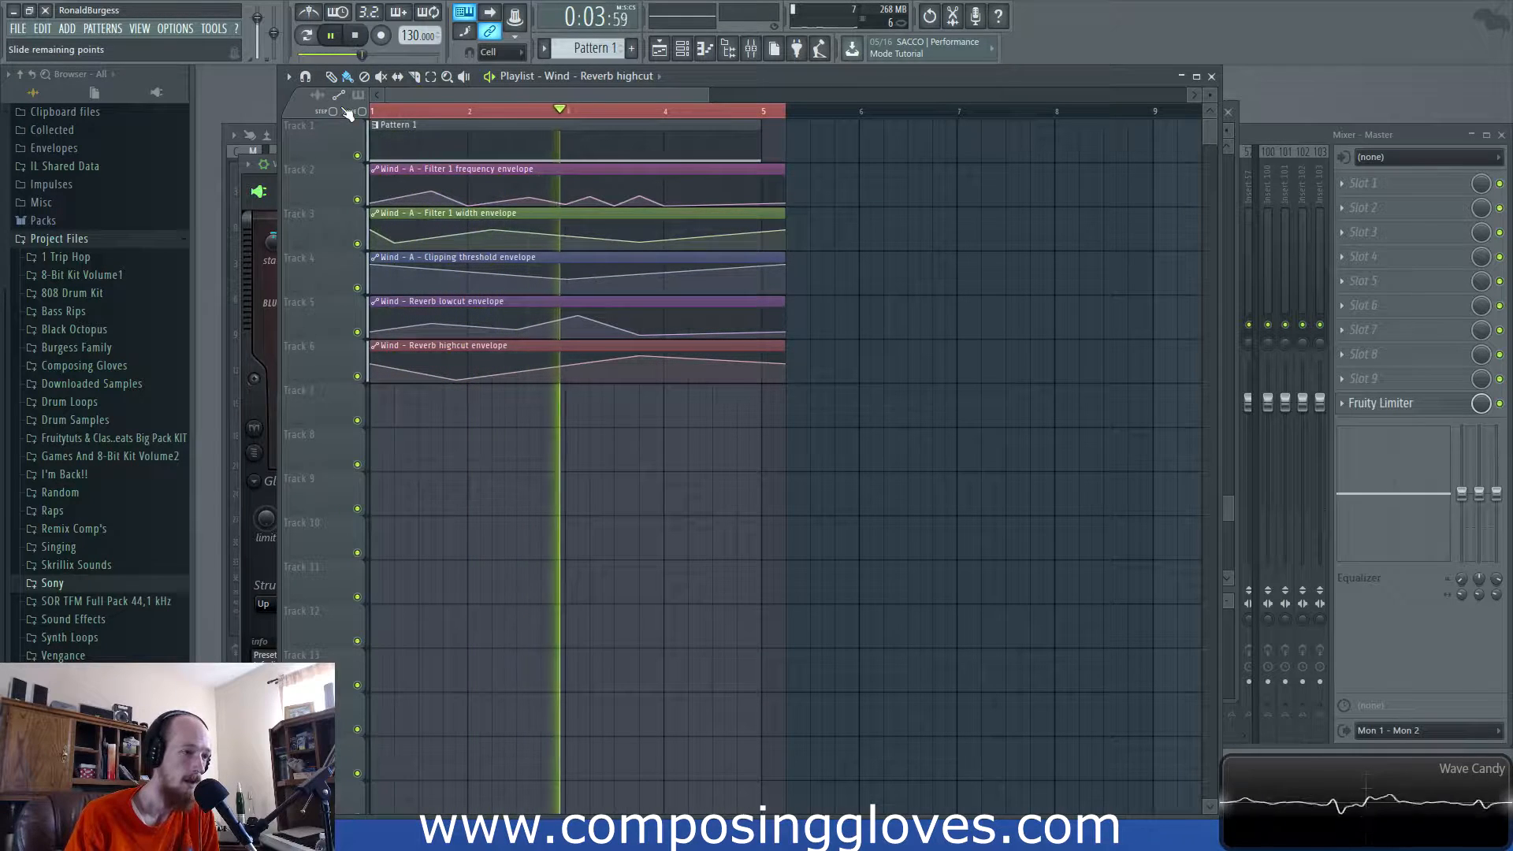
key("space")
key("space")
key("space")
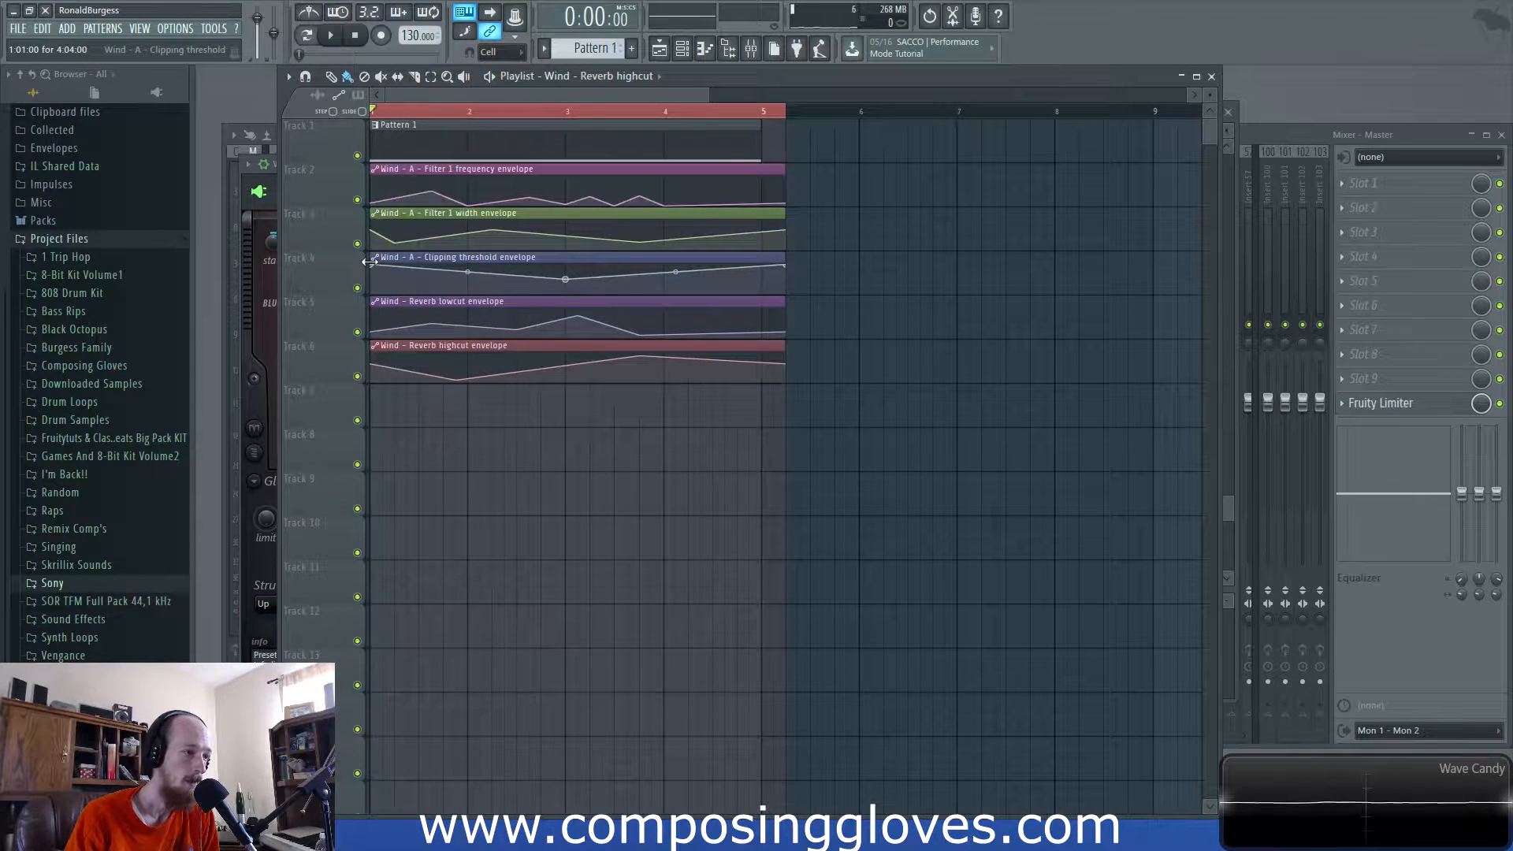
- Drop the Clipping threshold envelope's first, last and middle points toward the bottom while previewing
left_click_drag(372, 265, 372, 296)
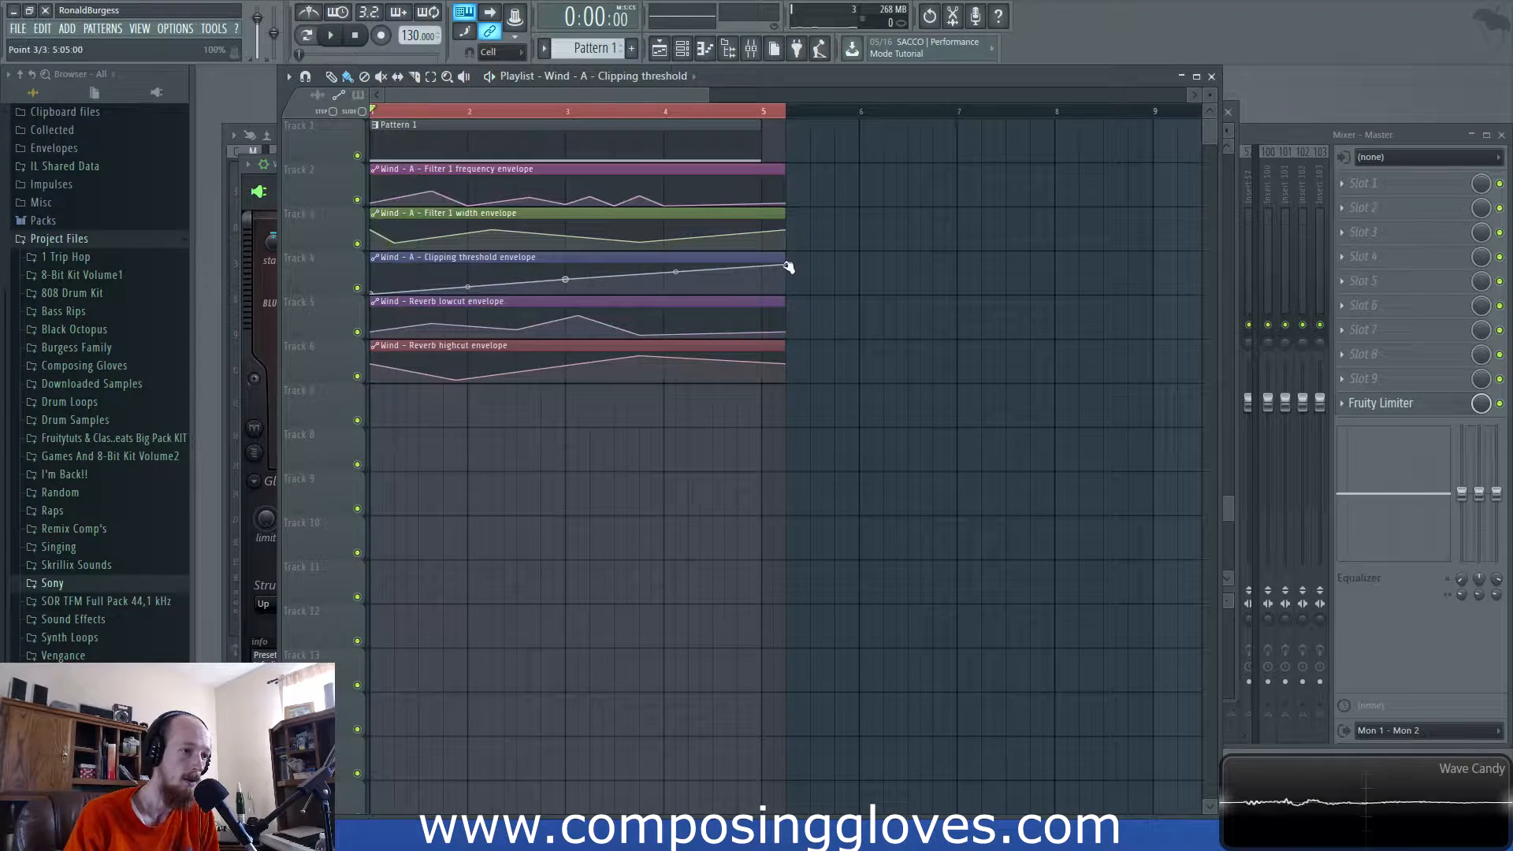
left_click_drag(789, 268, 786, 294)
key("space")
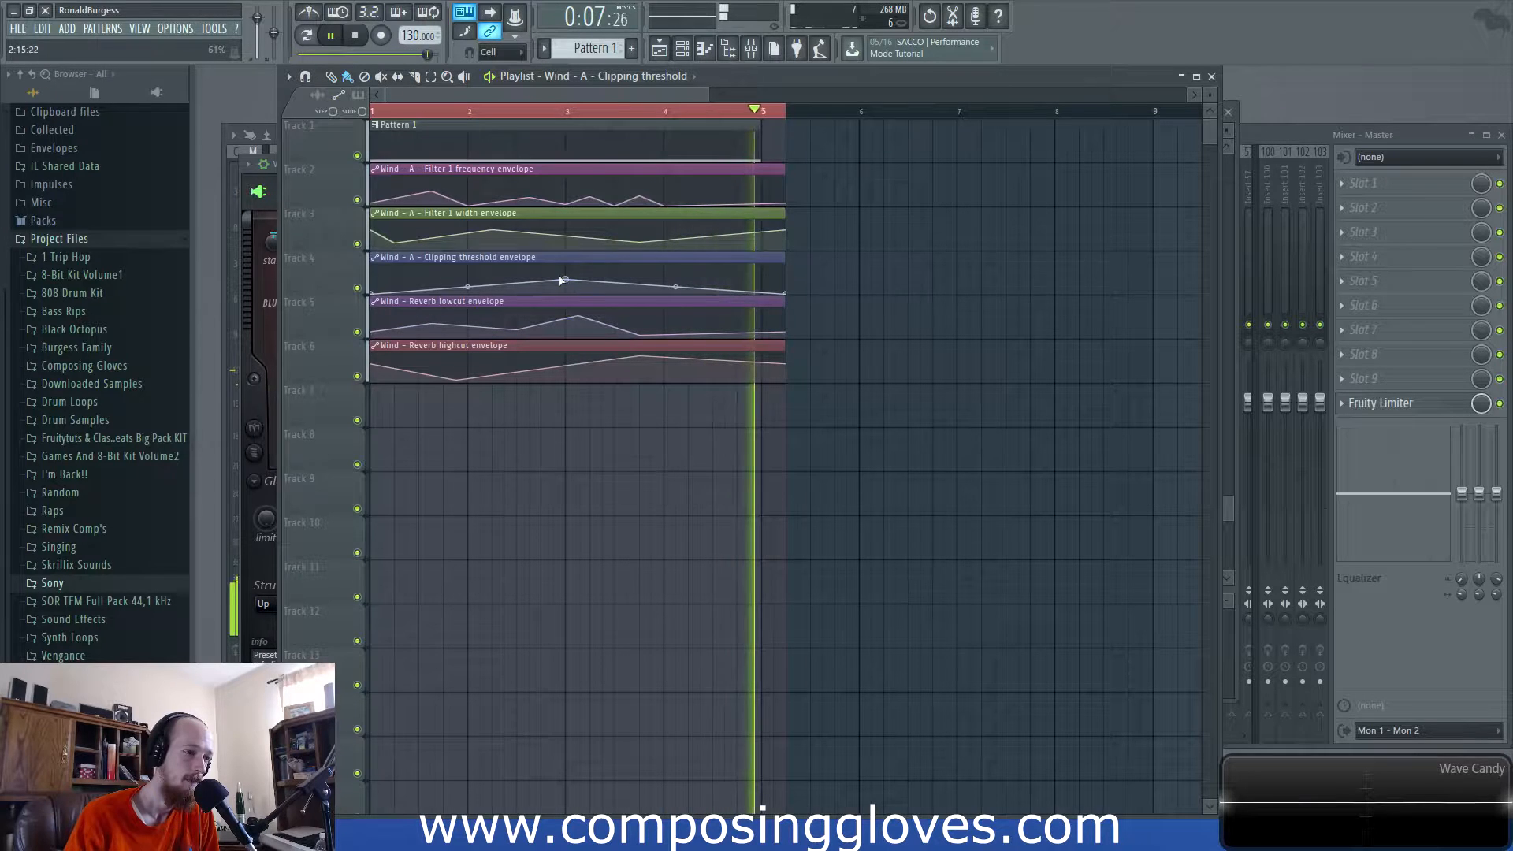
left_click_drag(564, 280, 565, 287)
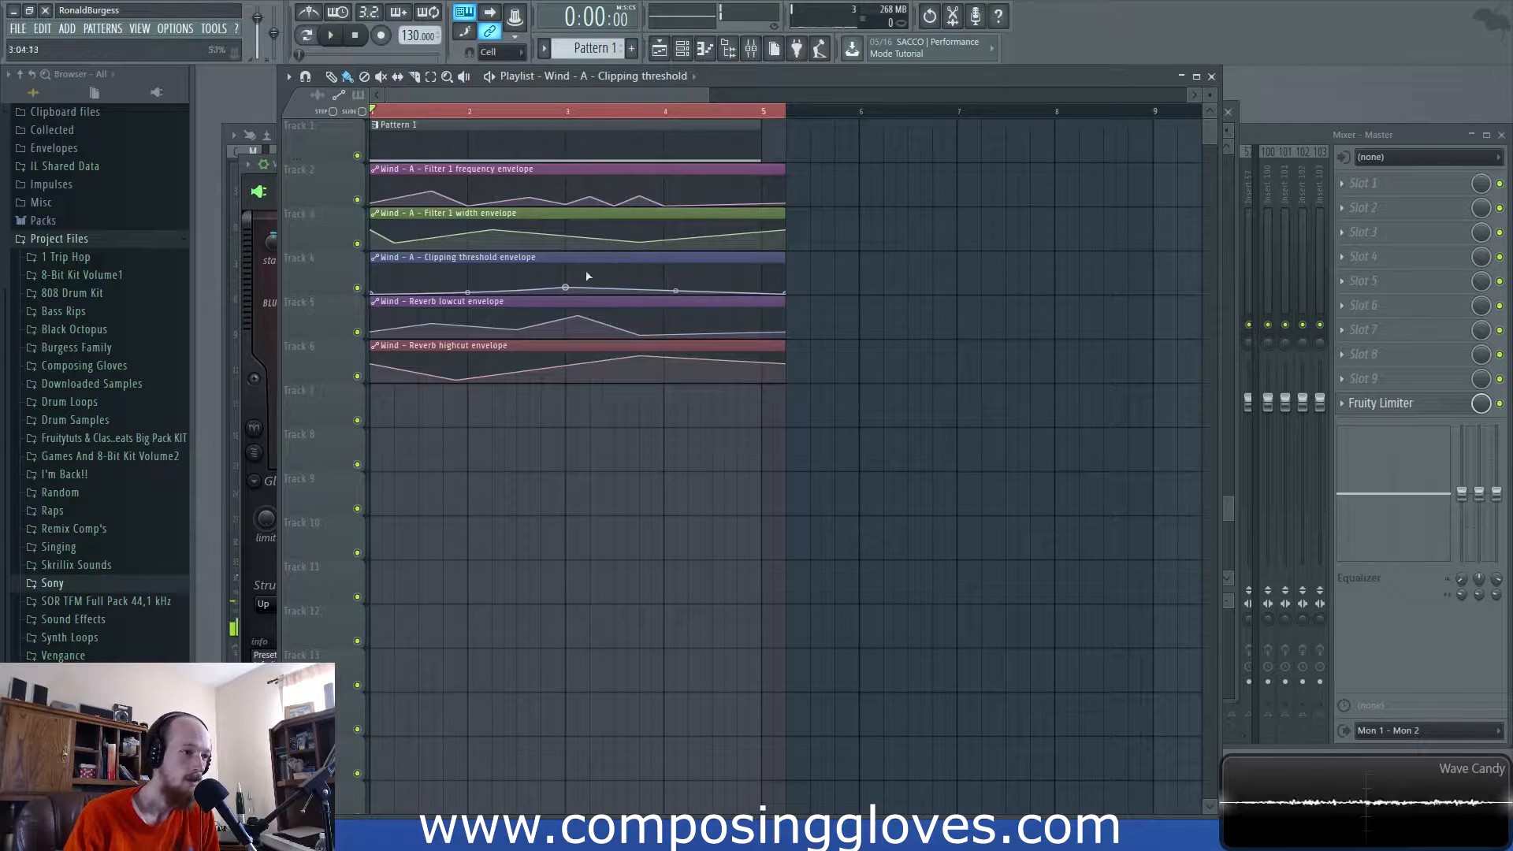
- Delete the Clipping threshold automation clip from the playlist and preview the sound without it
right_click(776, 260)
key("space")
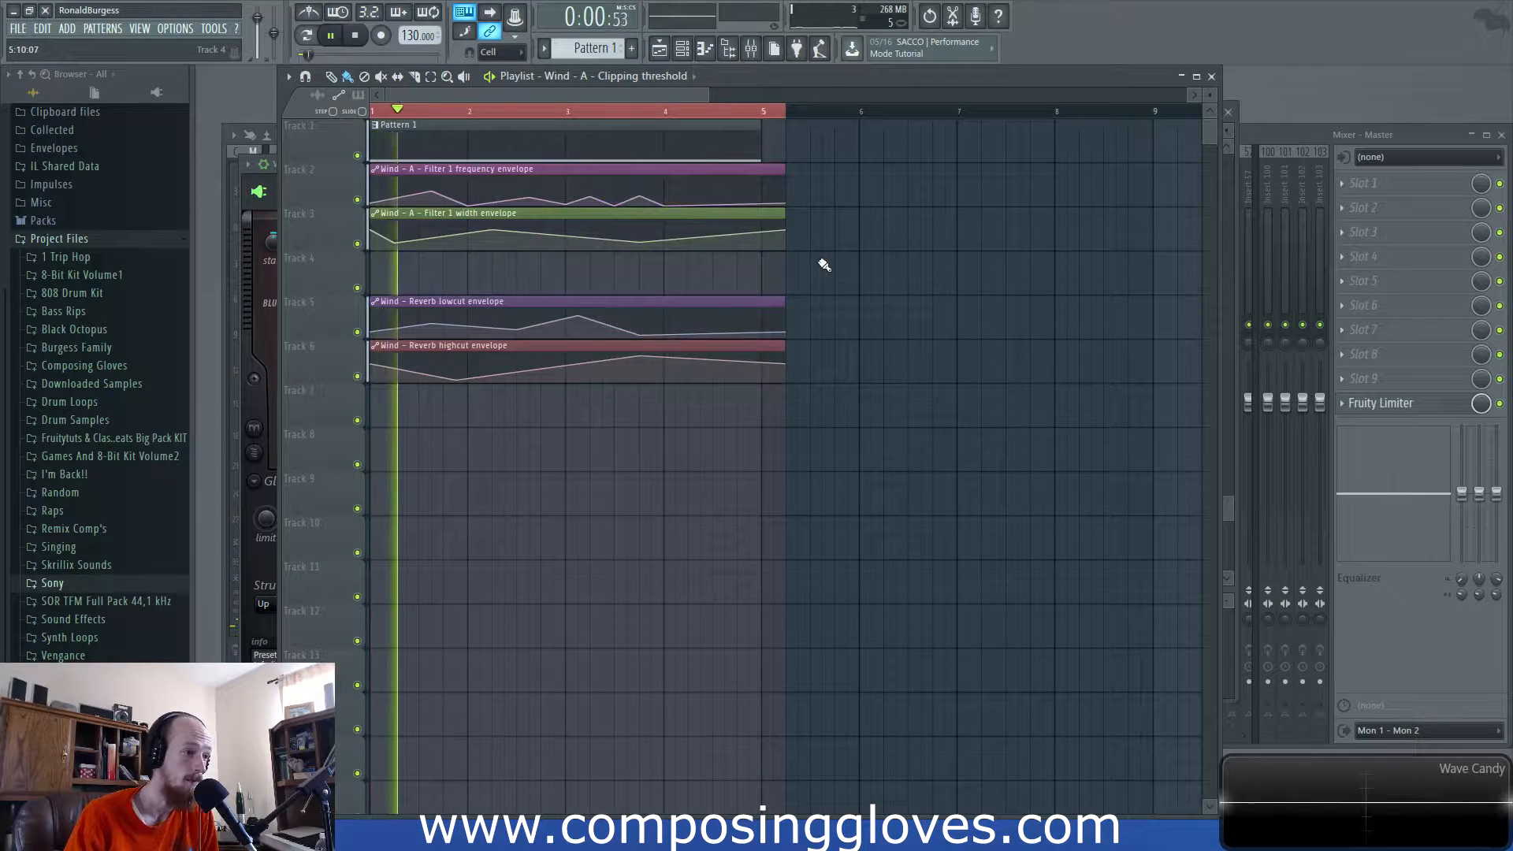
key("space")
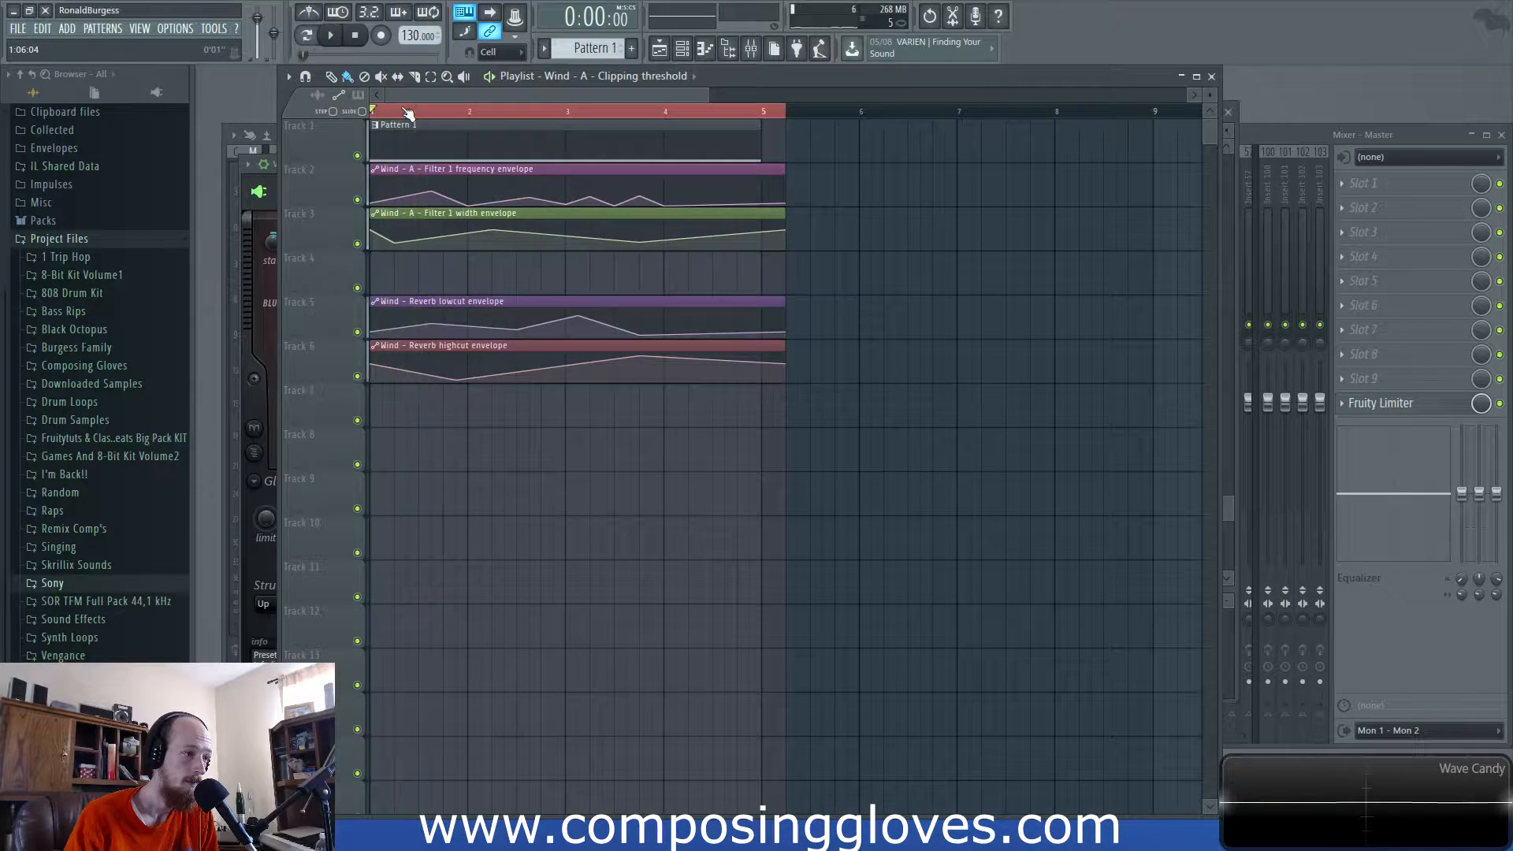
- Open the Wind Harmor instrument and raise its clip amount to maximum while listening
key("F6")
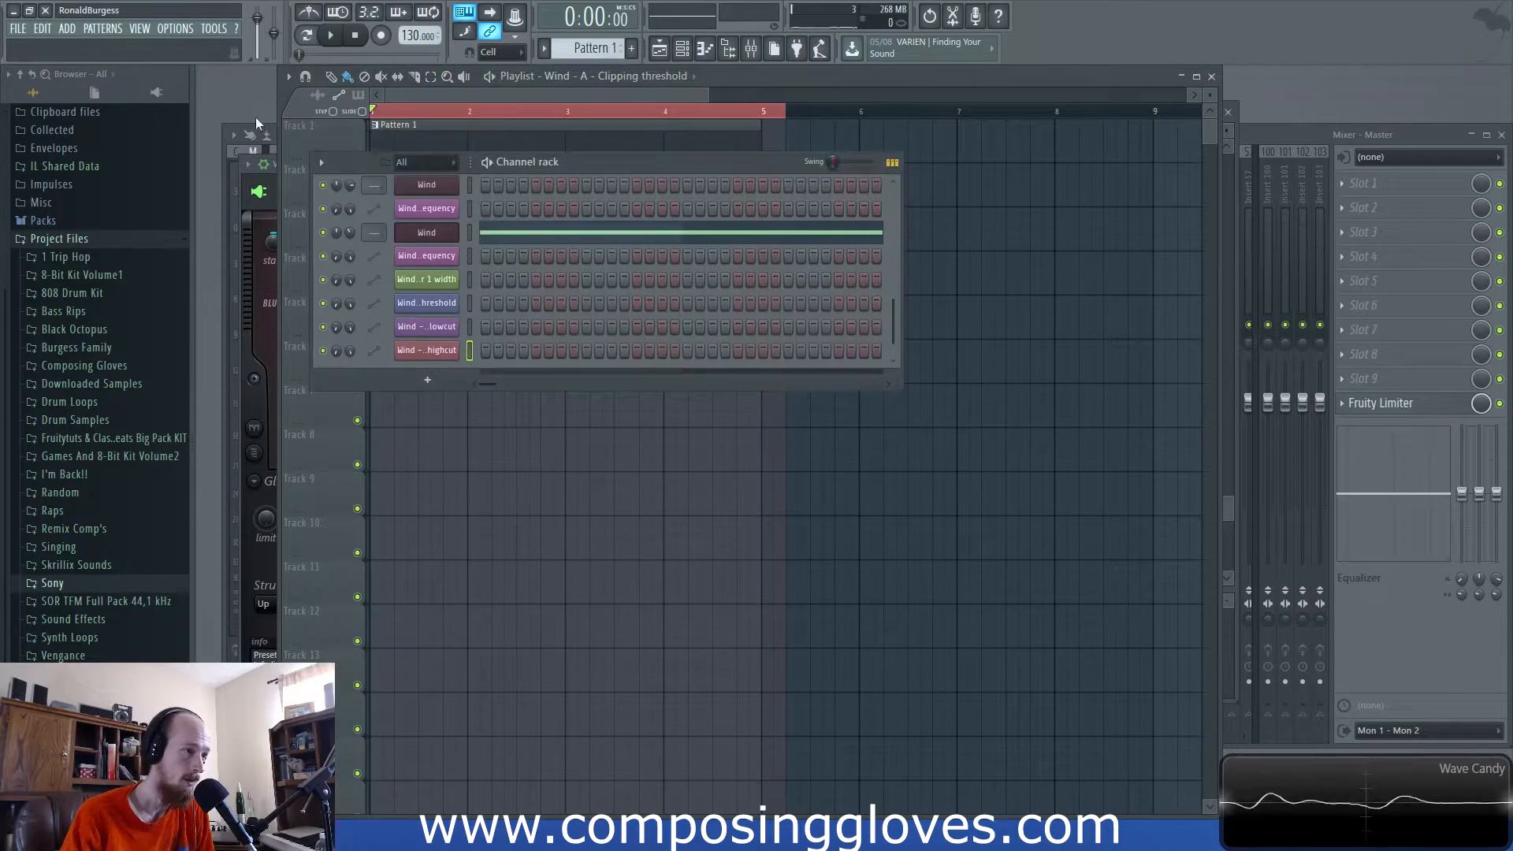
left_click(236, 322)
key("F6")
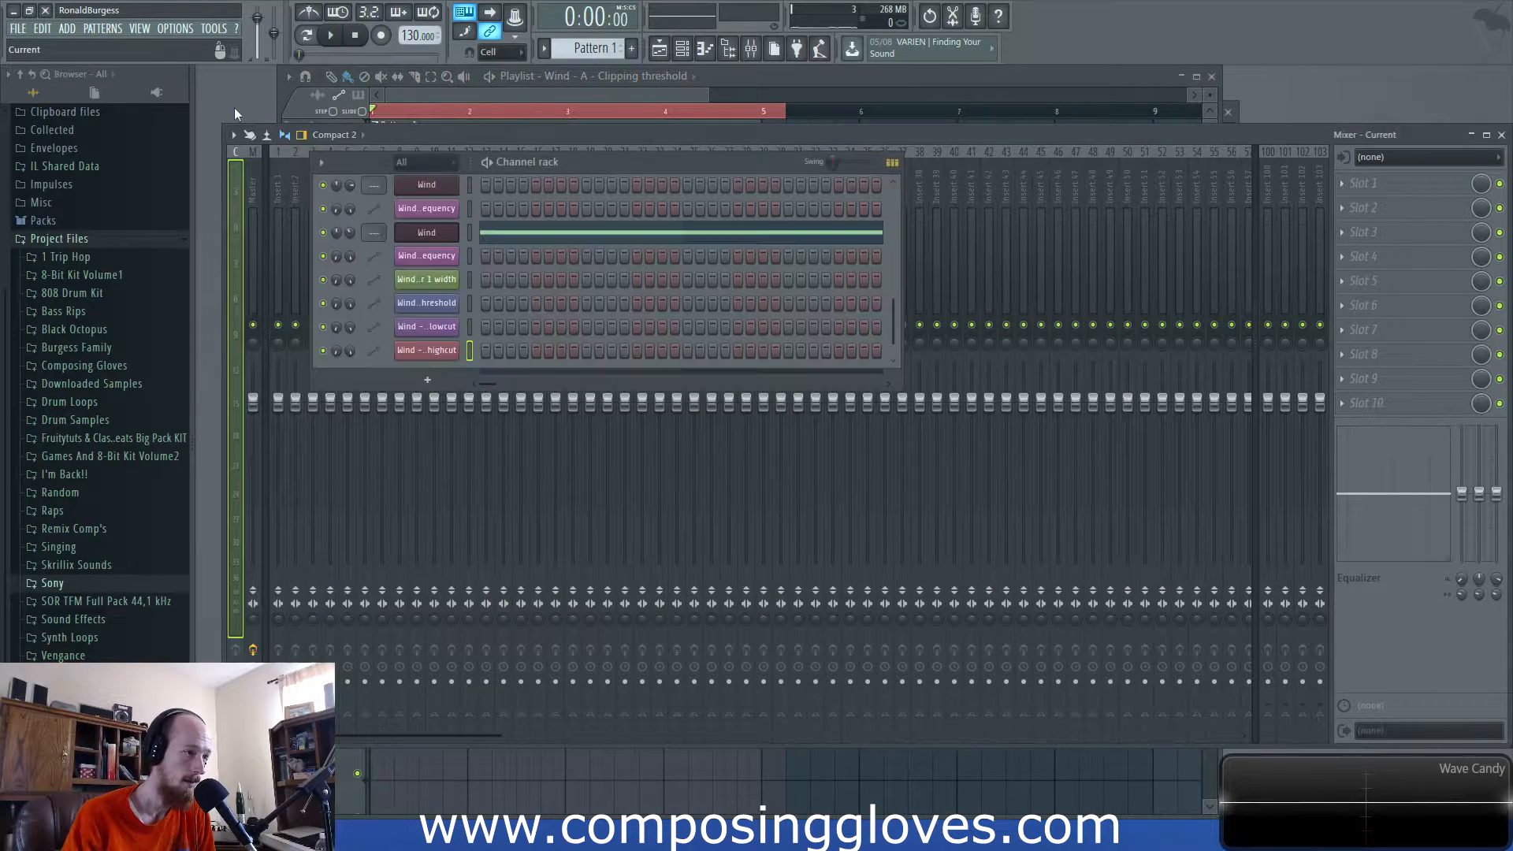
left_click(455, 236)
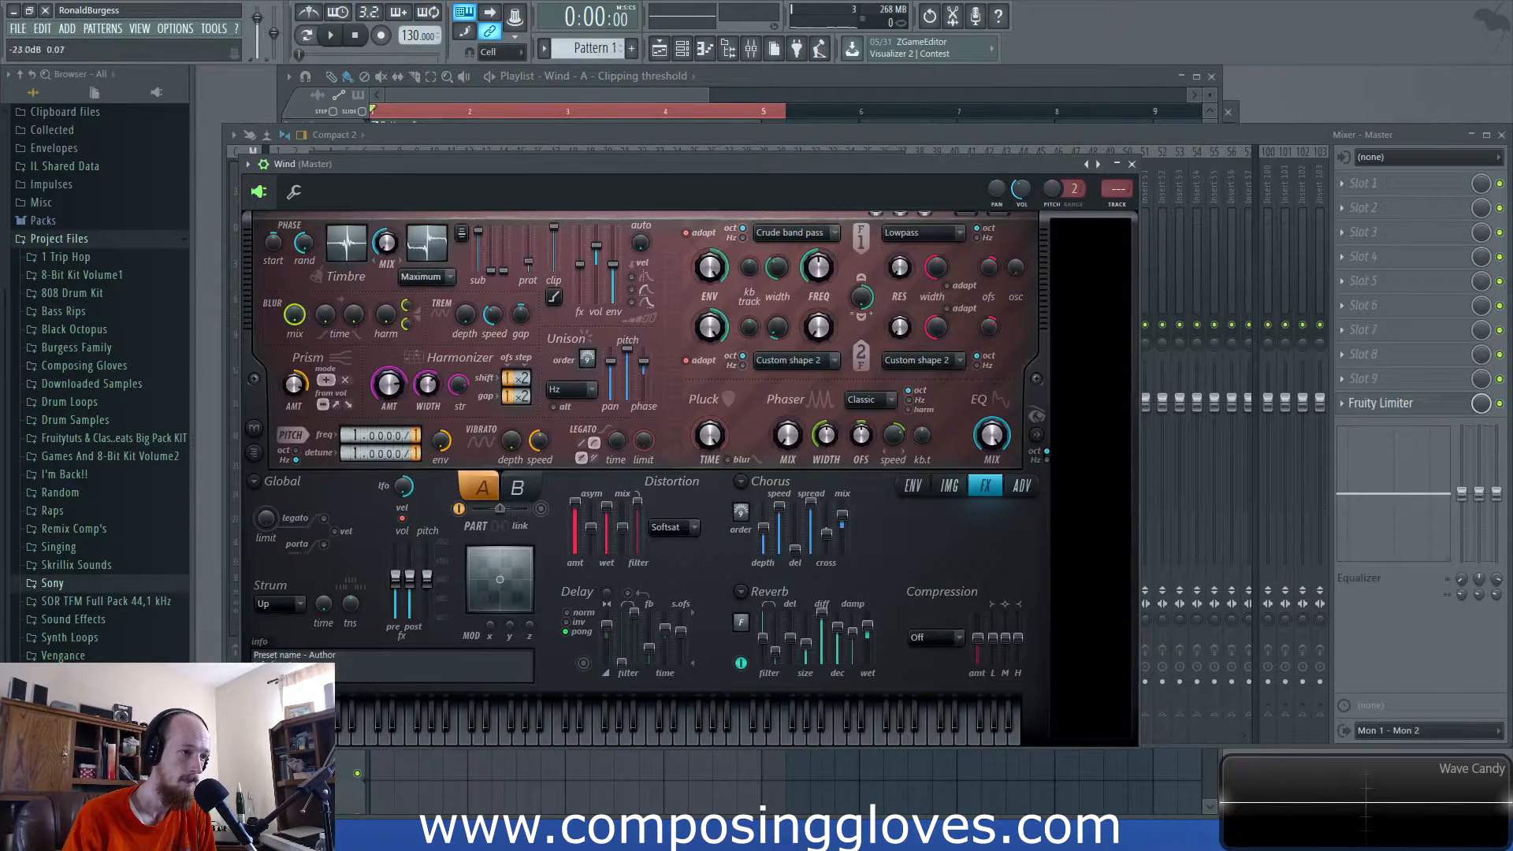
key("space")
mouse_move(557, 270)
left_mouse_down()
mouse_move(560, 238)
mouse_move(560, 280)
left_mouse_up()
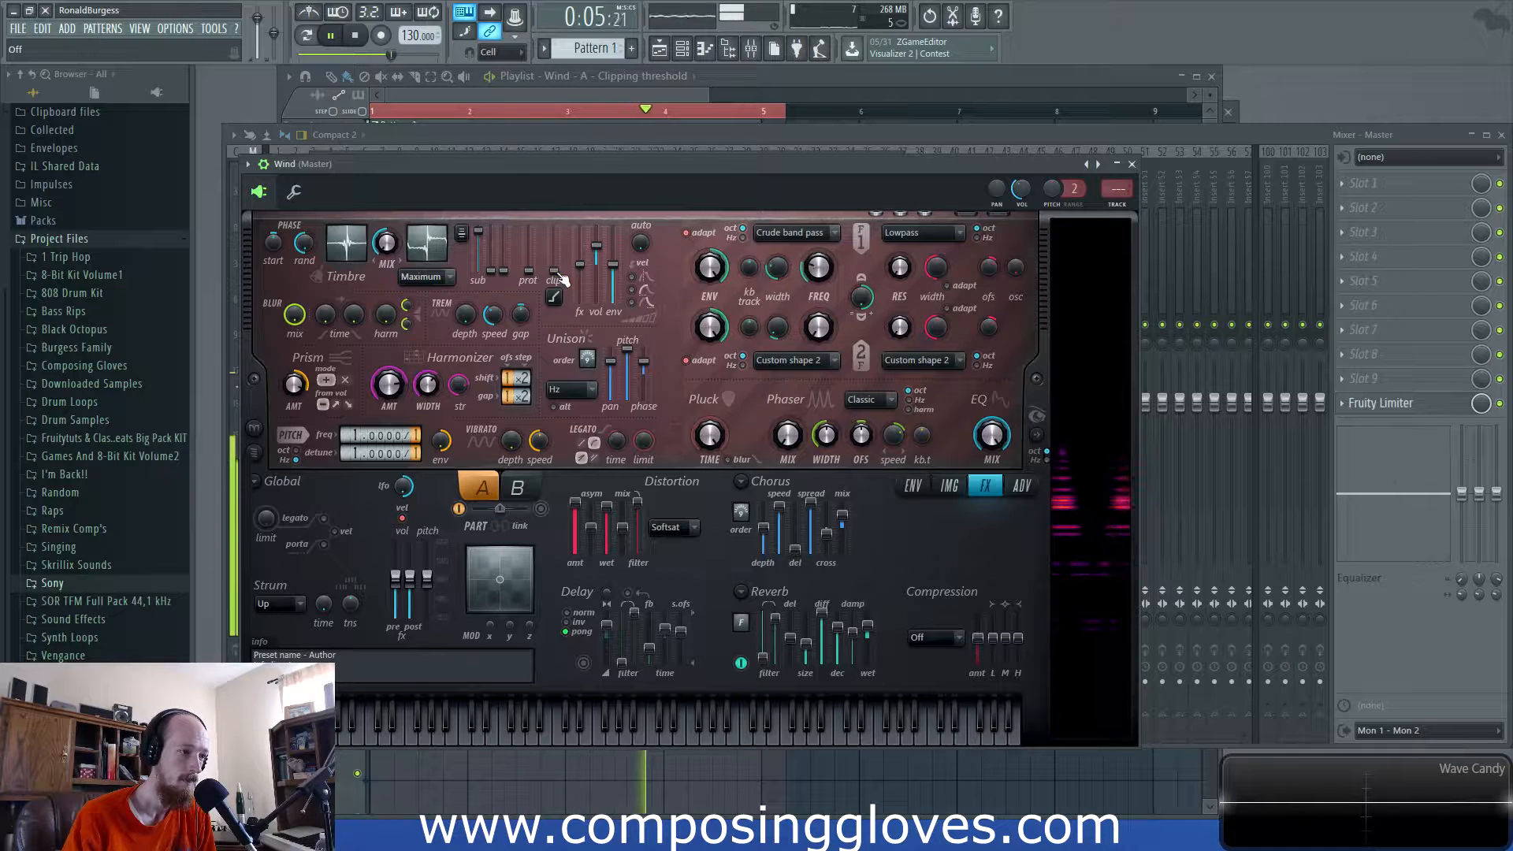
key("space")
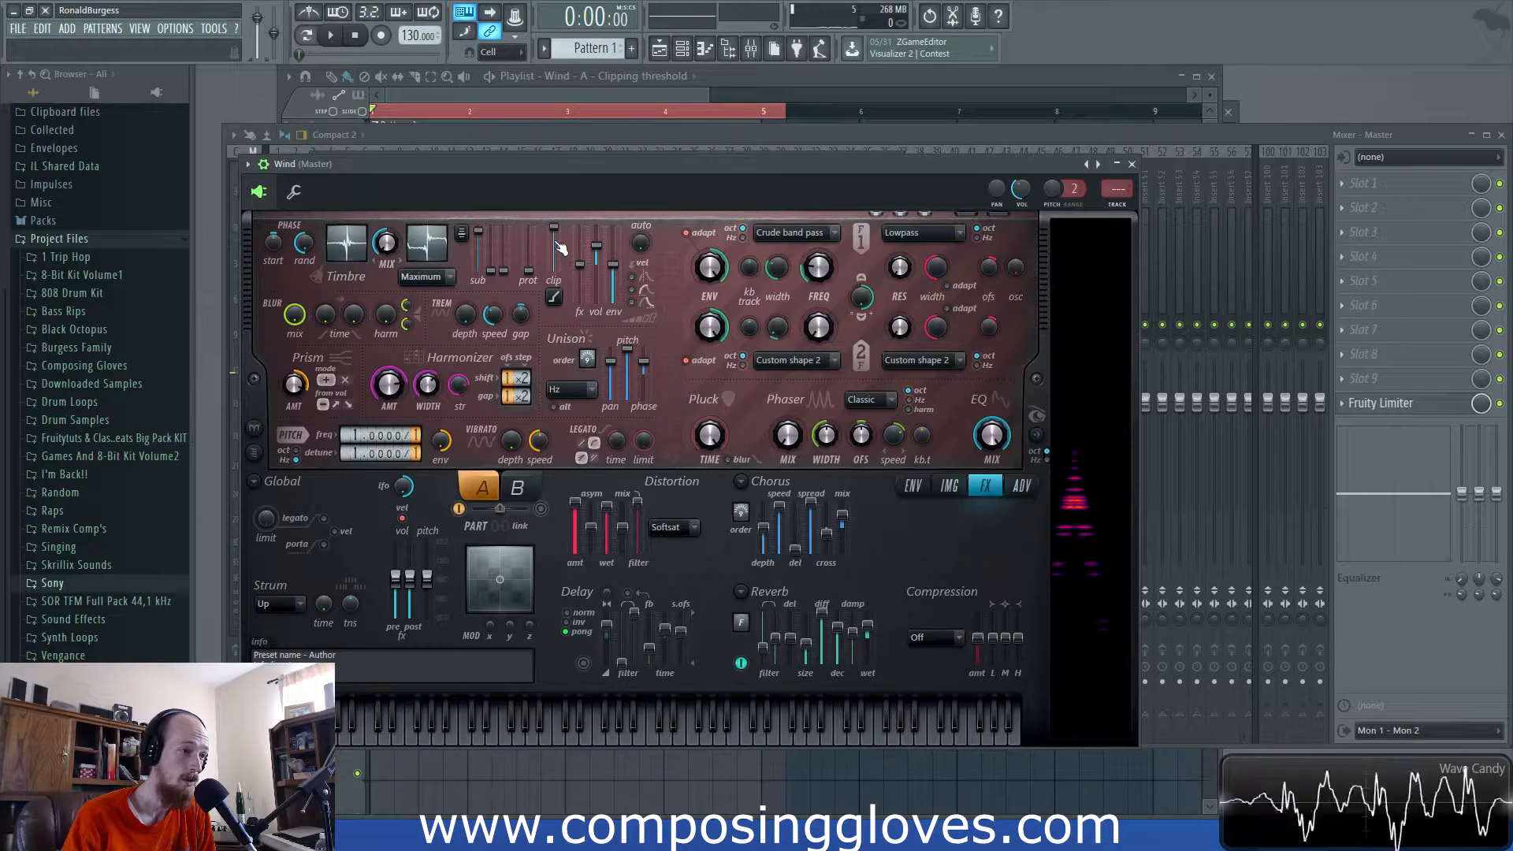
- In Browser > Current project > Initialized controls, delete the Wind - A - Clipping threshold automation event
left_click(156, 92)
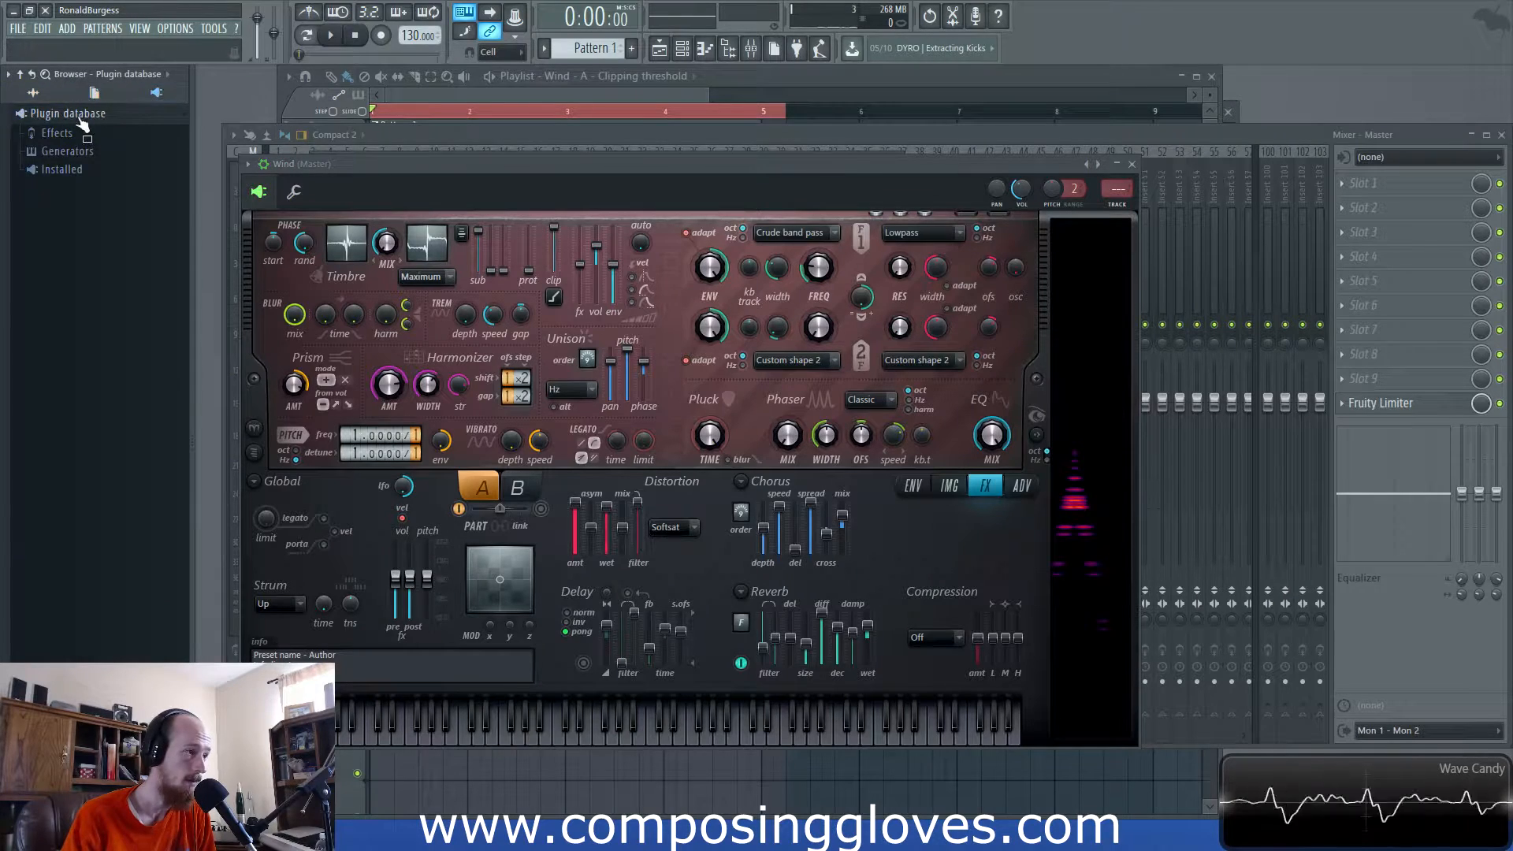
left_click(81, 139)
left_click(81, 138)
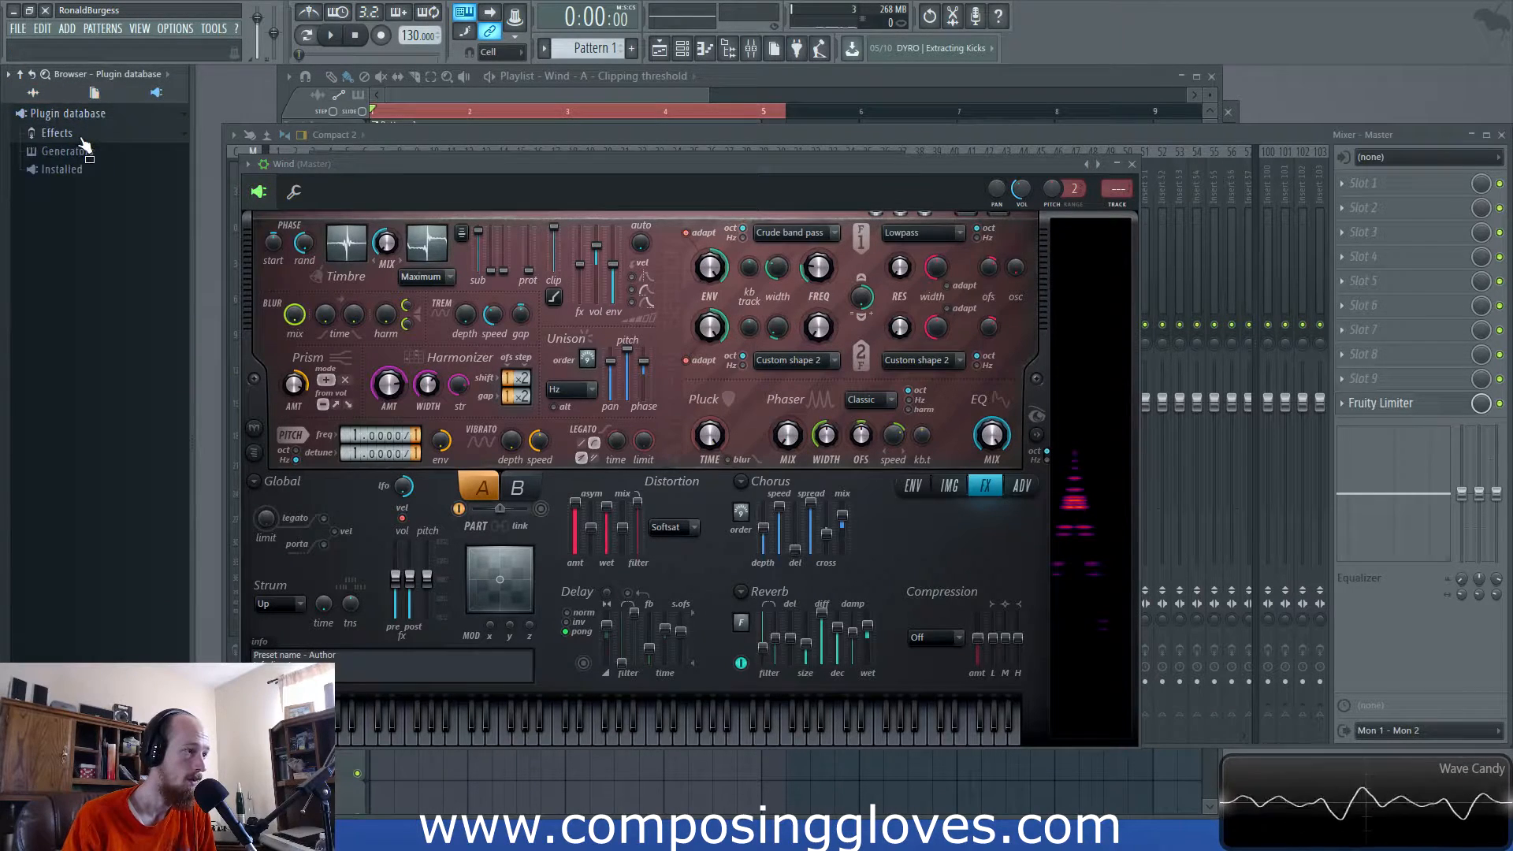
left_click(94, 92)
left_click(69, 116)
left_click(93, 150)
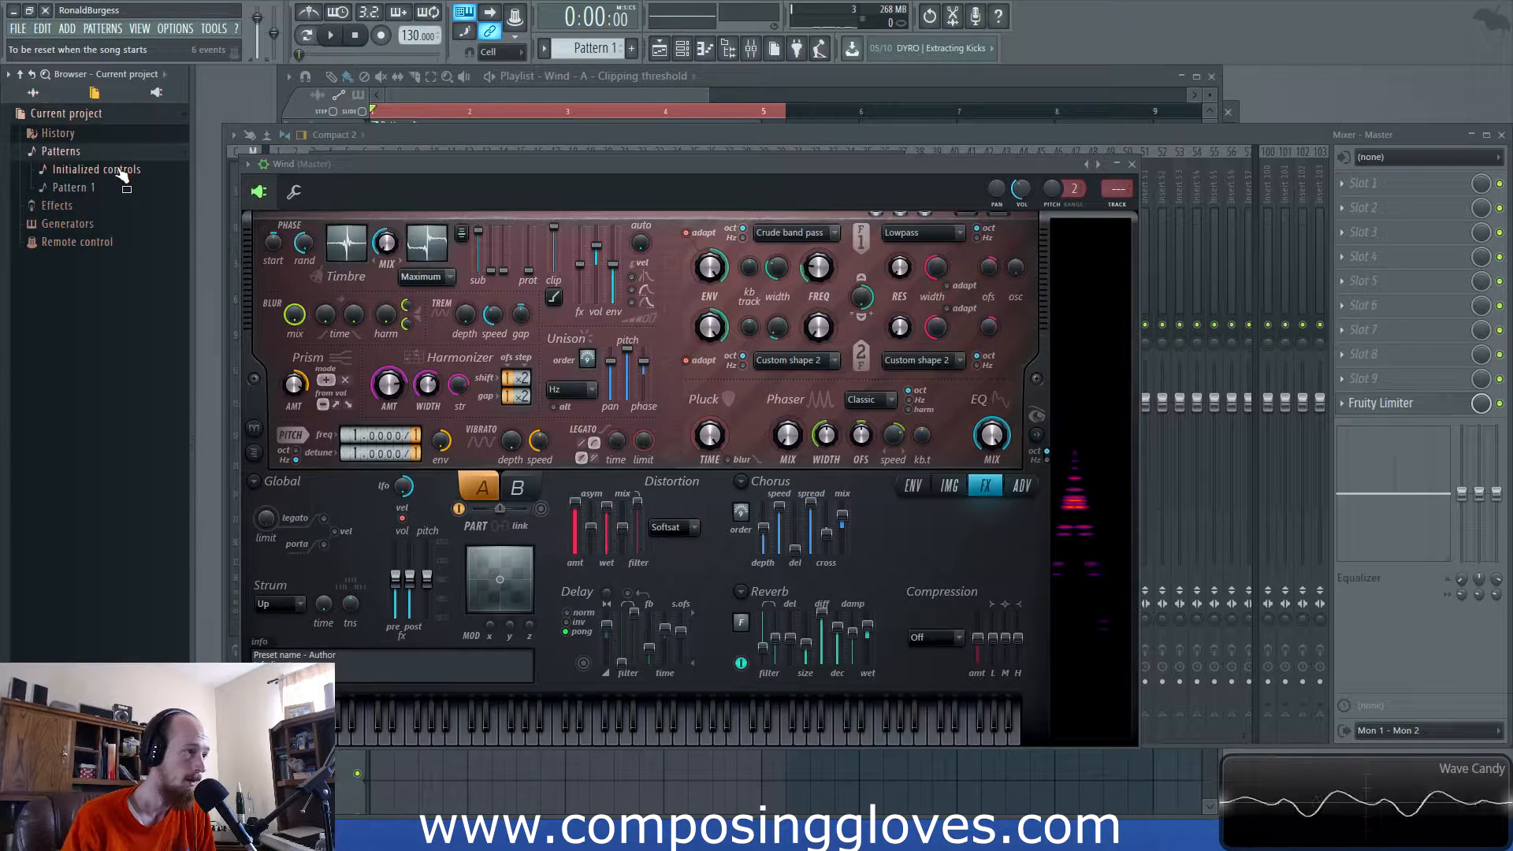
left_click(120, 169)
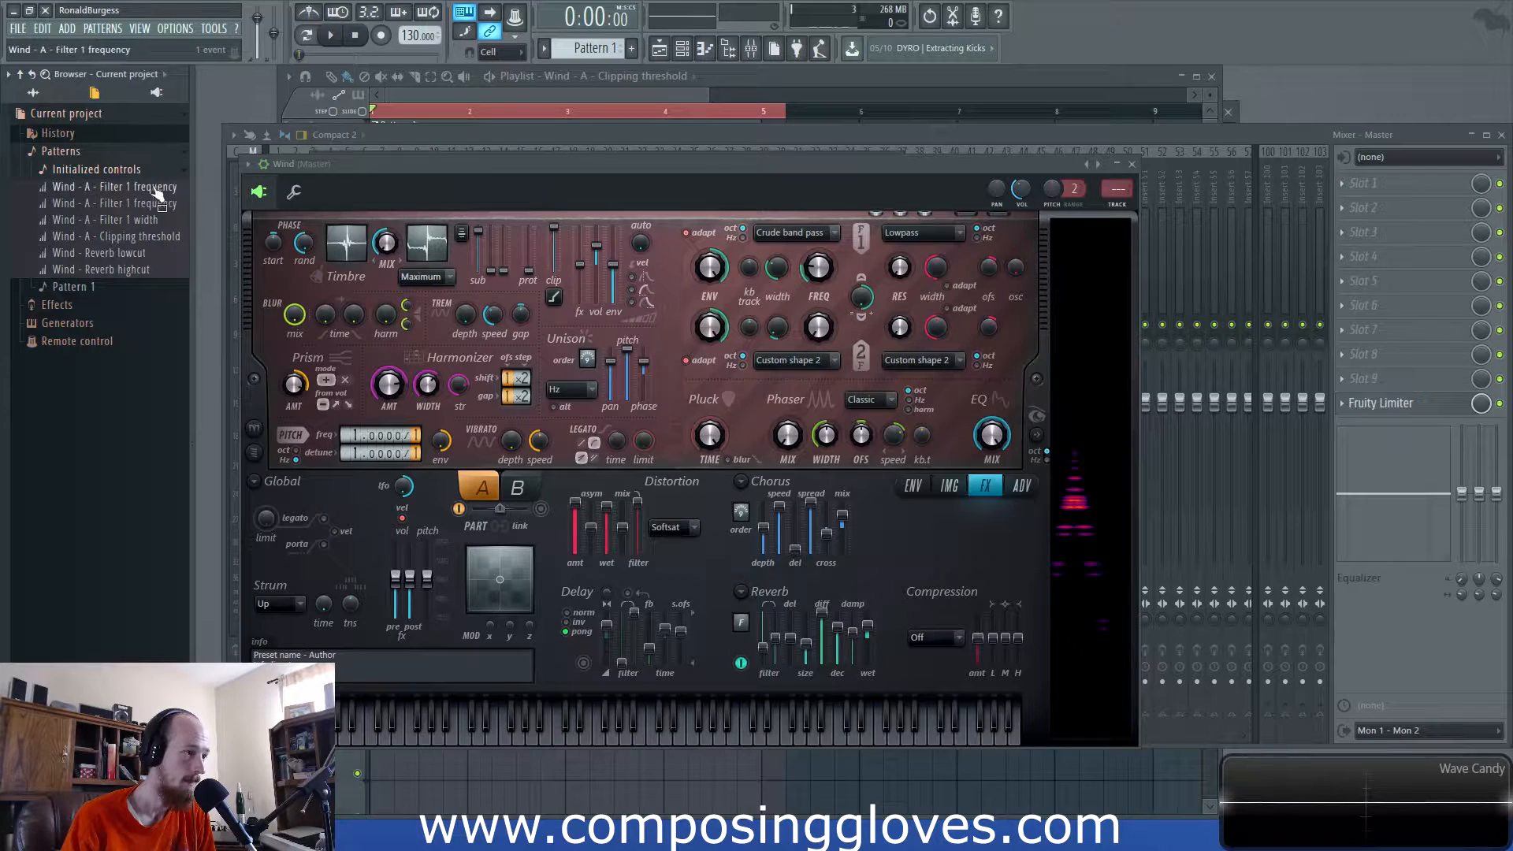
left_click(229, 238)
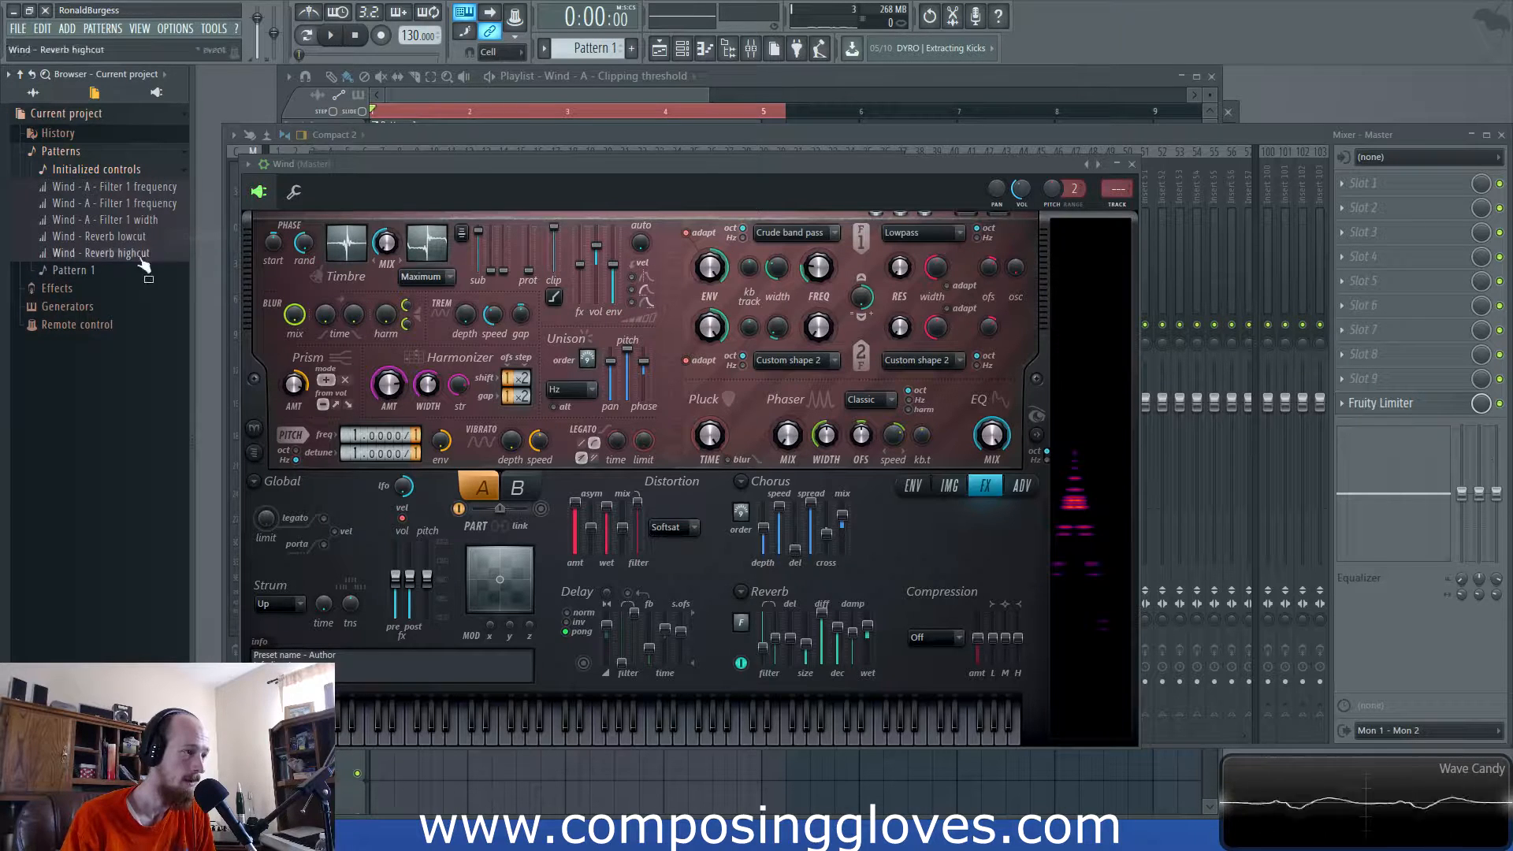
left_click(34, 93)
left_click(437, 92)
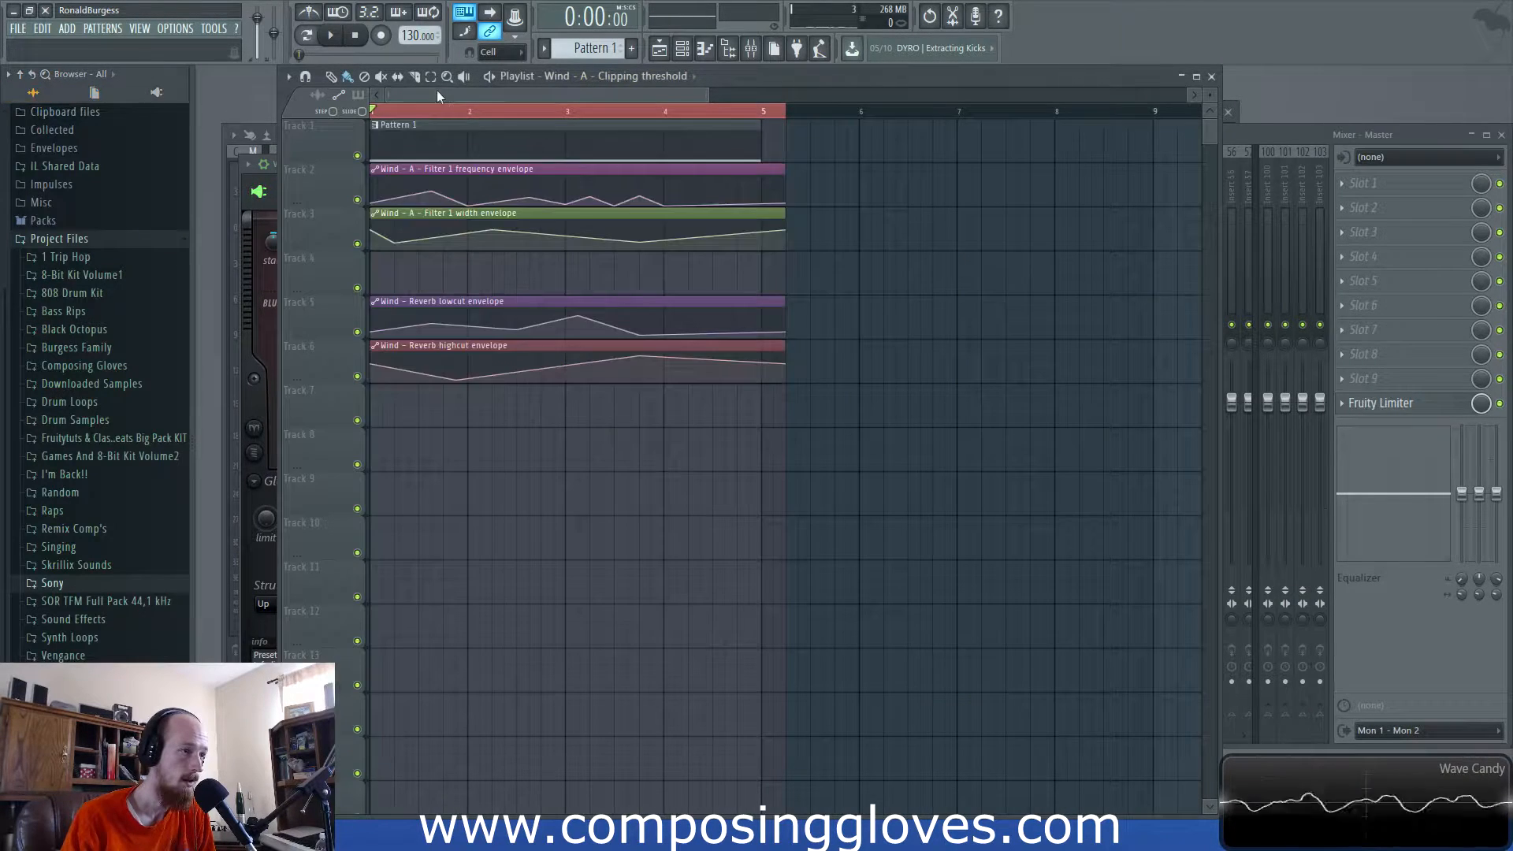
key("F6")
- Open Wind Harmor and drag the clip fader to the bottom to turn clipping Off
left_click(425, 232)
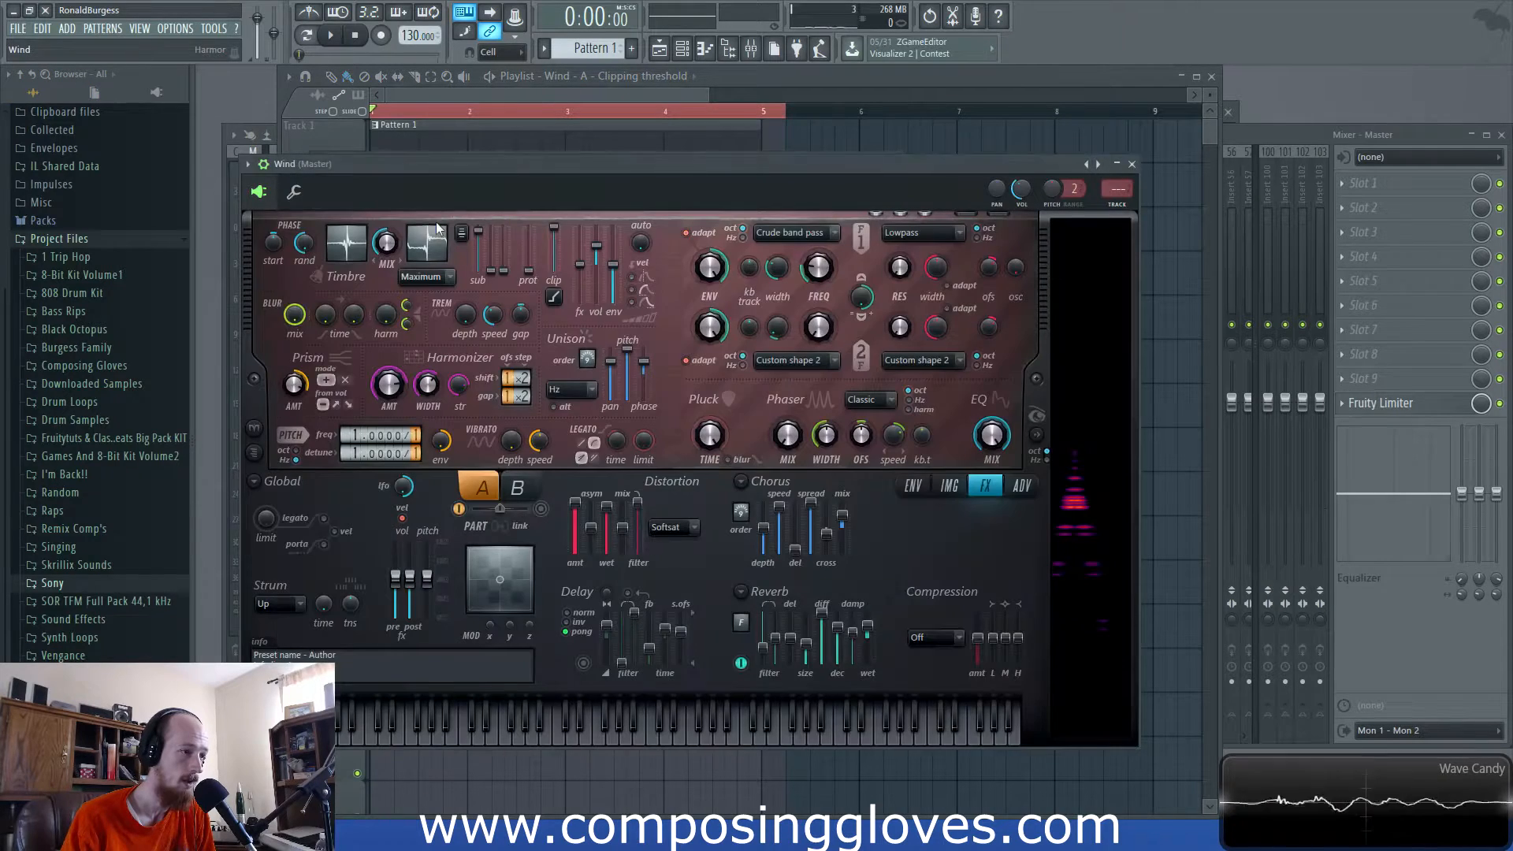
left_click_drag(554, 229, 557, 278)
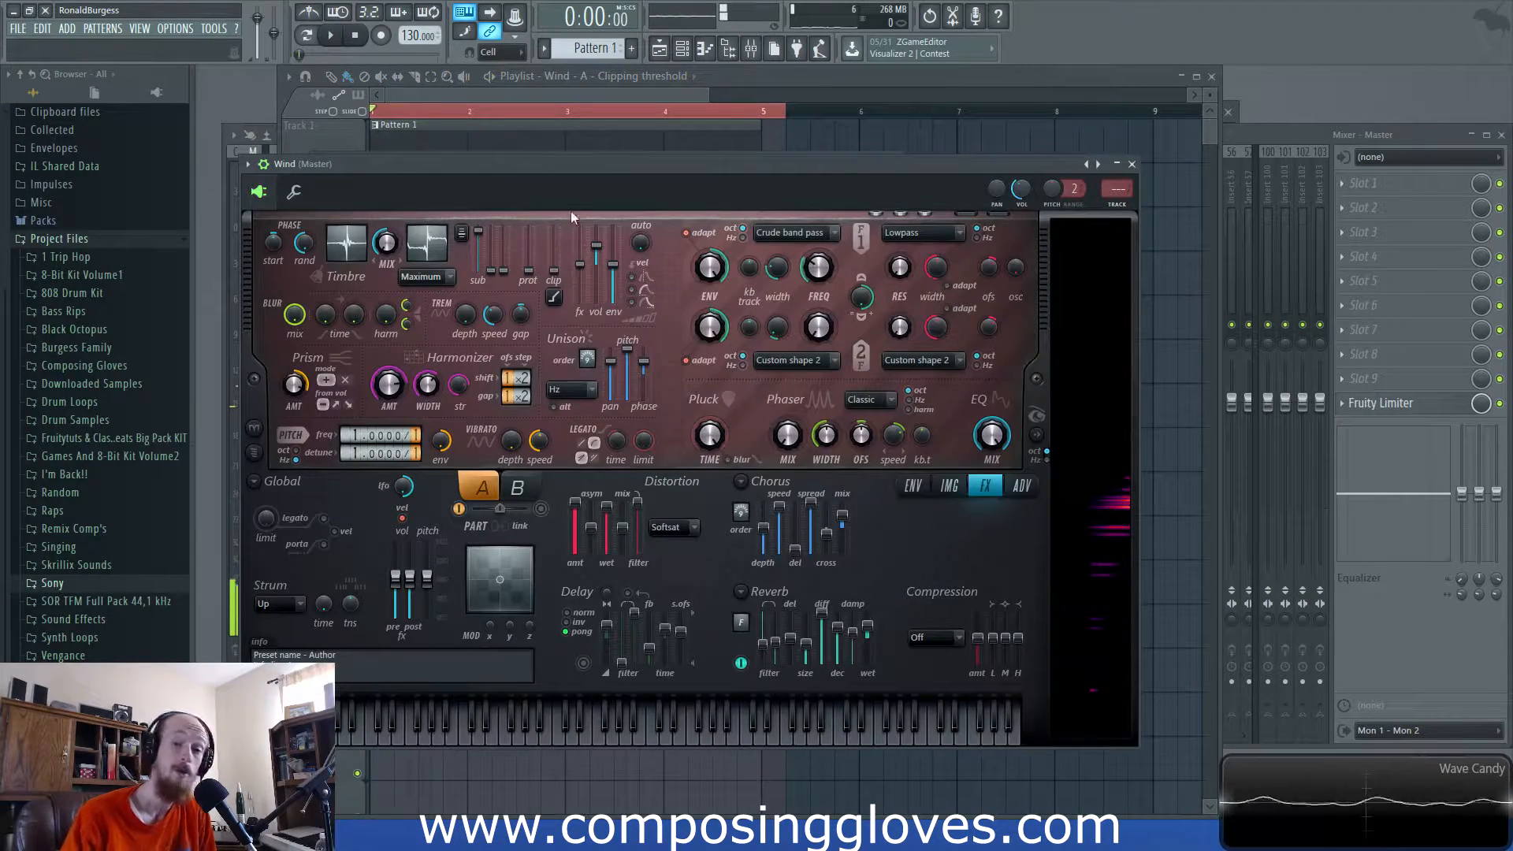
key("space")
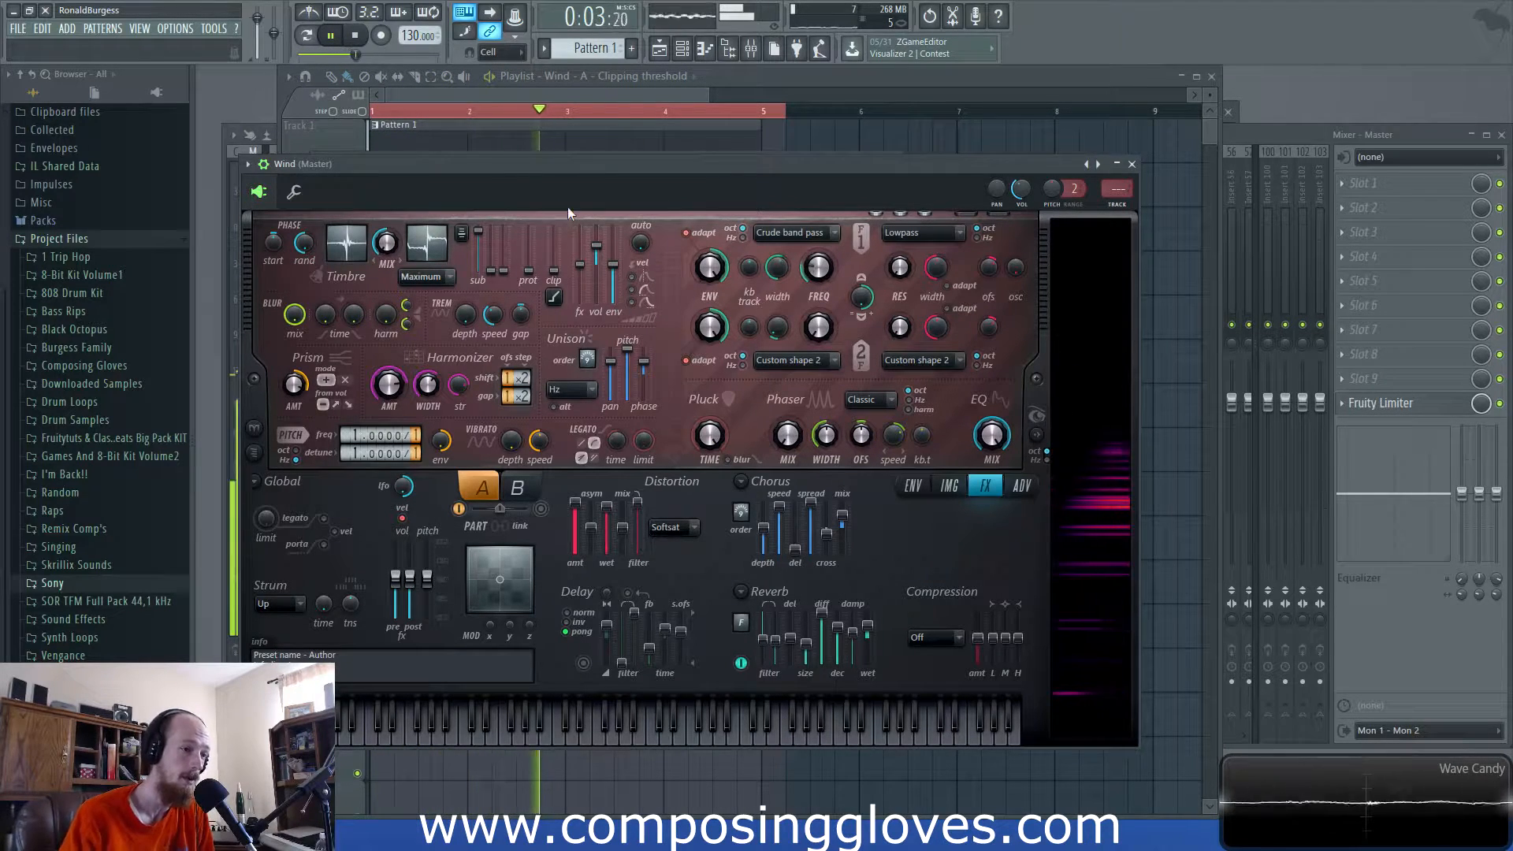
key("space")
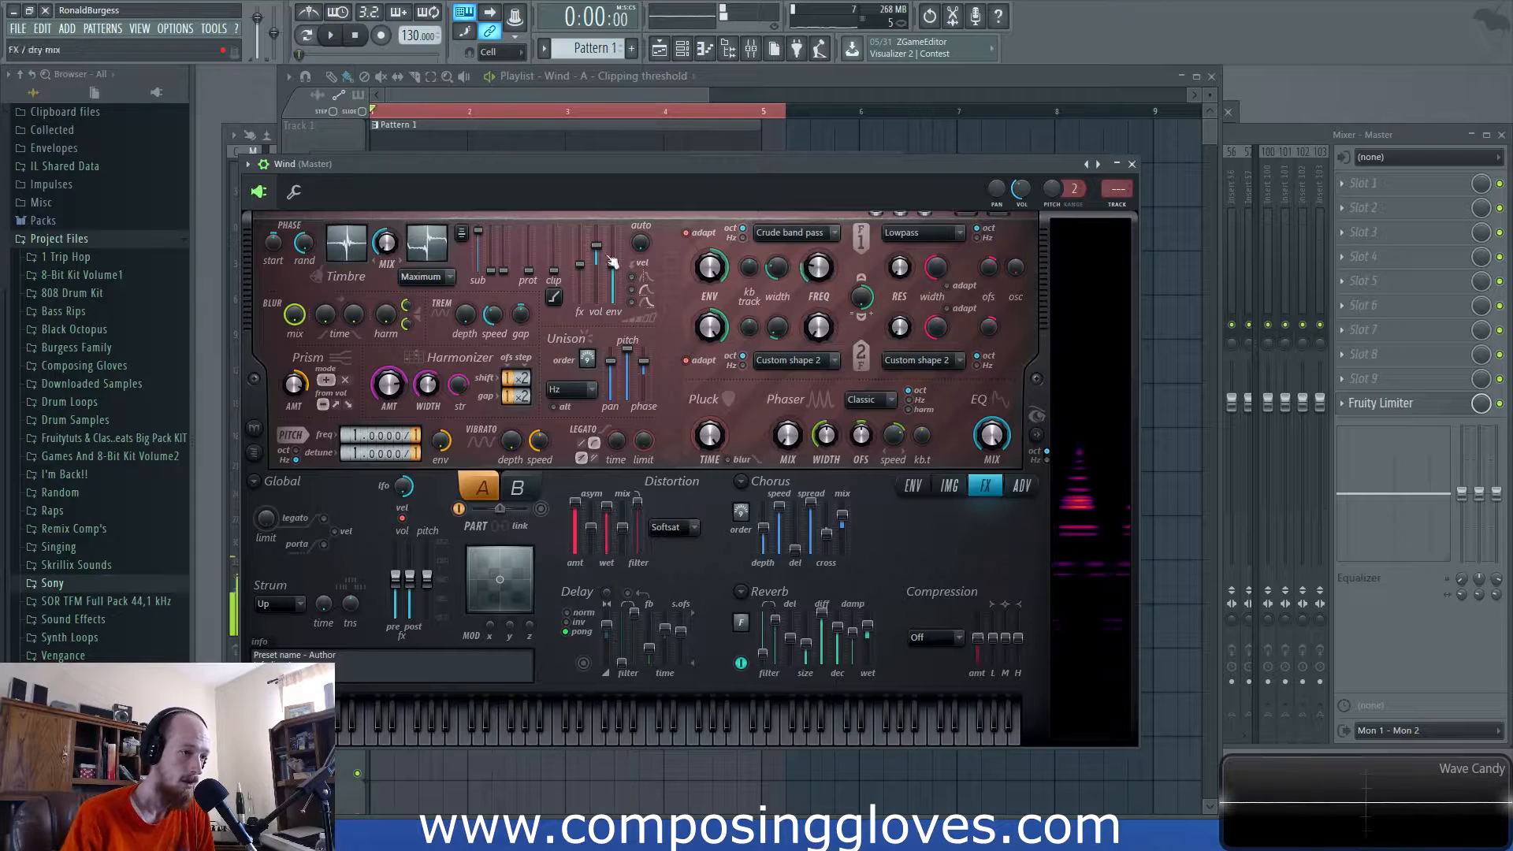
- Change filter 1's type to Crude low pass and audition the result
left_click(794, 233)
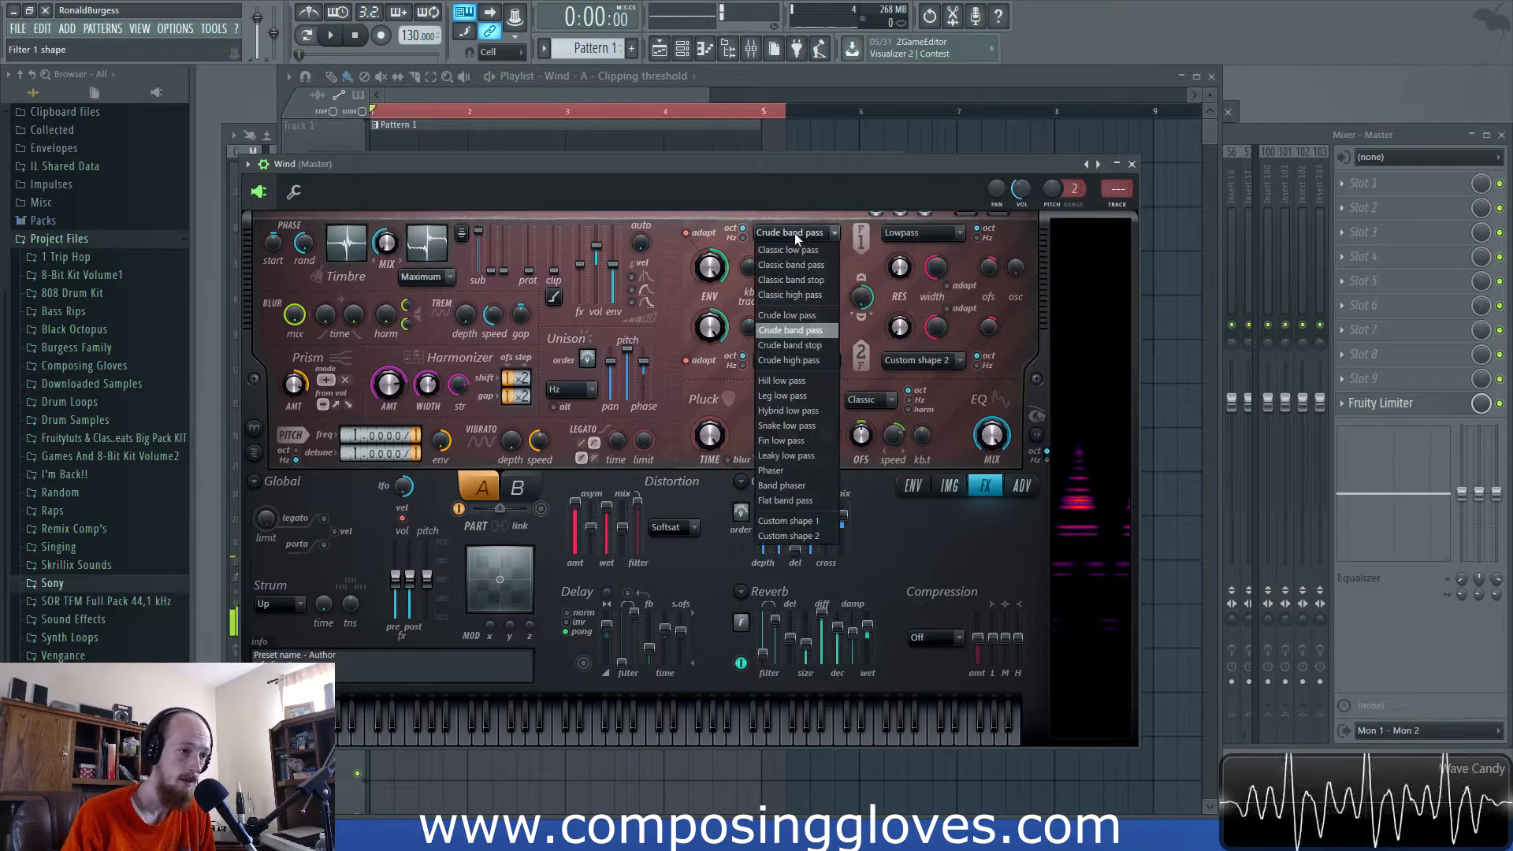
left_click(816, 315)
key("space")
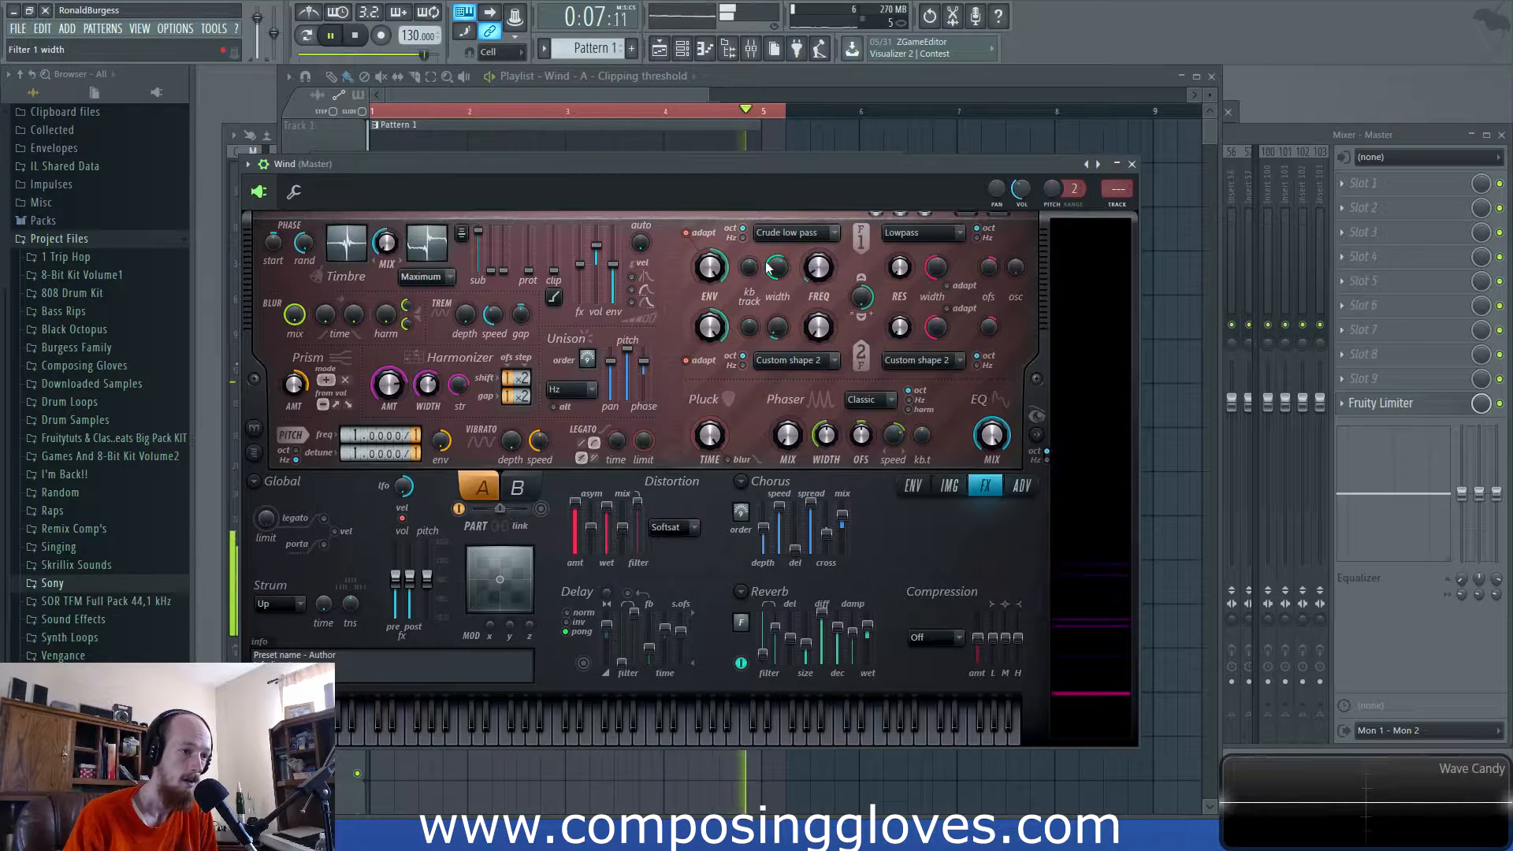
key("space")
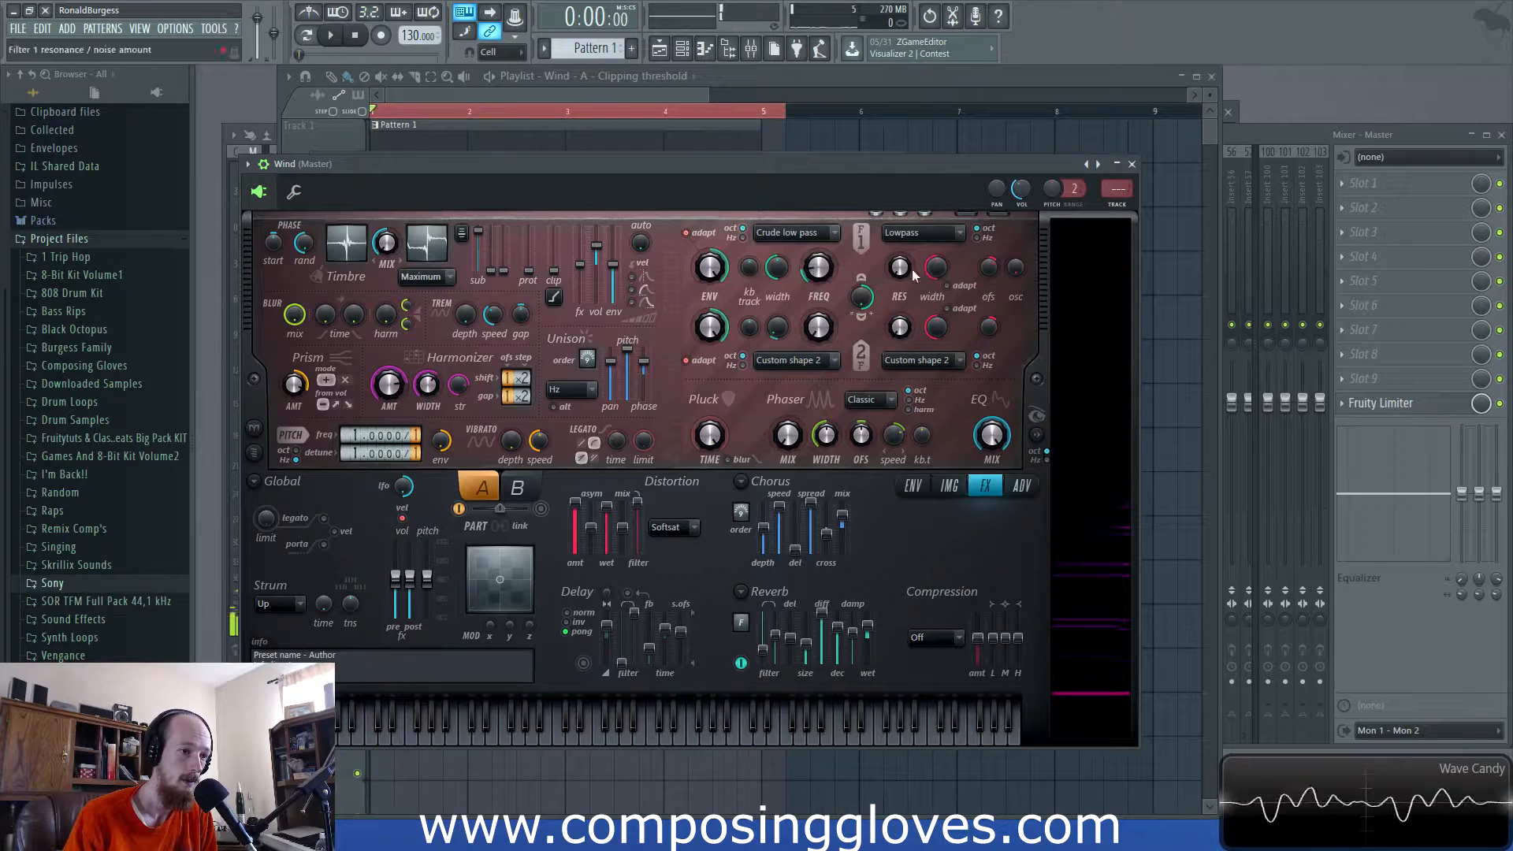
- Lower filter 1 resonance to 12% and view the Timbre 2 harmonic level envelope while playing
key("space")
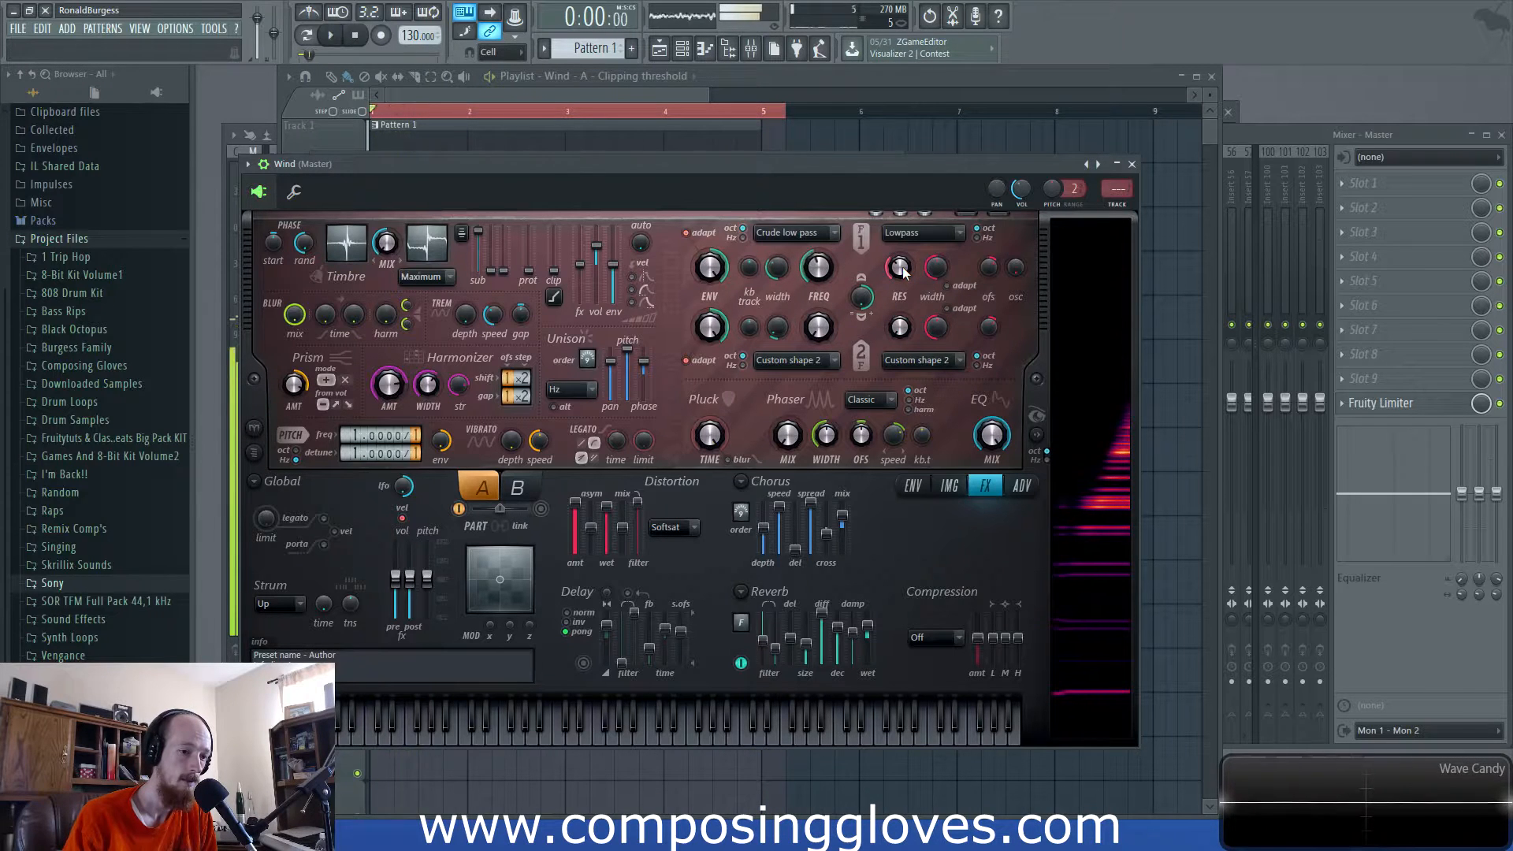
key("space")
left_click_drag(904, 272, 904, 306)
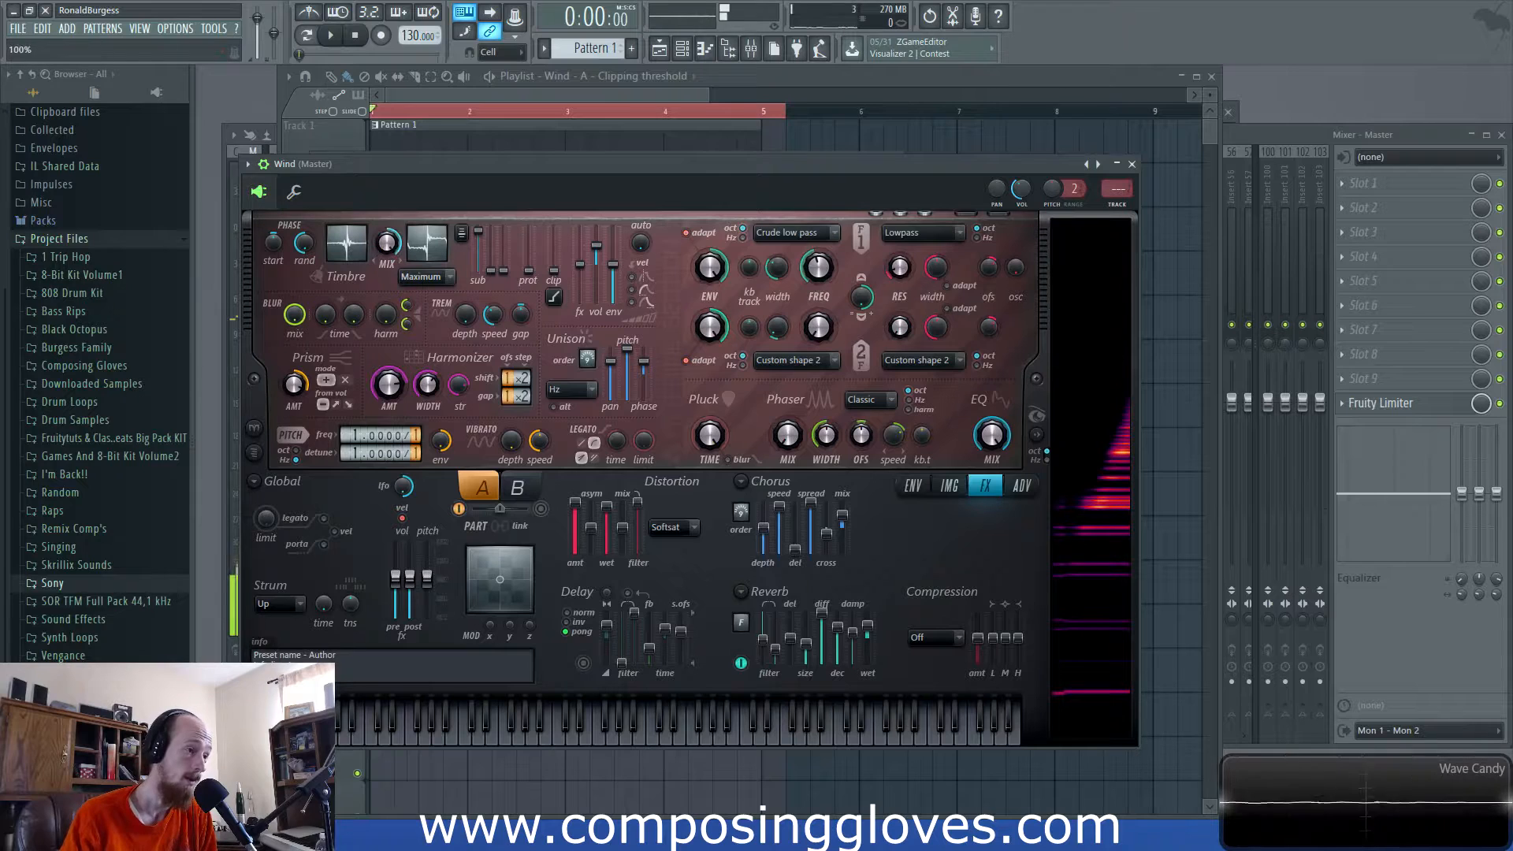
left_click(427, 246)
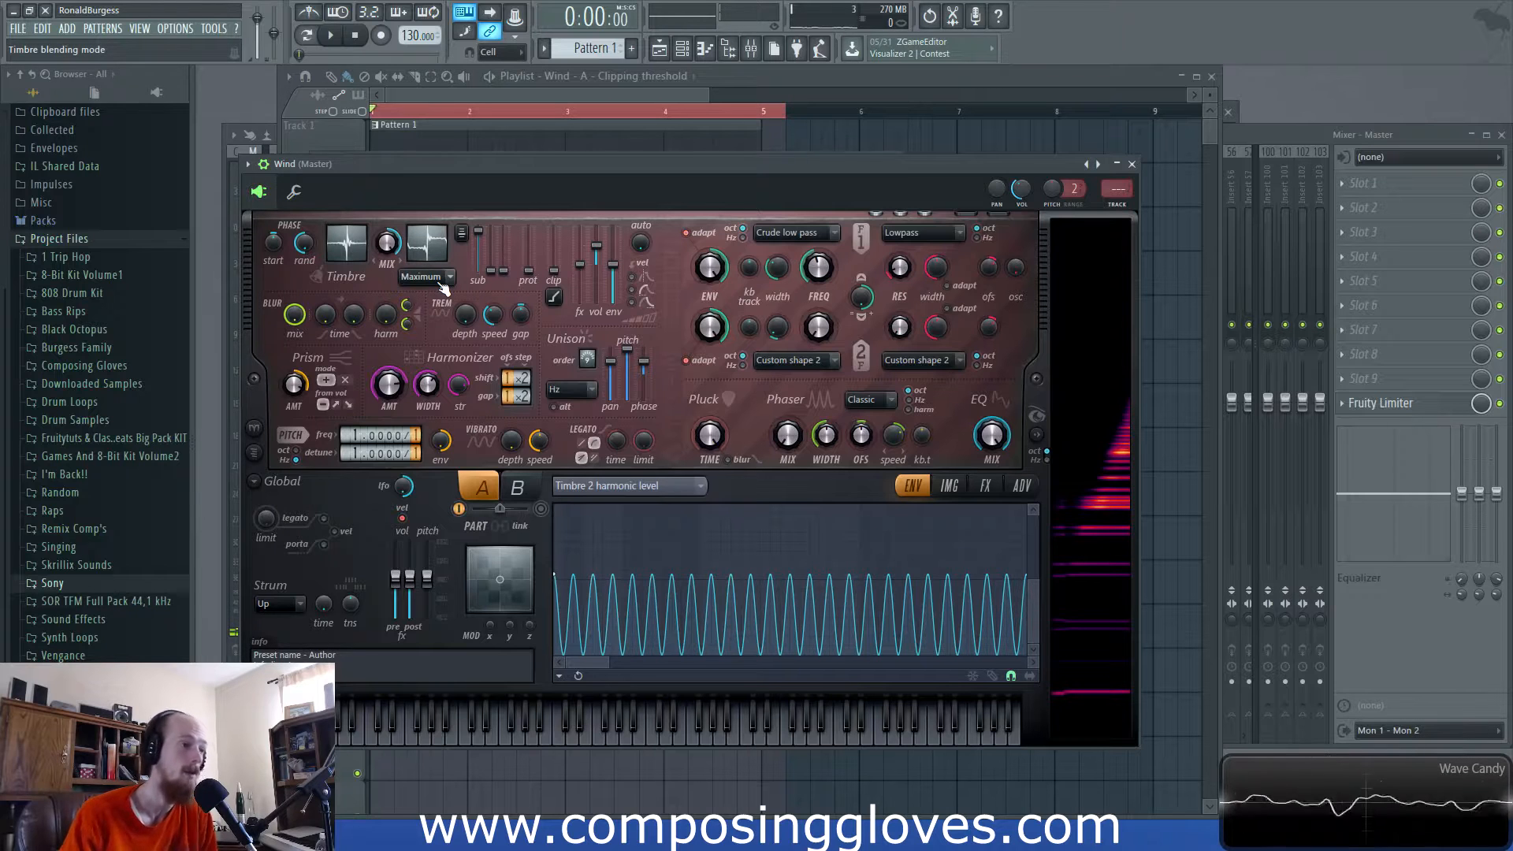
key("space")
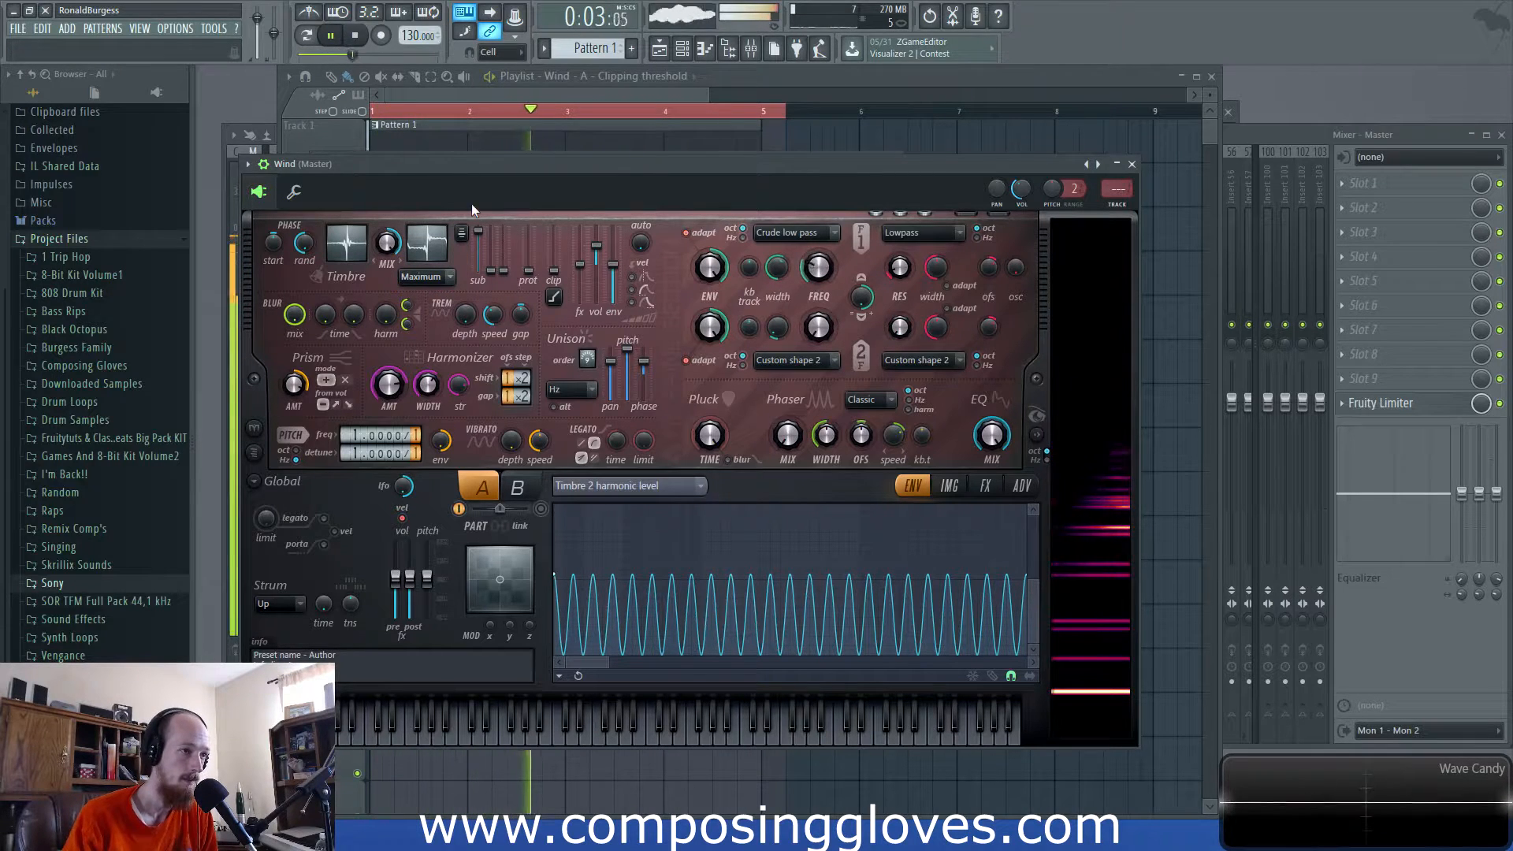
key("space")
- Set Harmor compression to Warming with low band 23%, then select Pattern 1 and all automation clips in the playlist
left_click(949, 486)
left_click(987, 487)
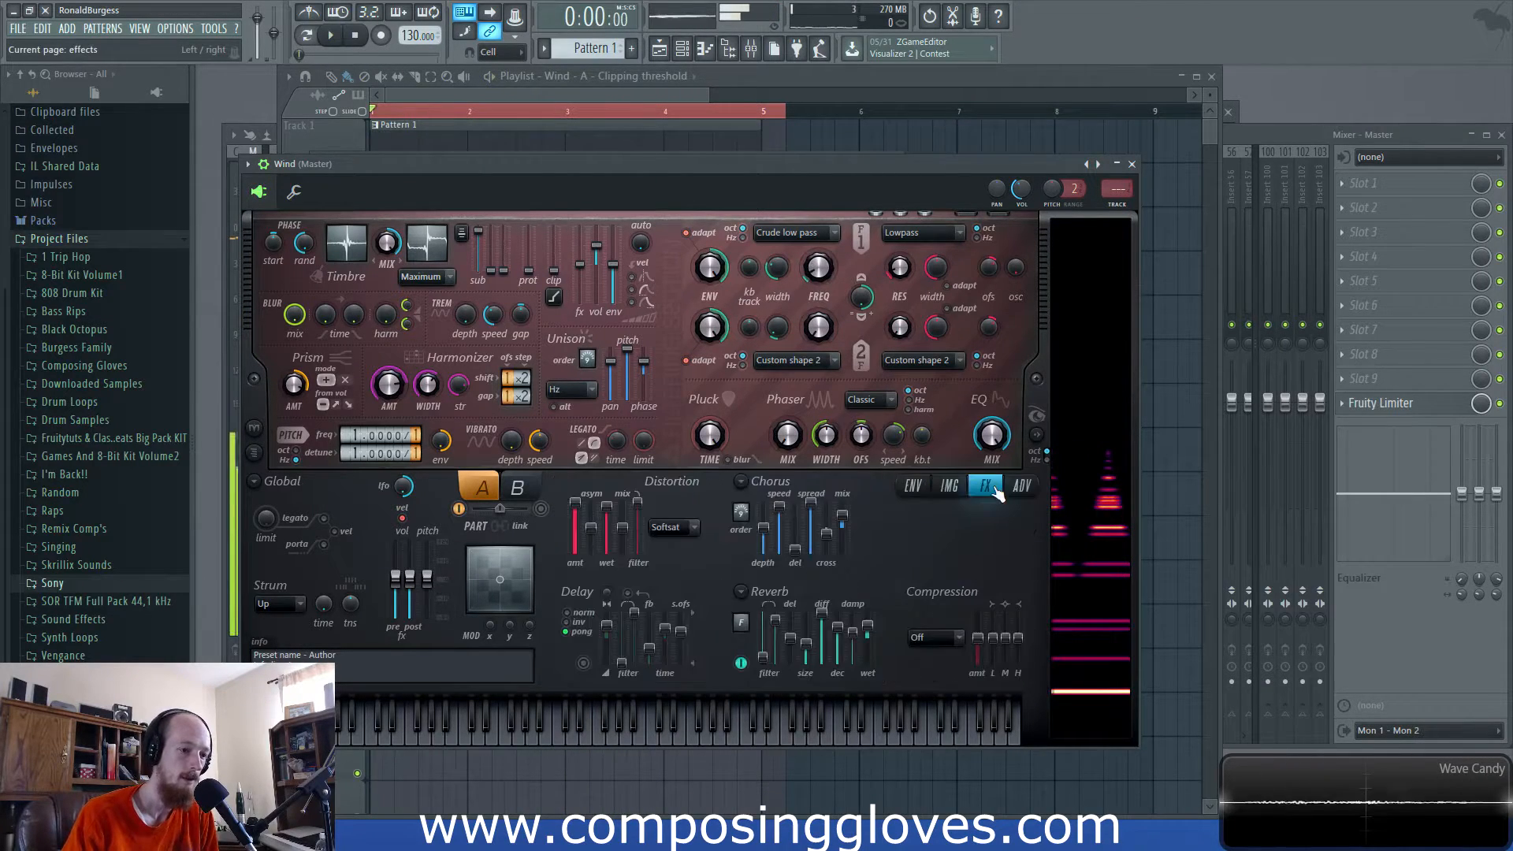
left_click(935, 638)
left_click(938, 694)
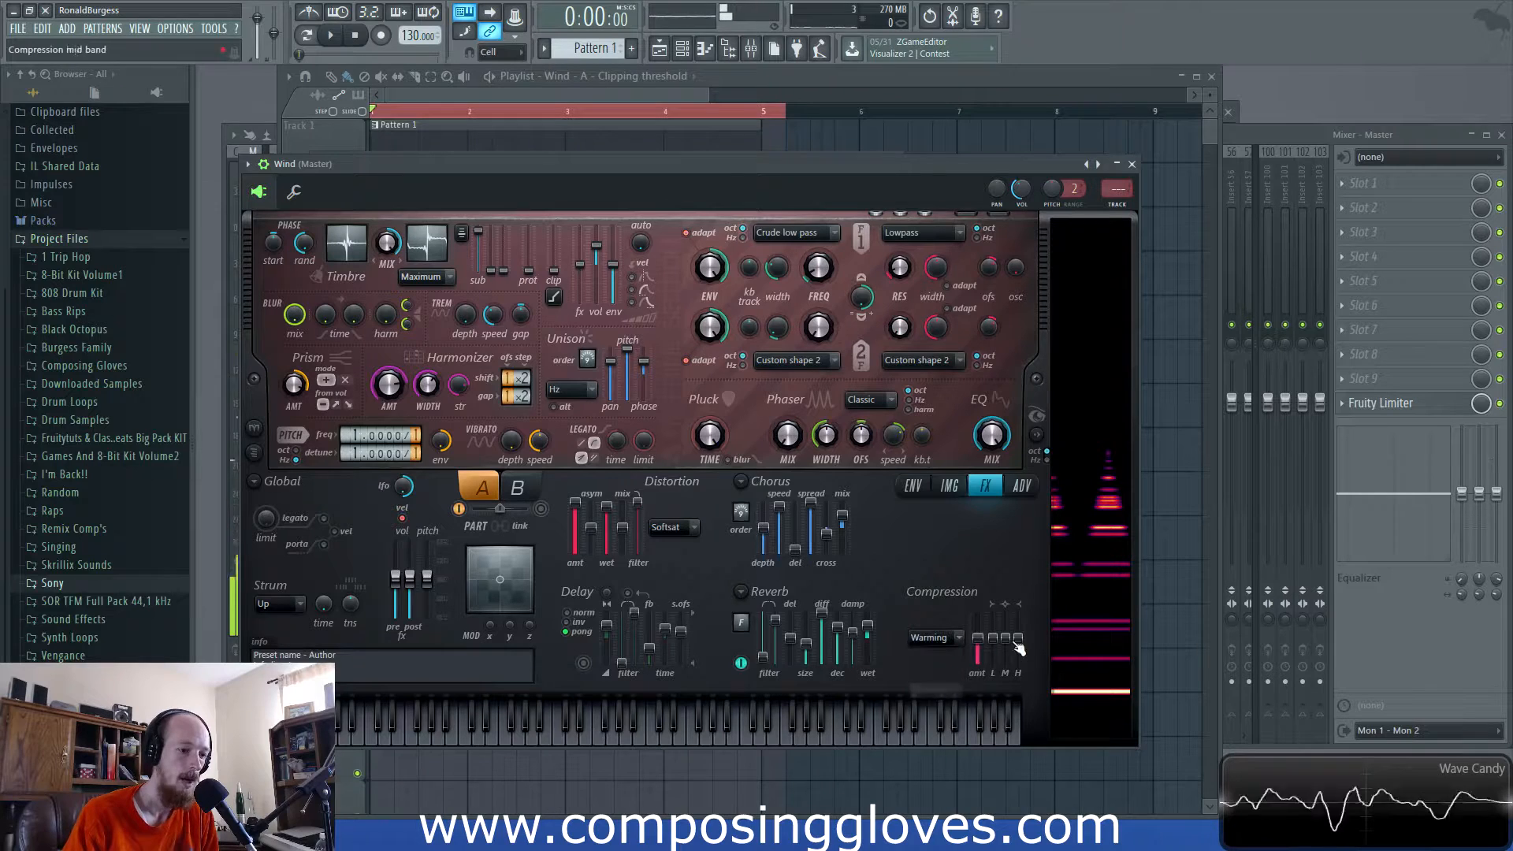
key("space")
mouse_move(993, 638)
left_mouse_down()
mouse_move(997, 657)
mouse_move(999, 640)
left_mouse_up()
key("space")
left_click(420, 117)
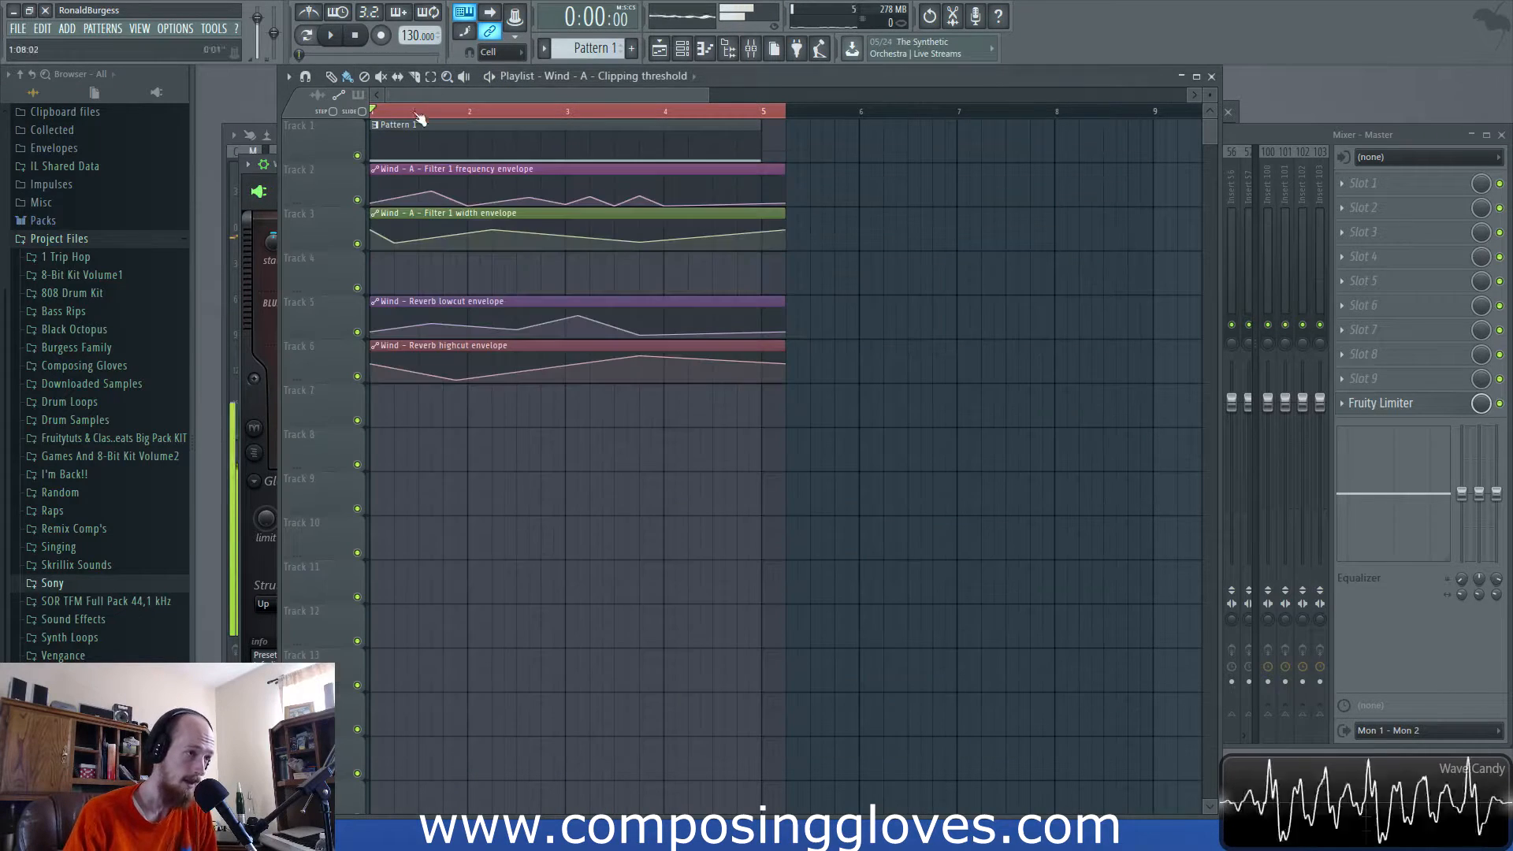
left_click_drag(598, 120, 754, 387)
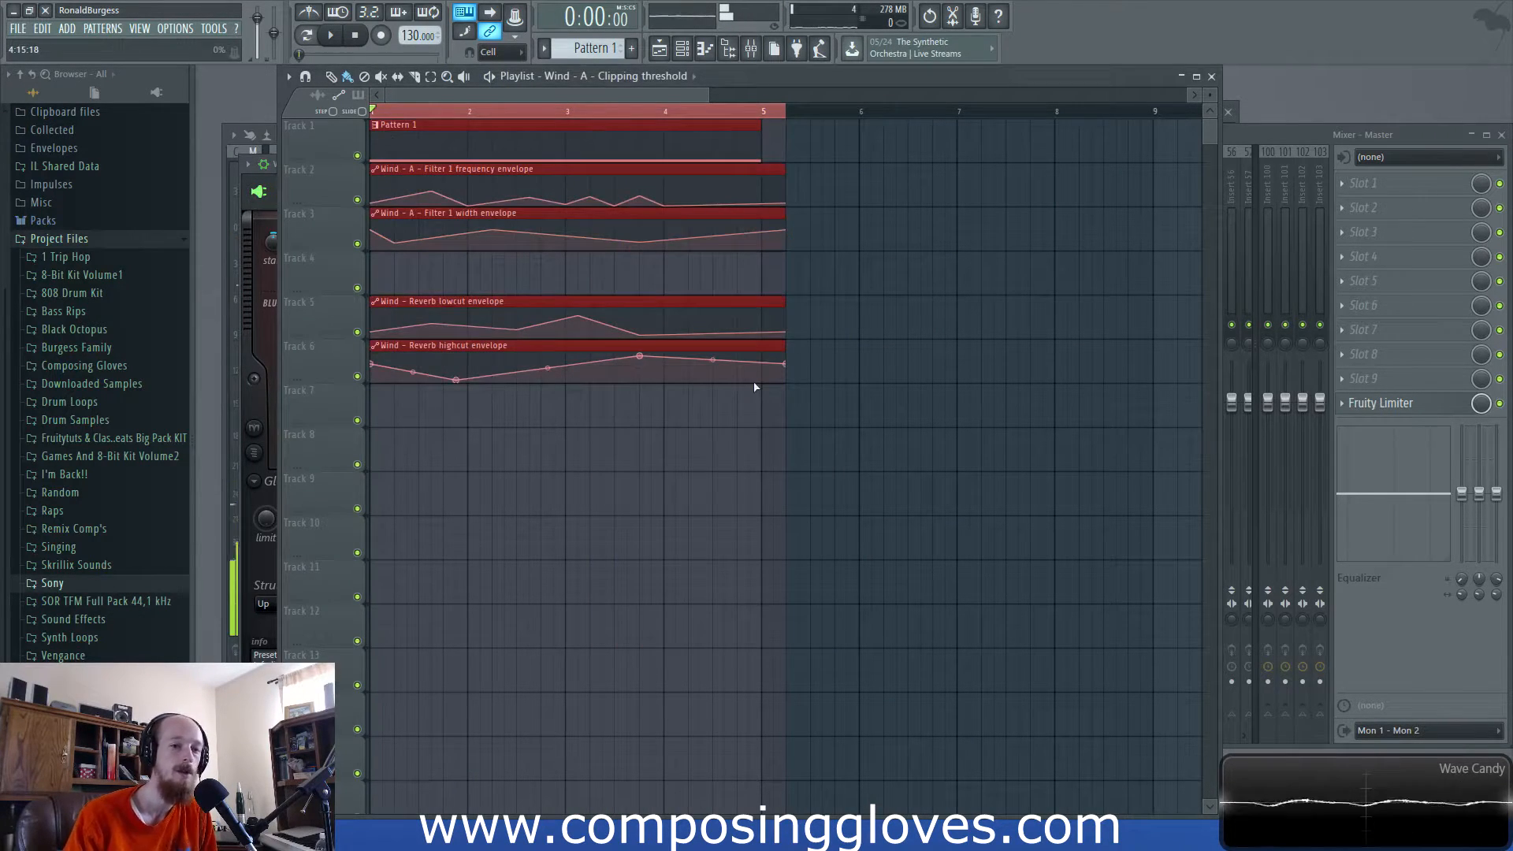